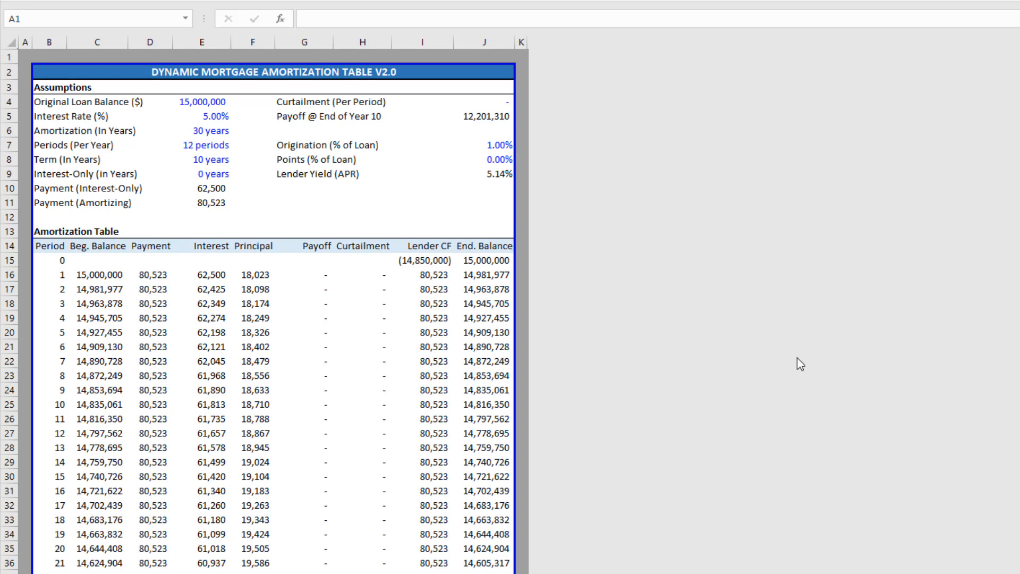
# Look over the completed Dynamic Mortgage Amortization Table, then bring up the blank V2.0 template workbook.
pyautogui.click(235, 216)
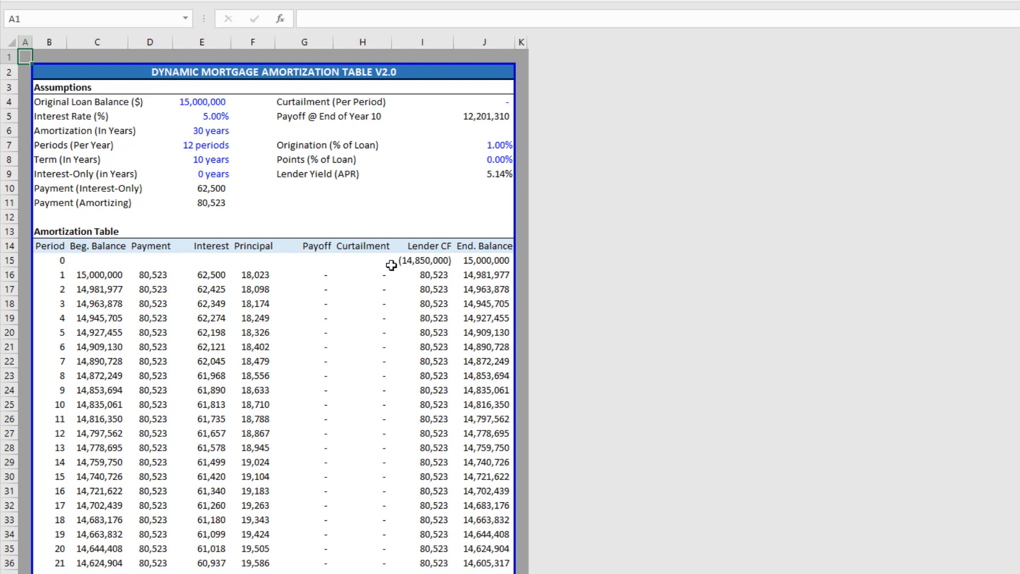
pyautogui.click(78, 89)
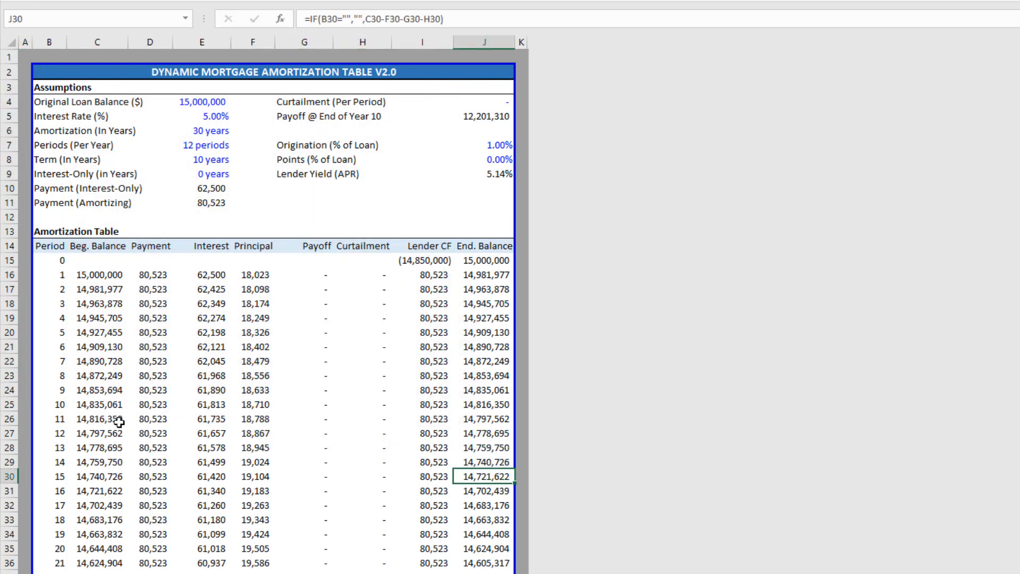
pyautogui.moveTo(658, 573)
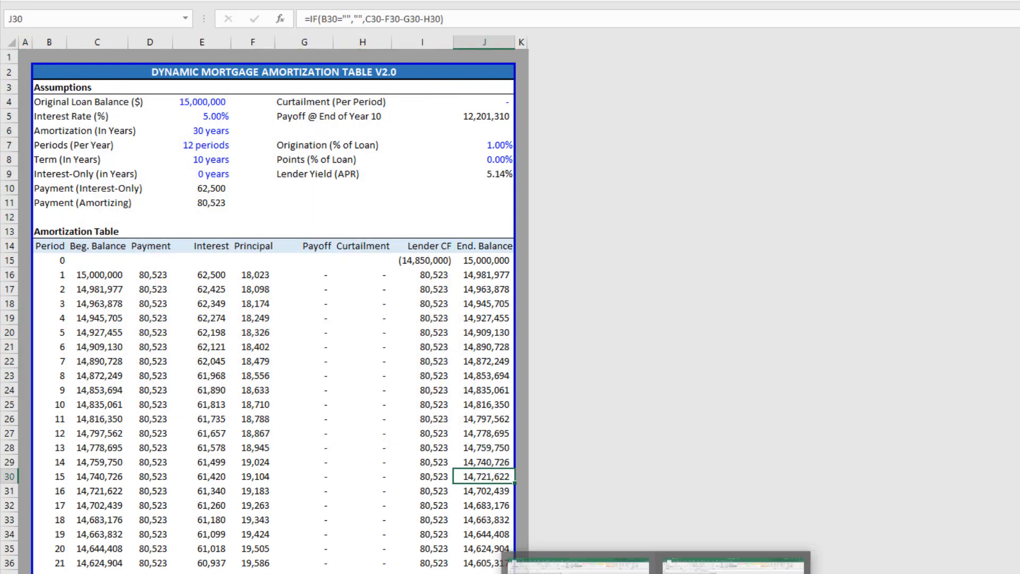
pyautogui.click(579, 569)
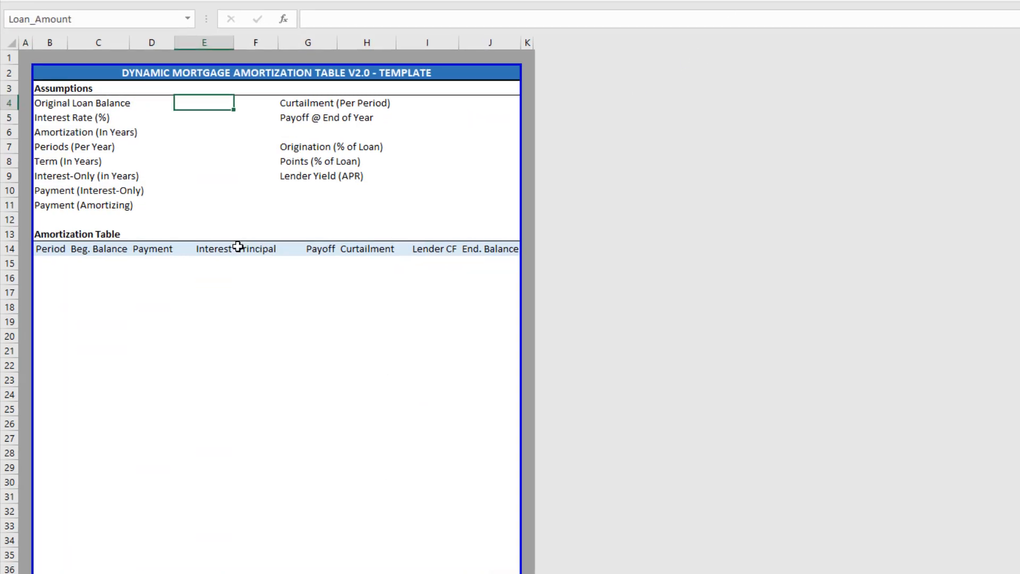
# Highlight the assumption labels and the amortization table column headers to review them.
pyautogui.moveTo(77, 139); pyautogui.dragTo(80, 270)
pyautogui.moveTo(393, 138); pyautogui.dragTo(404, 234)
pyautogui.moveTo(69, 326); pyautogui.dragTo(627, 325)
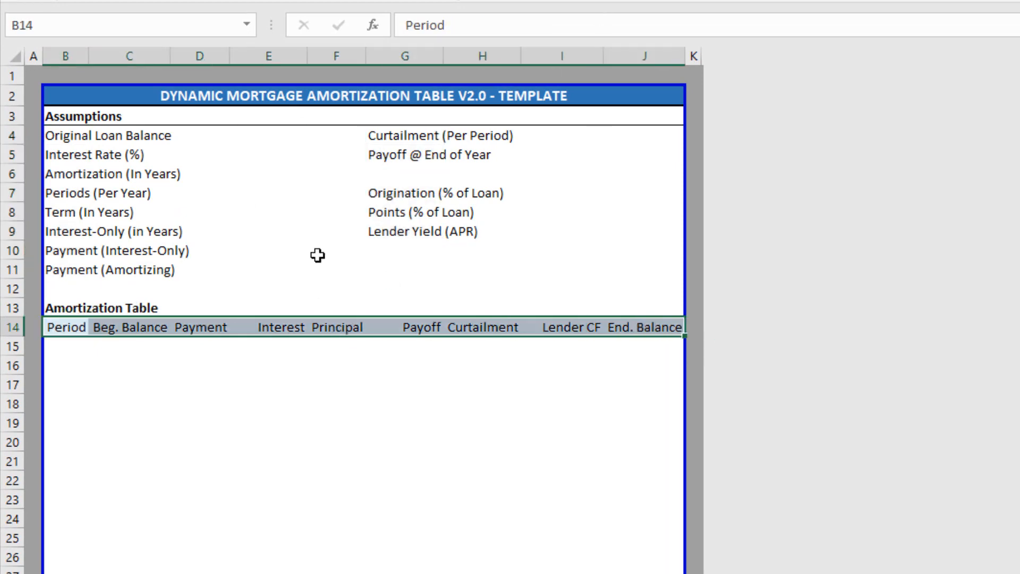
# Enter 15,000,000 as the Original Loan Balance in E4.
pyautogui.click(253, 160)
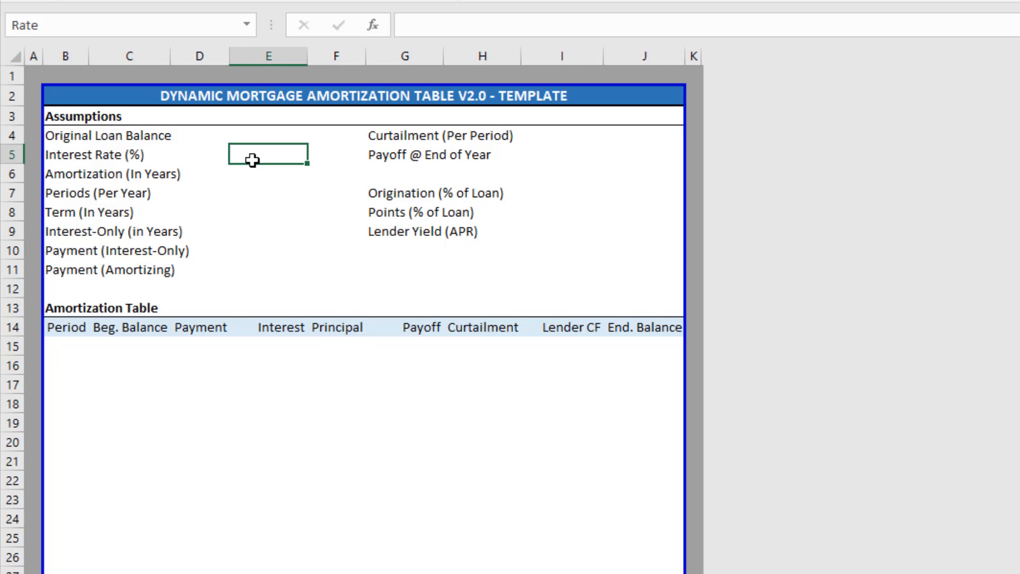
pyautogui.press('Up')
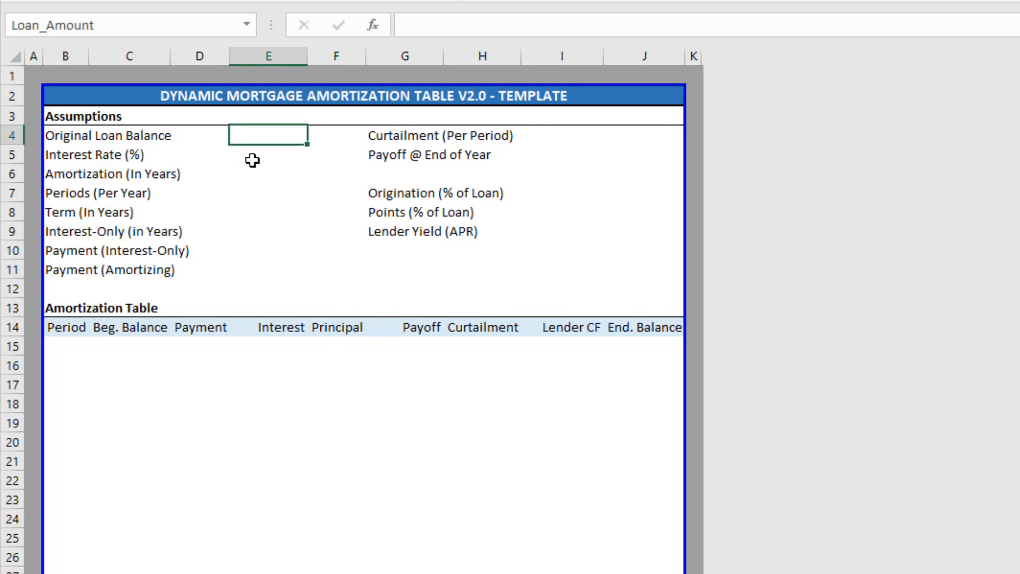
pyautogui.write('15000000')
pyautogui.press('Return')
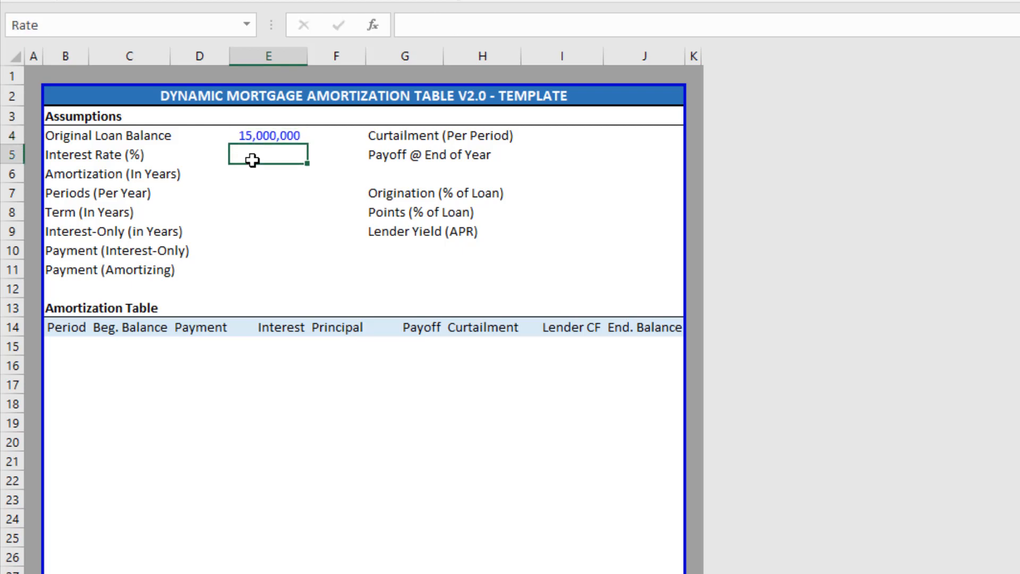
pyautogui.press('Up')
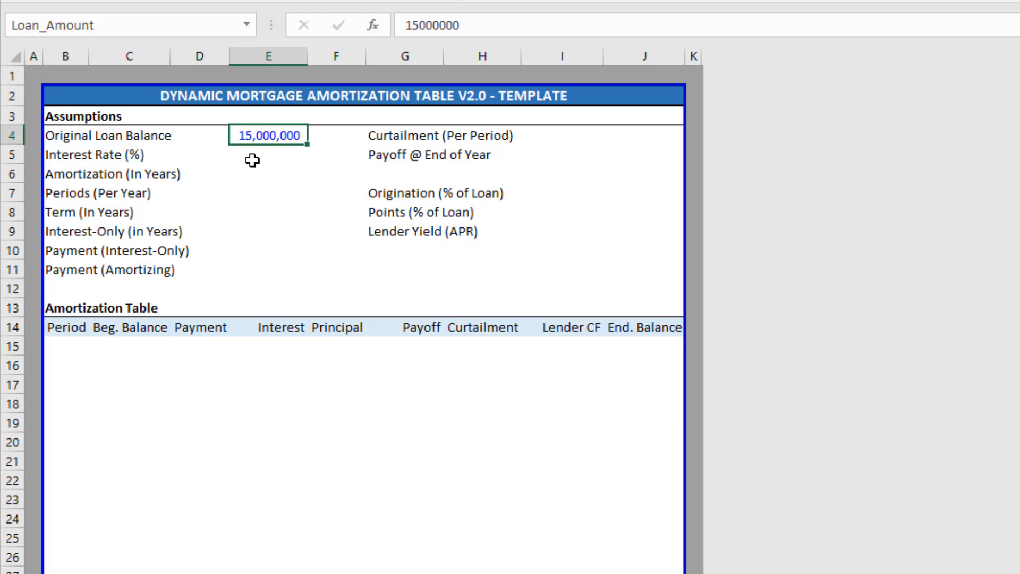
# Enter 5% as the Interest Rate in E5.
pyautogui.click(253, 160)
pyautogui.write('5%')
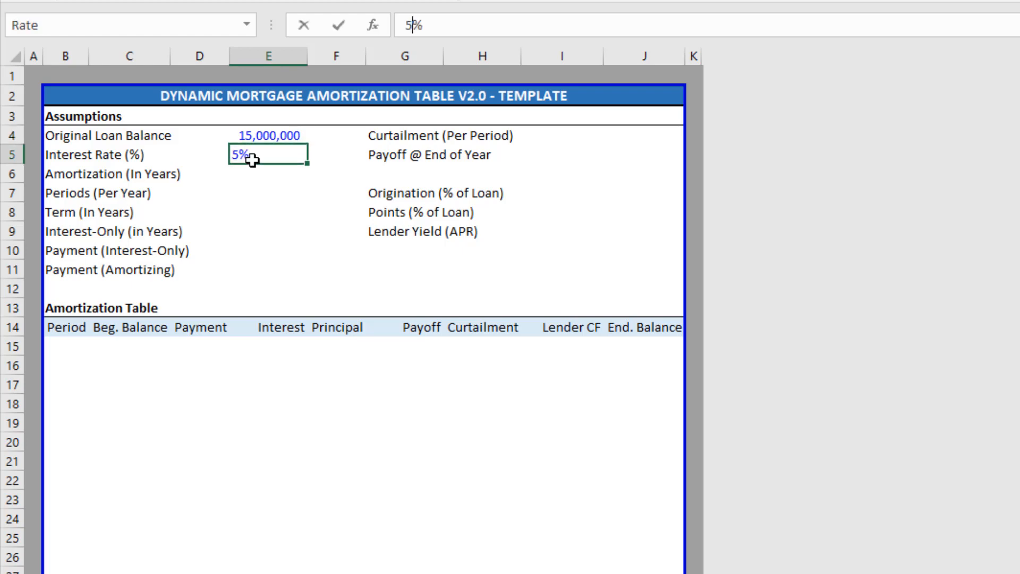
pyautogui.press('Return')
pyautogui.press('Up')
pyautogui.press('Down')
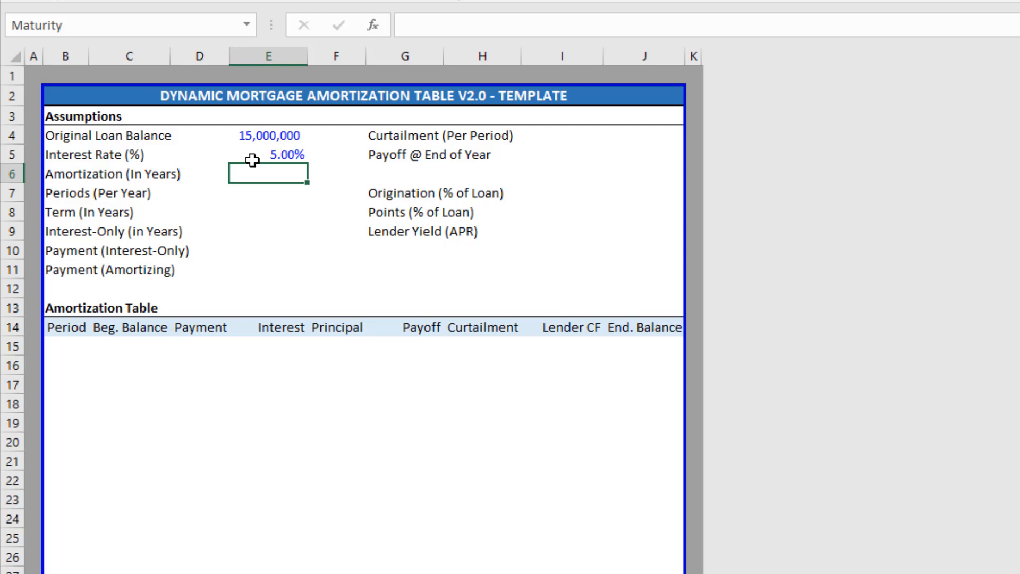
# Enter 30 as the Amortization (In Years) value in E6.
pyautogui.click(251, 136)
pyautogui.click(265, 178)
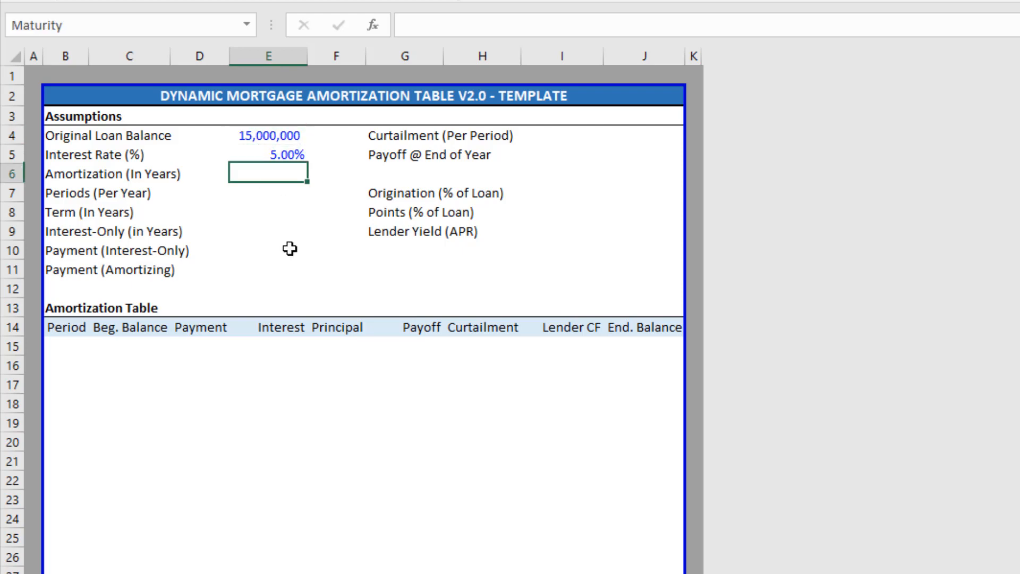
pyautogui.write('30')
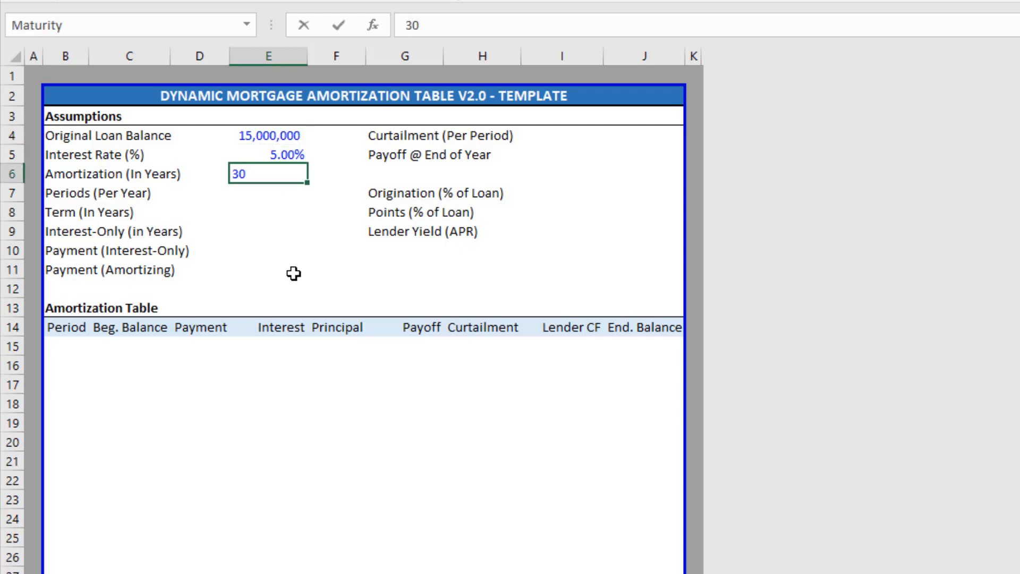
pyautogui.press('Return')
pyautogui.press('Up')
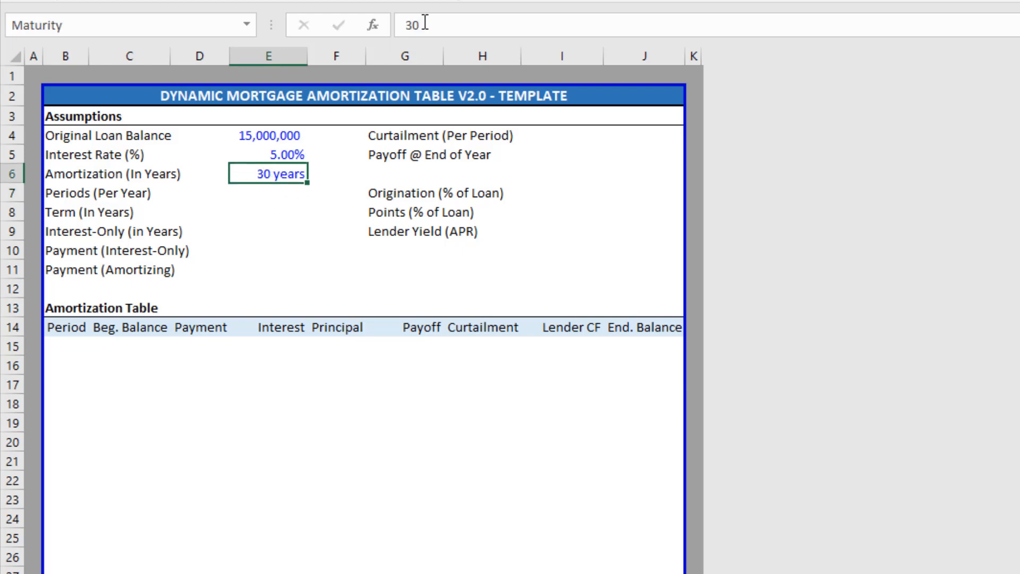
pyautogui.doubleClick(402, 25)
pyautogui.click(291, 171)
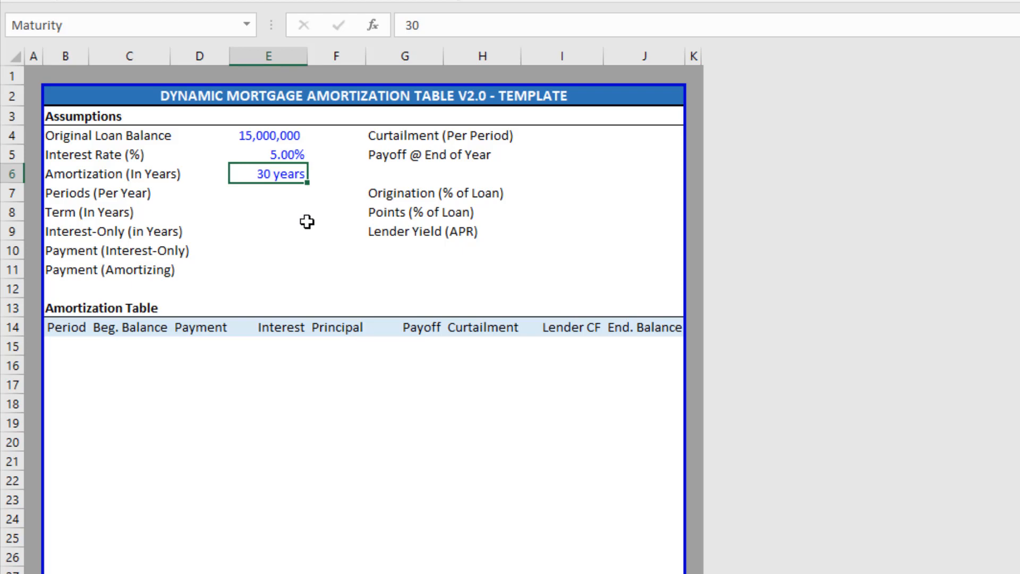
# Check E6's custom number format 0 "years" so it displays 30 years.
pyautogui.hotkey('ctrl', '1')
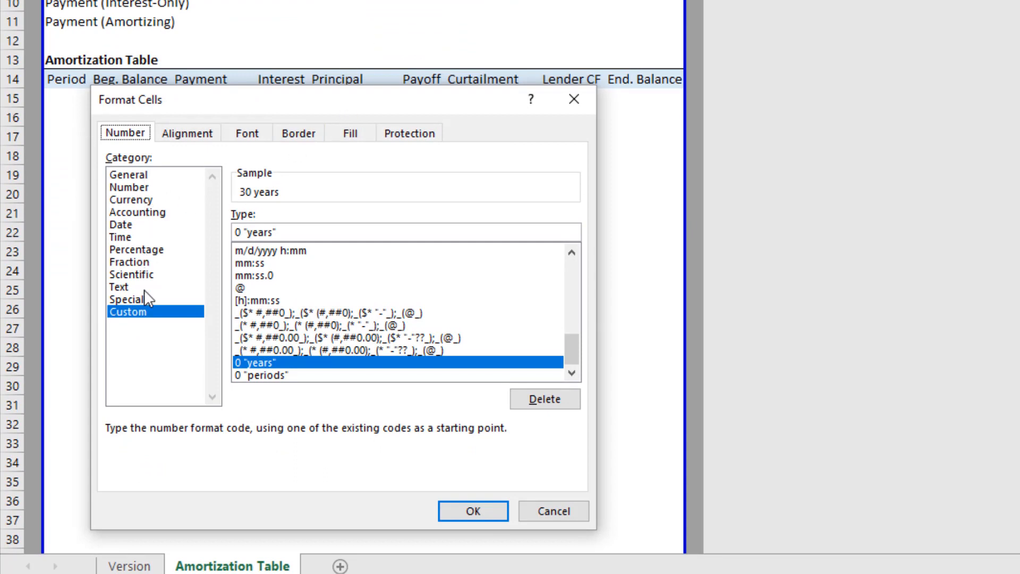
pyautogui.doubleClick(240, 233)
pyautogui.moveTo(244, 232); pyautogui.dragTo(280, 233)
pyautogui.click(285, 235)
pyautogui.click(474, 511)
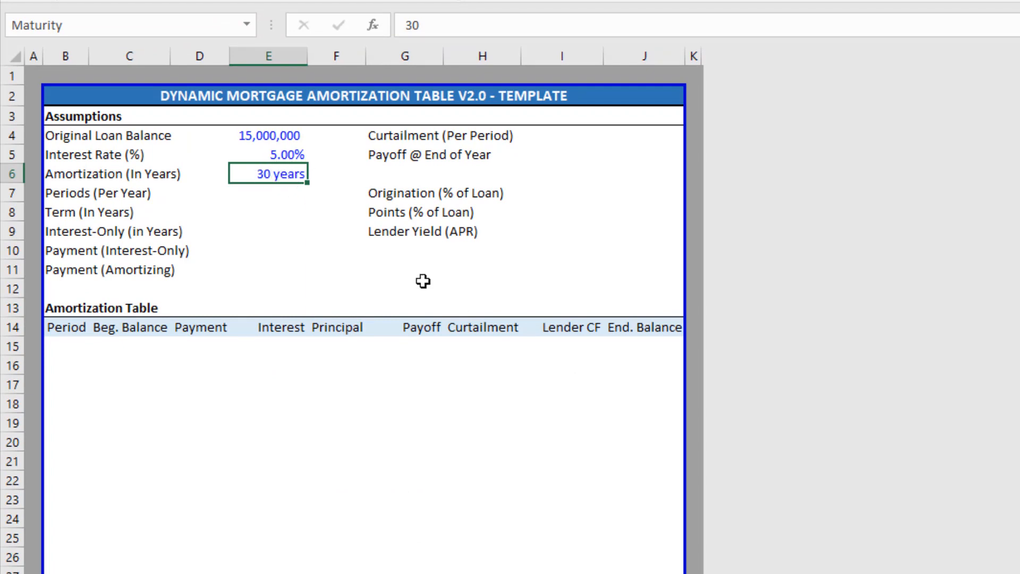
# Try 12, 4 and 1 for Periods (Per Year) in E7, settling on 12.
pyautogui.press('Down')
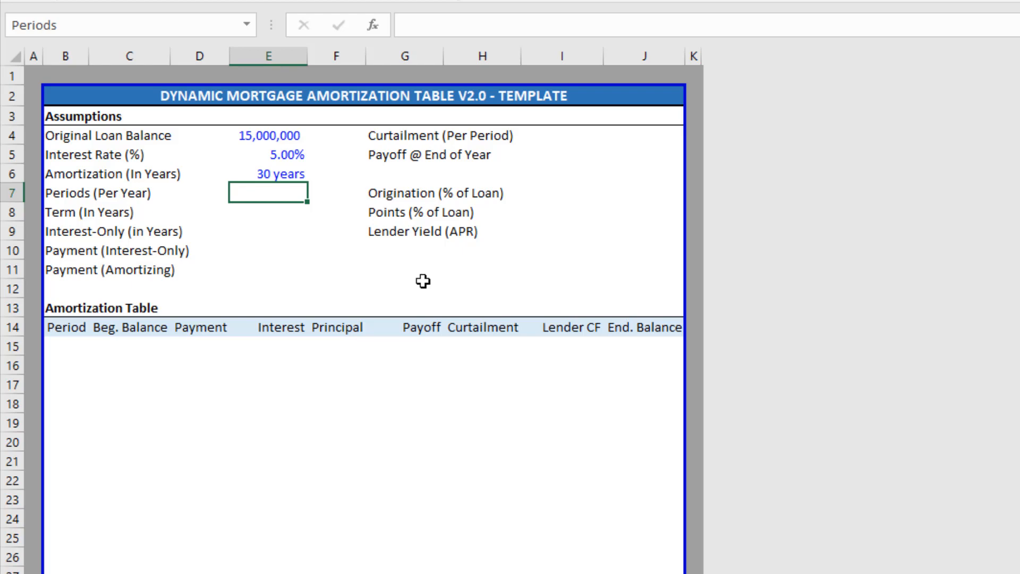
pyautogui.write('12')
pyautogui.press('Return')
pyautogui.press('Up')
pyautogui.write('4')
pyautogui.press('Return')
pyautogui.press('Up')
pyautogui.write('1')
pyautogui.press('Return')
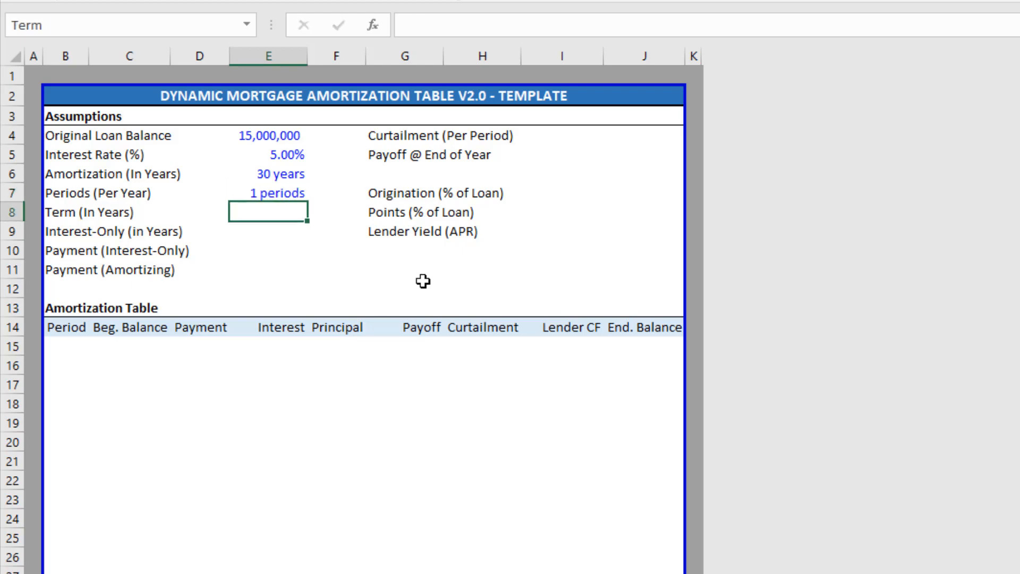
pyautogui.press('Up')
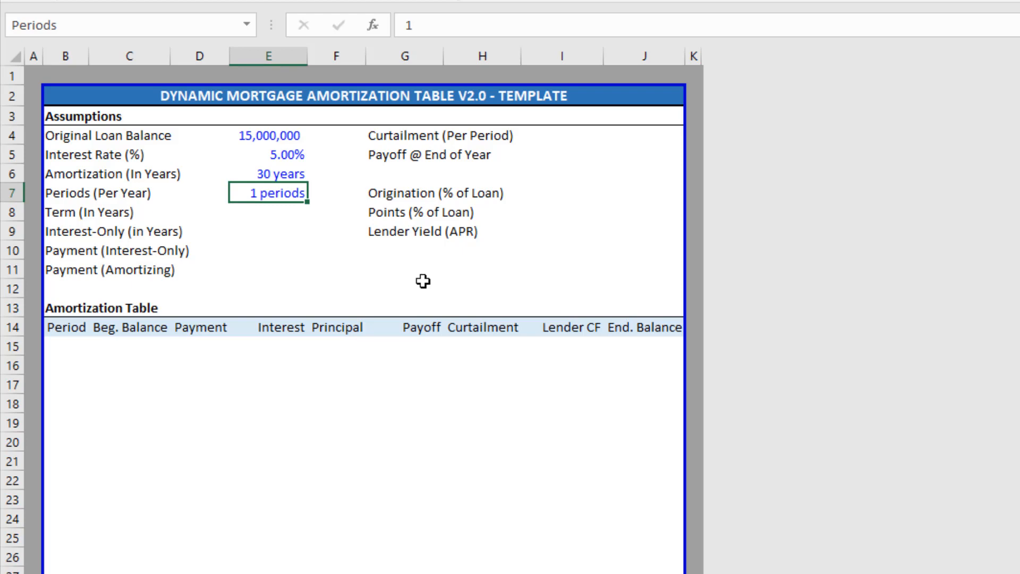
pyautogui.write('12')
pyautogui.press('Return')
pyautogui.press('Up')
# Enter a 10-year Term in E8 so the payoff label reads End of Year 10.
pyautogui.press('Down')
pyautogui.write('10')
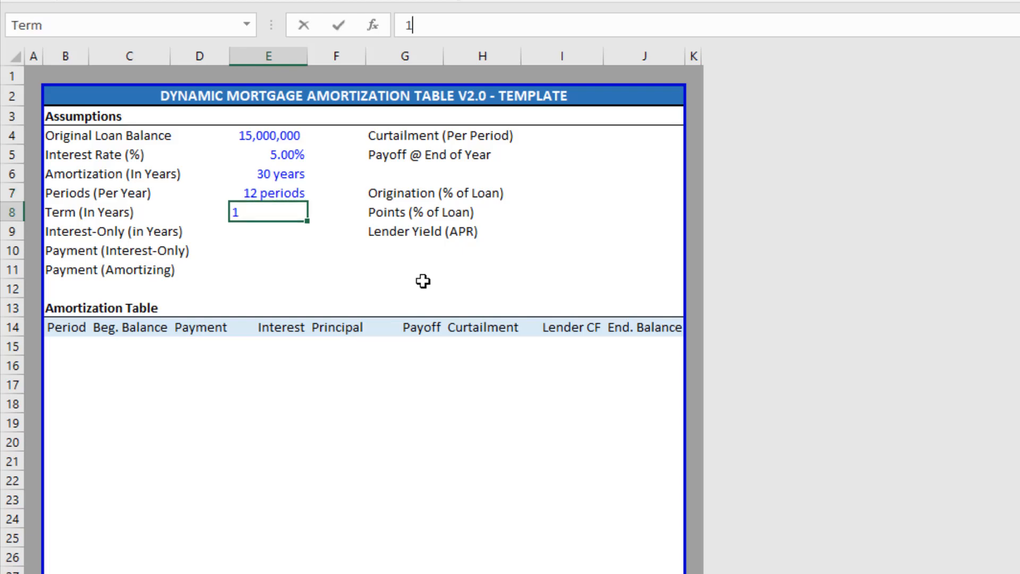
pyautogui.press('Return')
pyautogui.press('Up')
pyautogui.press('Up')
pyautogui.press('Up')
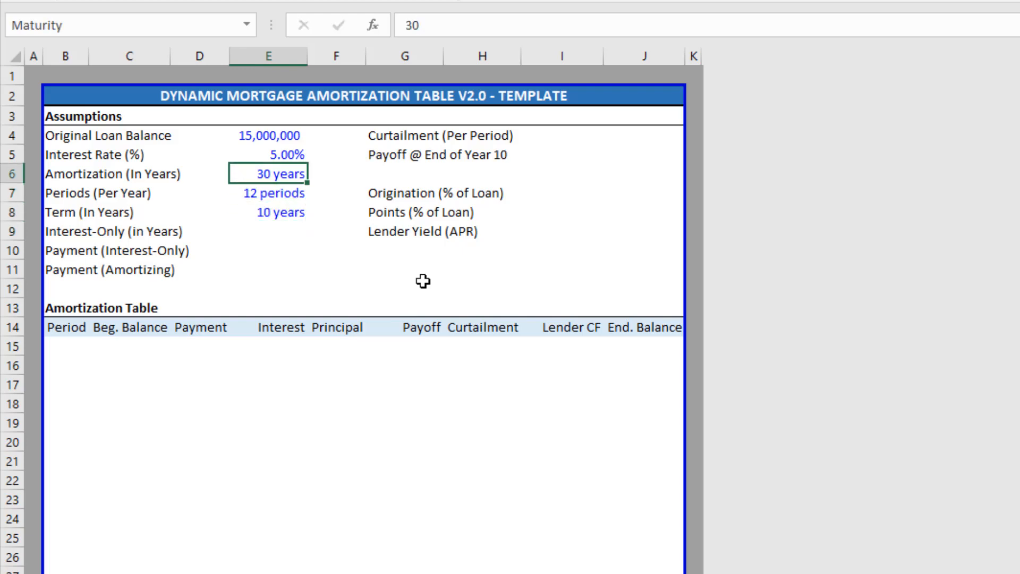
pyautogui.press('Down')
pyautogui.press('Down')
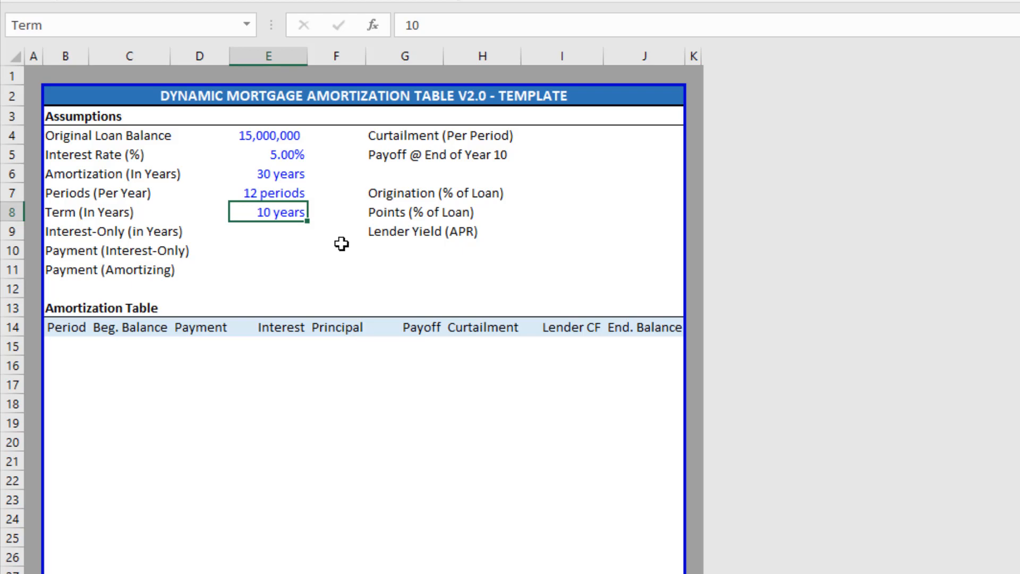
pyautogui.press('Down')
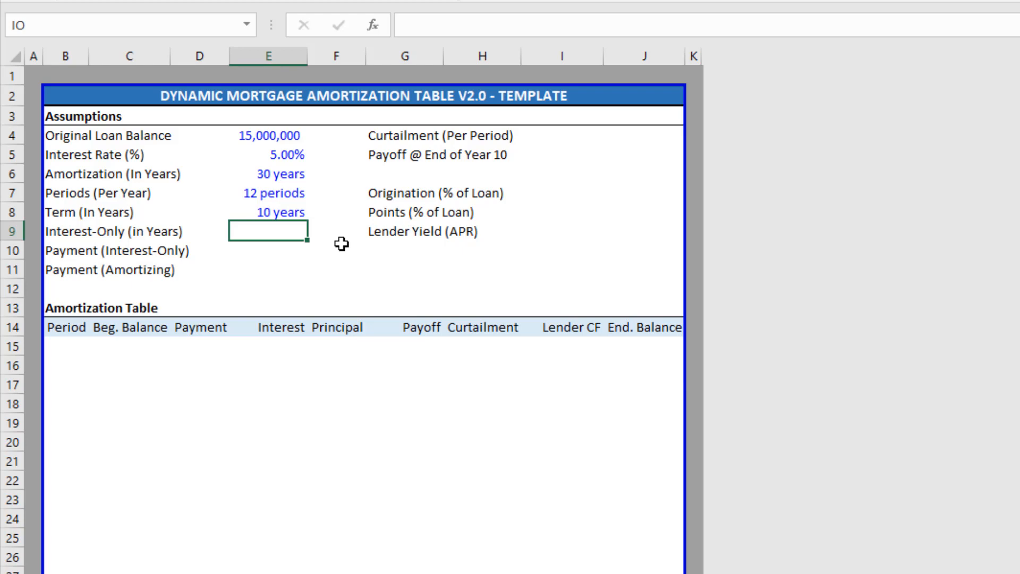
pyautogui.write('3')
pyautogui.press('Return')
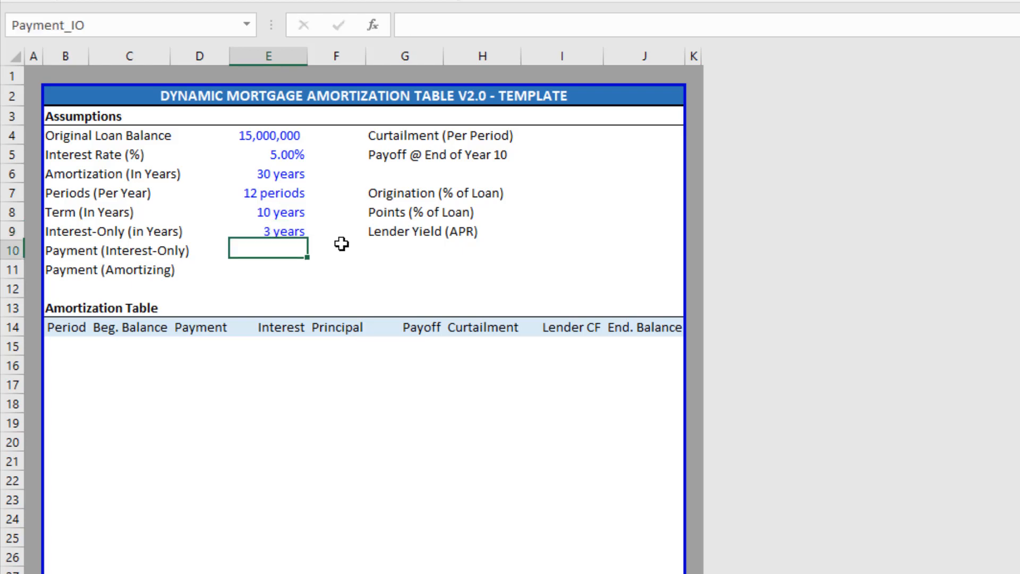
pyautogui.press('Up')
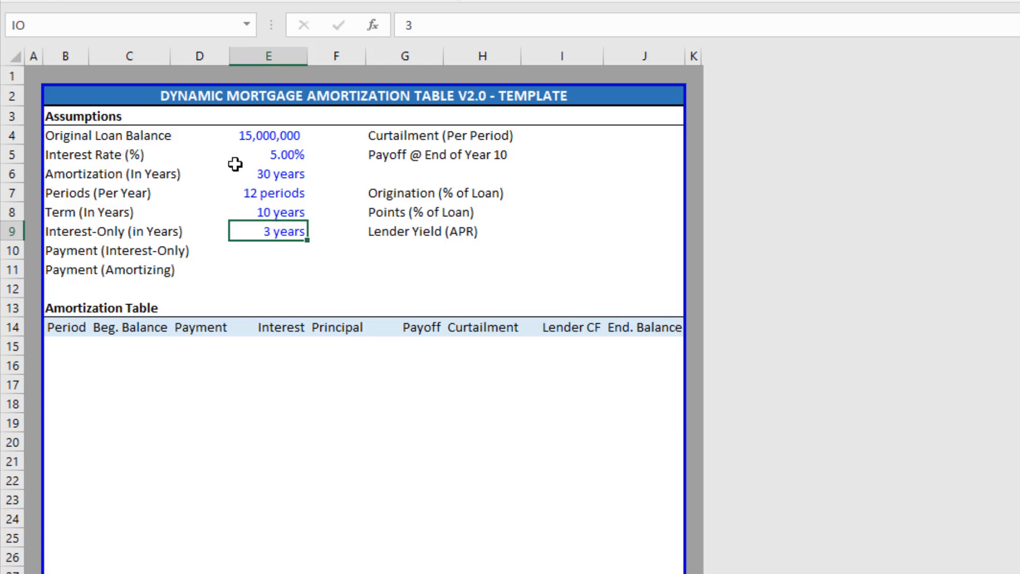
pyautogui.click(260, 174)
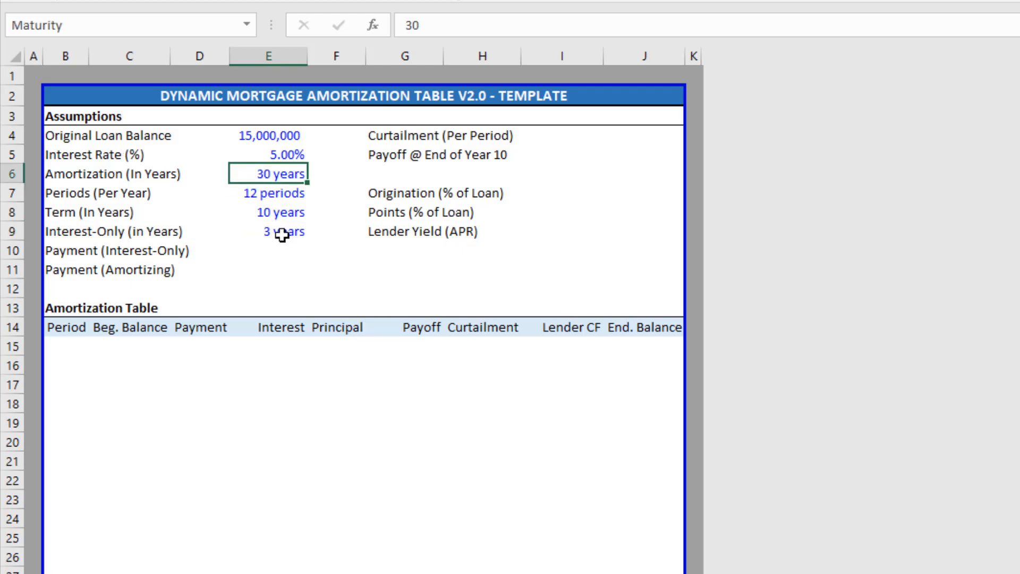
pyautogui.click(280, 231)
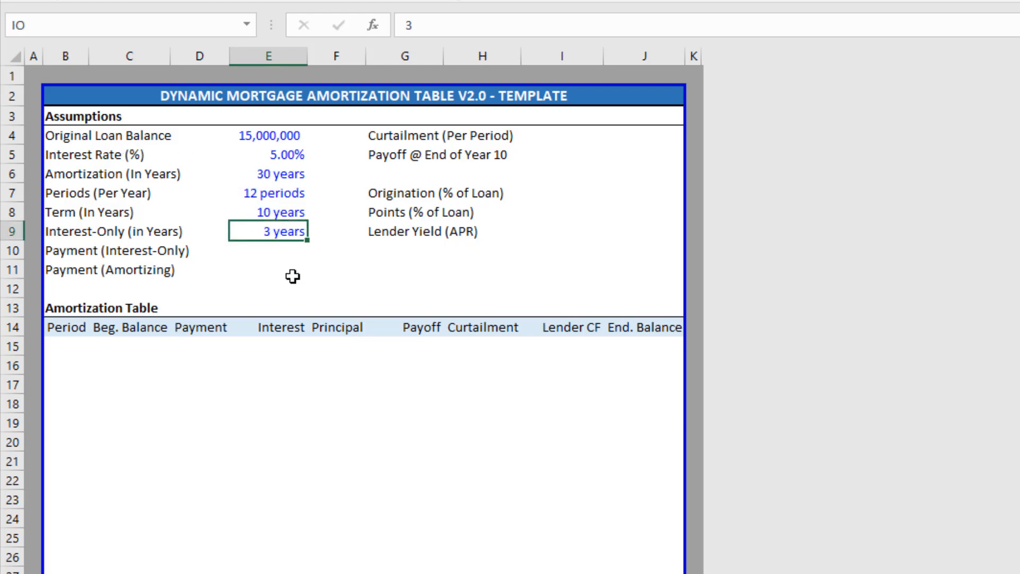
pyautogui.click(292, 172)
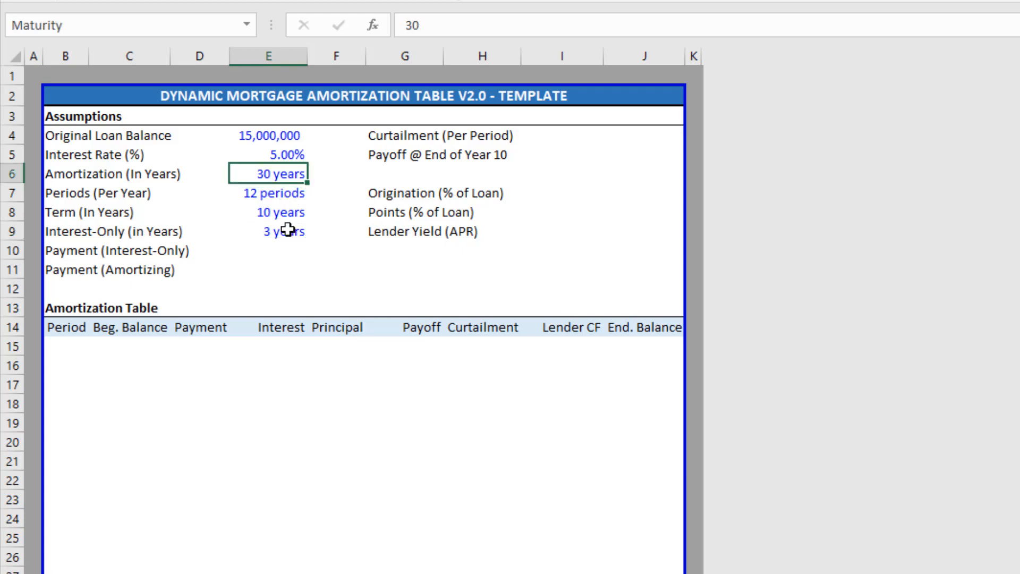
pyautogui.click(258, 230)
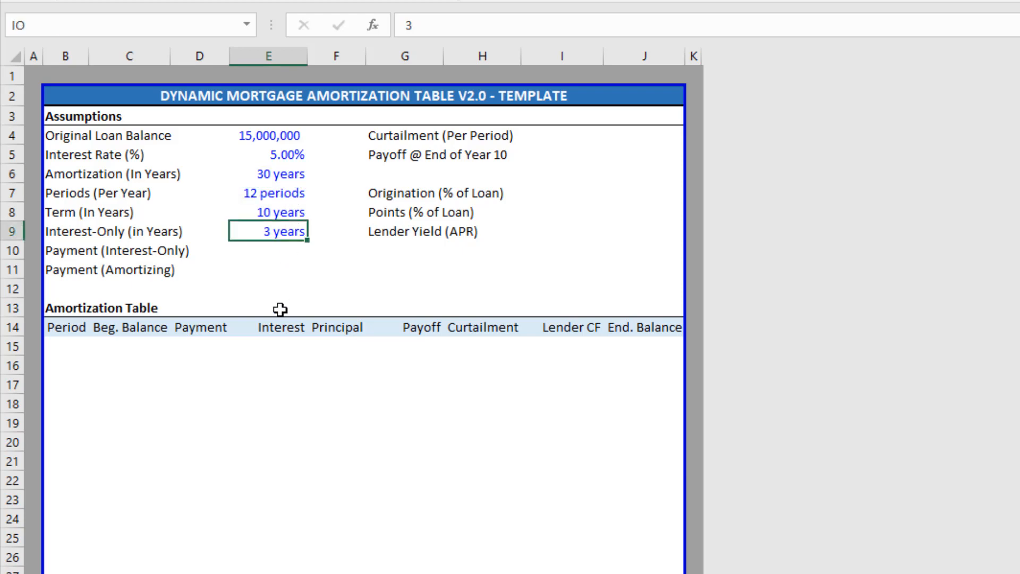
pyautogui.click(264, 252)
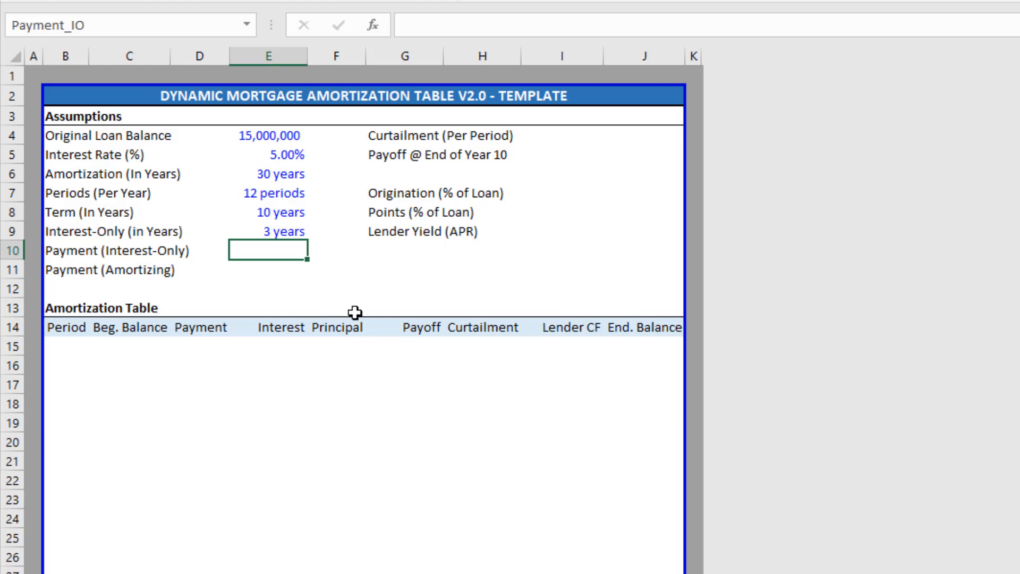
# Enter =Loan_Amount*Rate/Periods in E10 for a 62,500 interest-only payment.
pyautogui.write('=')
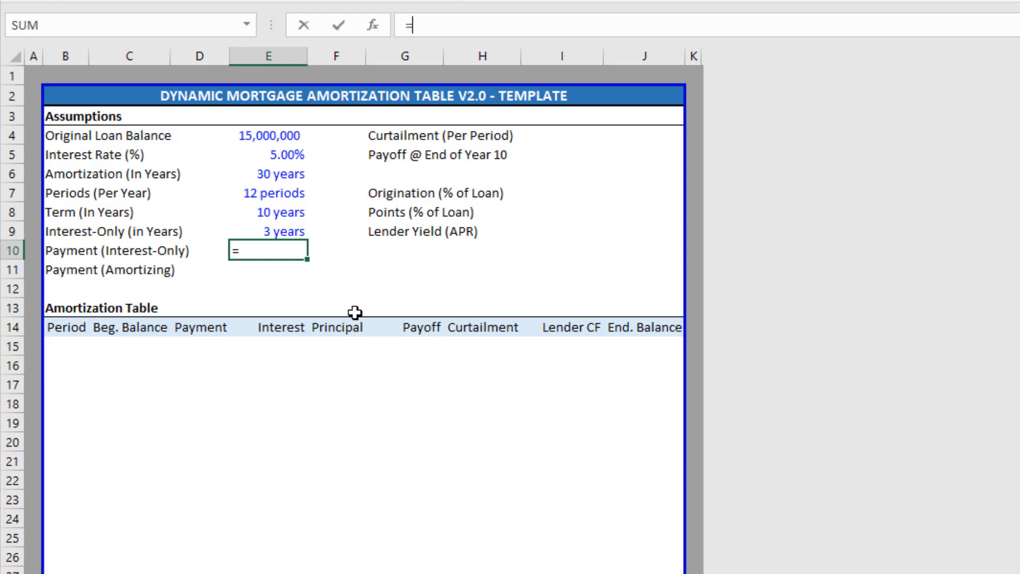
pyautogui.press('Up')
pyautogui.press('Up')
pyautogui.press('Up')
pyautogui.press('Up')
pyautogui.press('Up')
pyautogui.press('Up')
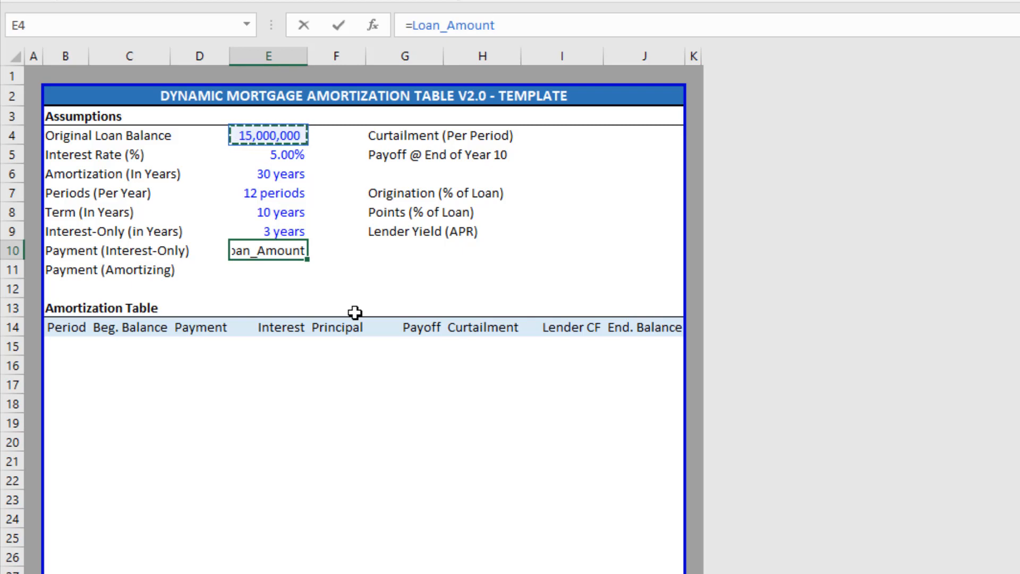
pyautogui.write('*')
pyautogui.press('Up')
pyautogui.press('Up')
pyautogui.press('Up')
pyautogui.press('Up')
pyautogui.press('Up')
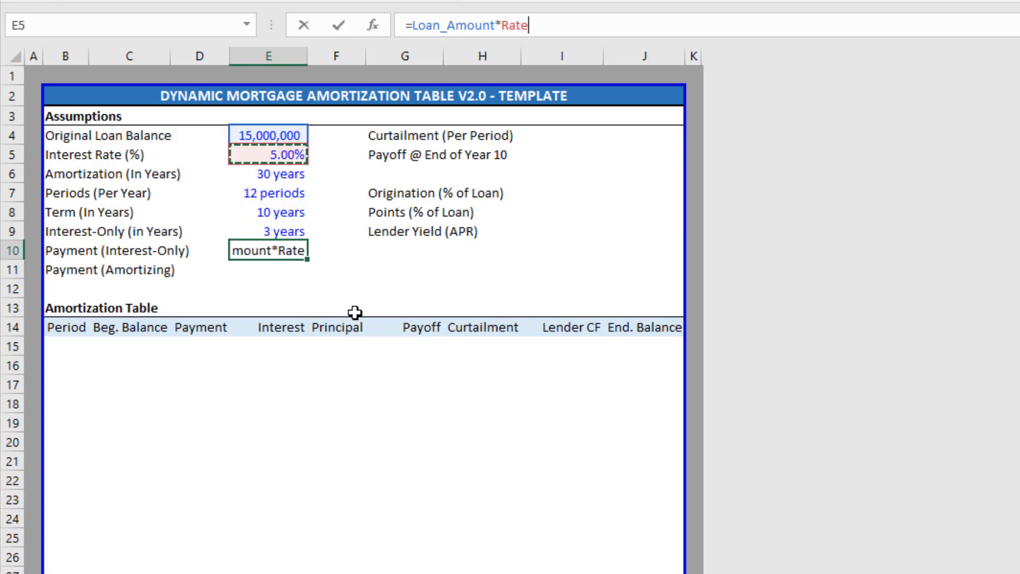
pyautogui.write('/')
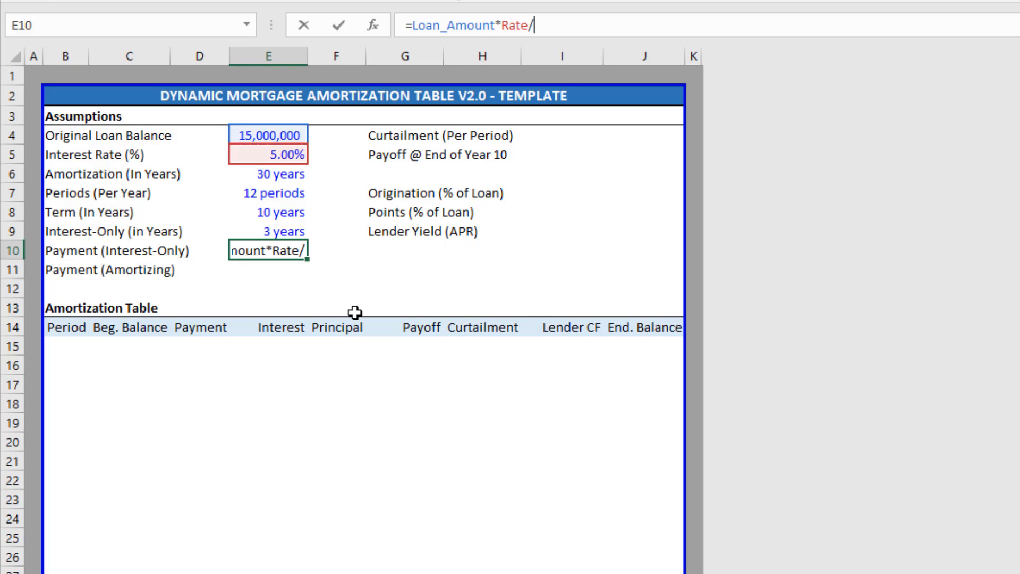
pyautogui.press('Up')
pyautogui.press('Up')
pyautogui.press('Up')
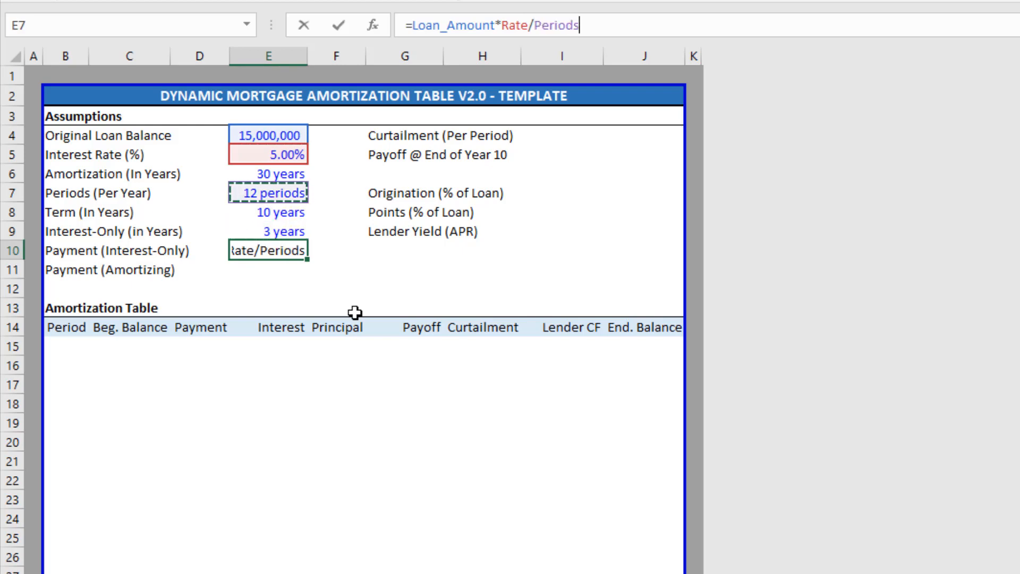
pyautogui.press('Return')
pyautogui.press('Up')
pyautogui.press('Up')
pyautogui.press('Up')
pyautogui.press('Up')
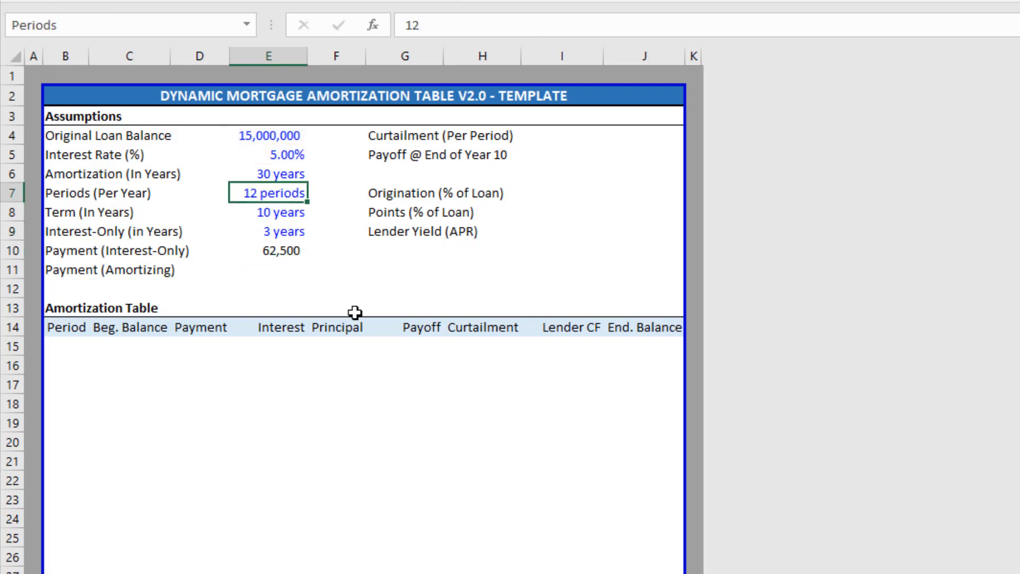
# Begin the amortizing payment formula in E11 with =-PMT.
pyautogui.press('Down')
pyautogui.press('Down')
pyautogui.press('Down')
pyautogui.press('Down')
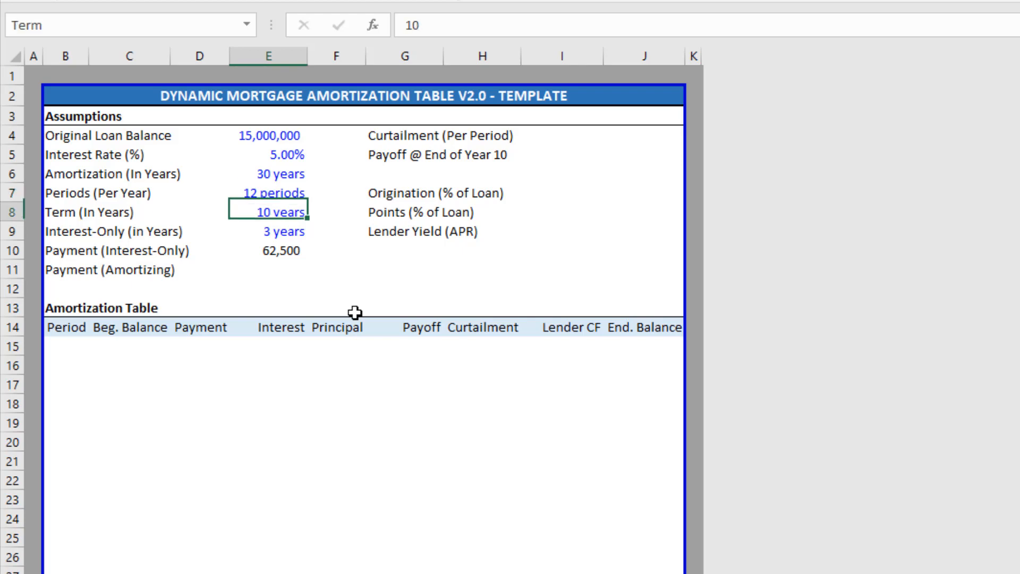
pyautogui.press('Up')
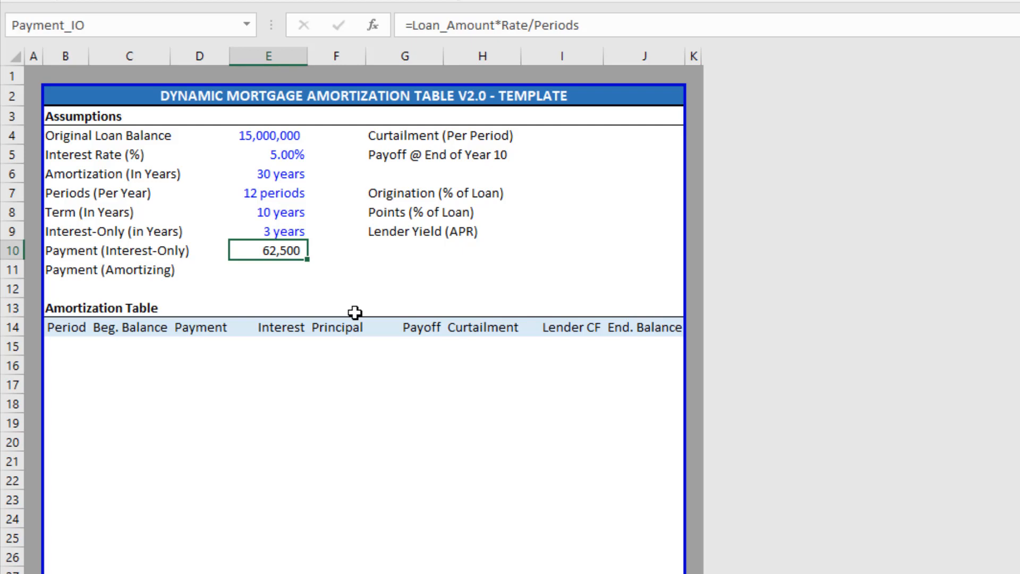
pyautogui.press('Down')
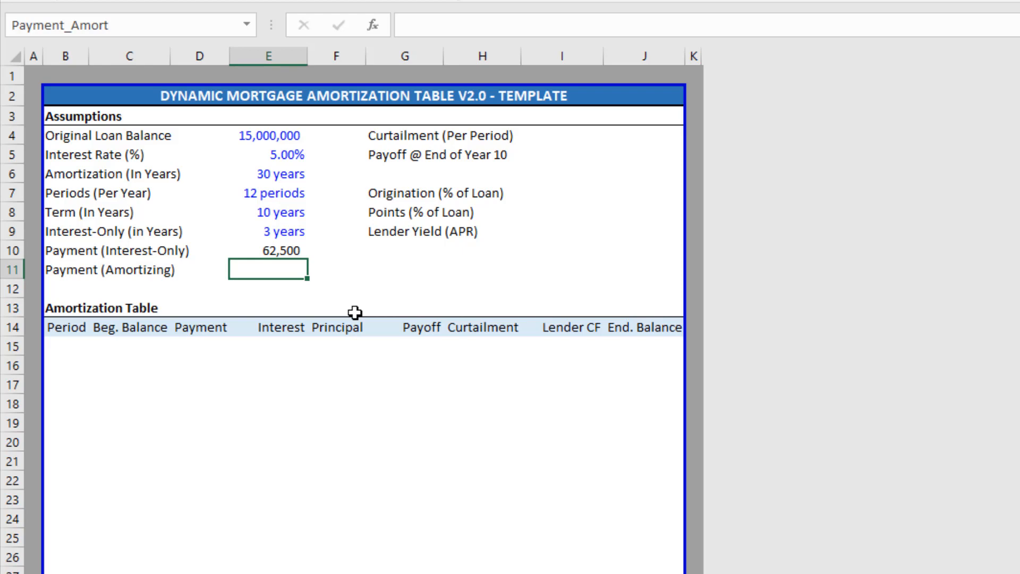
pyautogui.write('=')
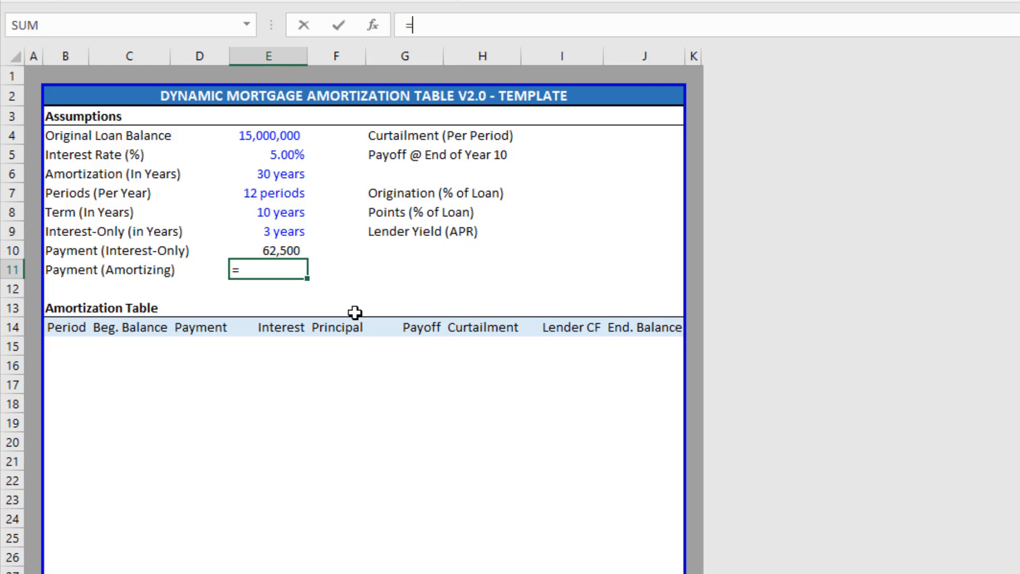
pyautogui.write('-pmt')
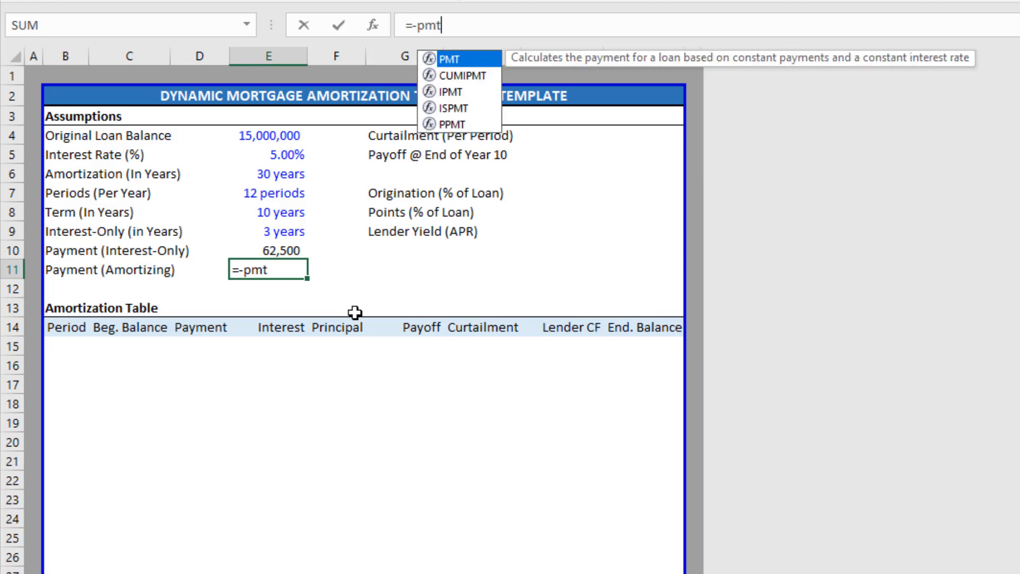
# Give PMT the rate argument Rate/Periods and the periods argument Maturity*Periods.
pyautogui.press('Tab')
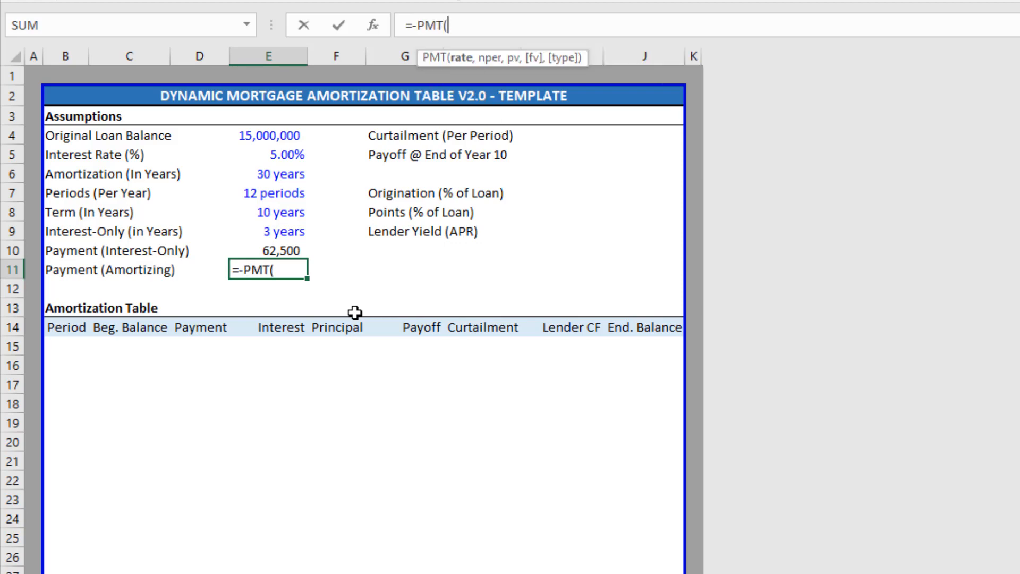
pyautogui.press('Up')
pyautogui.press('Up')
pyautogui.press('Up')
pyautogui.press('Up')
pyautogui.press('Up')
pyautogui.press('Up')
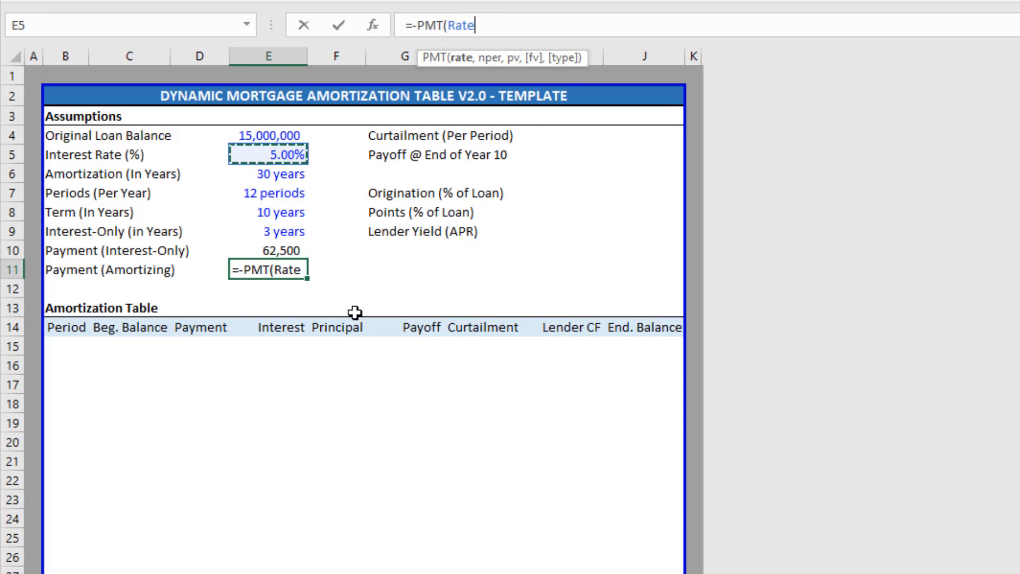
pyautogui.write('/')
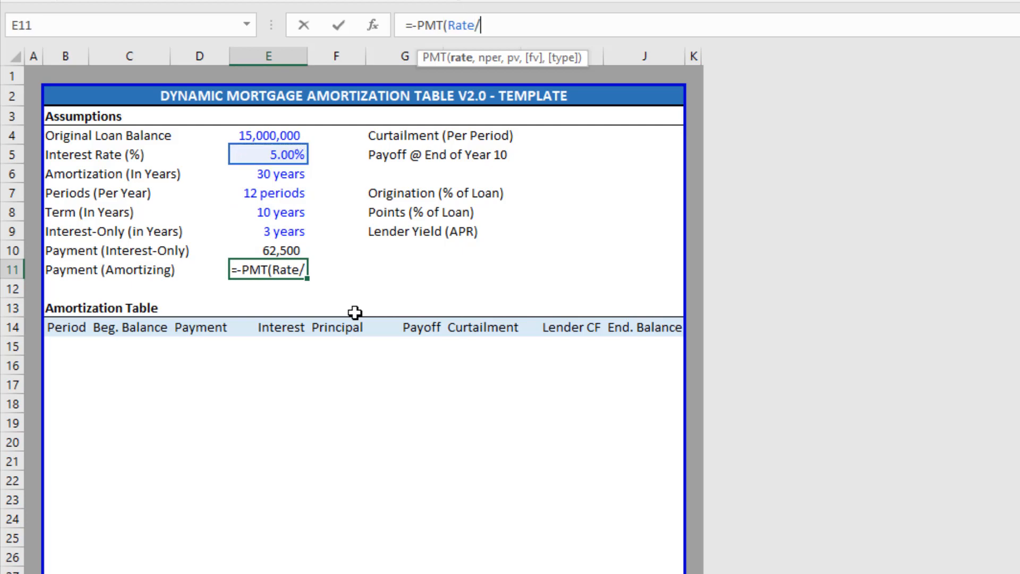
pyautogui.press('Up')
pyautogui.press('Up')
pyautogui.press('Up')
pyautogui.press('Up')
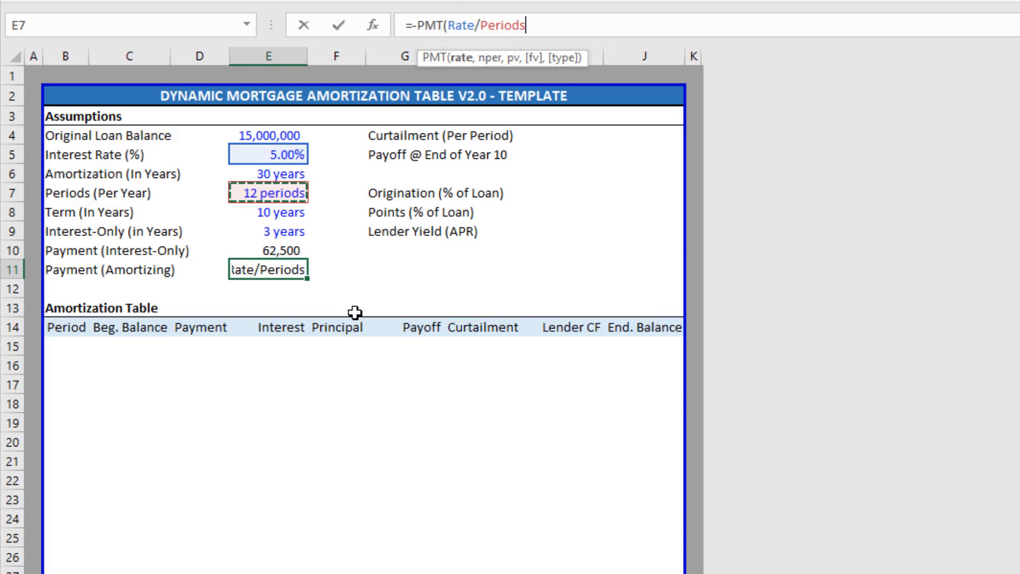
pyautogui.write(',')
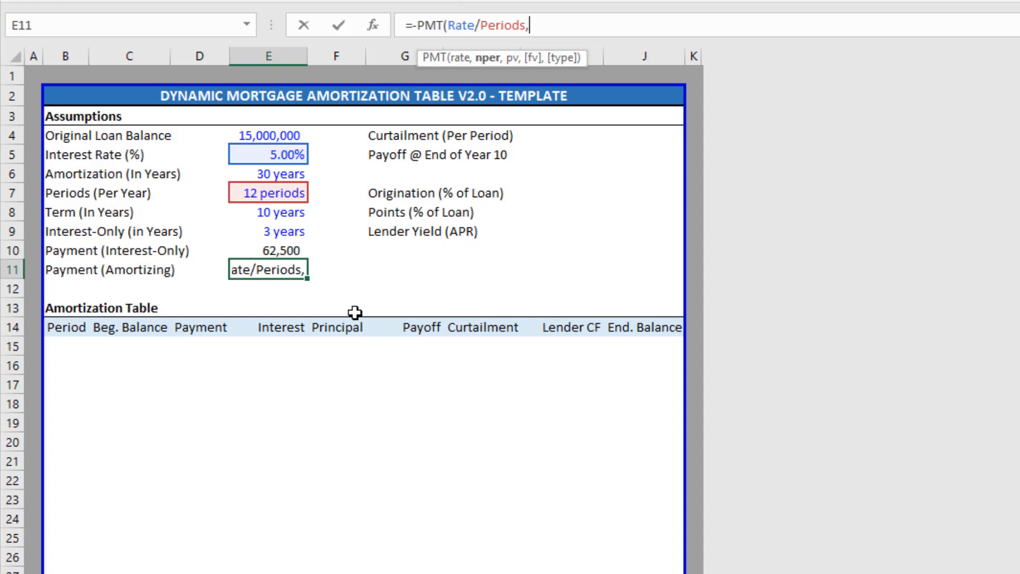
pyautogui.press('Up')
pyautogui.press('Up')
pyautogui.press('Up')
pyautogui.press('Up')
pyautogui.press('Up')
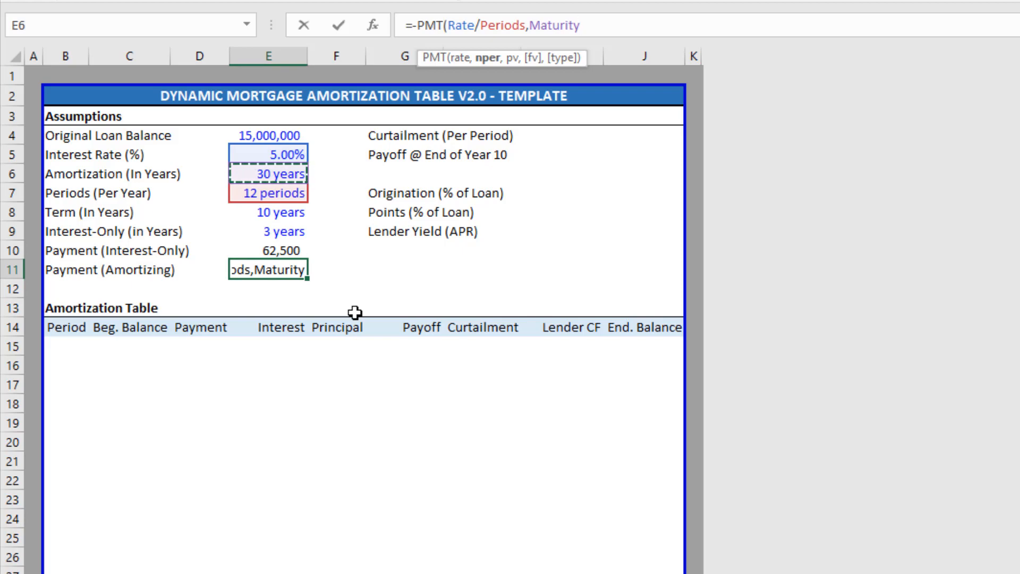
pyautogui.write('*')
pyautogui.press('Up')
pyautogui.press('Up')
pyautogui.press('Up')
pyautogui.press('Up')
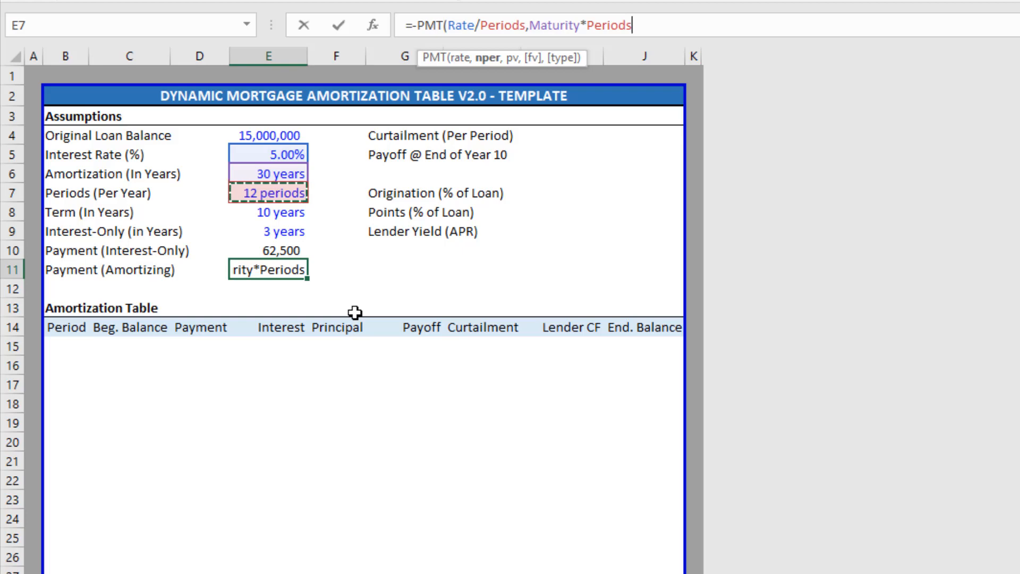
# Add Loan_Amount as the present value and enter the formula, showing 80,523.
pyautogui.write(',')
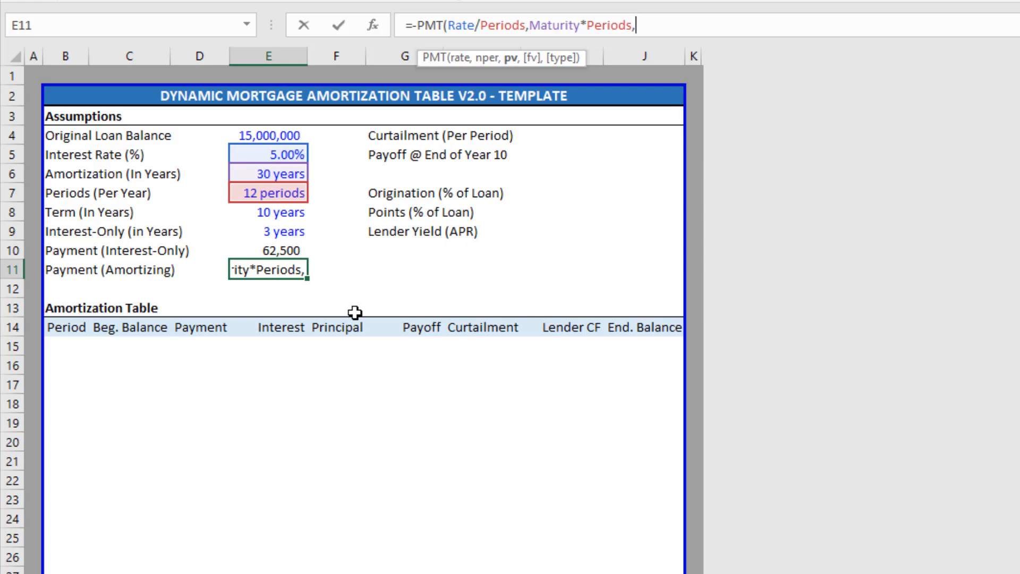
pyautogui.press('Up')
pyautogui.press('Up')
pyautogui.press('Up')
pyautogui.press('Up')
pyautogui.press('Up')
pyautogui.press('Up')
pyautogui.press('Up')
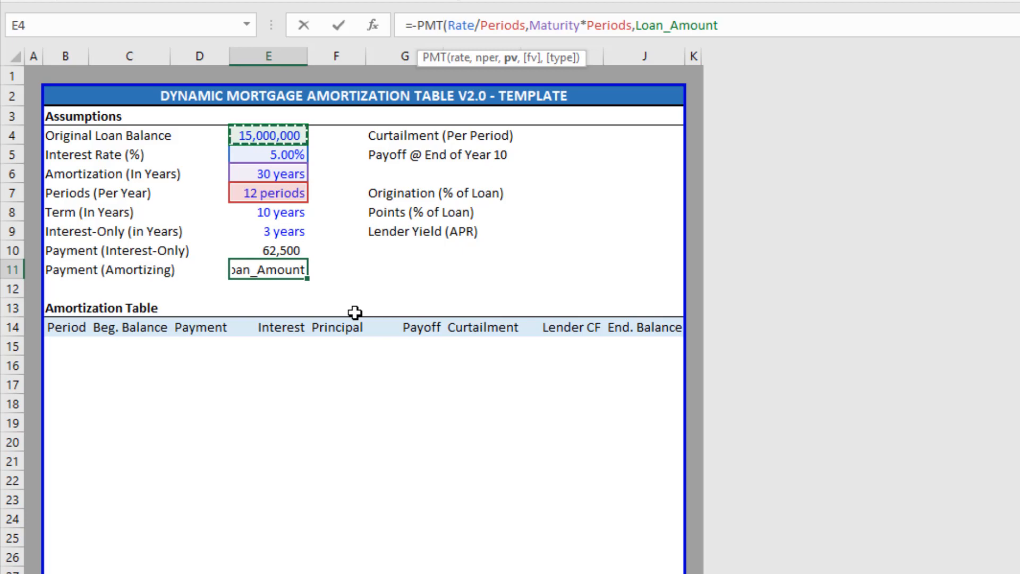
pyautogui.press('Return')
pyautogui.press('Up')
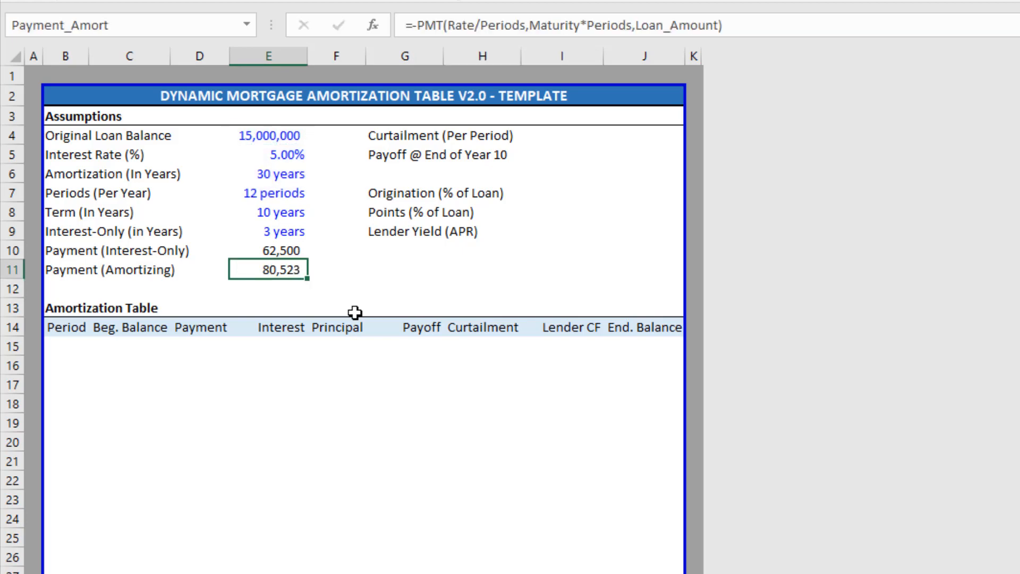
pyautogui.press('Up')
pyautogui.press('Up')
pyautogui.press('Up')
pyautogui.press('Up')
pyautogui.press('Down')
pyautogui.press('Down')
pyautogui.press('Down')
pyautogui.press('Down')
pyautogui.press('Up')
pyautogui.press('Down')
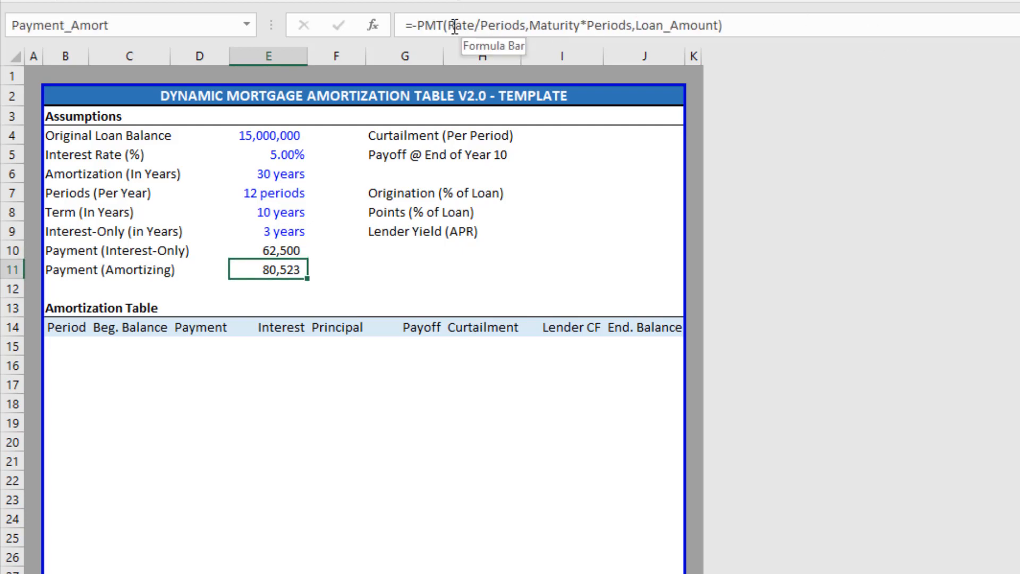
pyautogui.moveTo(448, 25); pyautogui.dragTo(477, 25)
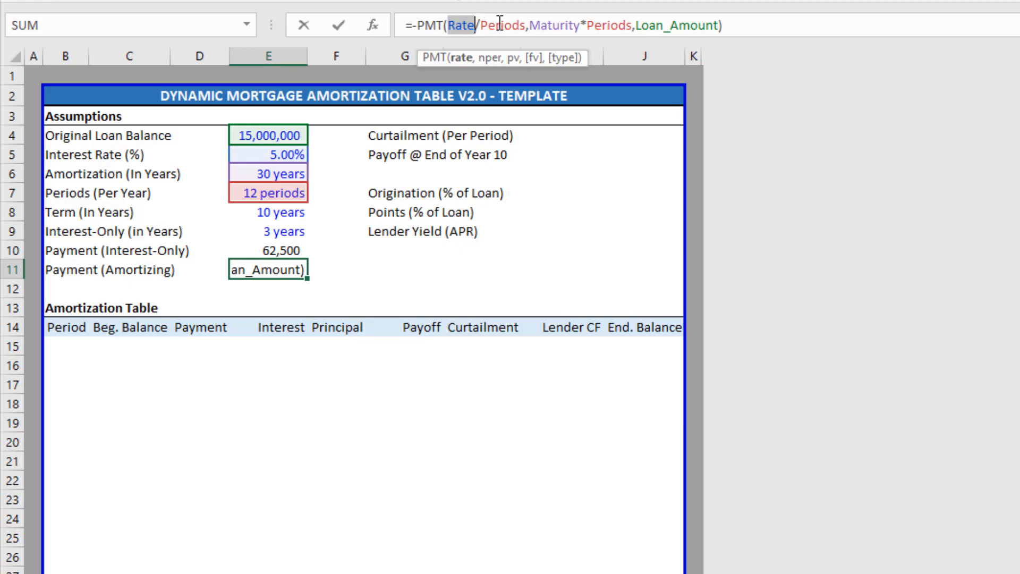
pyautogui.press('Escape')
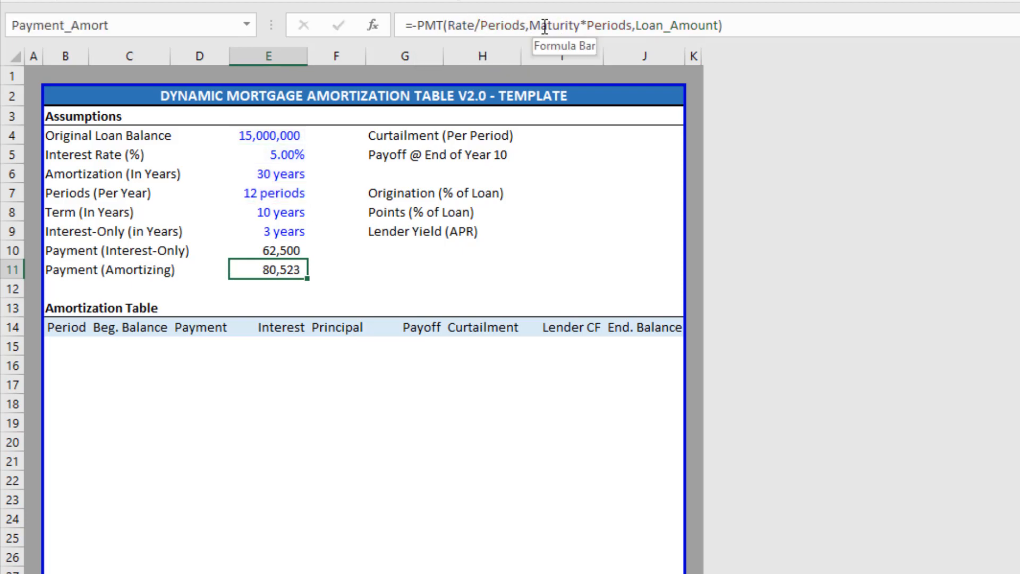
pyautogui.moveTo(526, 25); pyautogui.dragTo(481, 25)
pyautogui.press('Escape')
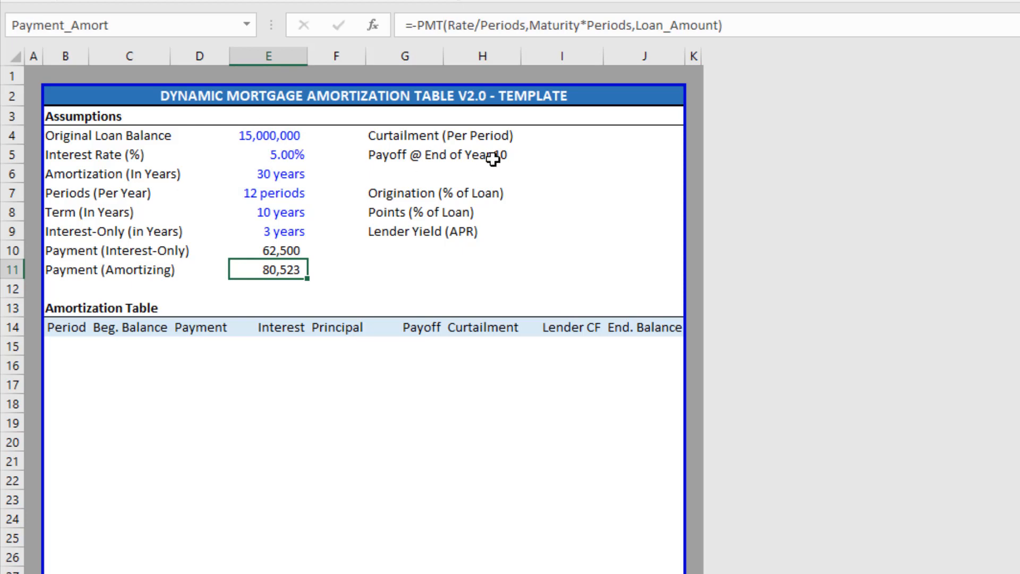
pyautogui.click(73, 324)
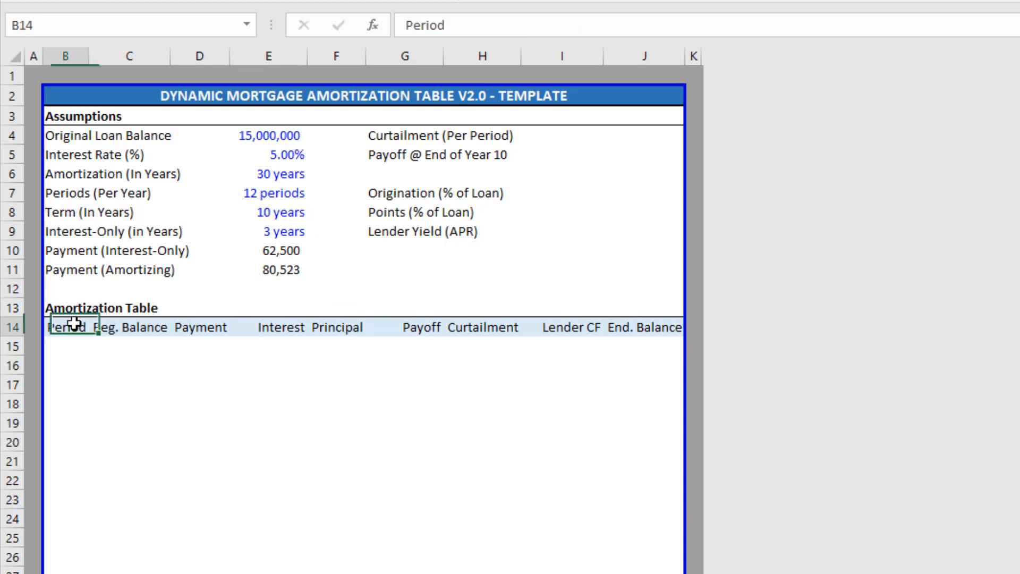
pyautogui.click(16, 25)
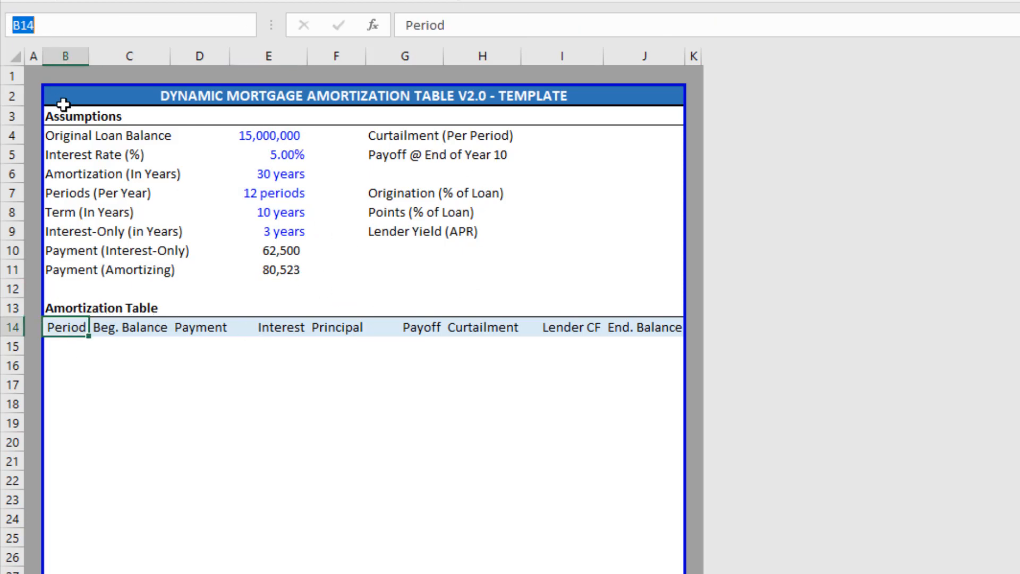
pyautogui.press('Escape')
pyautogui.click(273, 137)
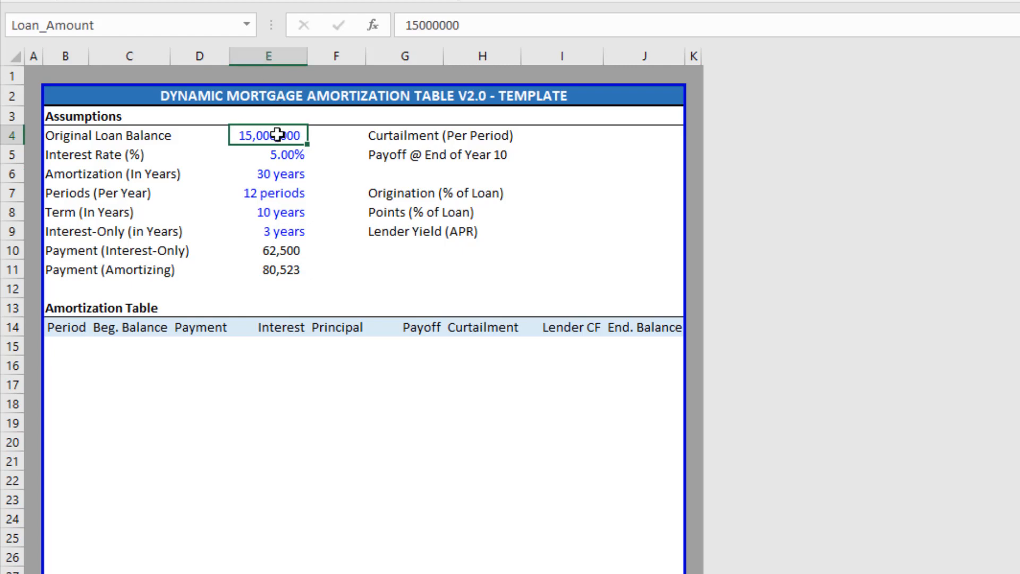
pyautogui.click(122, 25)
pyautogui.press('Escape')
pyautogui.click(277, 154)
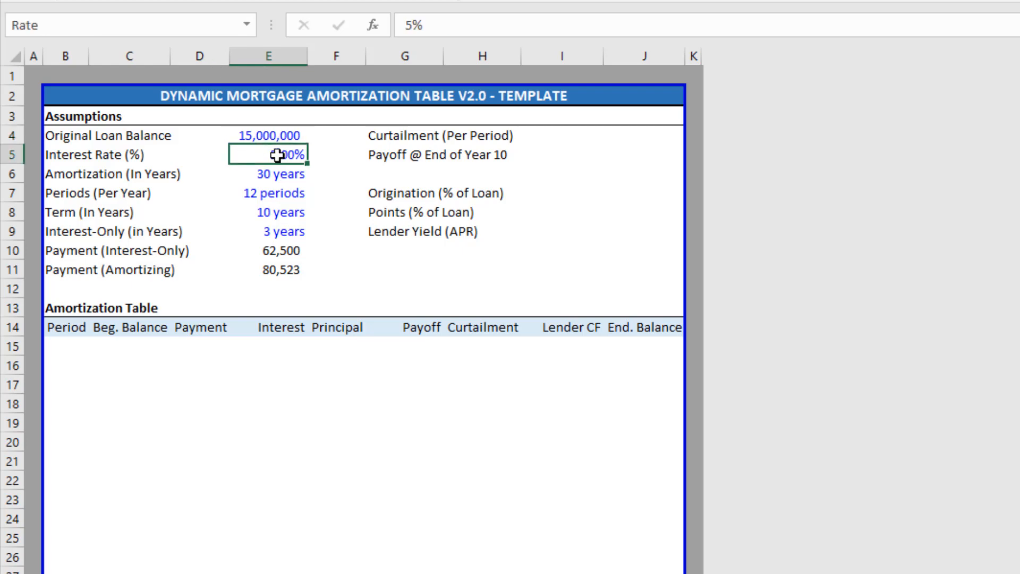
pyautogui.click(285, 248)
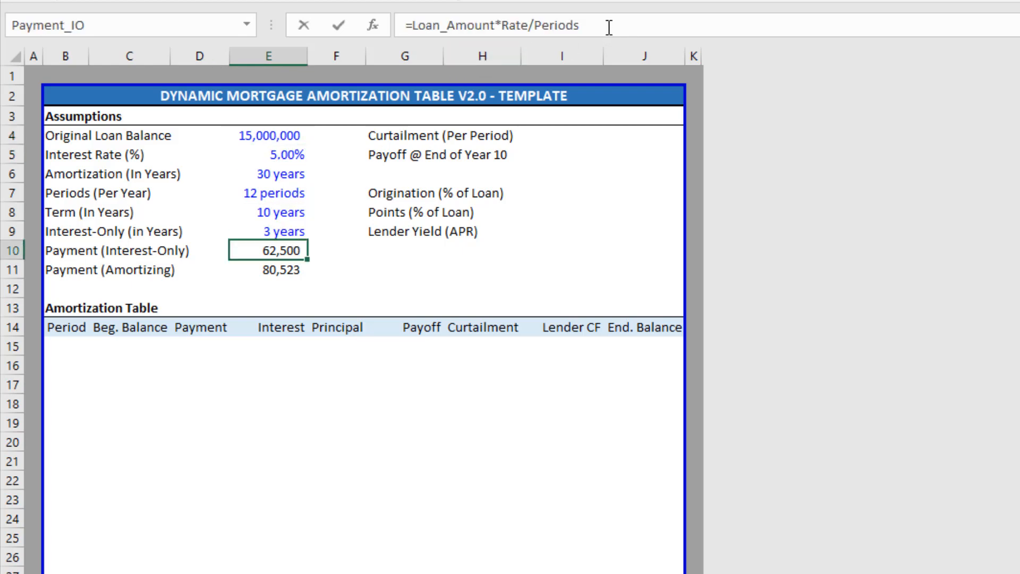
pyautogui.moveTo(609, 26); pyautogui.dragTo(406, 24)
pyautogui.press('Escape')
# Name the Lender Yield (APR) input cell Lender_Yield via the Name Box.
pyautogui.click(652, 234)
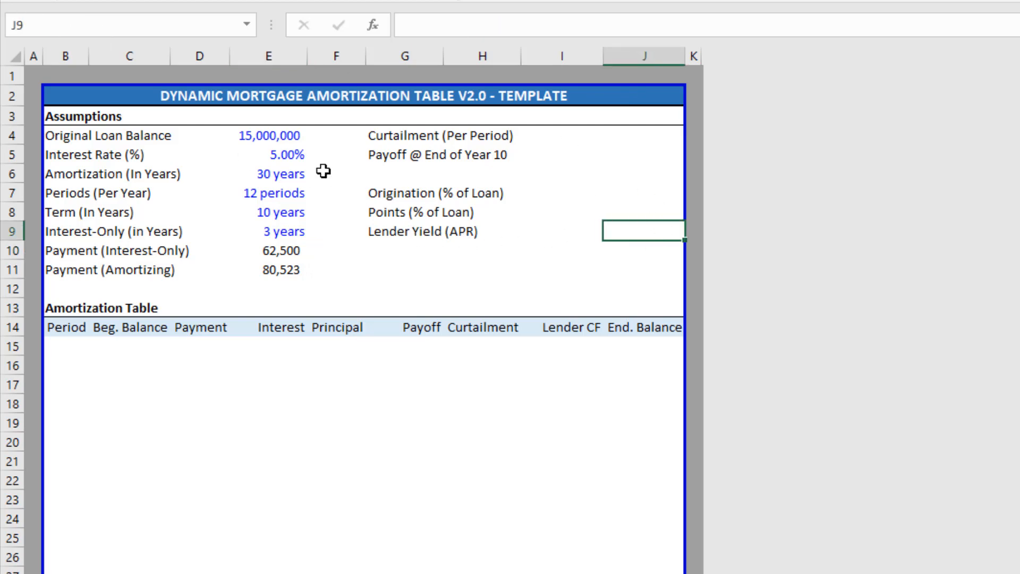
pyautogui.click(63, 25)
pyautogui.write('Lender_Yield')
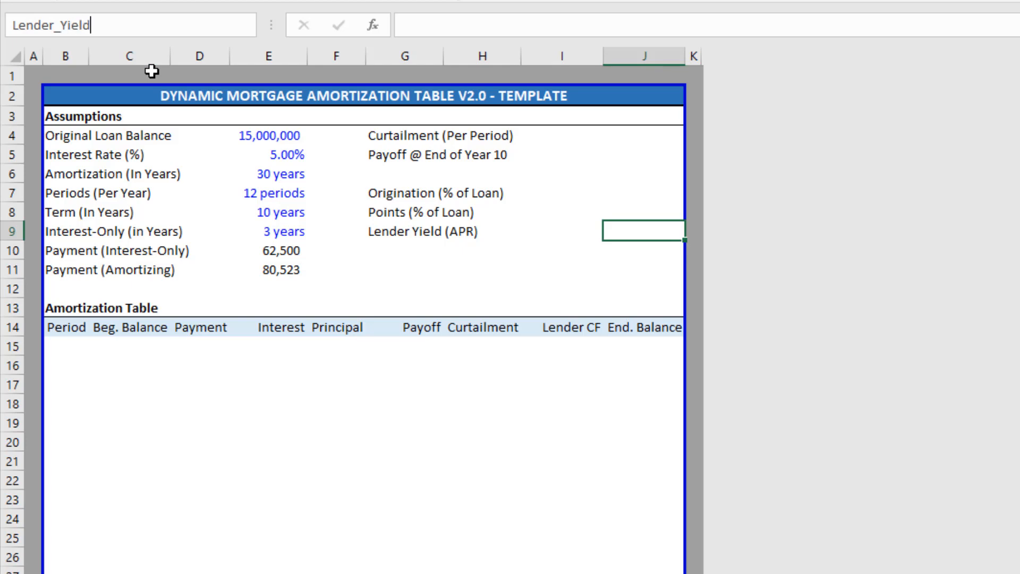
pyautogui.press('Return')
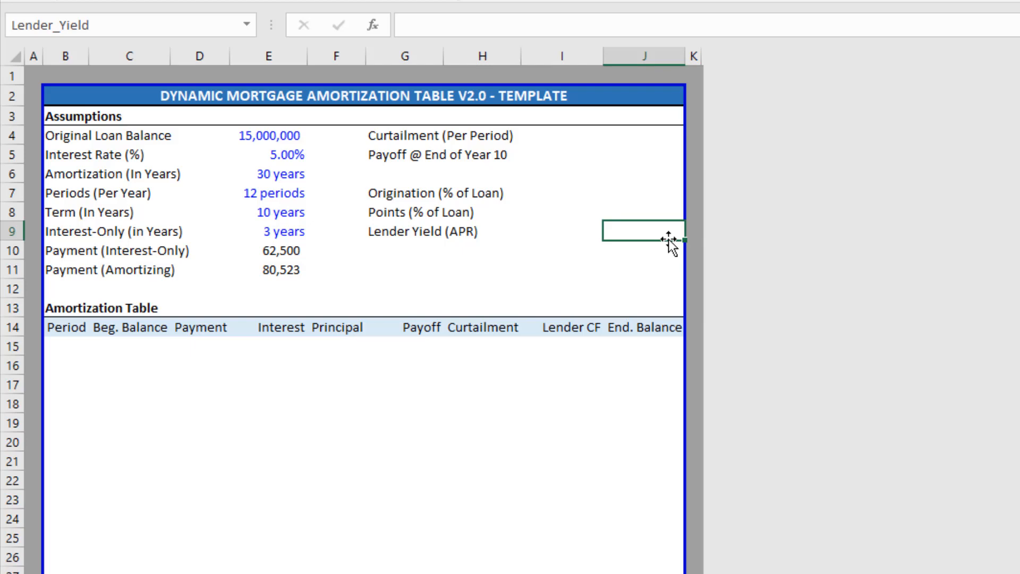
# Test the name by entering 10% there and =Lender_Yield in the cell G11.
pyautogui.write('10%')
pyautogui.press('Return')
pyautogui.press('Up')
pyautogui.press('Down')
pyautogui.press('Down')
pyautogui.press('Left')
pyautogui.press('Left')
pyautogui.press('Left')
pyautogui.write('=lender')
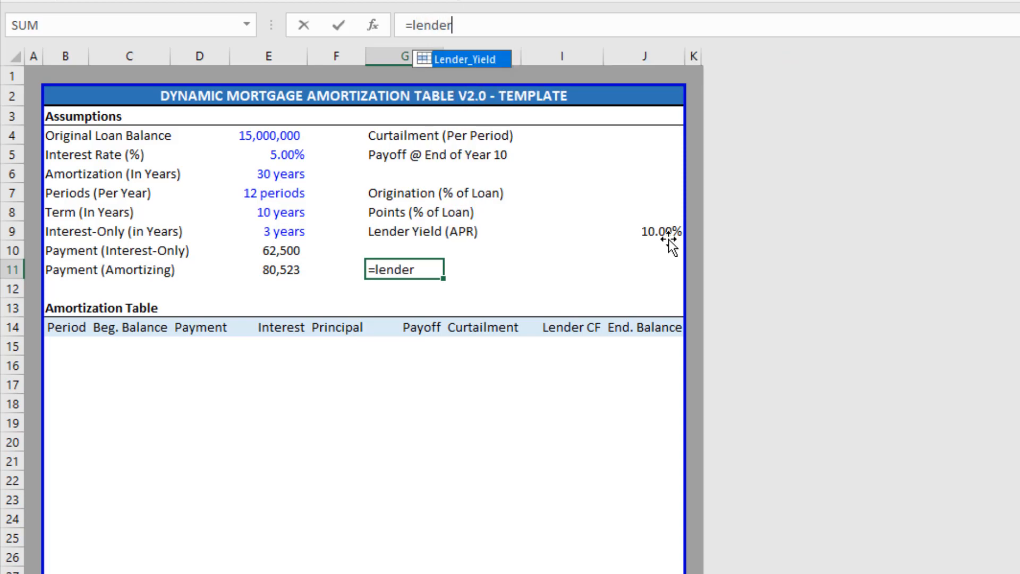
pyautogui.press('Tab')
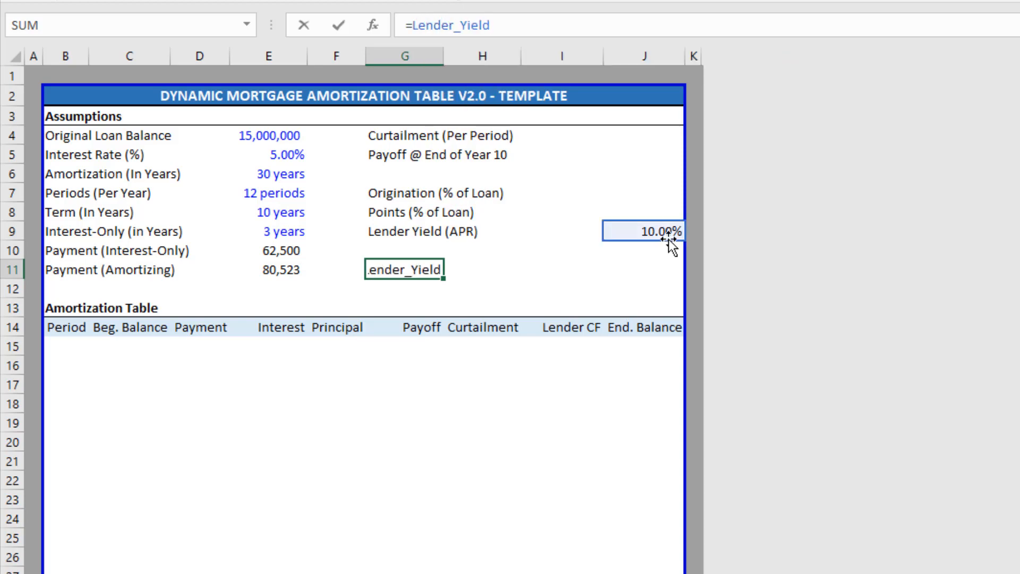
pyautogui.hotkey('ctrl', 'Return')
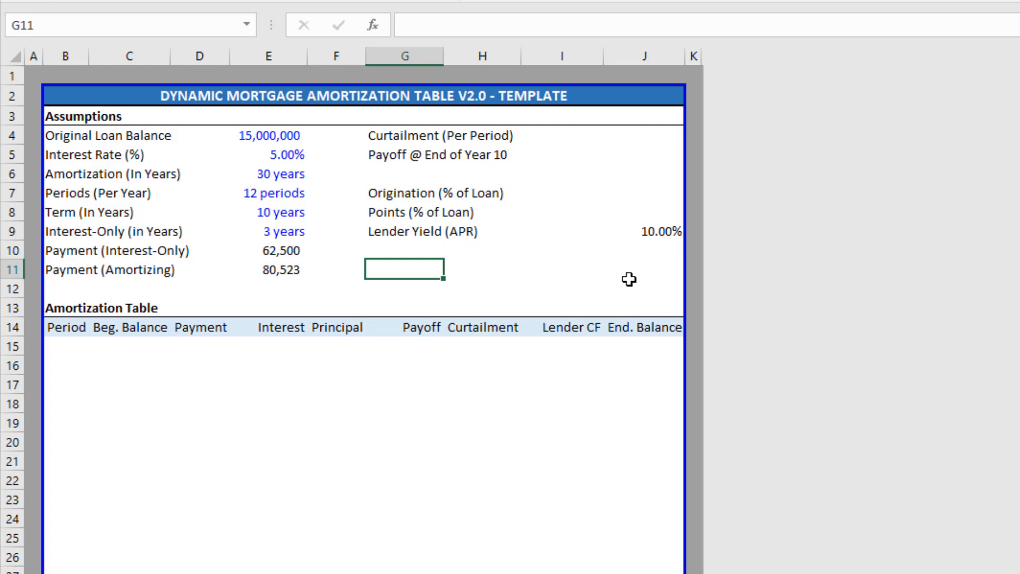
# Delete the 10% and =Lender_Yield test entries and return to the Curtailment input cell.
pyautogui.press('Right')
pyautogui.press('Right')
pyautogui.press('Up')
pyautogui.press('Up')
pyautogui.press('Right')
pyautogui.press('Right')
pyautogui.press('Left')
pyautogui.press('Delete')
pyautogui.press('Left')
pyautogui.press('Left')
pyautogui.press('Down')
pyautogui.press('Down')
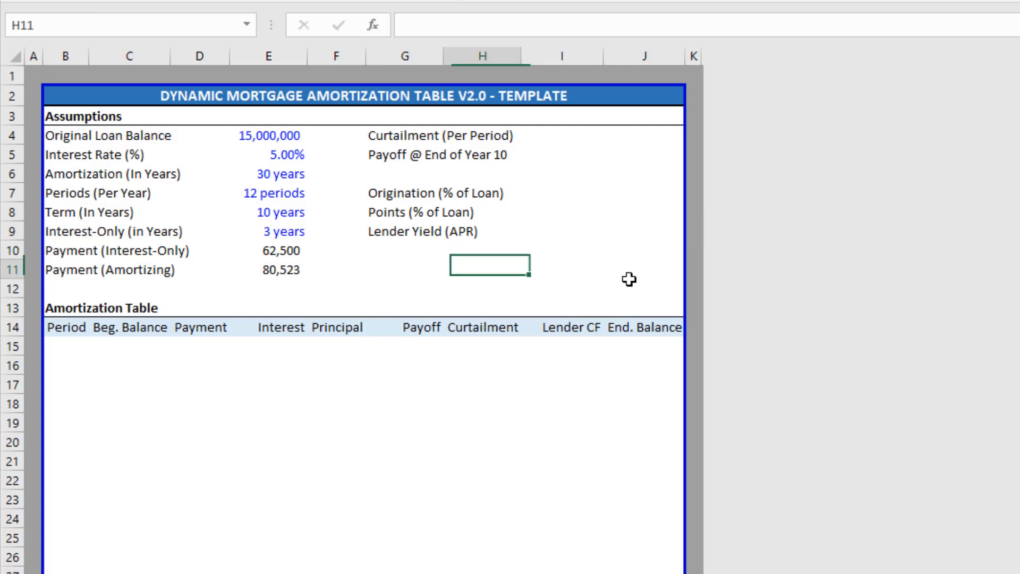
pyautogui.press('Left')
pyautogui.press('Left')
pyautogui.press('Left')
pyautogui.press('Up')
pyautogui.press('Right')
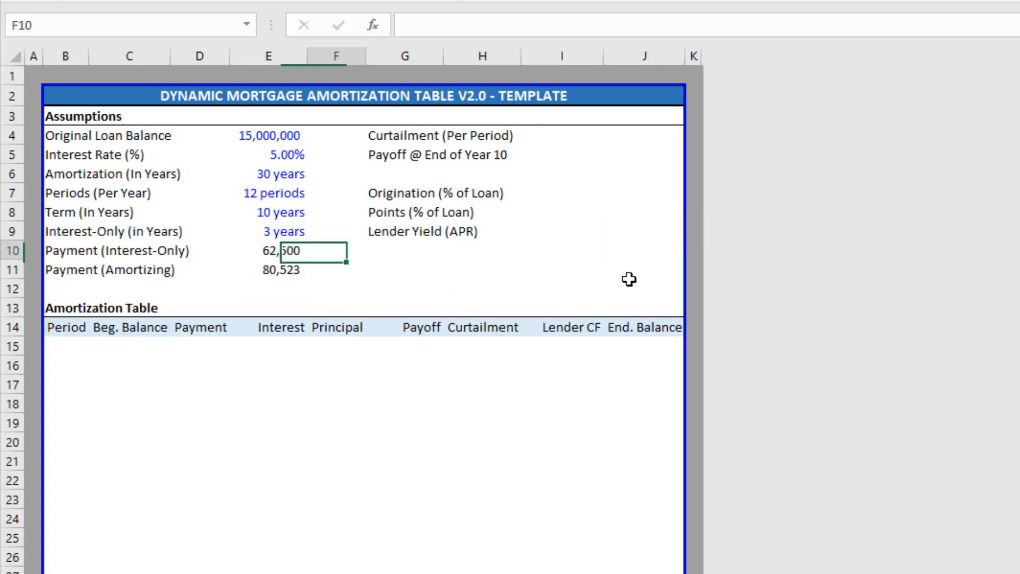
pyautogui.press('Right')
pyautogui.press('Right')
pyautogui.press('Right')
pyautogui.press('Up')
pyautogui.press('Up')
pyautogui.press('Up')
pyautogui.press('Right')
pyautogui.press('Up')
pyautogui.press('Up')
pyautogui.press('Up')
pyautogui.press('Up')
pyautogui.press('Down')
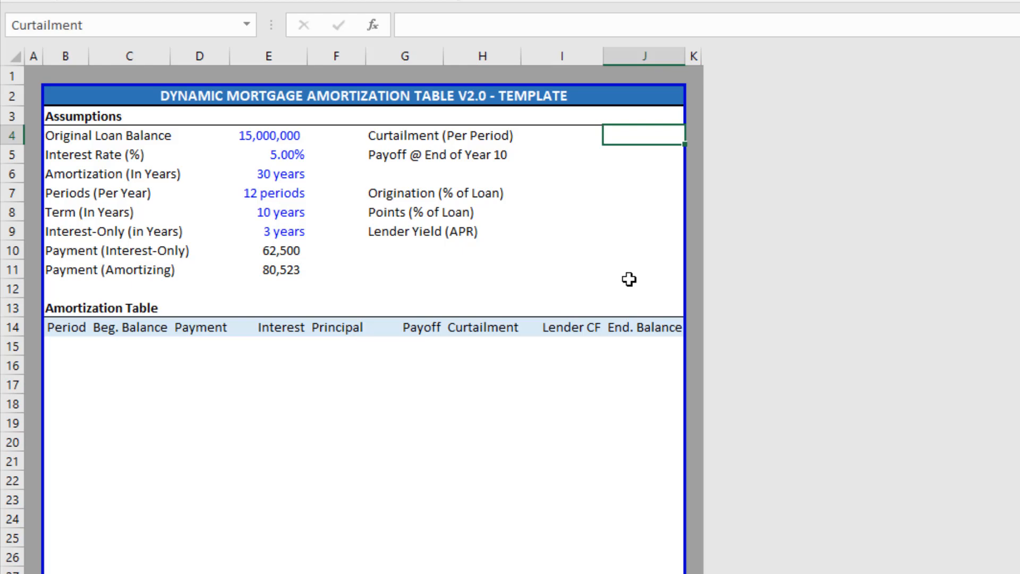
# Enter 50,000 as Curtailment in J4 and shade the payoff input cell J5 yellow.
pyautogui.write('50000')
pyautogui.press('Return')
pyautogui.press('Up')
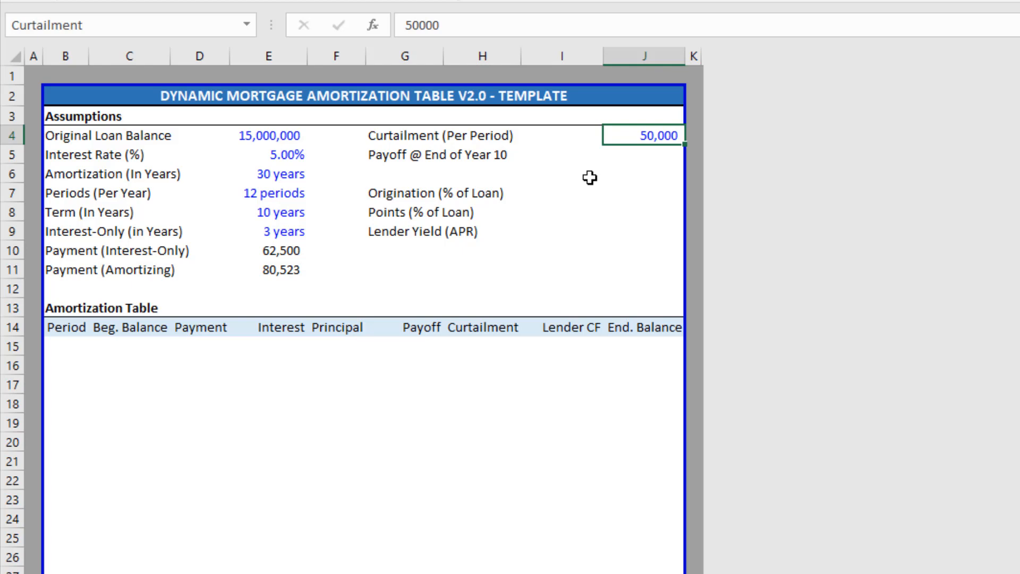
pyautogui.press('Down')
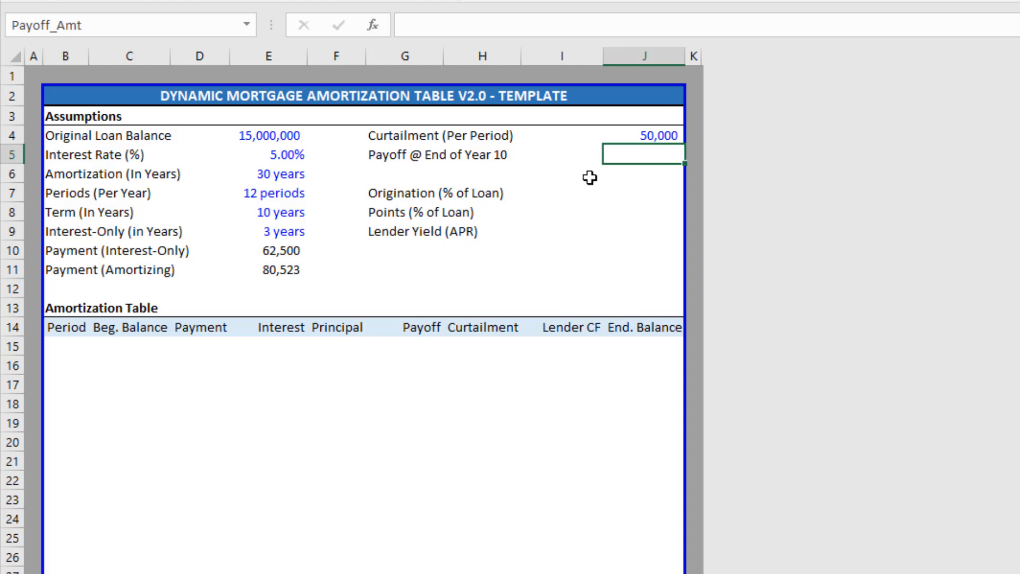
pyautogui.press('F4')
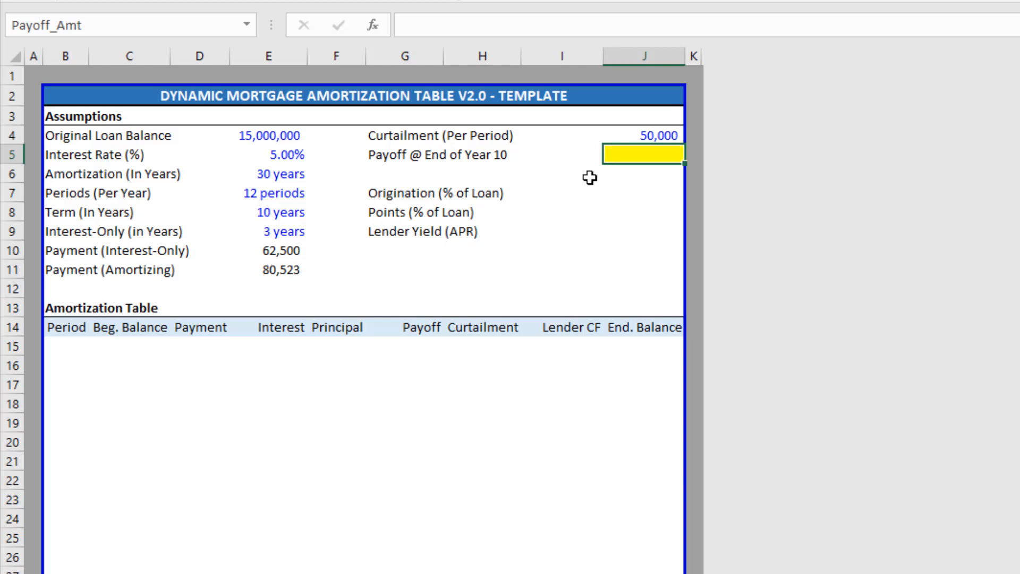
# Fill 1% into both Origination and Points (J7:J8) at once.
pyautogui.press('Down')
pyautogui.press('Down')
pyautogui.press('Down')
pyautogui.press('Up')
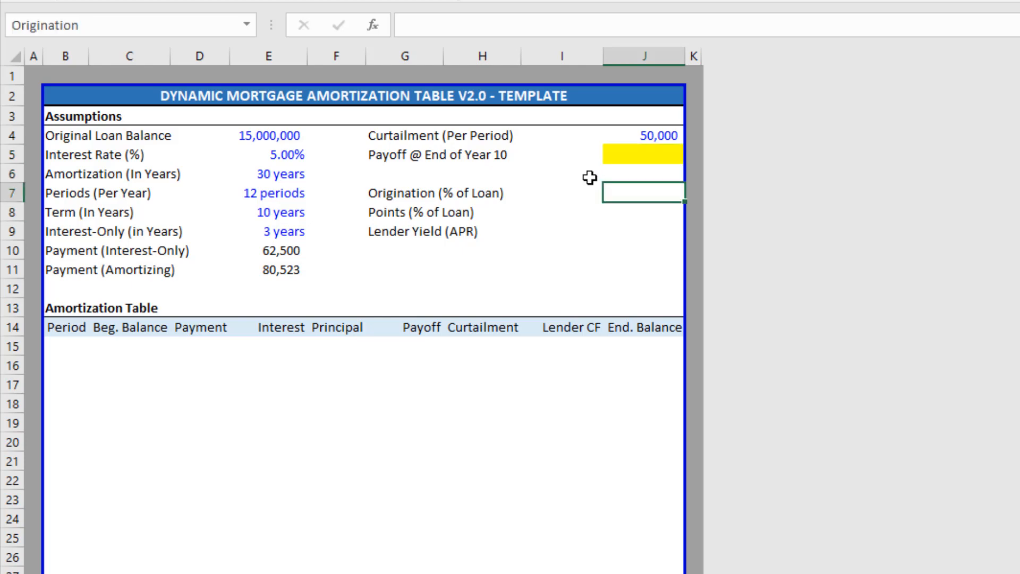
pyautogui.hotkey('shift', 'Down')
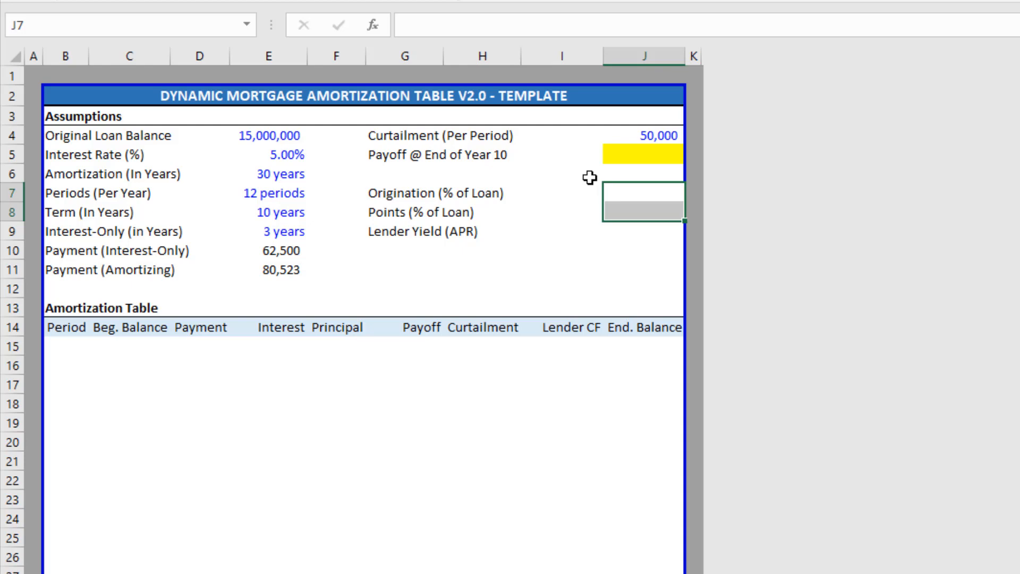
pyautogui.write('1%')
pyautogui.hotkey('ctrl', 'Return')
pyautogui.hotkey('shift', 'Up')
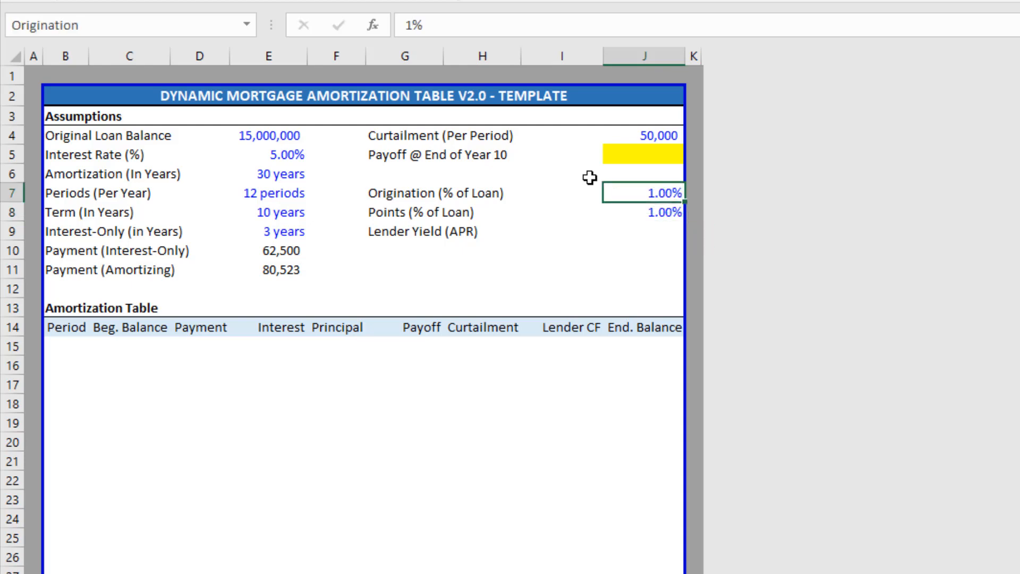
pyautogui.press('Down')
pyautogui.press('Up')
# Check the defined names of inputs E4–E10 and J7–J8, plus the interest-only payment formula.
pyautogui.click(285, 135)
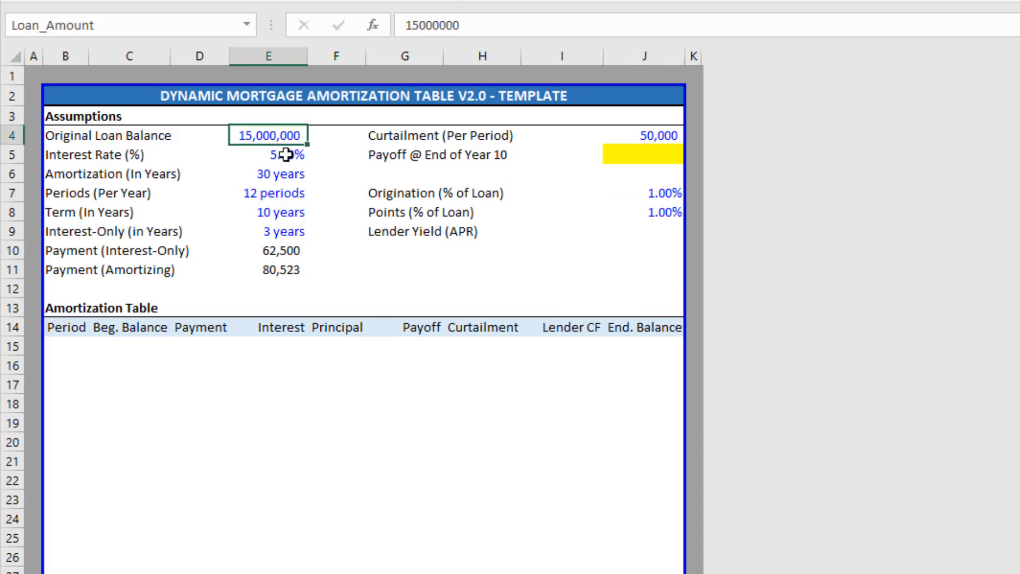
pyautogui.click(286, 155)
pyautogui.click(287, 175)
pyautogui.click(290, 194)
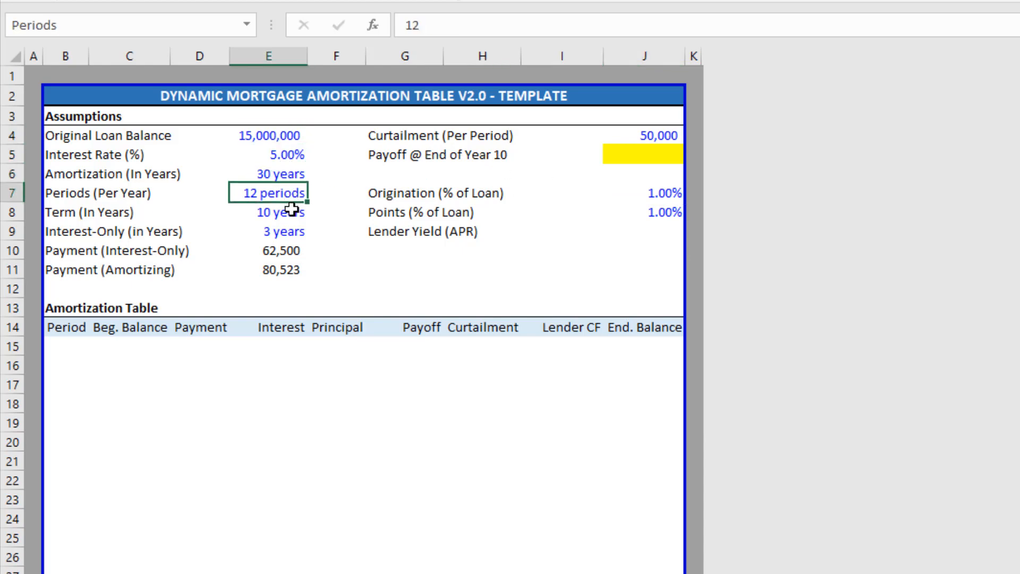
pyautogui.click(291, 210)
pyautogui.click(285, 230)
pyautogui.click(638, 197)
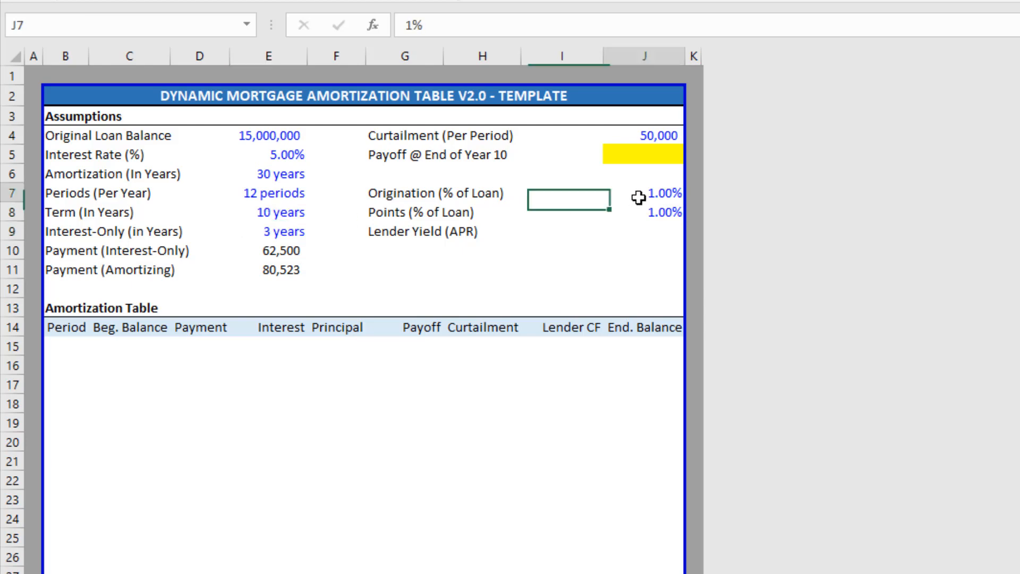
pyautogui.click(645, 209)
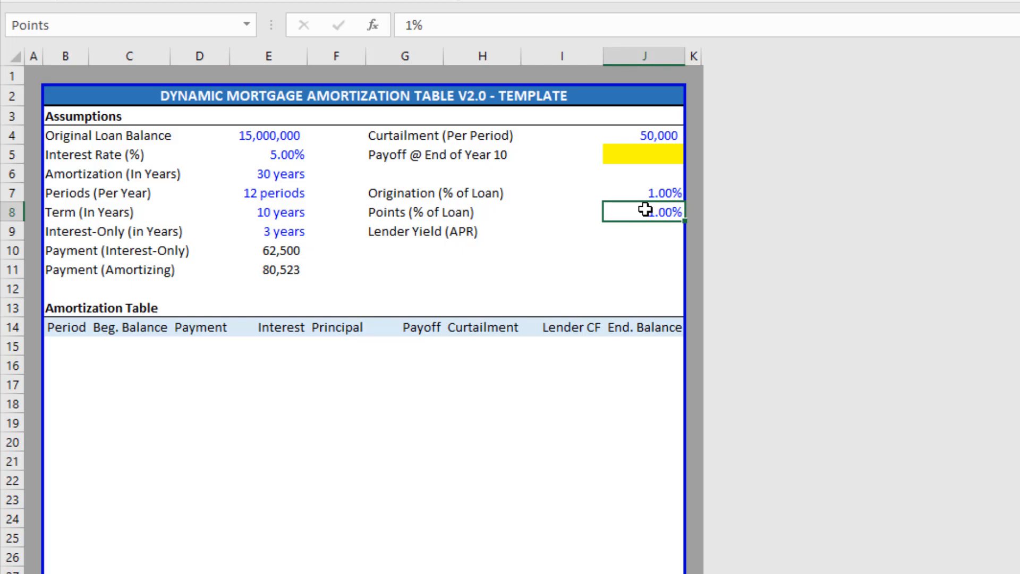
pyautogui.click(281, 141)
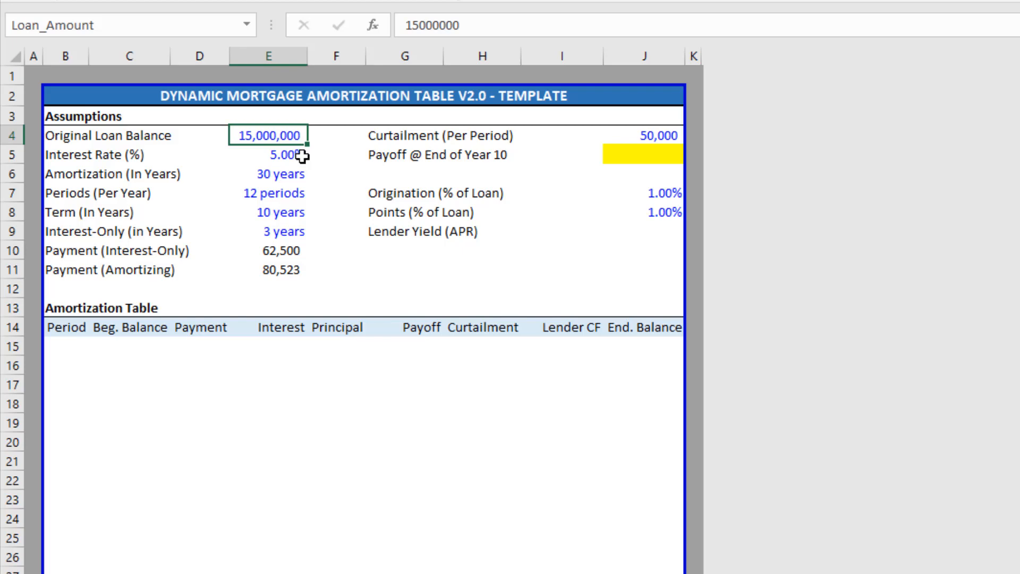
pyautogui.click(292, 247)
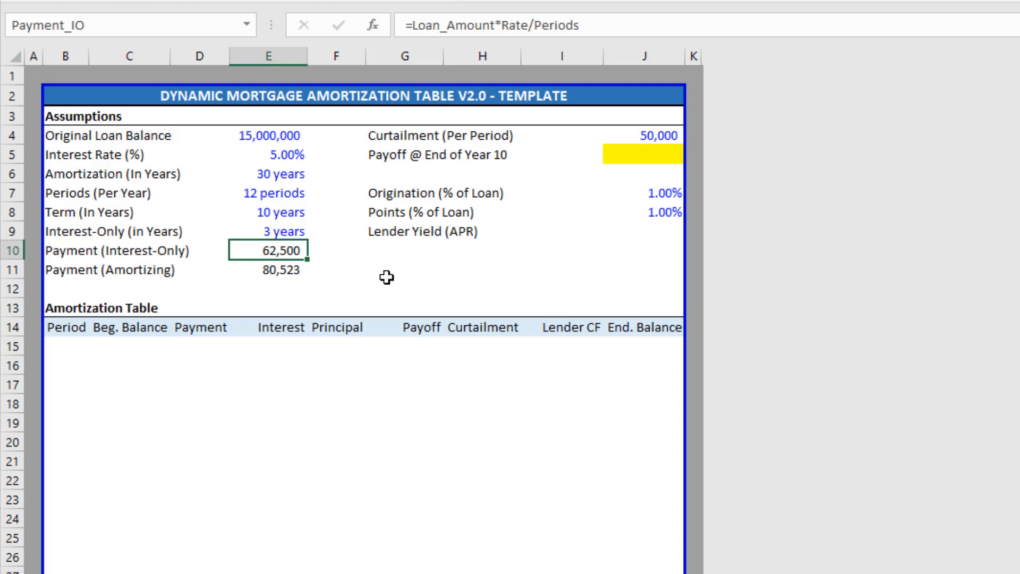
# Shade the Lender Yield (APR) cell J9 yellow, then go to the table's first Period cell B15.
pyautogui.click(650, 230)
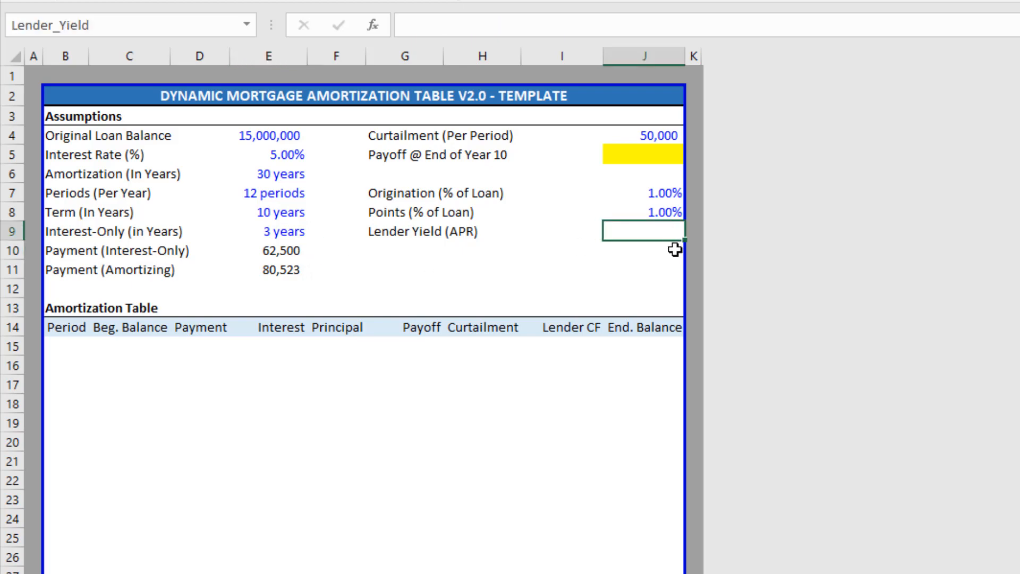
pyautogui.press('F4')
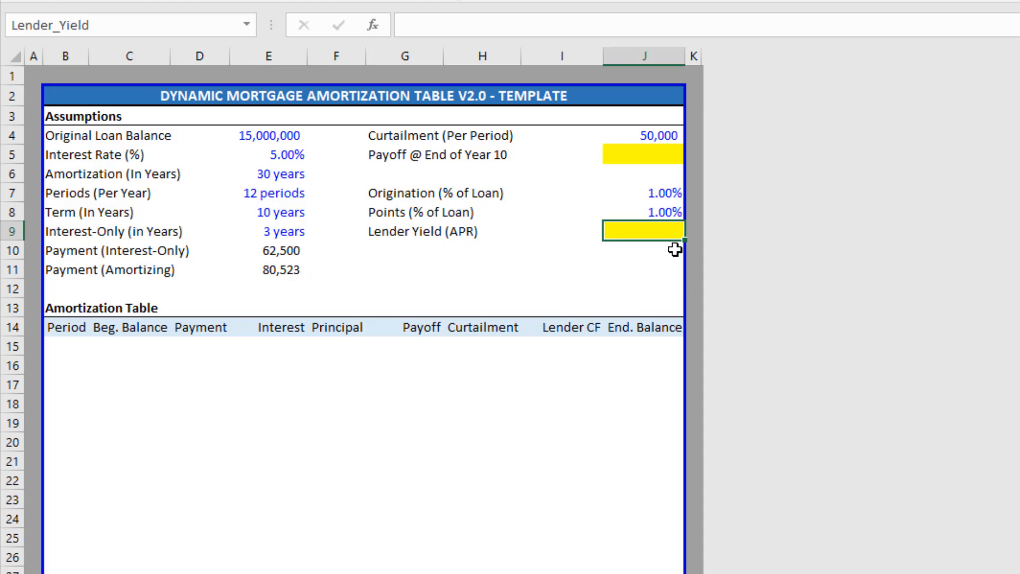
pyautogui.press('Down')
pyautogui.press('Left')
pyautogui.press('Left')
pyautogui.press('Left')
pyautogui.press('Left')
pyautogui.press('Down')
pyautogui.press('Down')
pyautogui.press('Left')
pyautogui.press('Left')
pyautogui.press('Up')
pyautogui.press('Up')
pyautogui.press('Up')
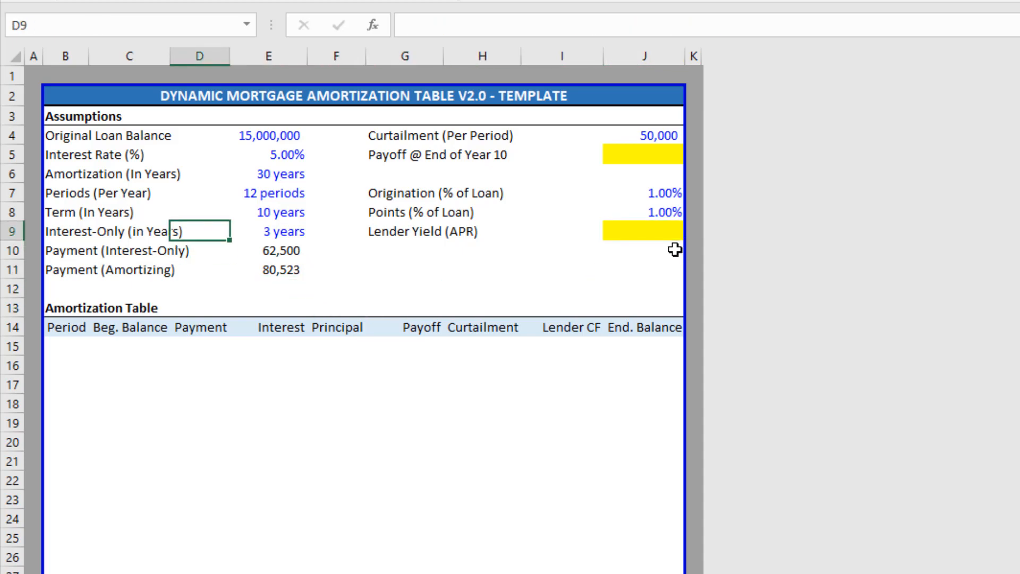
pyautogui.press('Up')
pyautogui.press('Left')
pyautogui.press('Up')
pyautogui.press('Up')
pyautogui.press('Up')
pyautogui.press('Down')
pyautogui.press('Down')
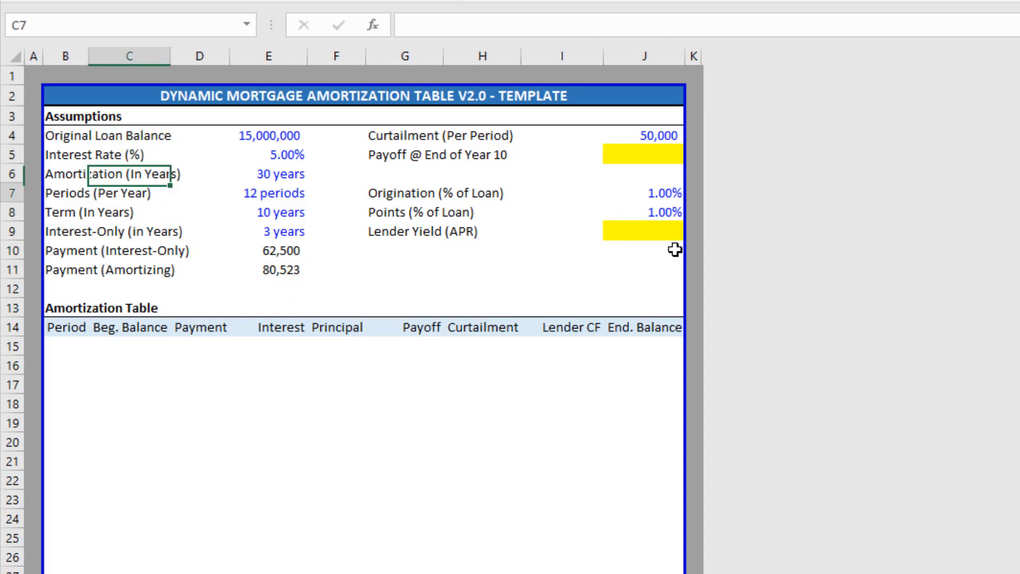
pyautogui.press('Left')
pyautogui.press('Down')
pyautogui.press('Down')
pyautogui.press('Down')
pyautogui.press('Down')
pyautogui.press('Down')
pyautogui.press('Down')
pyautogui.press('Down')
pyautogui.press('Down')
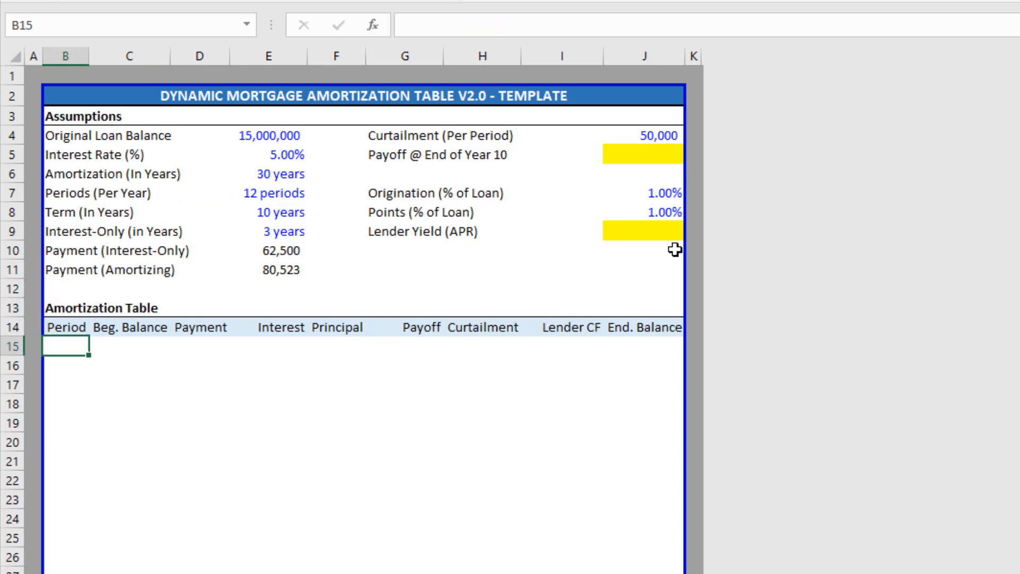
pyautogui.hotkey('alt', 'Tab')
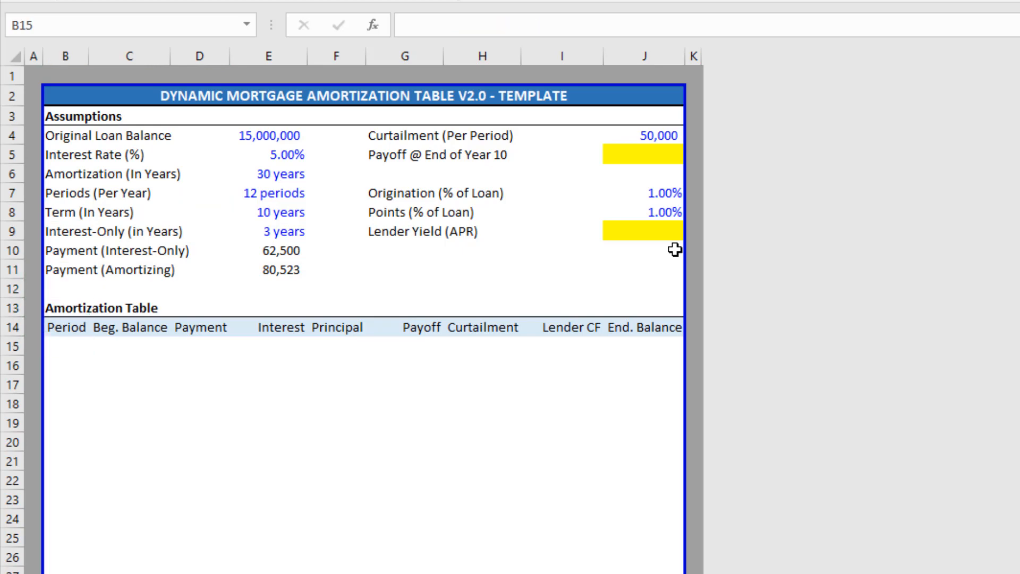
# Enter 0 as the first Period number in the amortization table.
pyautogui.click(82, 347)
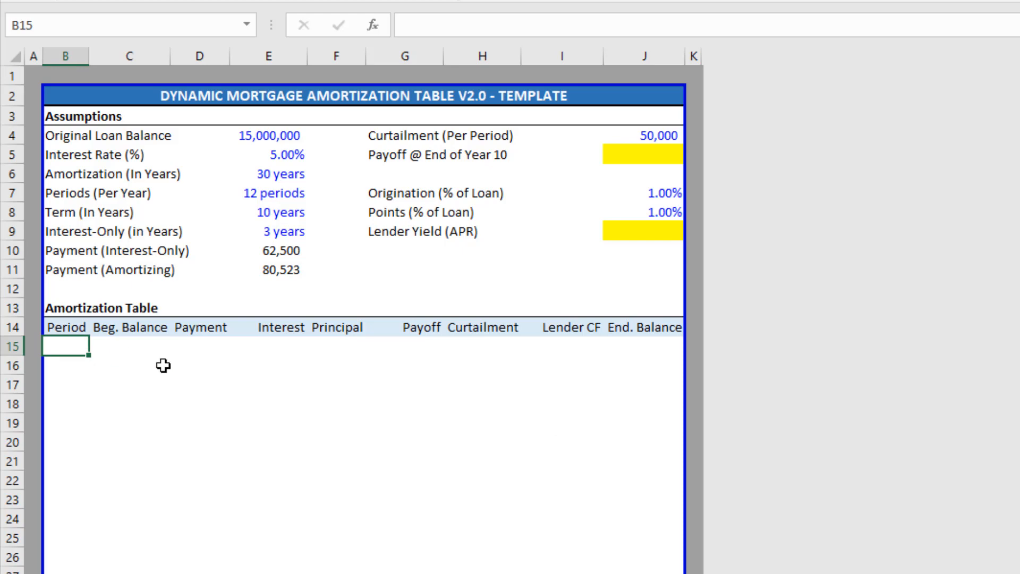
pyautogui.write('0')
pyautogui.press('Return')
pyautogui.press('Up')
# Link the period-0 End. Balance in J15 to Loan_Amount (E4), showing 15,000,000.
pyautogui.press('Down')
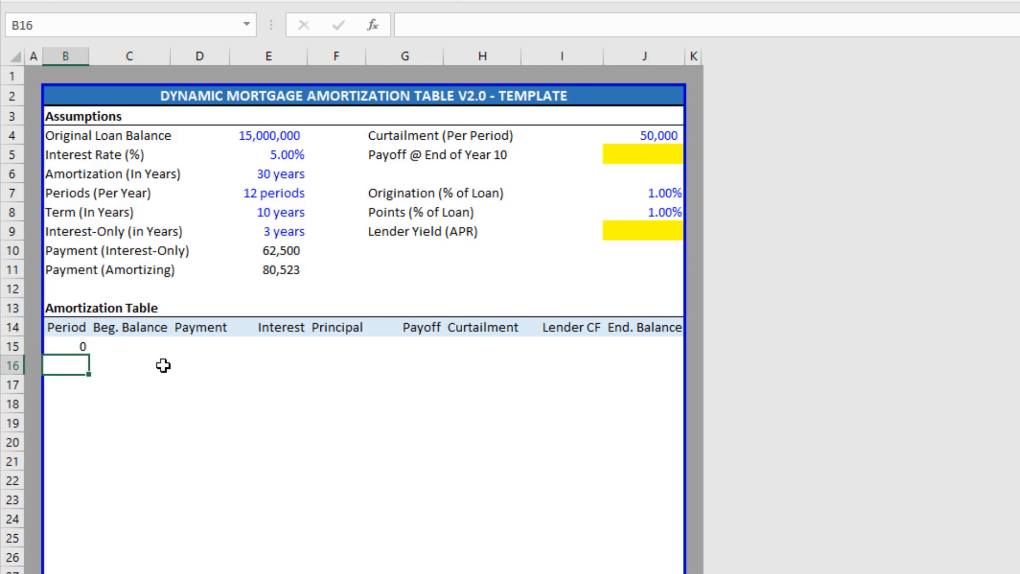
pyautogui.press('Up')
pyautogui.press('Right')
pyautogui.press('Right')
pyautogui.press('Right')
pyautogui.press('Right')
pyautogui.press('Right')
pyautogui.press('Left')
pyautogui.press('Left')
pyautogui.press('Left')
pyautogui.press('Left')
pyautogui.press('Right')
pyautogui.press('Right')
pyautogui.press('Right')
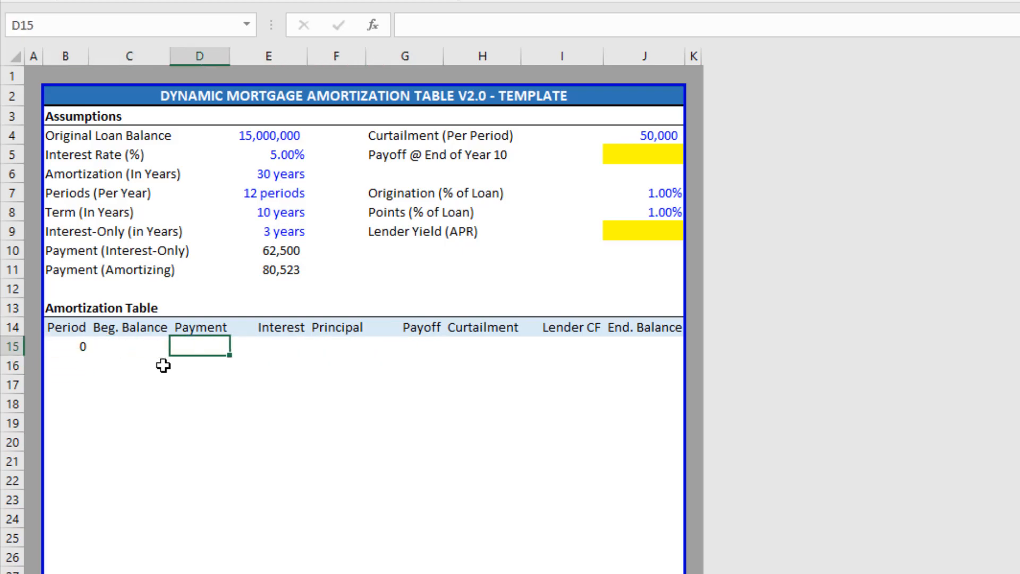
pyautogui.press('Right')
pyautogui.press('Right')
pyautogui.press('Left')
pyautogui.press('Left')
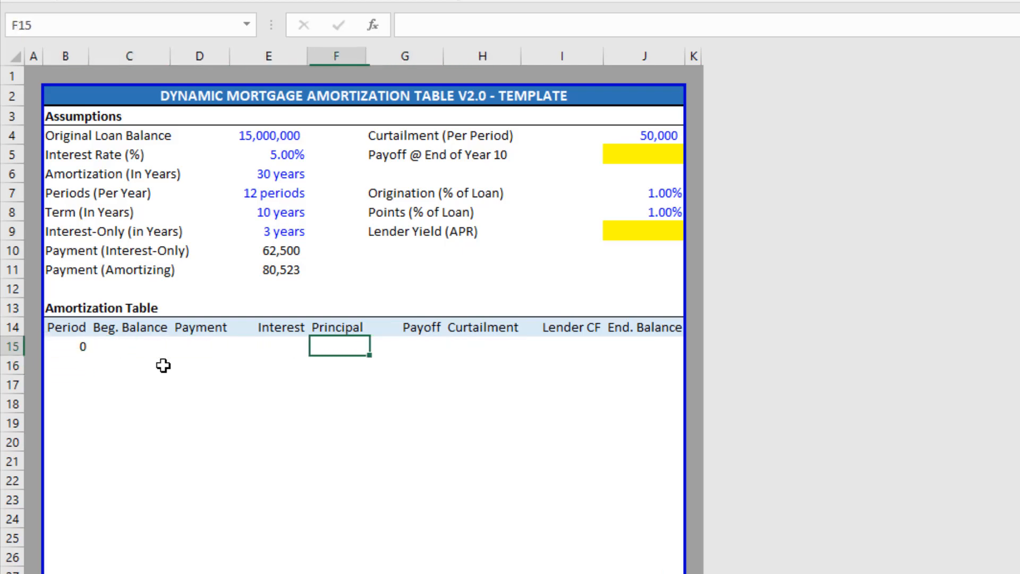
pyautogui.press('Left')
pyautogui.press('Left')
pyautogui.press('Left')
pyautogui.press('Left')
pyautogui.press('Right')
pyautogui.press('Right')
pyautogui.press('Right')
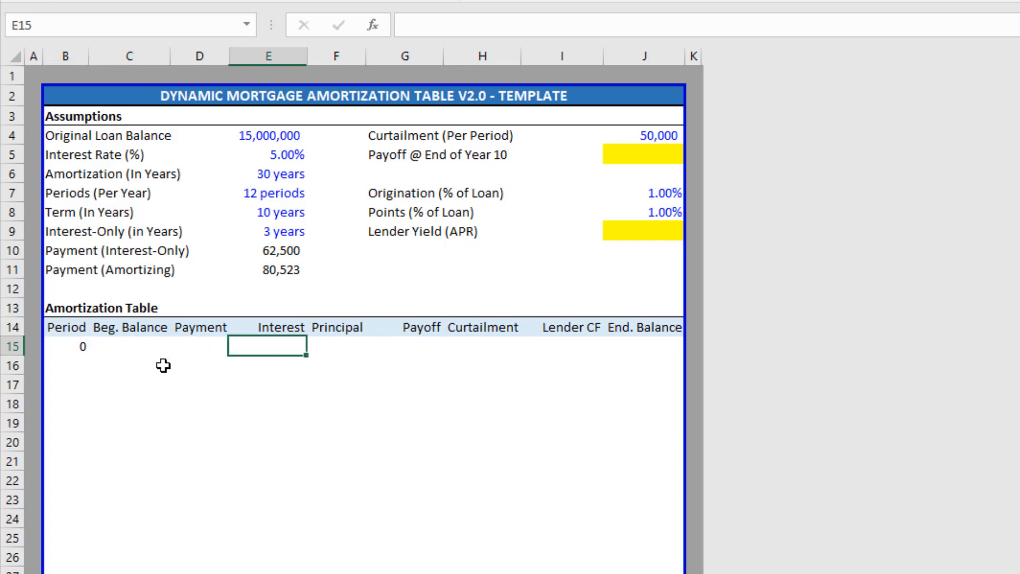
pyautogui.press('Right')
pyautogui.press('Right')
pyautogui.press('Right')
pyautogui.press('Right')
pyautogui.press('Right')
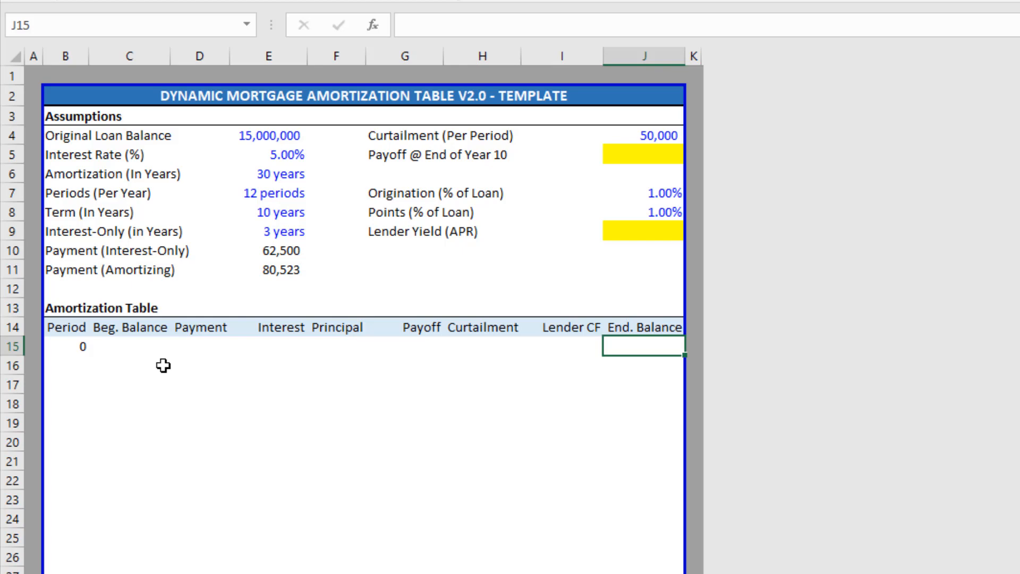
pyautogui.write('=')
pyautogui.press('Up')
pyautogui.press('Up')
pyautogui.press('Left')
pyautogui.press('Left')
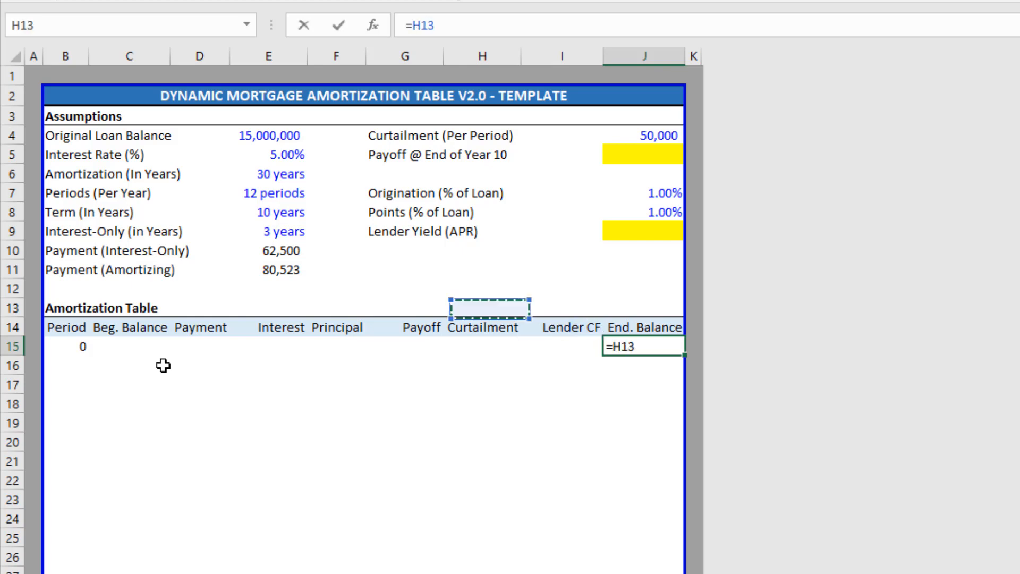
pyautogui.press('Left')
pyautogui.press('Left')
pyautogui.press('Left')
pyautogui.press('Up')
pyautogui.press('Up')
pyautogui.press('Up')
pyautogui.press('Up')
pyautogui.press('Up')
pyautogui.press('Up')
pyautogui.press('Up')
pyautogui.press('Up')
pyautogui.press('Up')
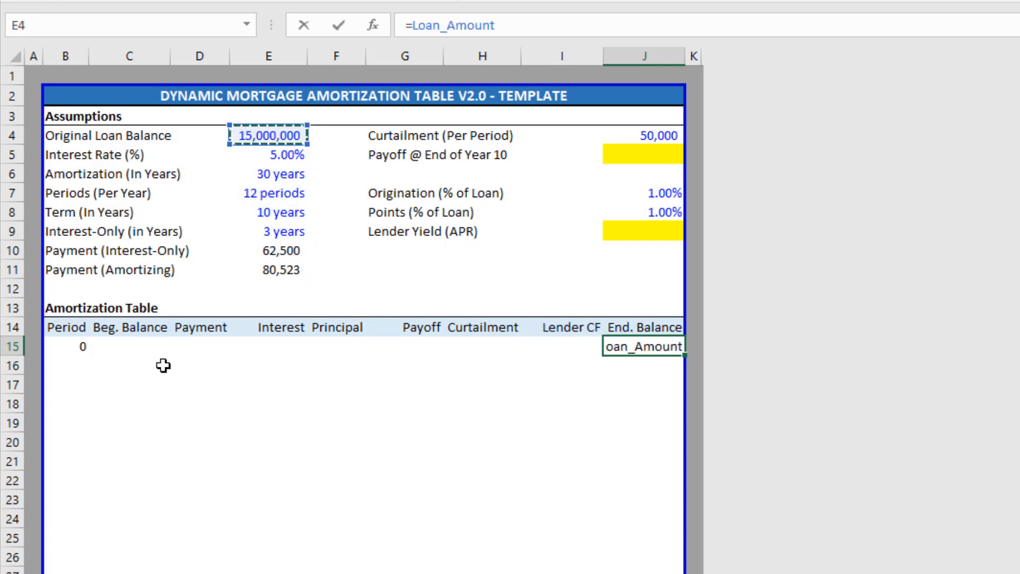
pyautogui.press('Return')
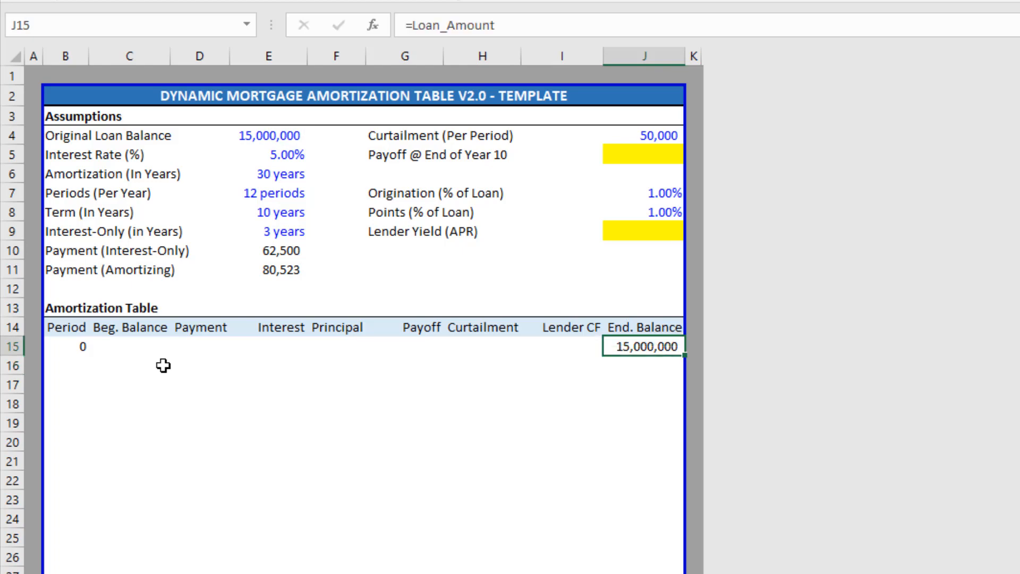
pyautogui.press('Left')
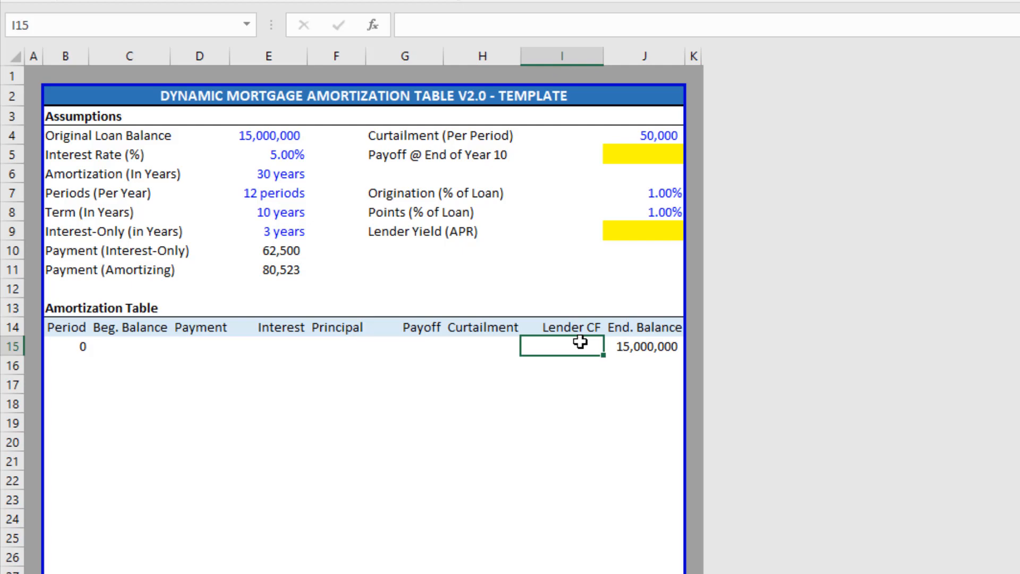
# Begin the period-0 Lender CF formula in I15 as =(Origination+Points, pointing at J7 and J8.
pyautogui.write('=(')
pyautogui.press('Up')
pyautogui.press('Right')
pyautogui.press('Right')
pyautogui.press('Up')
pyautogui.press('Up')
pyautogui.press('Up')
pyautogui.press('Up')
pyautogui.press('Left')
pyautogui.press('Up')
pyautogui.press('Up')
pyautogui.press('Up')
pyautogui.press('Up')
pyautogui.press('Down')
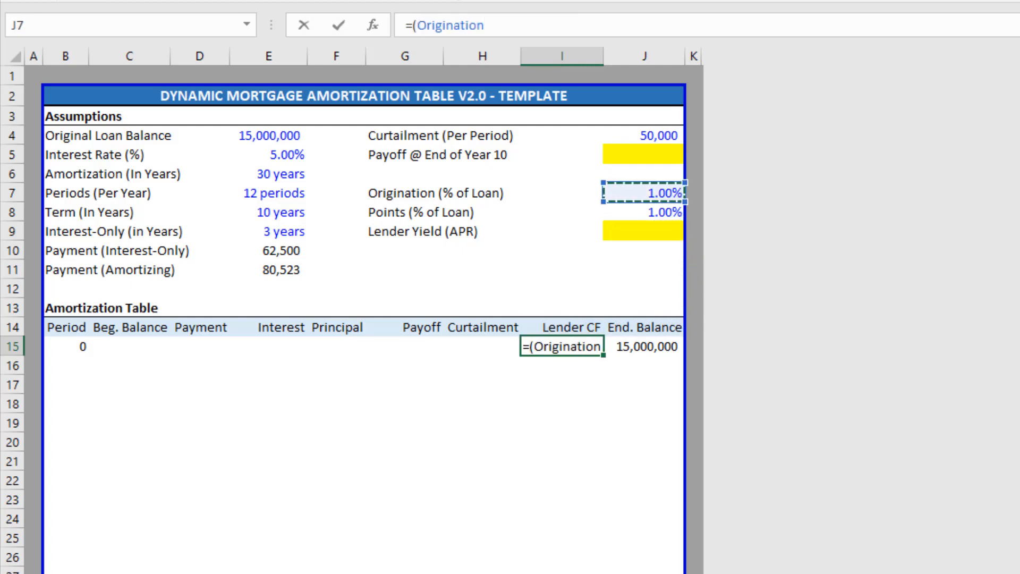
pyautogui.write('+')
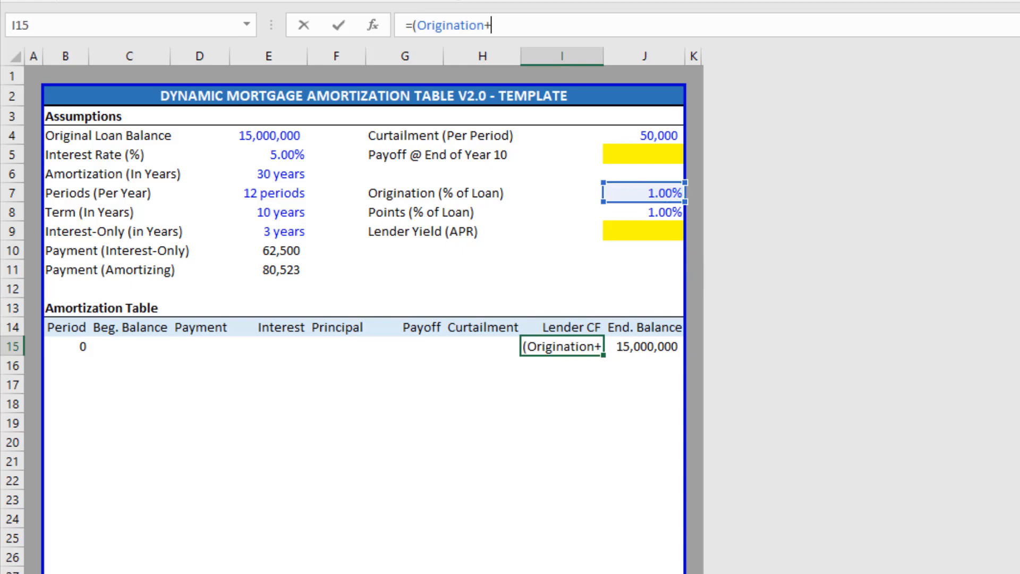
pyautogui.press('Up')
pyautogui.press('Up')
pyautogui.press('Right')
pyautogui.press('Up')
pyautogui.press('Up')
pyautogui.press('Up')
pyautogui.press('Up')
pyautogui.press('Up')
pyautogui.press('Up')
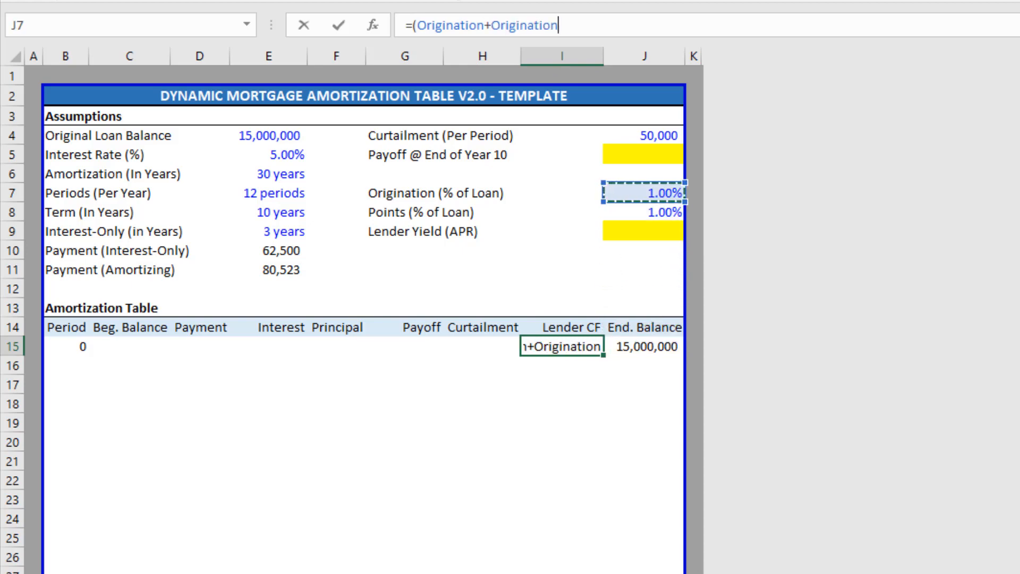
pyautogui.press('Down')
# Complete it as )*Loan_Amount-Loan_Amount, giving (14,700,000).
pyautogui.write(')*')
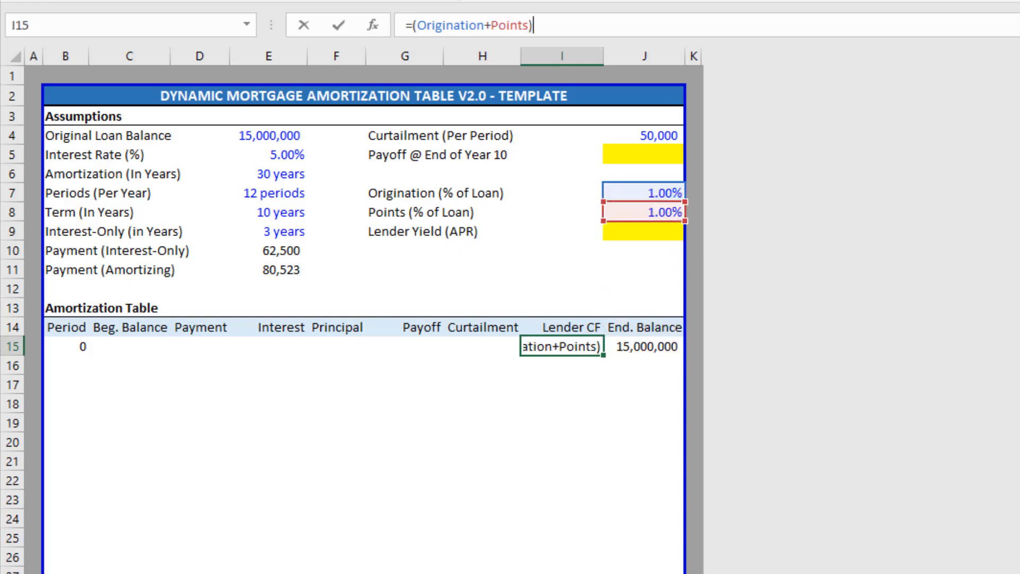
pyautogui.press('Up')
pyautogui.press('Up')
pyautogui.press('Left')
pyautogui.press('Left')
pyautogui.press('Up')
pyautogui.press('Up')
pyautogui.press('Left')
pyautogui.press('Up')
pyautogui.press('Up')
pyautogui.press('Up')
pyautogui.press('Left')
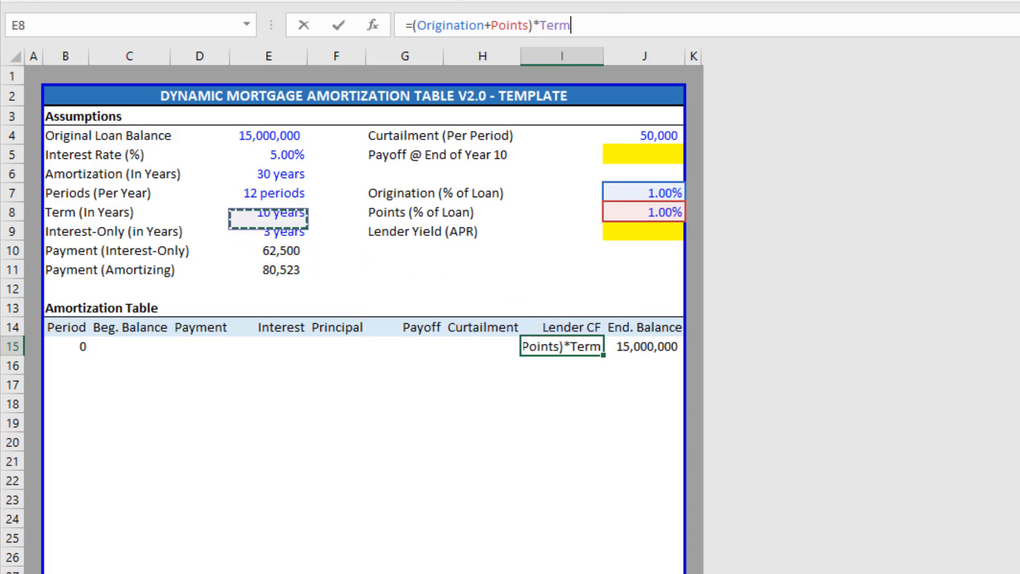
pyautogui.press('Up')
pyautogui.press('Up')
pyautogui.press('Up')
pyautogui.press('Up')
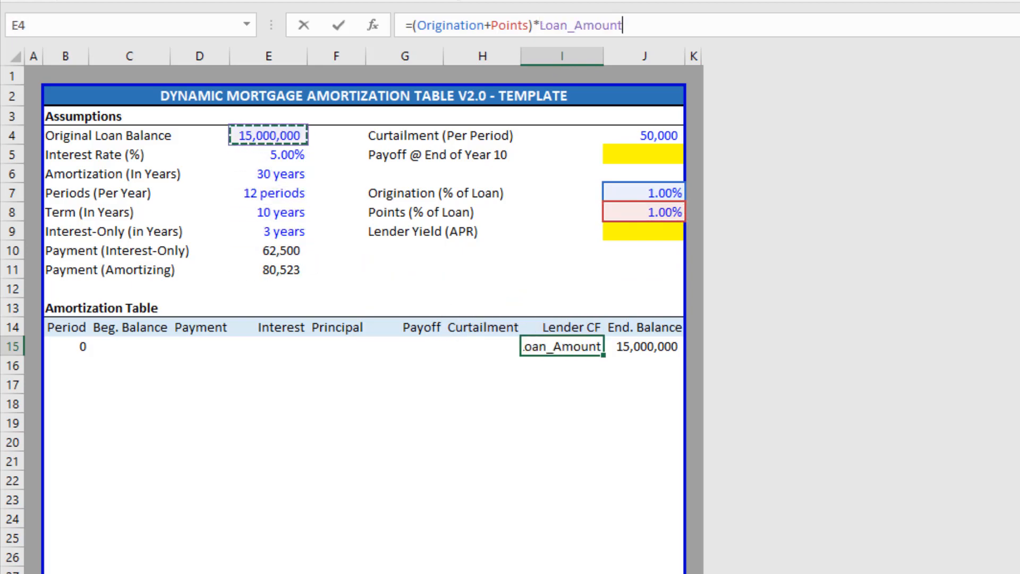
pyautogui.write('-')
pyautogui.press('Up')
pyautogui.press('Left')
pyautogui.press('Left')
pyautogui.press('Up')
pyautogui.press('Up')
pyautogui.press('Up')
pyautogui.press('Left')
pyautogui.press('Left')
pyautogui.press('Left')
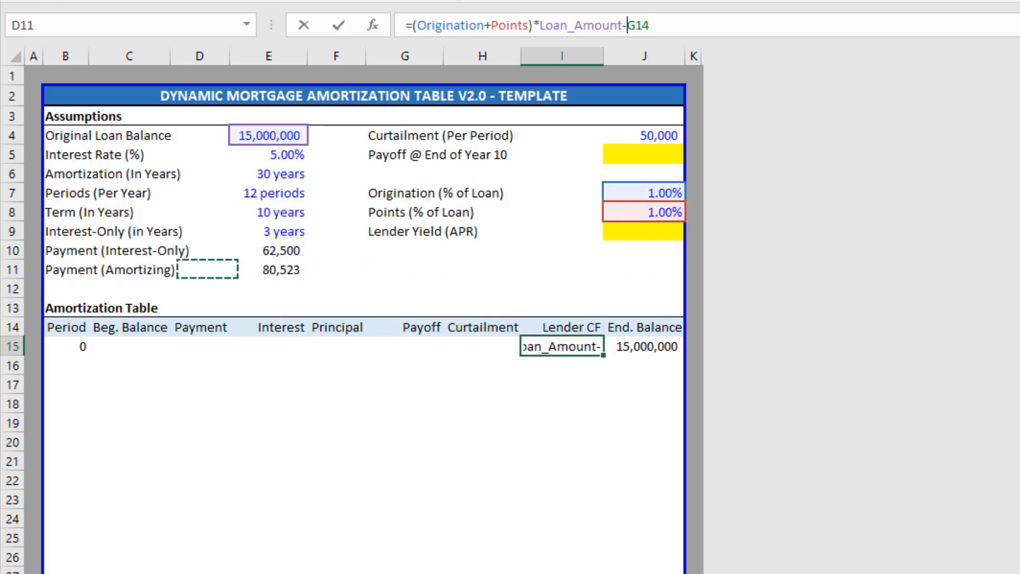
pyautogui.press('Up')
pyautogui.press('Up')
pyautogui.press('Up')
pyautogui.press('Up')
pyautogui.press('Up')
pyautogui.press('Up')
pyautogui.press('Up')
pyautogui.press('Up')
pyautogui.press('Right')
pyautogui.press('Down')
pyautogui.press('Return')
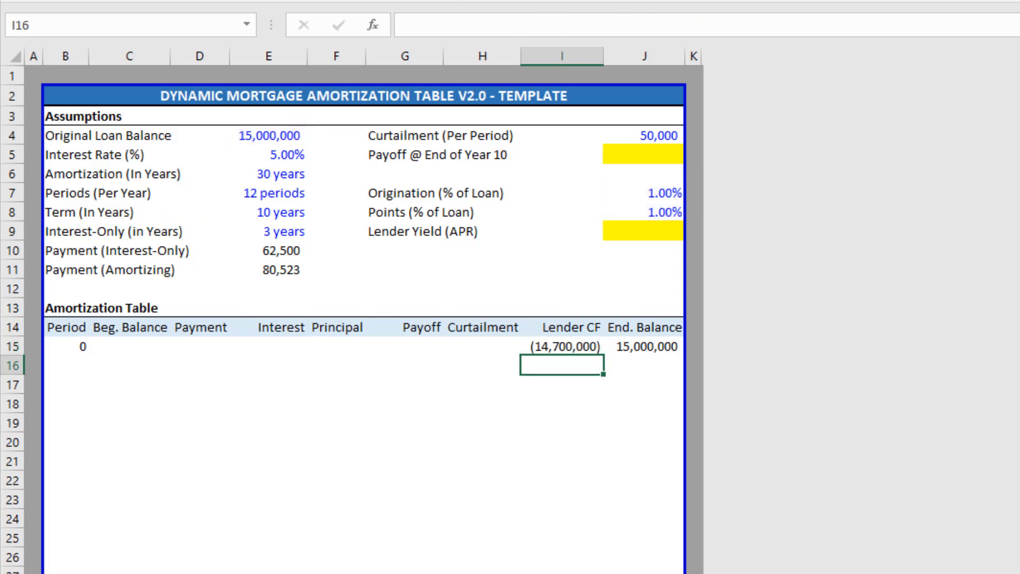
pyautogui.press('Up')
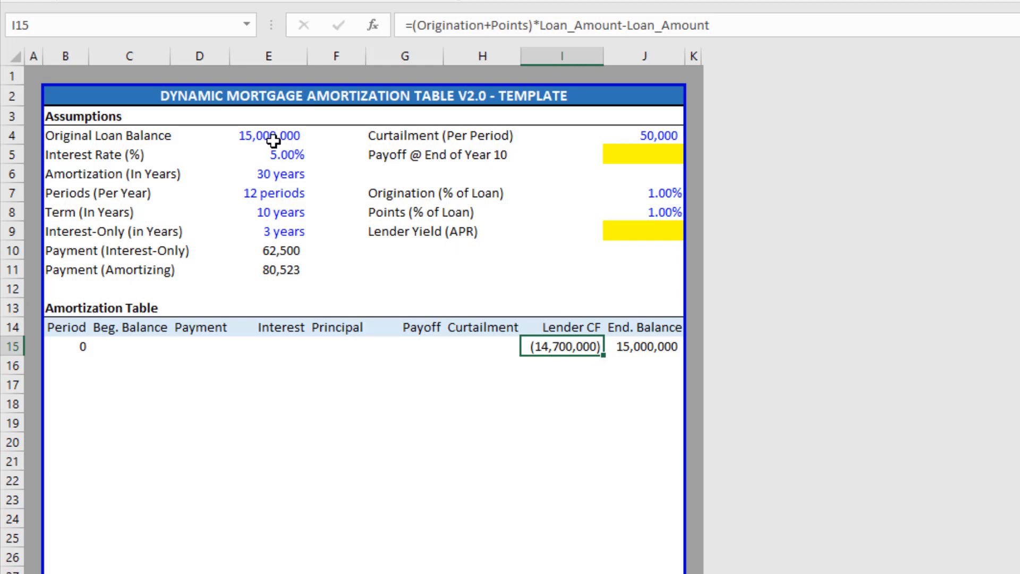
pyautogui.moveTo(650, 196); pyautogui.dragTo(652, 206)
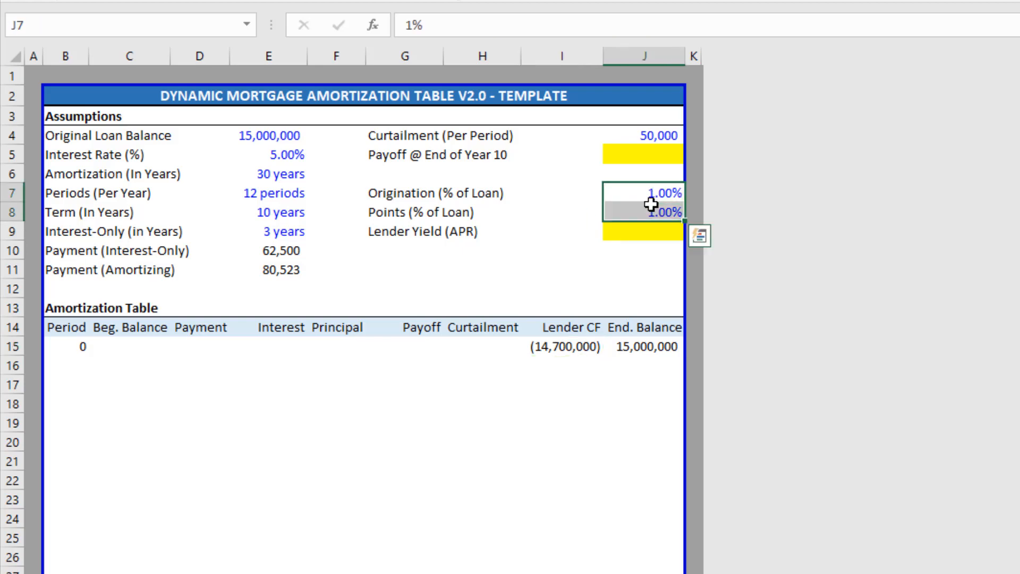
pyautogui.click(651, 208)
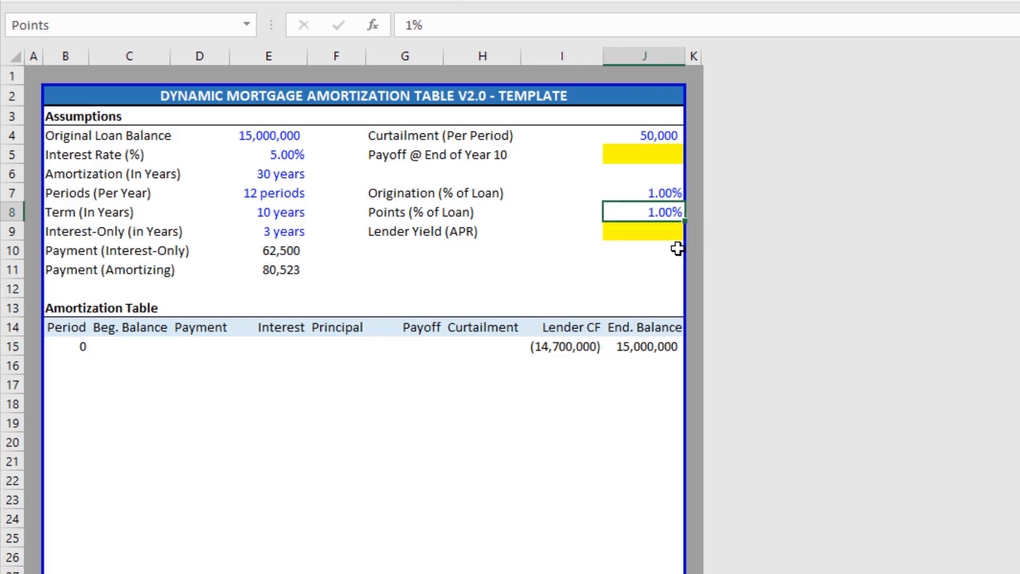
pyautogui.doubleClick(573, 352)
pyautogui.click(579, 348)
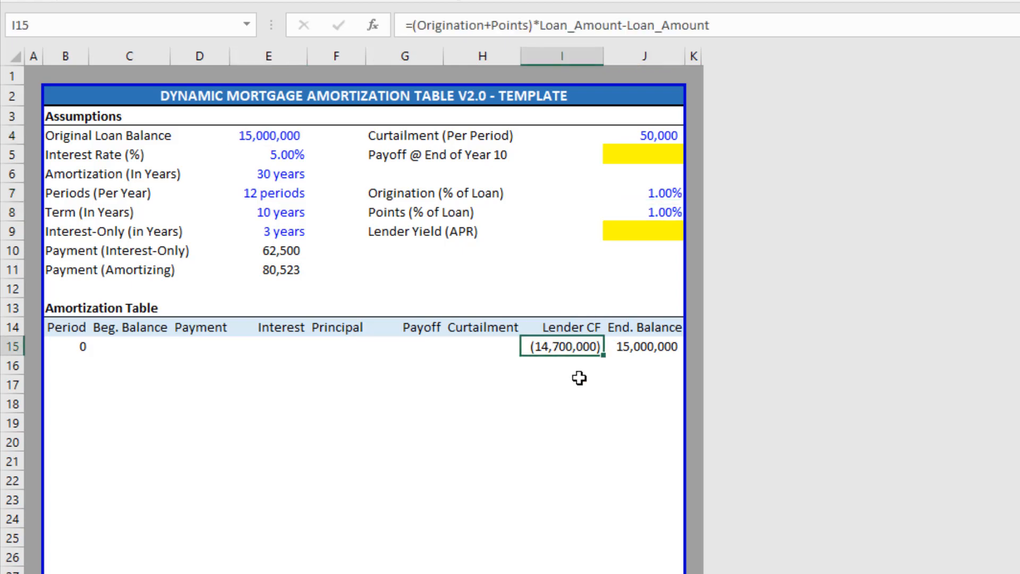
pyautogui.press('Down')
pyautogui.press('Left')
pyautogui.press('Left')
pyautogui.press('Left')
pyautogui.press('Left')
pyautogui.press('Left')
pyautogui.press('Left')
pyautogui.press('Left')
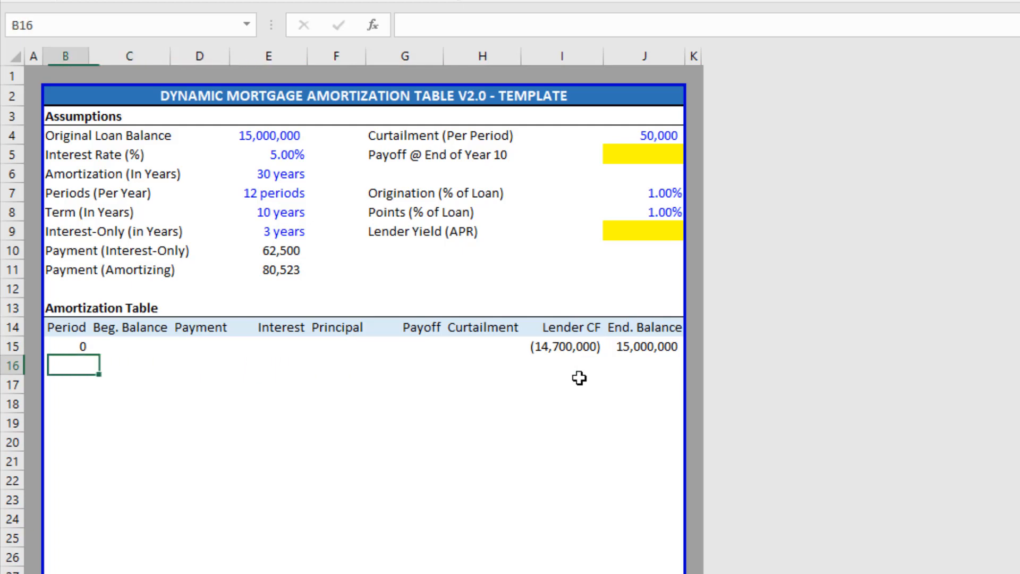
pyautogui.hotkey('shift', 'Right')
pyautogui.hotkey('shift', 'Right')
pyautogui.hotkey('shift', 'Right')
pyautogui.hotkey('shift', 'Right')
pyautogui.hotkey('shift', 'Right')
pyautogui.hotkey('shift', 'Right')
pyautogui.hotkey('shift', 'Right')
pyautogui.hotkey('shift', 'Right')
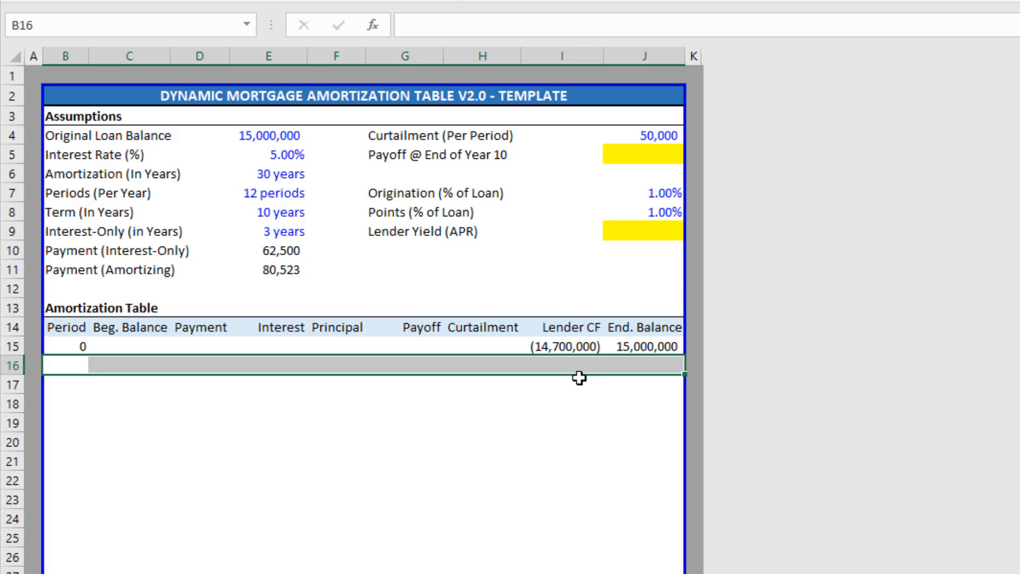
pyautogui.press('Down')
pyautogui.press('Up')
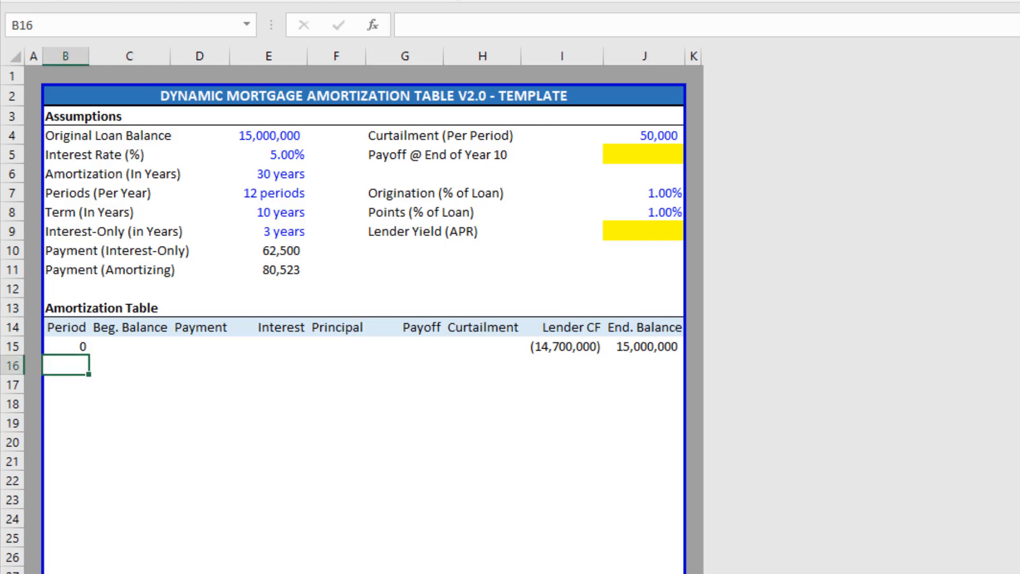
# Cancel the started formula, check the Term input, and return to B16.
pyautogui.write('=')
pyautogui.press('Escape')
pyautogui.press('Up')
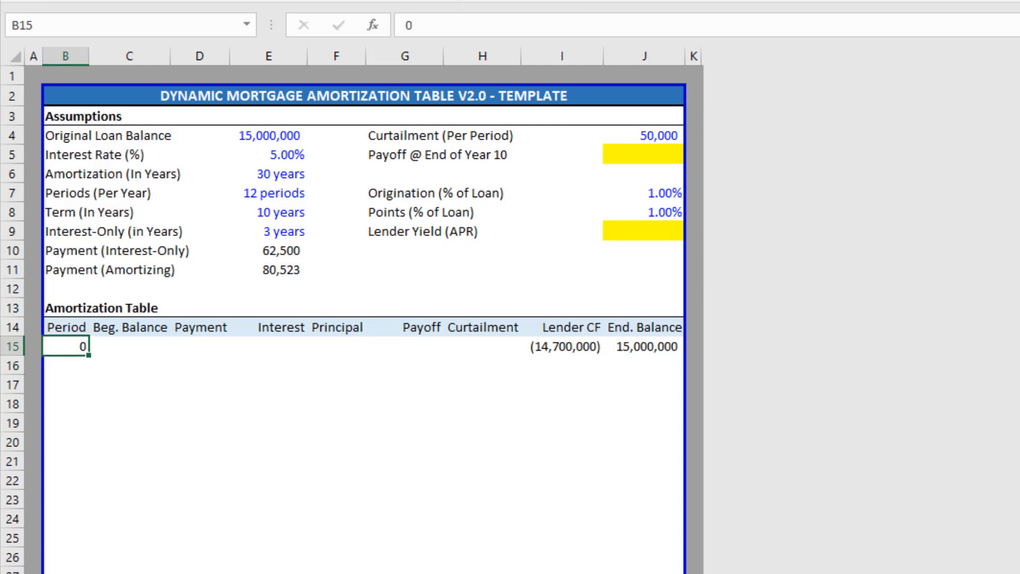
pyautogui.press('Down')
pyautogui.press('Up')
pyautogui.press('Up')
pyautogui.press('Up')
pyautogui.press('Right')
pyautogui.press('Right')
pyautogui.press('Right')
pyautogui.press('Up')
pyautogui.press('Up')
pyautogui.press('Up')
pyautogui.press('Up')
pyautogui.press('Up')
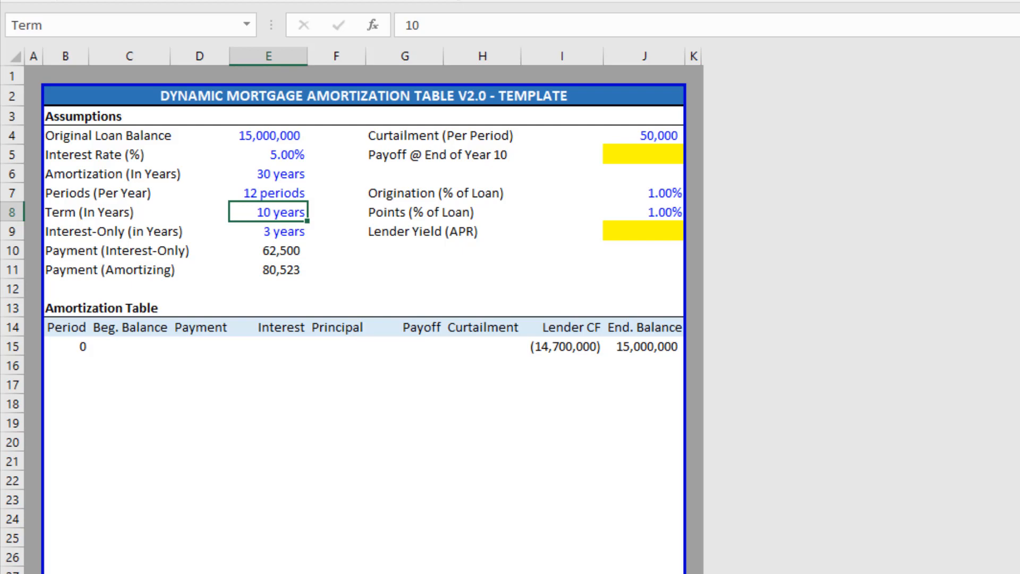
pyautogui.press('Left')
pyautogui.press('Left')
pyautogui.press('Down')
pyautogui.press('Down')
pyautogui.press('Down')
pyautogui.press('Down')
pyautogui.press('Down')
pyautogui.press('Down')
pyautogui.press('Left')
pyautogui.press('Down')
pyautogui.press('Down')
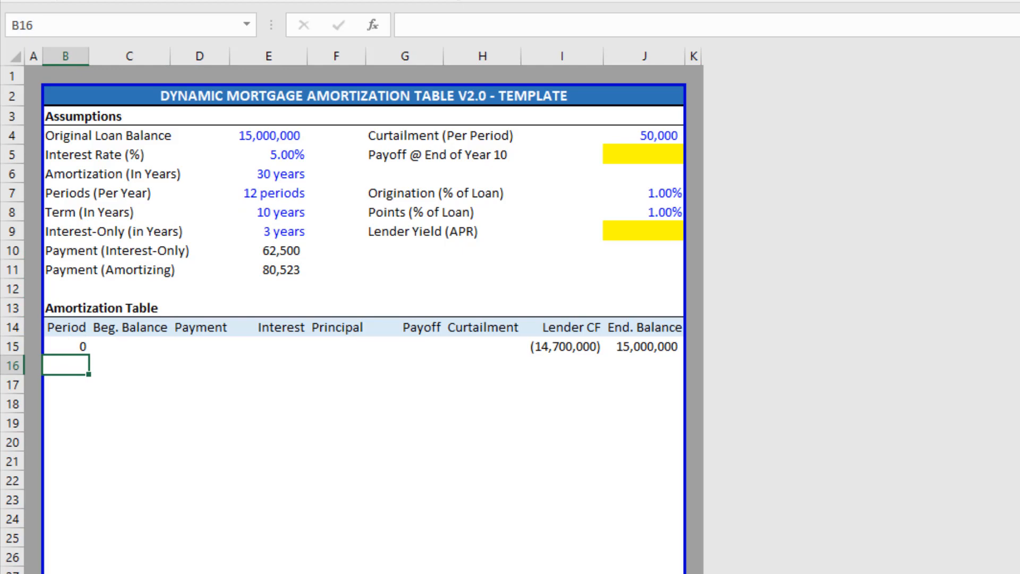
pyautogui.write('=""')
# Enter a test empty-text formula in B16, then delete it.
pyautogui.press('Return')
pyautogui.press('Up')
pyautogui.press('Right')
pyautogui.press('Left')
pyautogui.press('Delete')
pyautogui.write('=')
# Begin B16's formula as =IF(OR(B15="",B15=Term*Periods.
pyautogui.write('i')
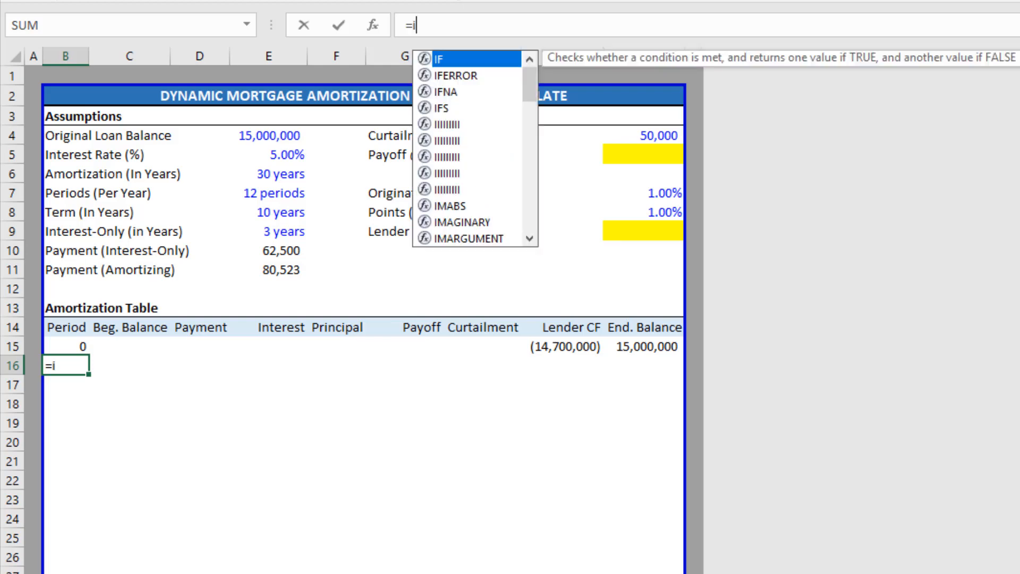
pyautogui.write('f')
pyautogui.press('Tab')
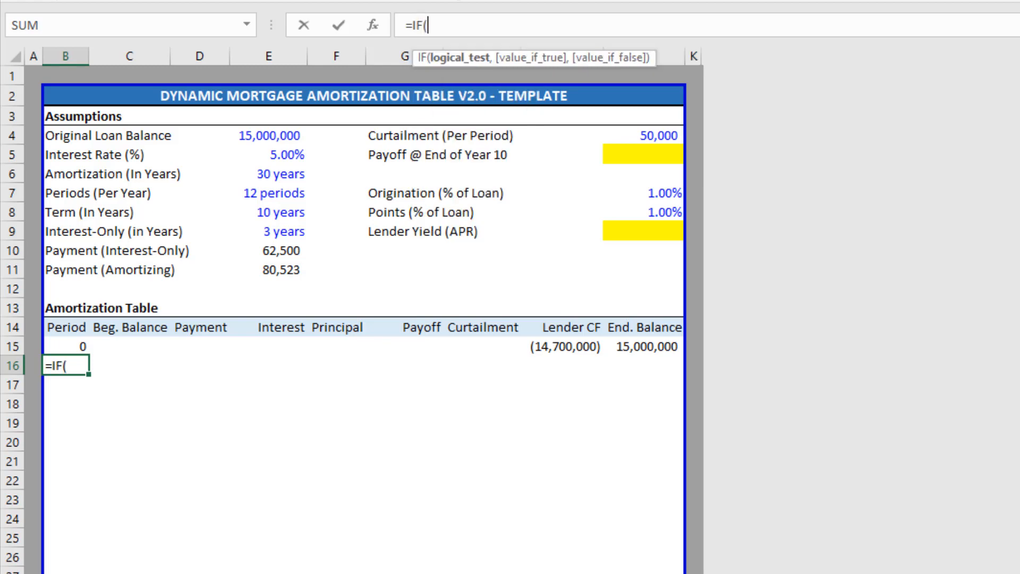
pyautogui.write('or')
pyautogui.press('Tab')
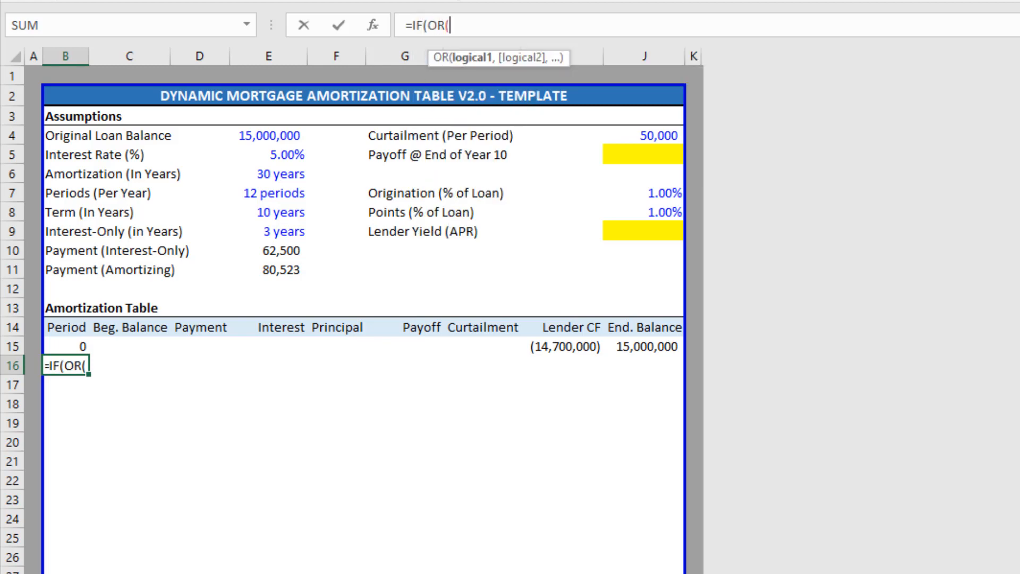
pyautogui.press('Up')
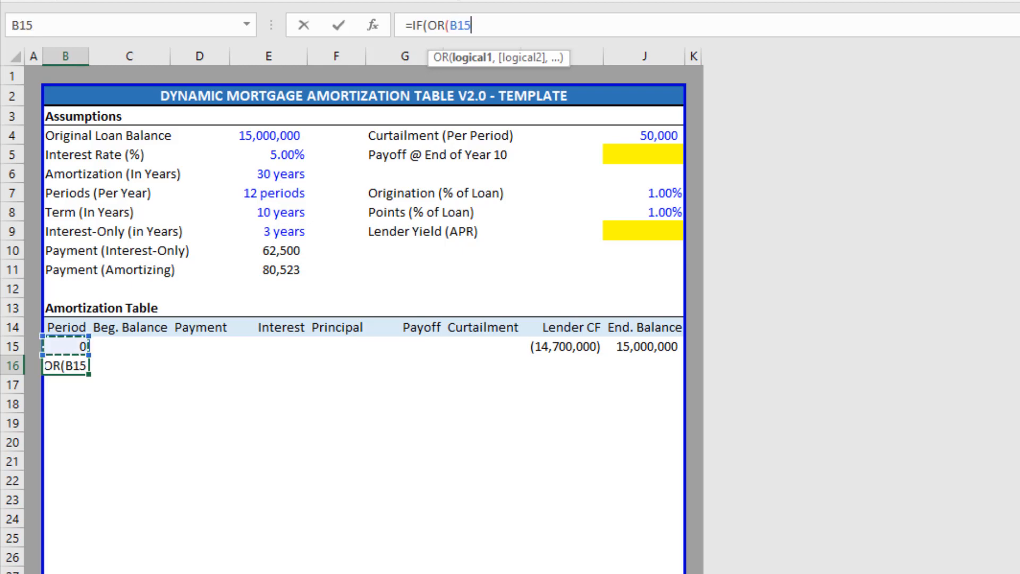
pyautogui.write('="",')
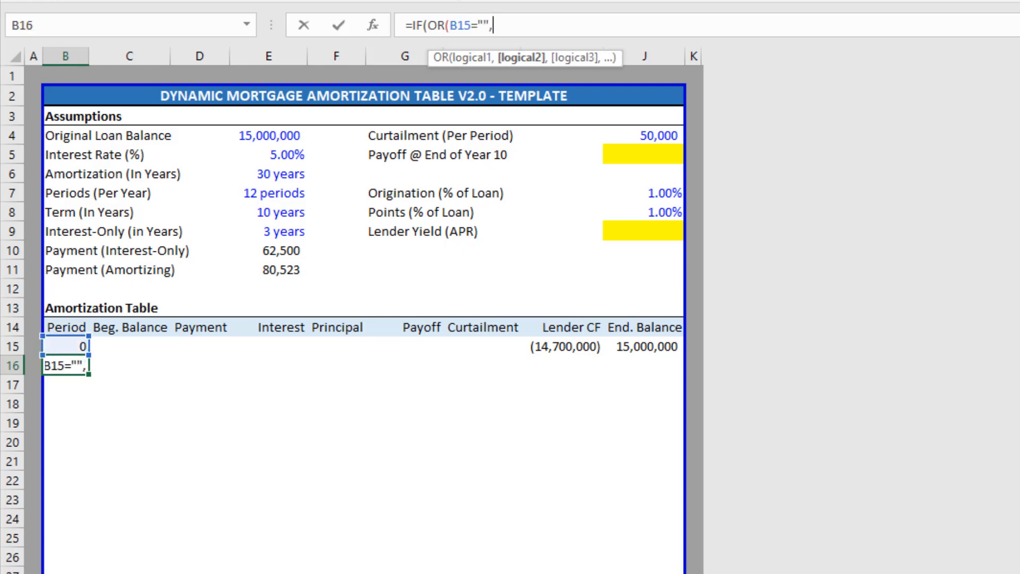
pyautogui.press('Up')
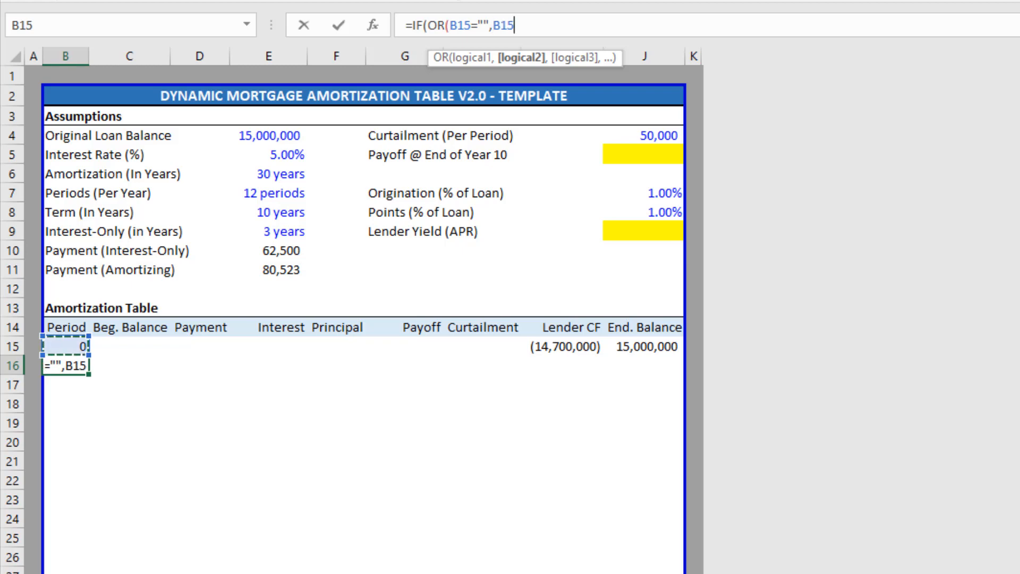
pyautogui.write('=')
pyautogui.press('Up')
pyautogui.press('Up')
pyautogui.press('Right')
pyautogui.press('Right')
pyautogui.press('Right')
pyautogui.press('Up')
pyautogui.press('Up')
pyautogui.press('Up')
pyautogui.press('Up')
pyautogui.press('Up')
pyautogui.press('Up')
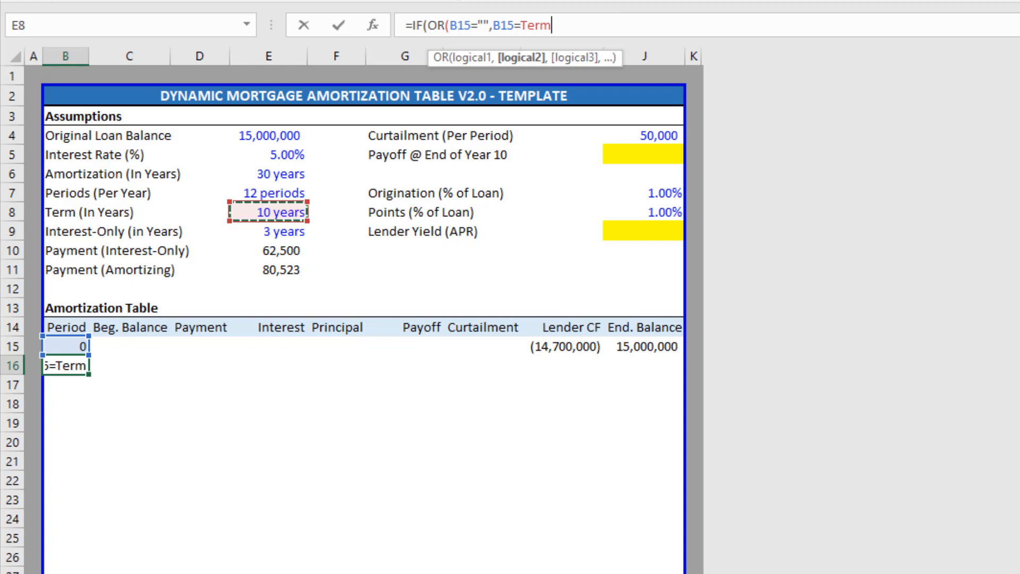
pyautogui.write('*')
pyautogui.press('Up')
pyautogui.press('Right')
pyautogui.press('Up')
pyautogui.press('Up')
pyautogui.press('Right')
pyautogui.press('Up')
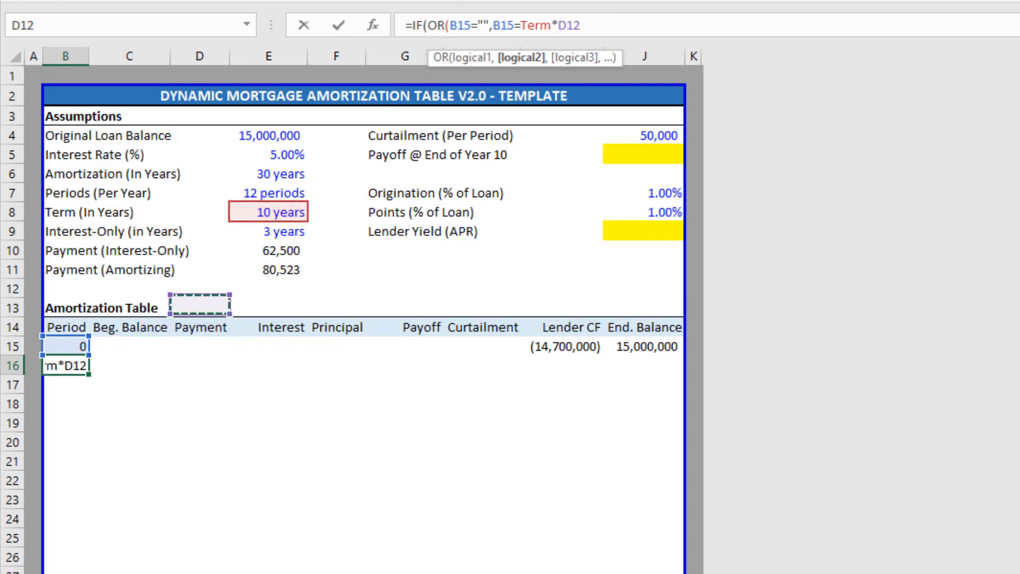
pyautogui.press('Up')
pyautogui.press('Up')
pyautogui.press('Right')
pyautogui.press('Up')
pyautogui.press('Up')
pyautogui.press('Up')
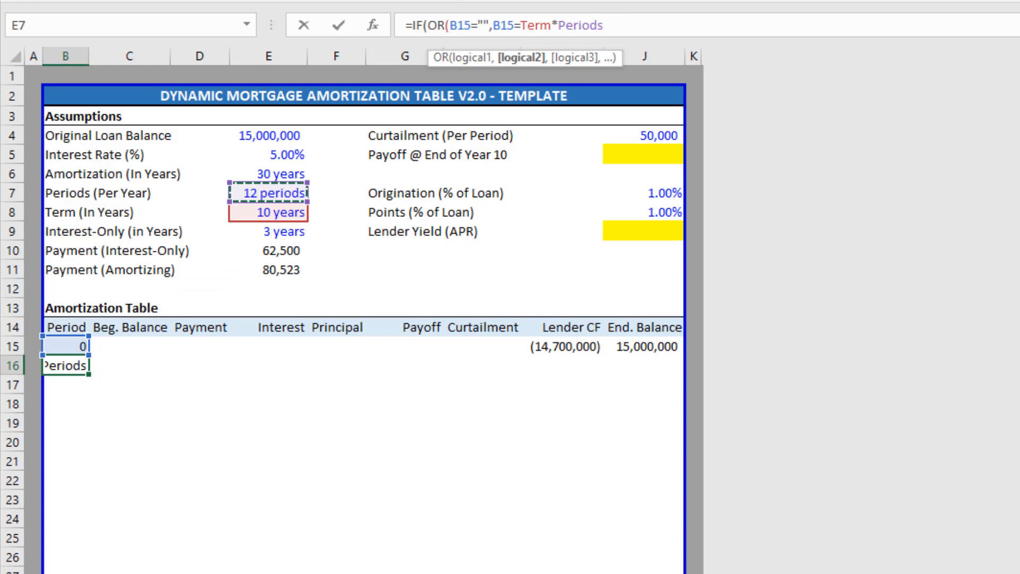
# Add the J15=0 test, returning "" or B15+1, and accept Excel's correction, showing 1.
pyautogui.write(',')
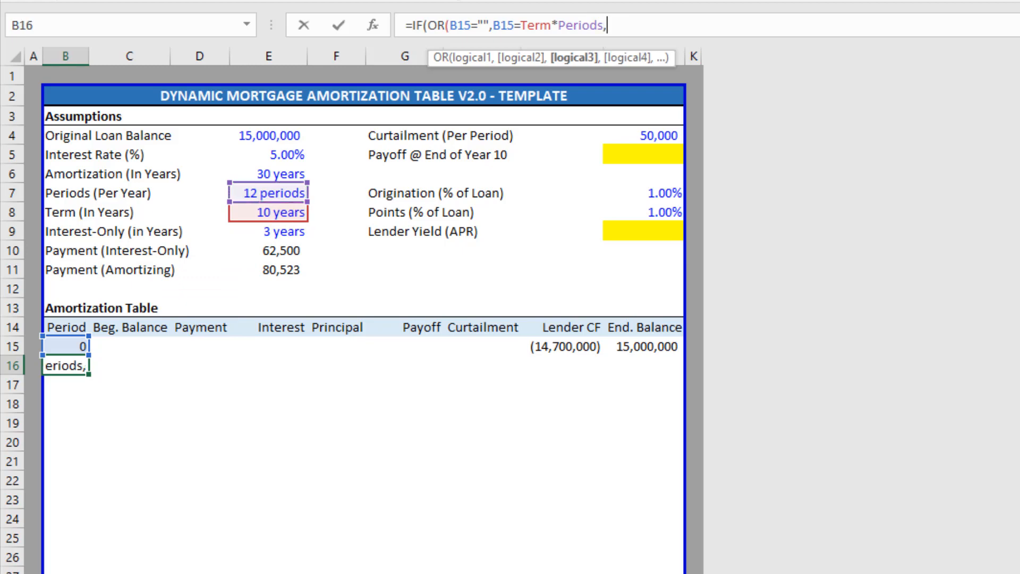
pyautogui.press('Up')
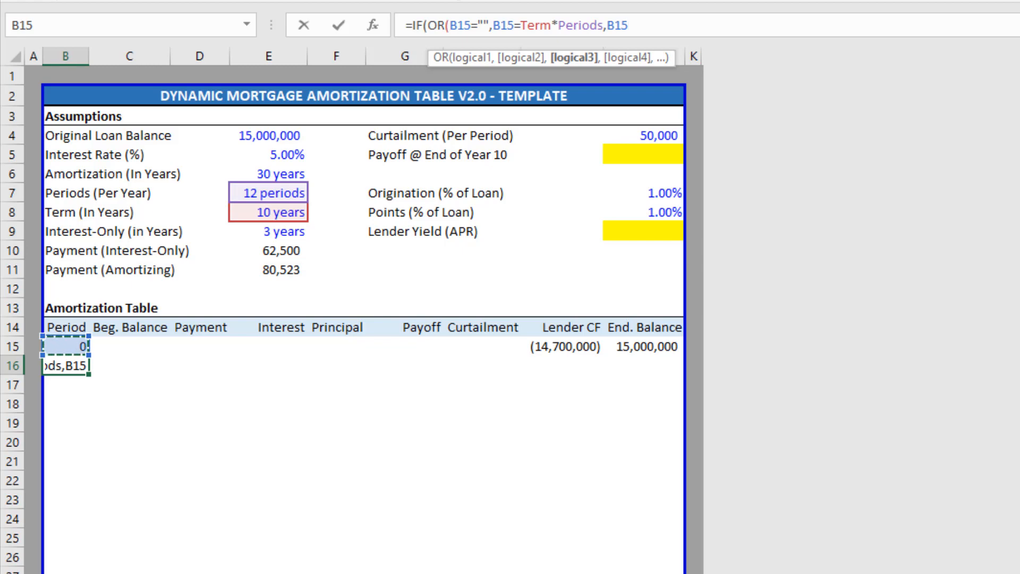
pyautogui.press('Down')
pyautogui.press('Right')
pyautogui.press('Right')
pyautogui.press('Right')
pyautogui.press('Right')
pyautogui.press('Right')
pyautogui.press('Right')
pyautogui.press('Right')
pyautogui.press('Right')
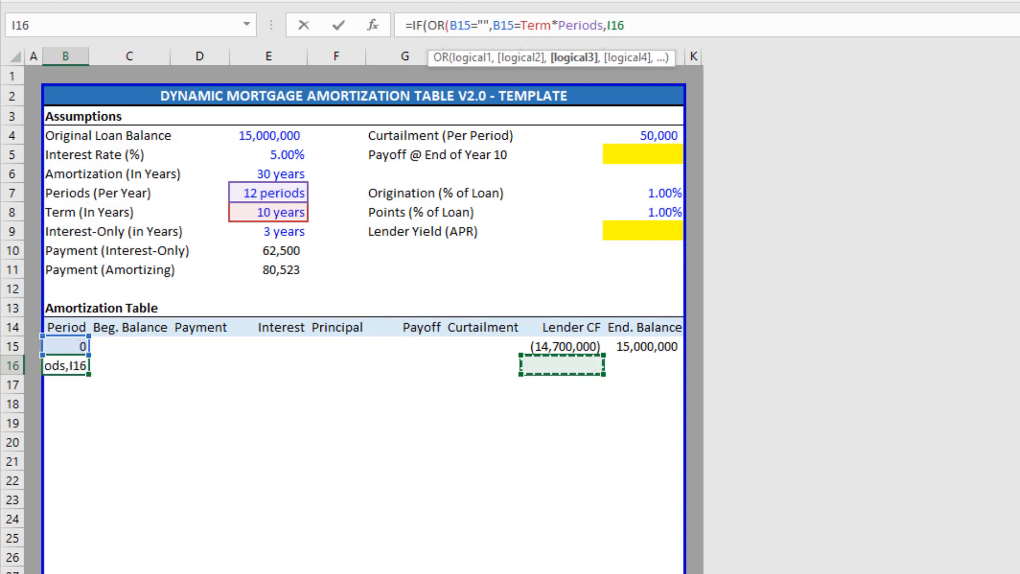
pyautogui.press('Left')
pyautogui.press('Right')
pyautogui.press('Up')
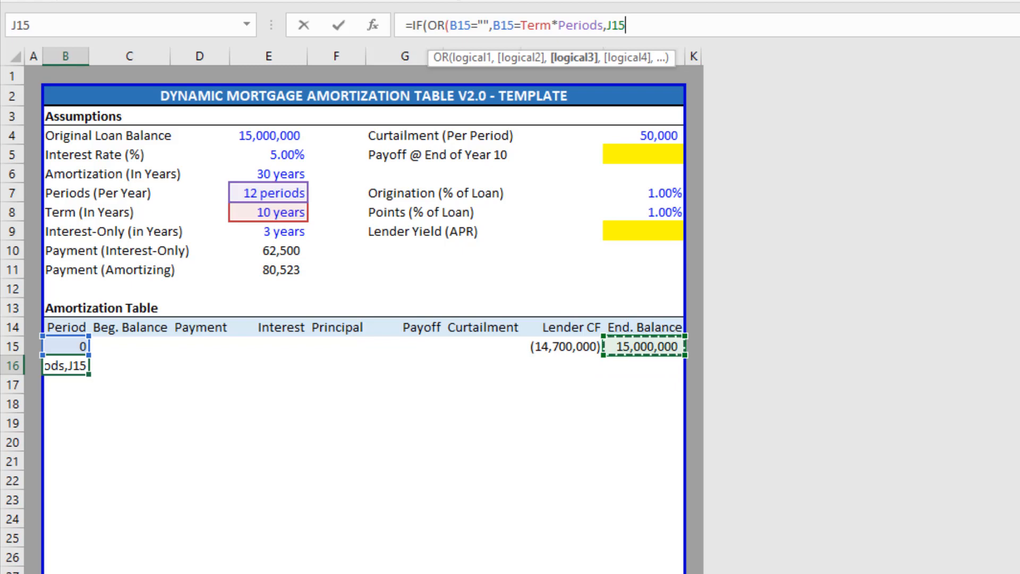
pyautogui.write('=0')
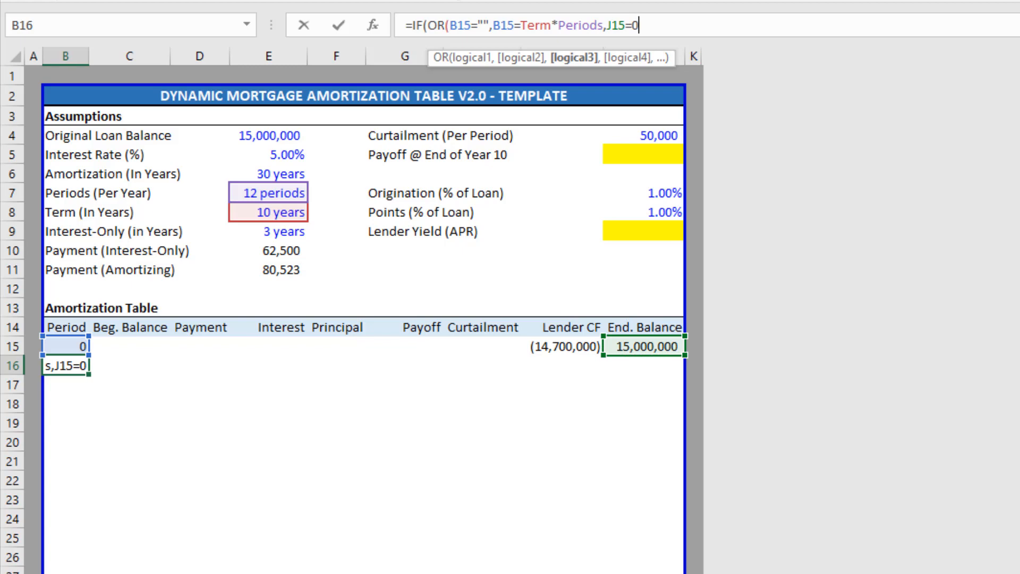
pyautogui.write(')')
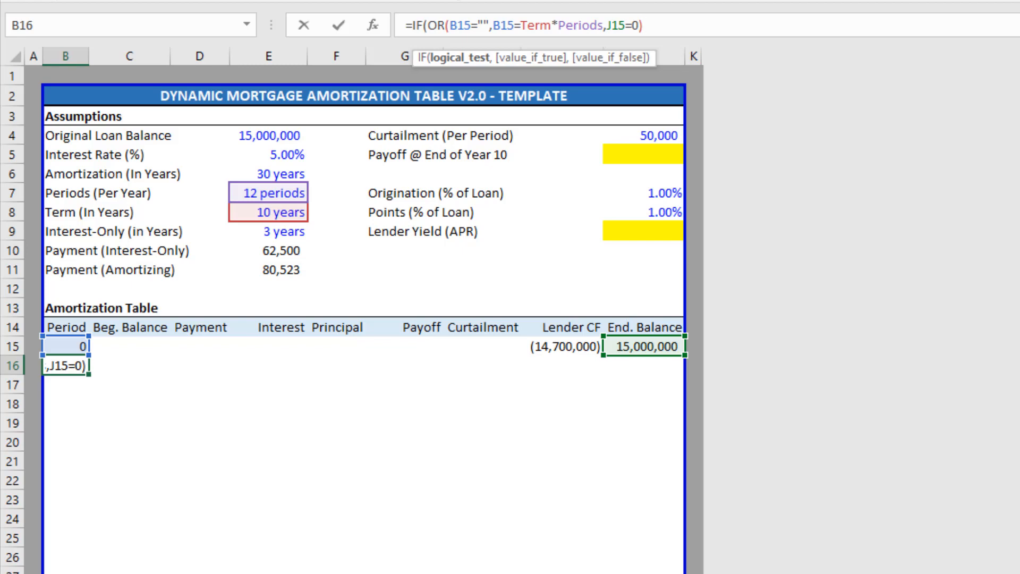
pyautogui.write(',')
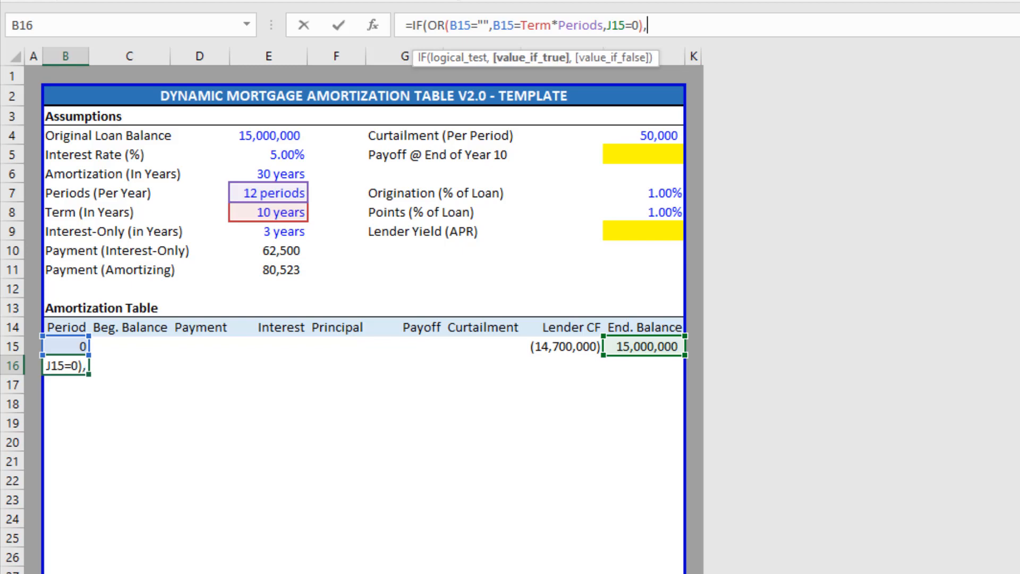
pyautogui.write('"",')
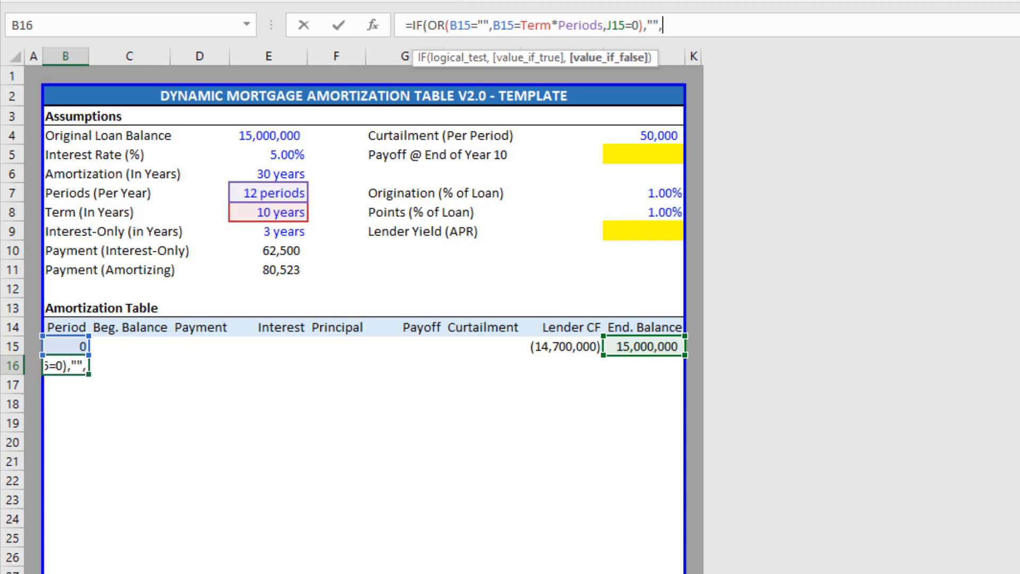
pyautogui.press('Up')
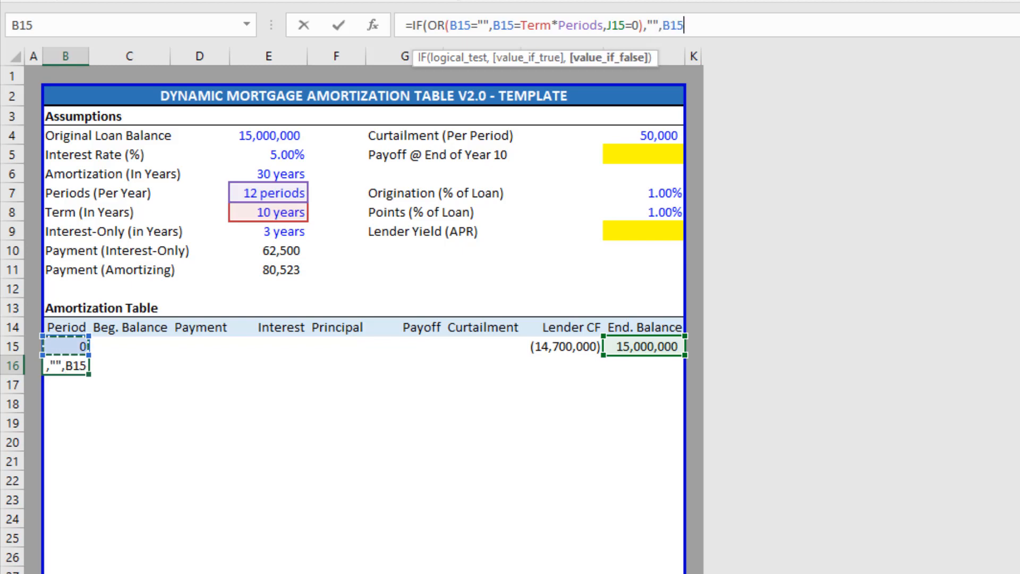
pyautogui.write('+1')
pyautogui.press('Return')
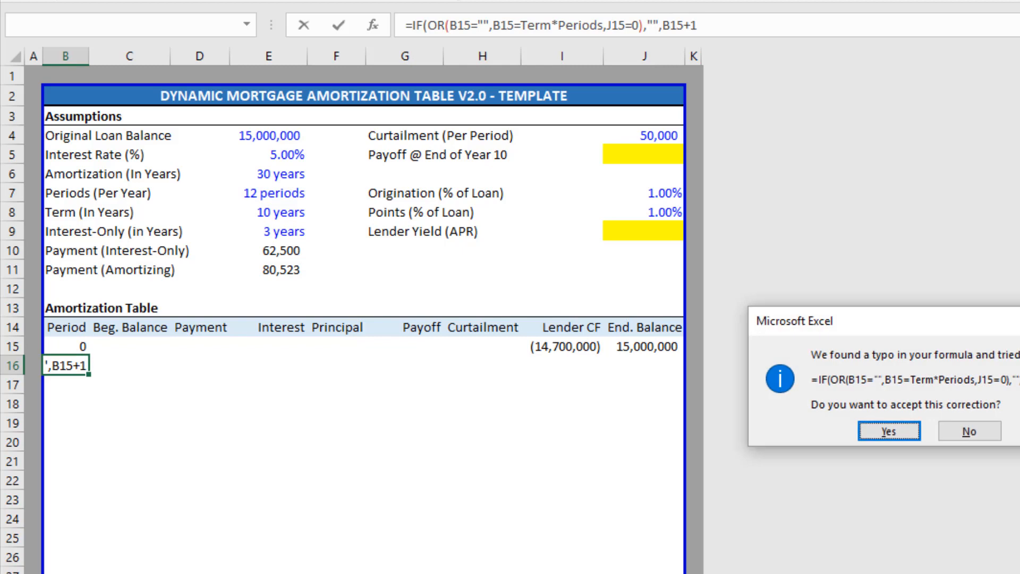
pyautogui.press('Return')
pyautogui.press('Up')
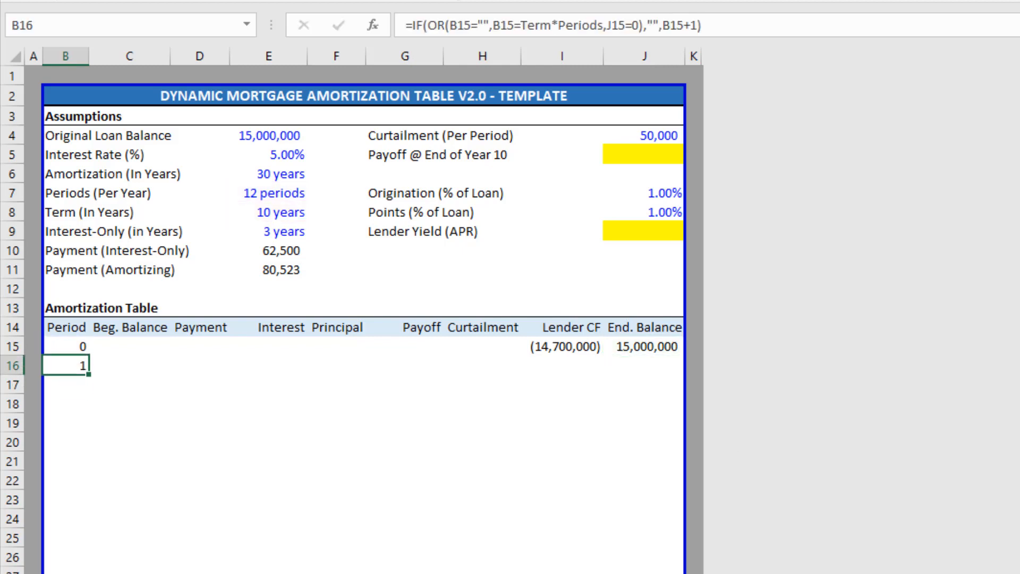
pyautogui.press('Right')
# Copy the period formula from B16 into B17:B376 and inspect the copies.
pyautogui.press('Left')
pyautogui.hotkey('ctrl', 'c')
pyautogui.press('Down')
pyautogui.hotkey('ctrl', 'shift', 'Down')
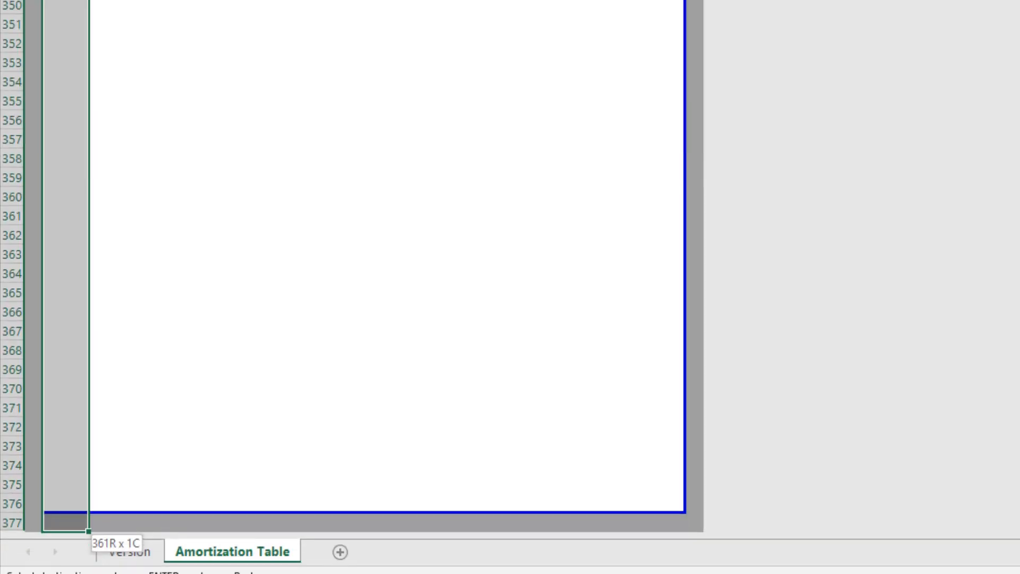
pyautogui.hotkey('shift', 'Up')
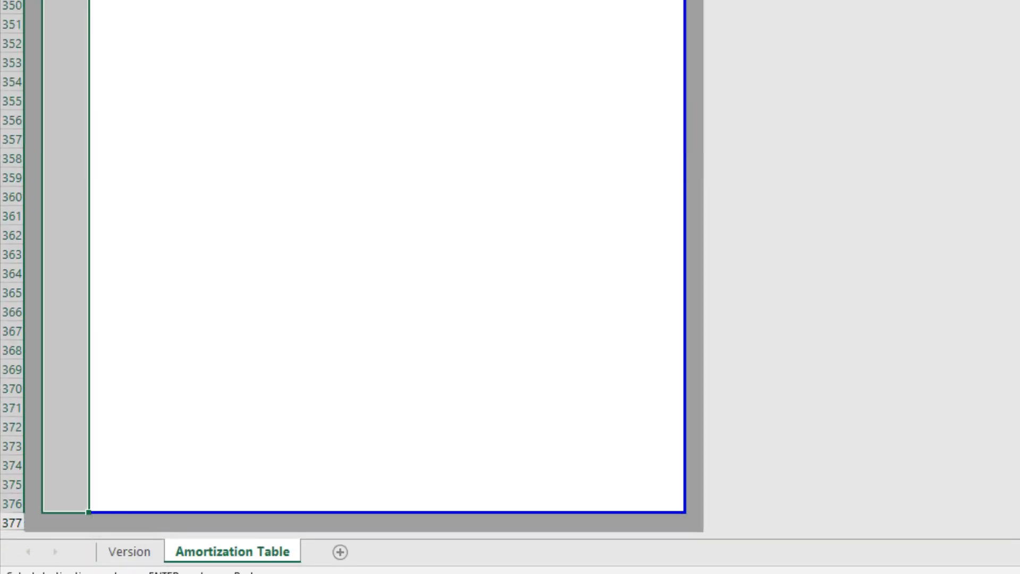
pyautogui.hotkey('ctrl', 'v')
pyautogui.press('Escape')
pyautogui.press('Up')
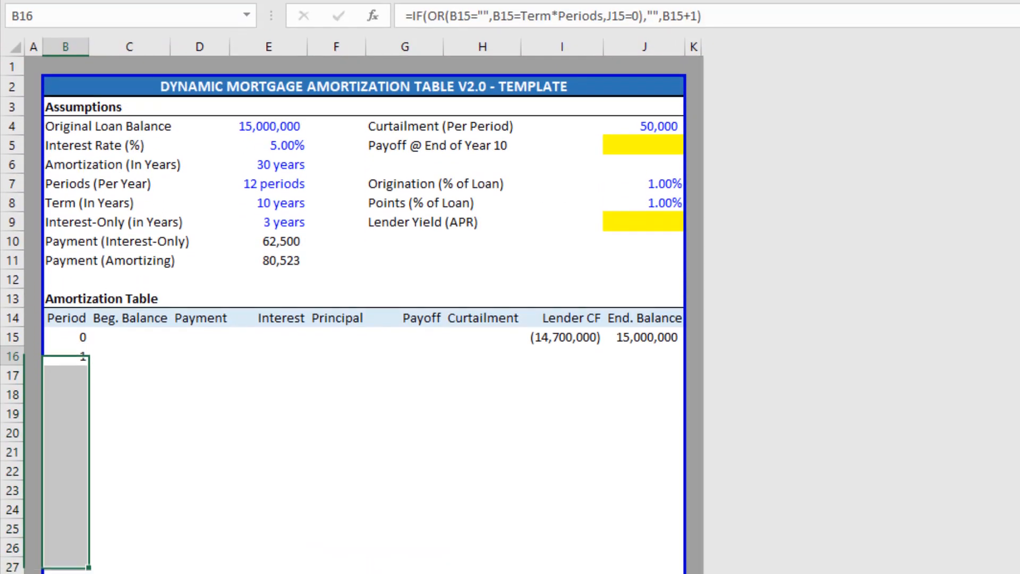
pyautogui.press('Down')
pyautogui.press('Down')
pyautogui.press('Down')
pyautogui.press('Down')
pyautogui.press('Down')
pyautogui.press('Down')
pyautogui.press('Down')
pyautogui.press('Down')
pyautogui.press('Down')
pyautogui.press('Down')
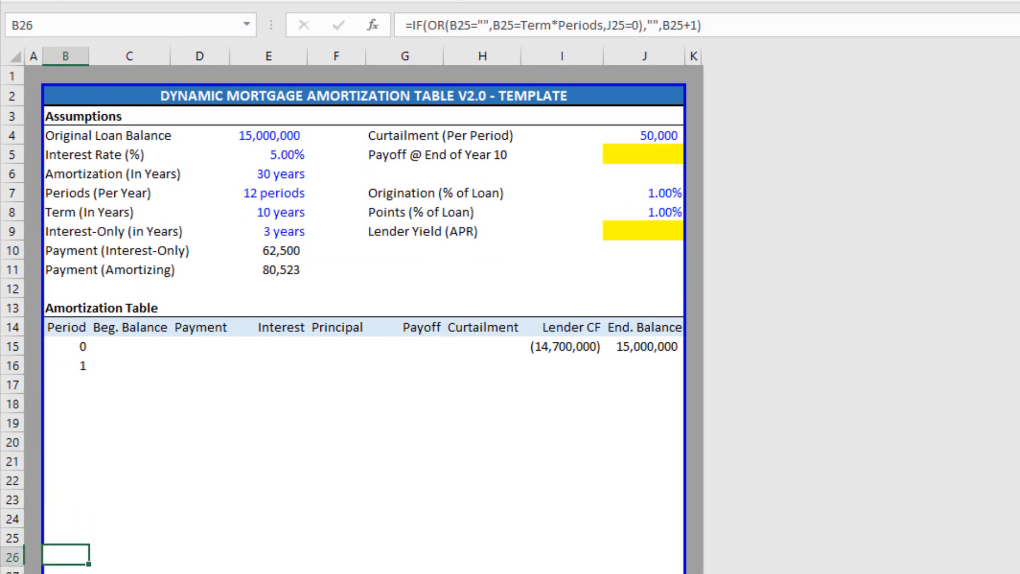
pyautogui.press('Up')
pyautogui.press('Up')
pyautogui.press('Up')
pyautogui.press('Up')
pyautogui.press('Up')
pyautogui.press('Up')
pyautogui.press('Up')
pyautogui.press('Up')
pyautogui.press('Up')
pyautogui.press('Up')
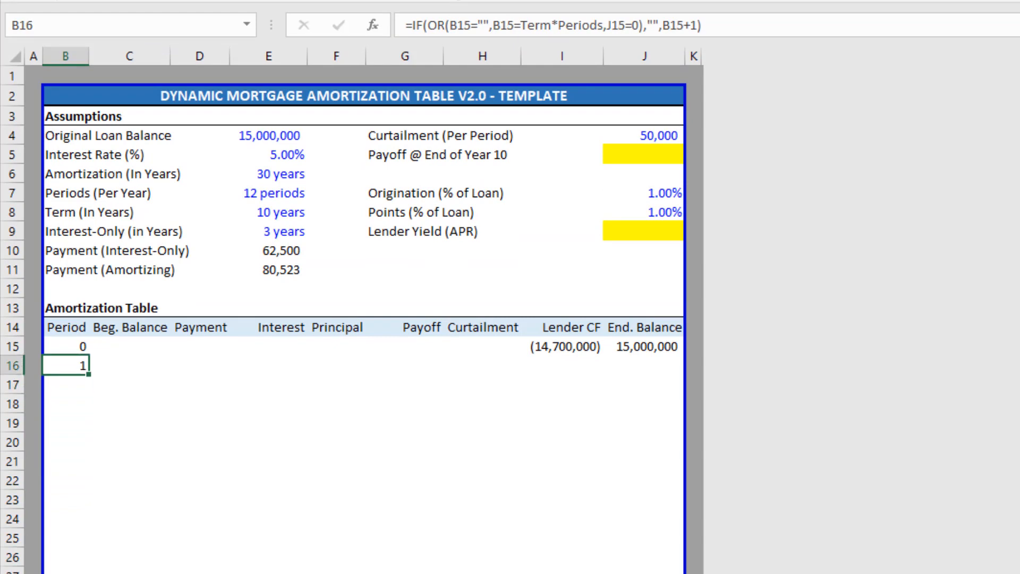
pyautogui.press('Down')
pyautogui.press('F2')
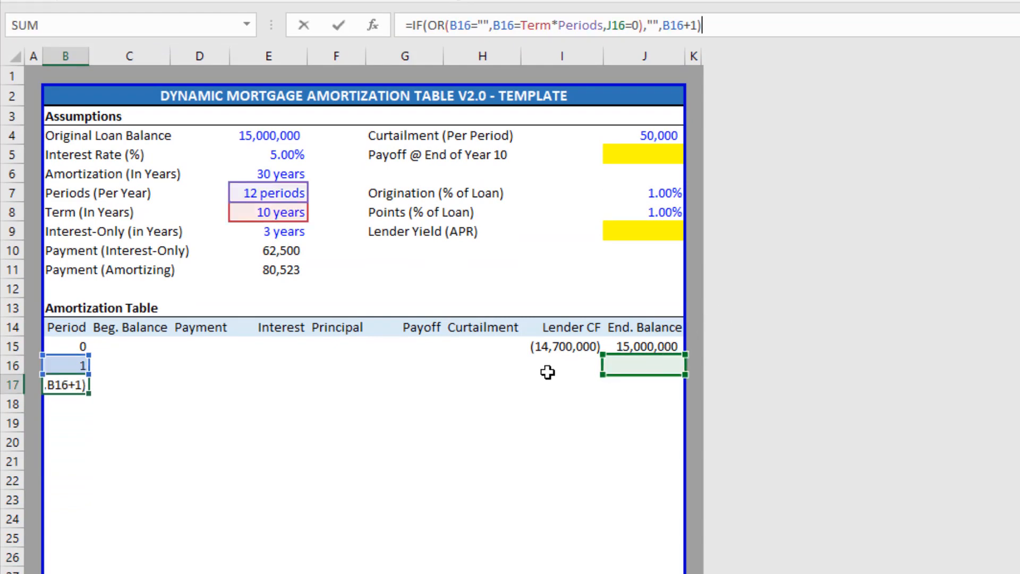
pyautogui.press('Escape')
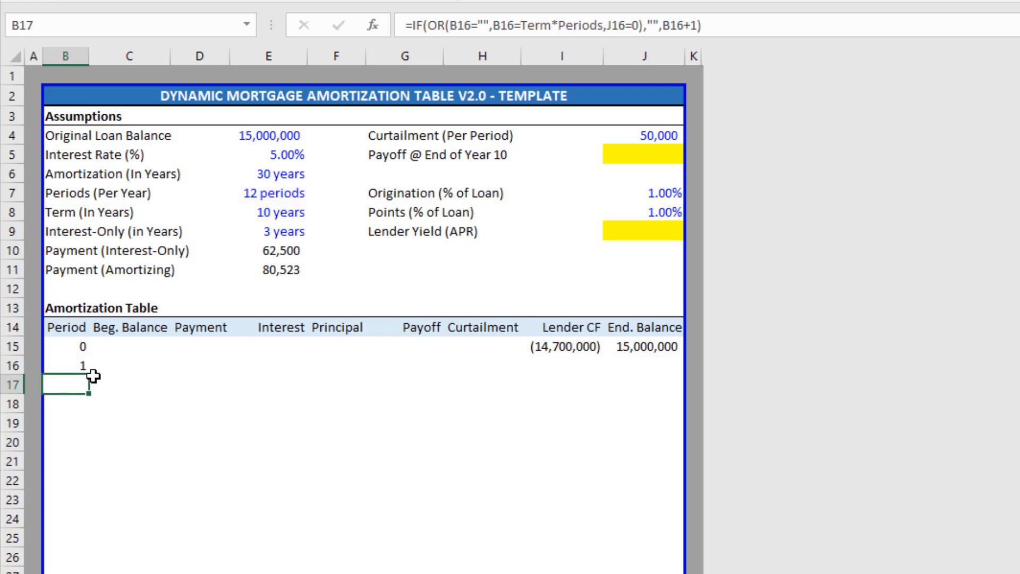
# Test with a 500000 balance in J16, confirm period 2 appears, then clear it.
pyautogui.click(657, 362)
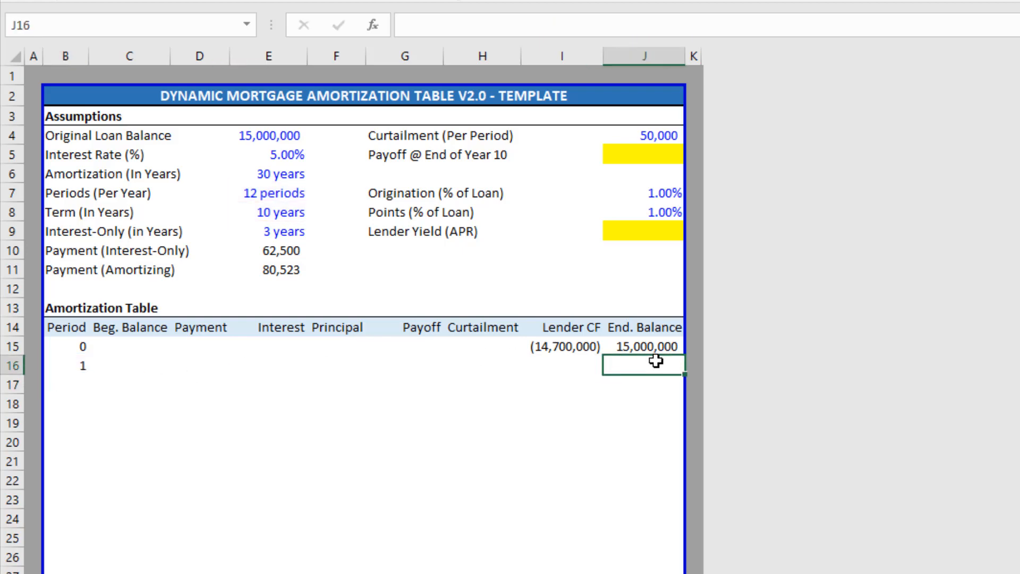
pyautogui.write('500000')
pyautogui.press('Return')
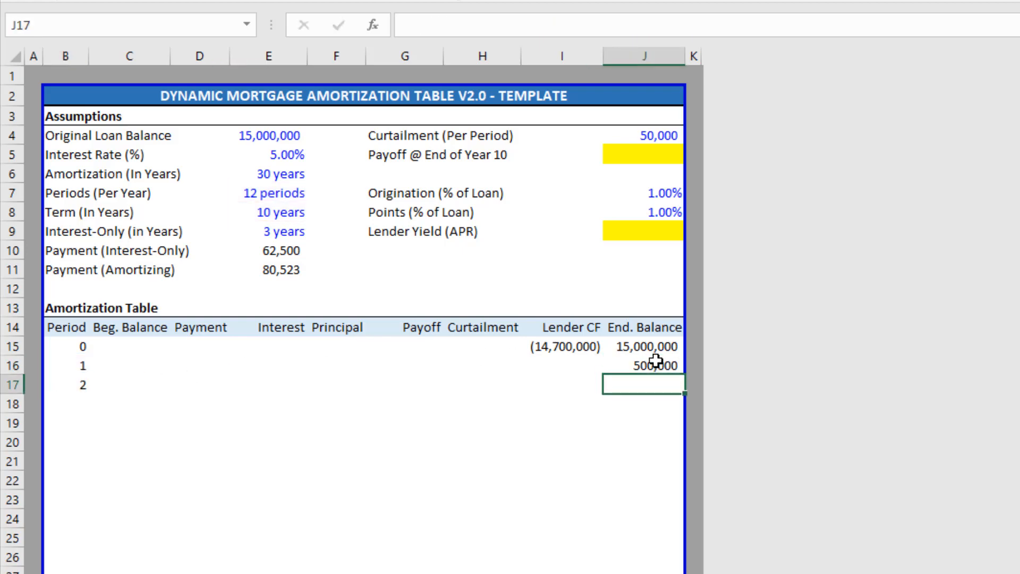
pyautogui.press('Left')
pyautogui.press('Left')
pyautogui.press('Left')
pyautogui.press('Left')
pyautogui.press('Left')
pyautogui.press('Left')
pyautogui.press('Left')
pyautogui.press('Left')
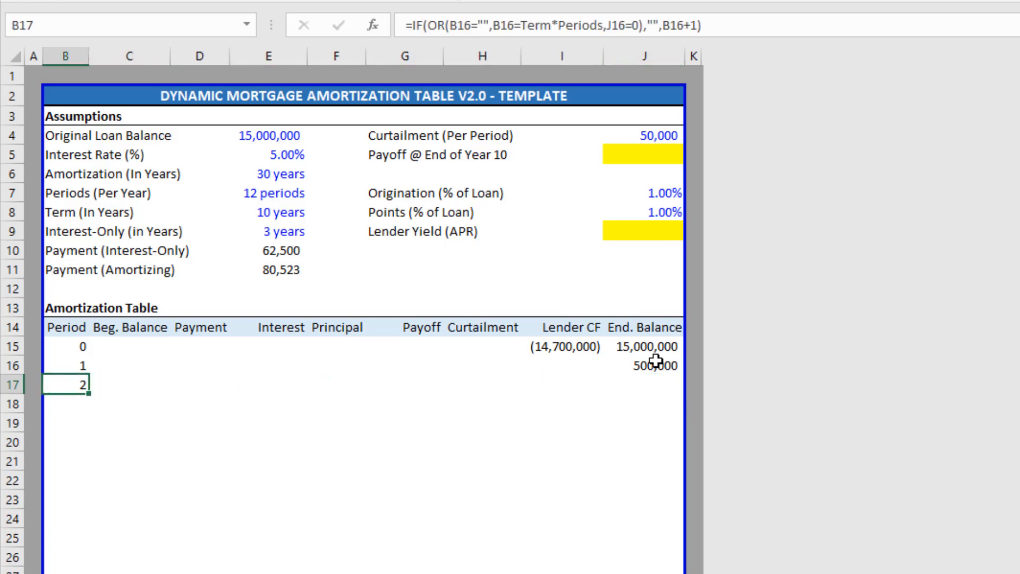
pyautogui.press('Up')
pyautogui.press('Right')
pyautogui.press('Right')
pyautogui.press('Right')
pyautogui.press('Right')
pyautogui.press('Right')
pyautogui.press('Right')
pyautogui.press('Right')
pyautogui.press('Right')
pyautogui.press('Delete')
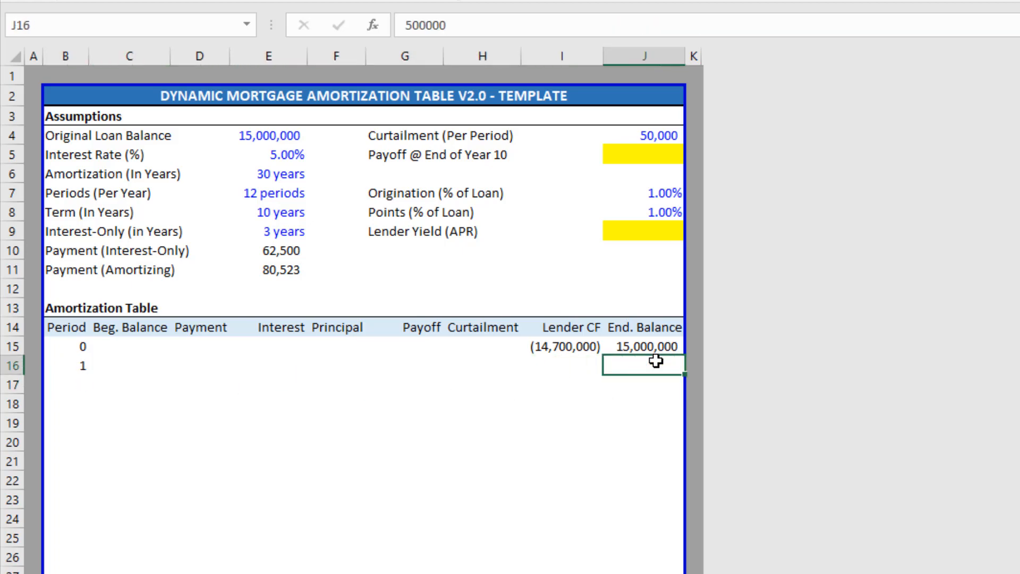
pyautogui.press('Left')
pyautogui.press('Left')
pyautogui.press('Left')
pyautogui.press('Left')
pyautogui.press('Left')
pyautogui.press('Left')
pyautogui.press('Left')
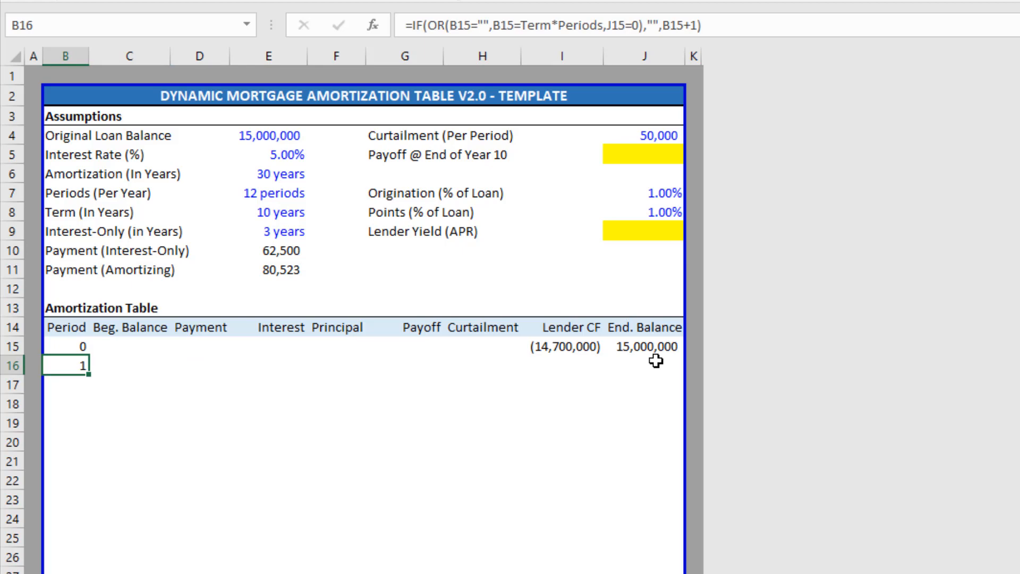
pyautogui.press('Up')
pyautogui.press('Right')
pyautogui.press('Down')
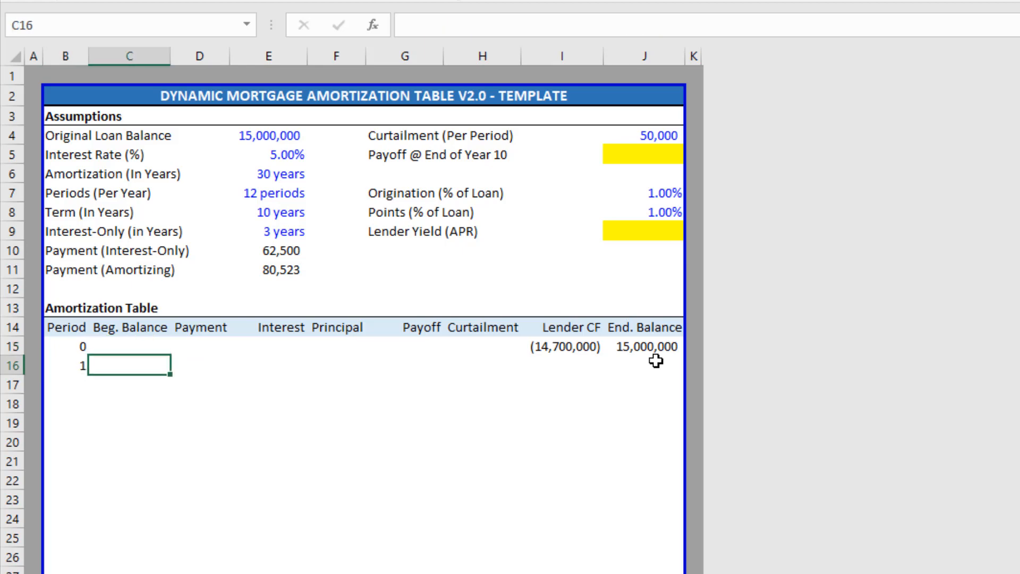
# Enter =IF(B16="","",J15) in C16 so period 1 begins at 15,000,000.
pyautogui.write('=')
pyautogui.press('Up')
pyautogui.press('Right')
pyautogui.press('Right')
pyautogui.press('Right')
pyautogui.press('Right')
pyautogui.press('Right')
pyautogui.press('Right')
pyautogui.press('Right')
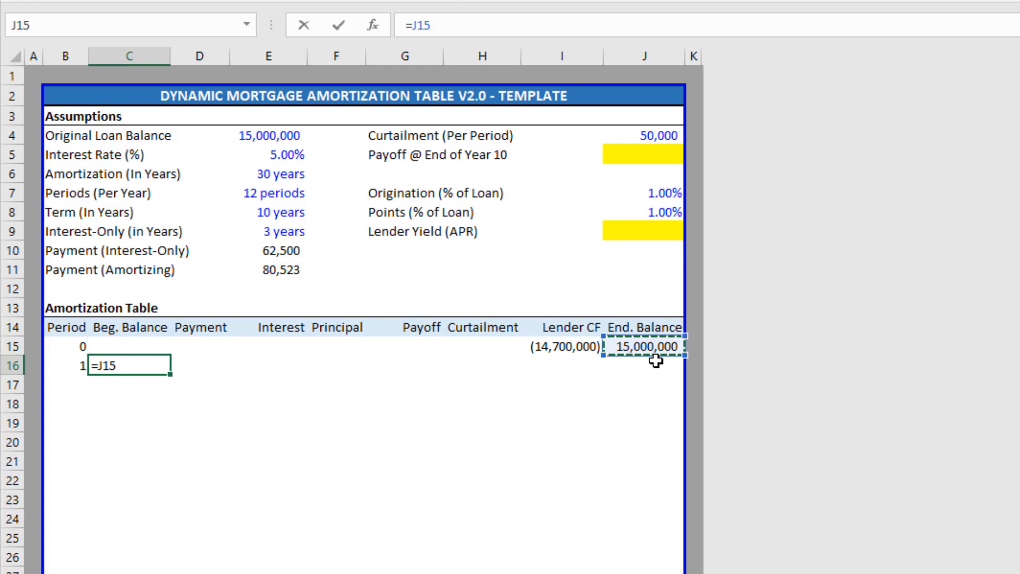
pyautogui.press('Escape')
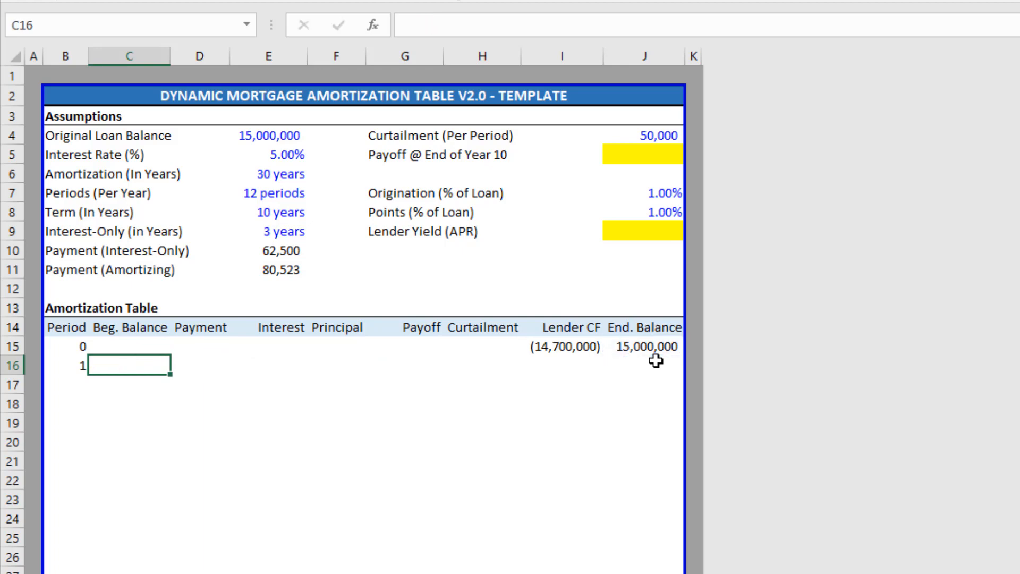
pyautogui.write('=IF(')
pyautogui.press('Left')
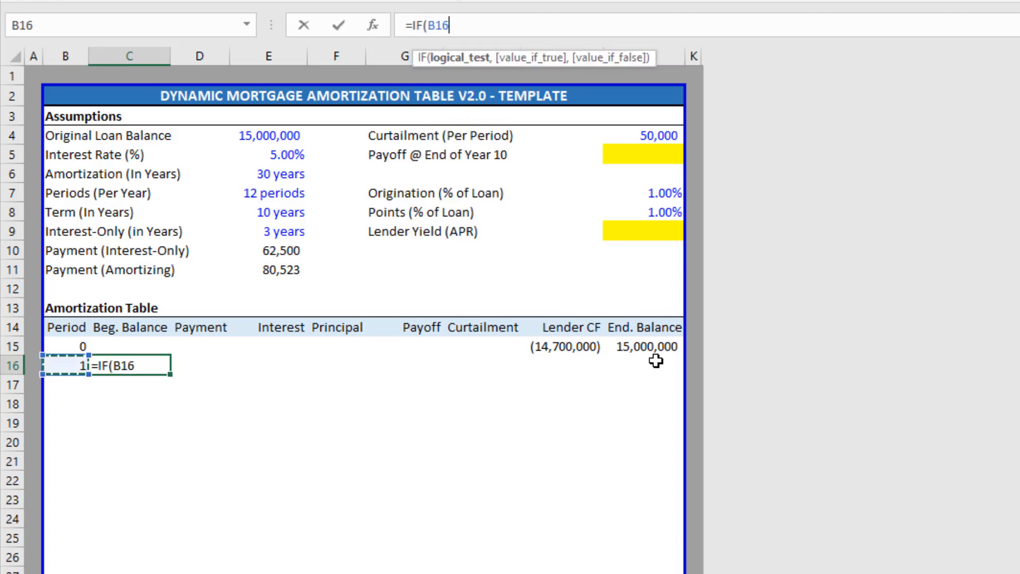
pyautogui.write('="",""')
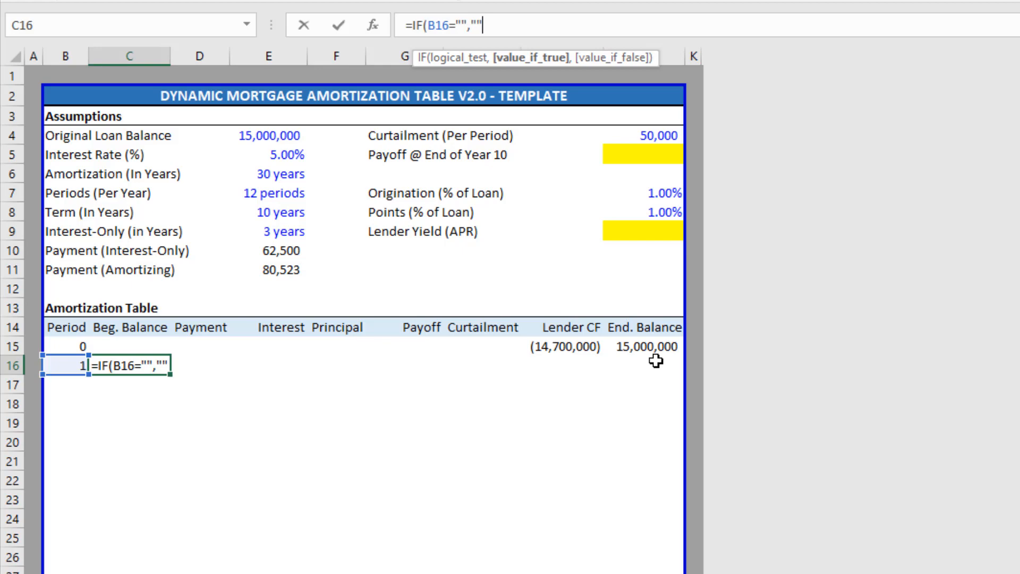
pyautogui.write(',')
pyautogui.press('Up')
pyautogui.press('Right')
pyautogui.press('Right')
pyautogui.press('Right')
pyautogui.press('Right')
pyautogui.press('Right')
pyautogui.press('Right')
pyautogui.press('Right')
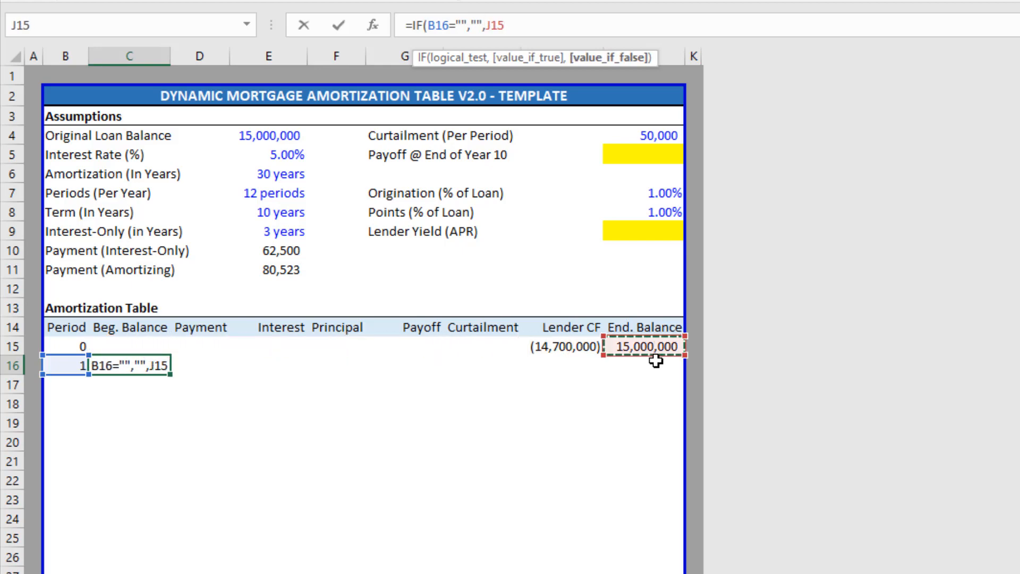
pyautogui.press('Return')
pyautogui.press('Up')
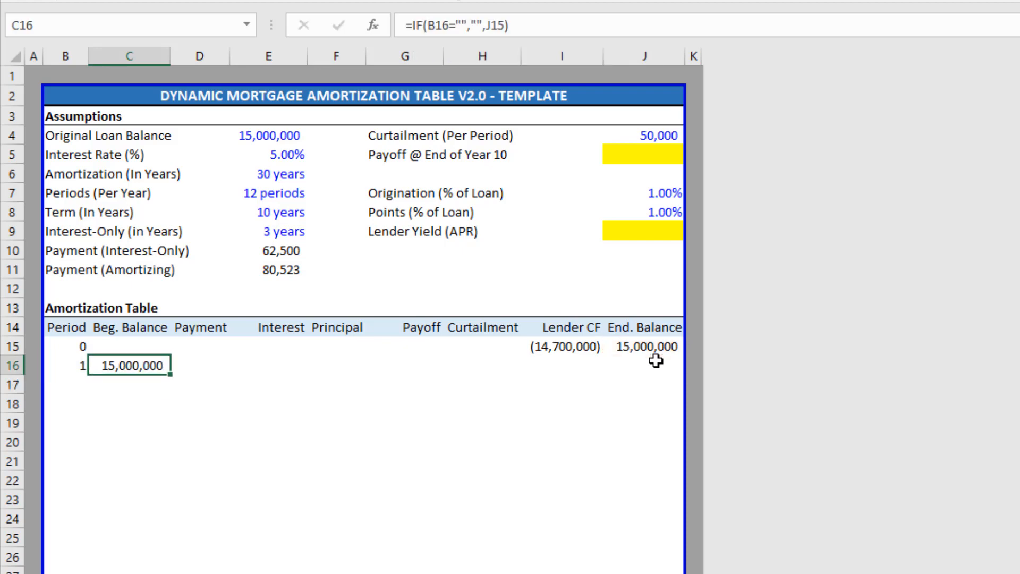
pyautogui.press('Right')
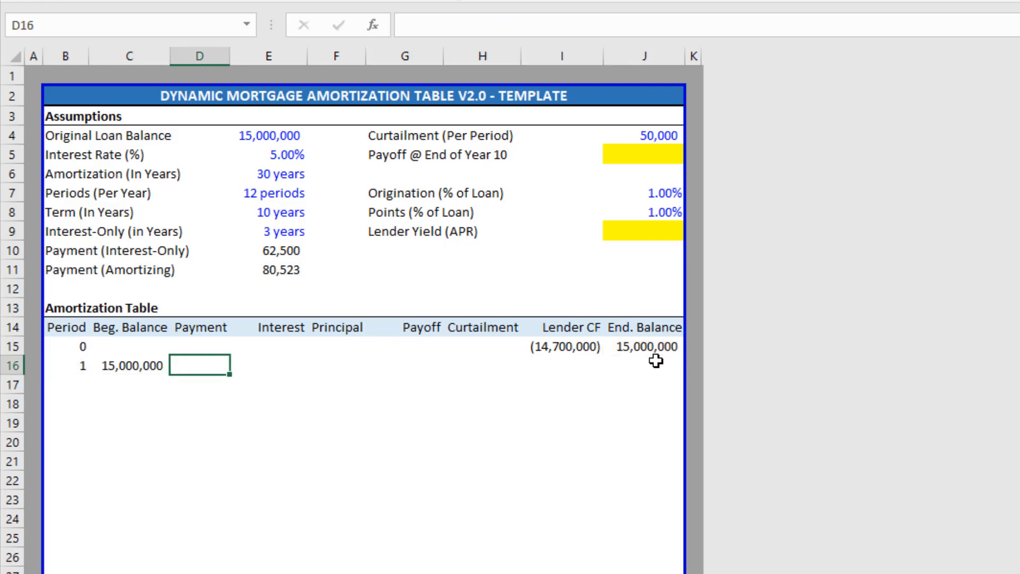
# In D16, begin =IF(B16="","",MIN(C16+E16, capping Payment at beginning balance plus interest.
pyautogui.write('=IF(')
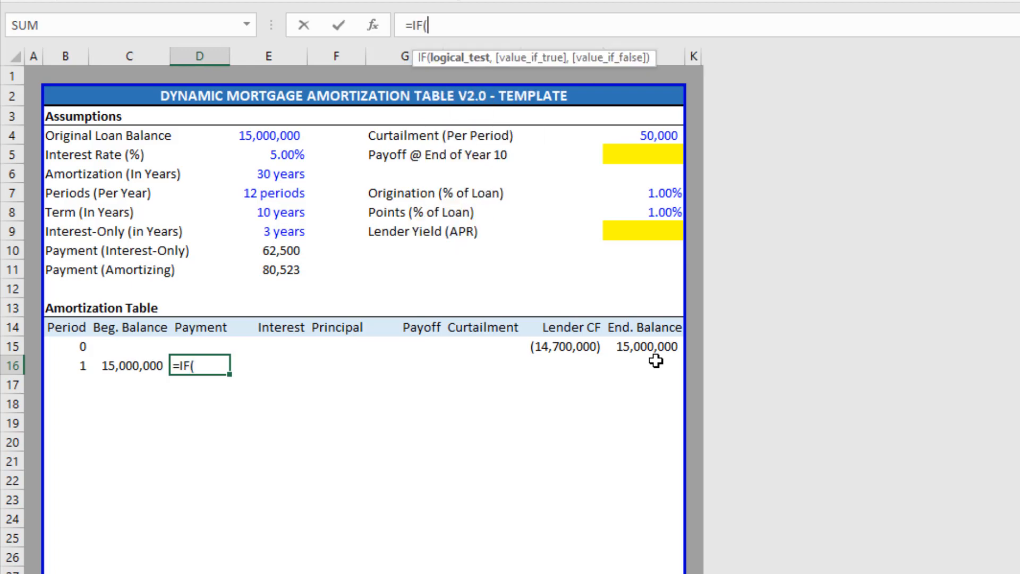
pyautogui.press('Left')
pyautogui.press('Left')
pyautogui.write('=')
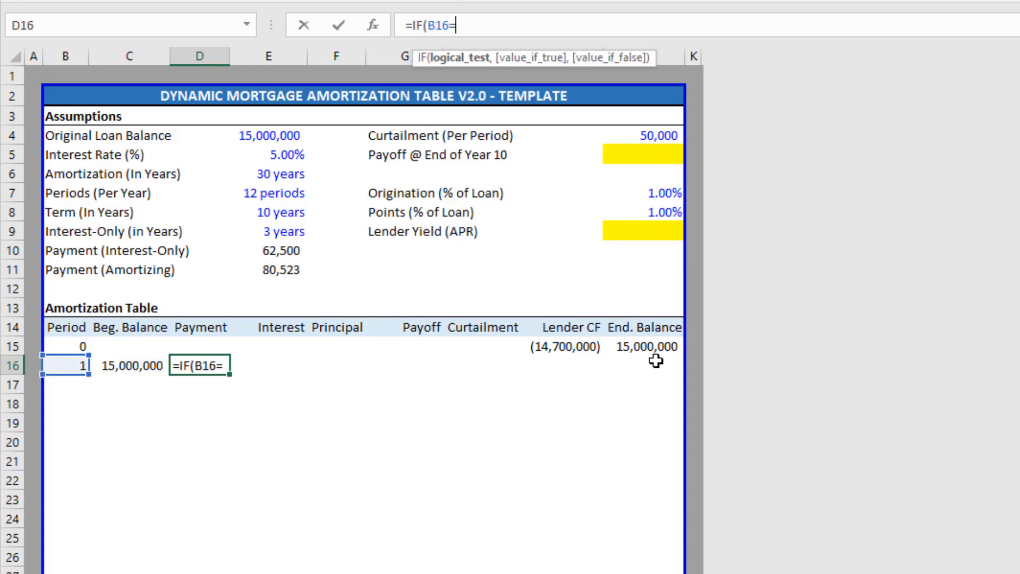
pyautogui.write('"",""')
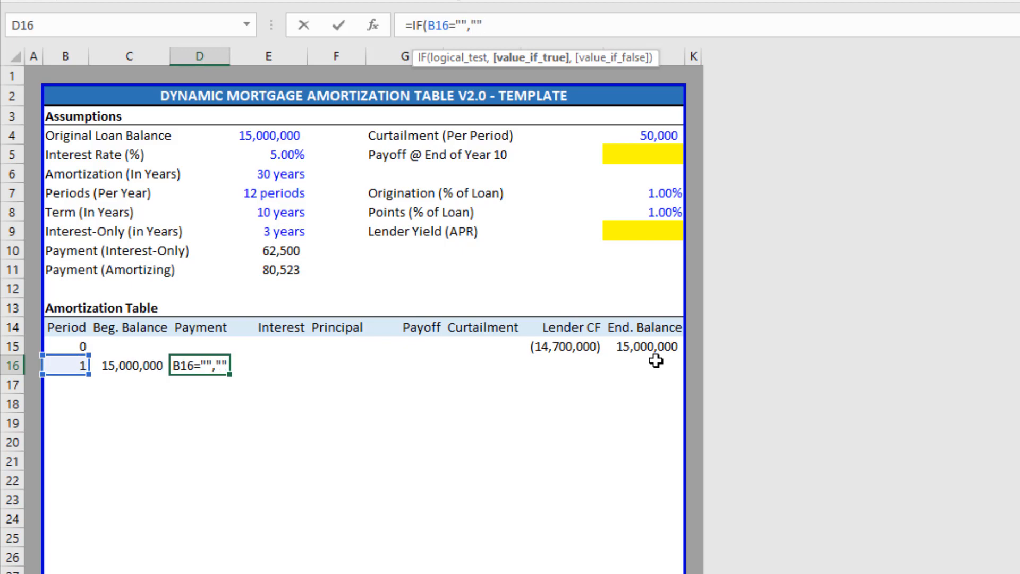
pyautogui.write(',')
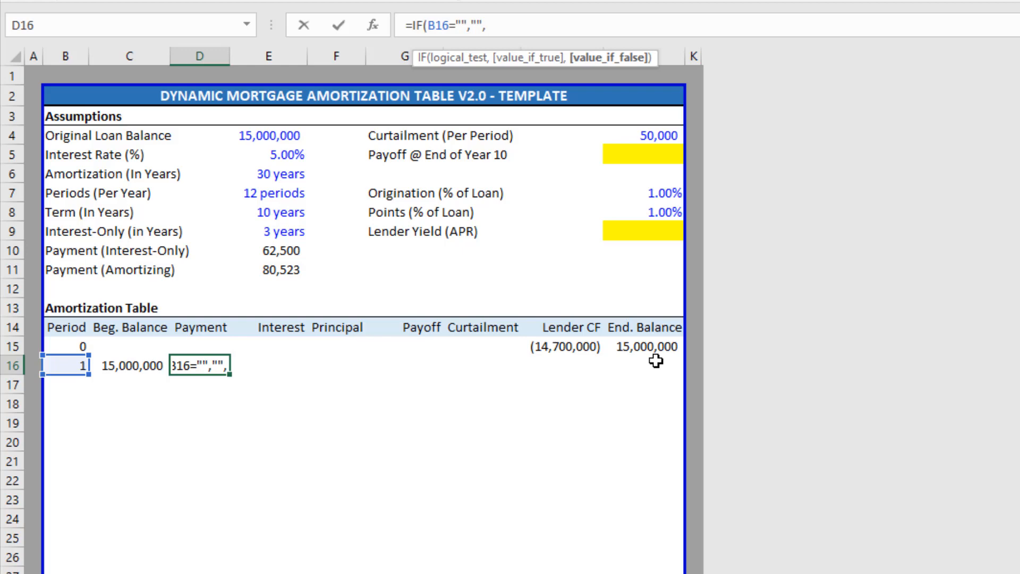
pyautogui.write('min')
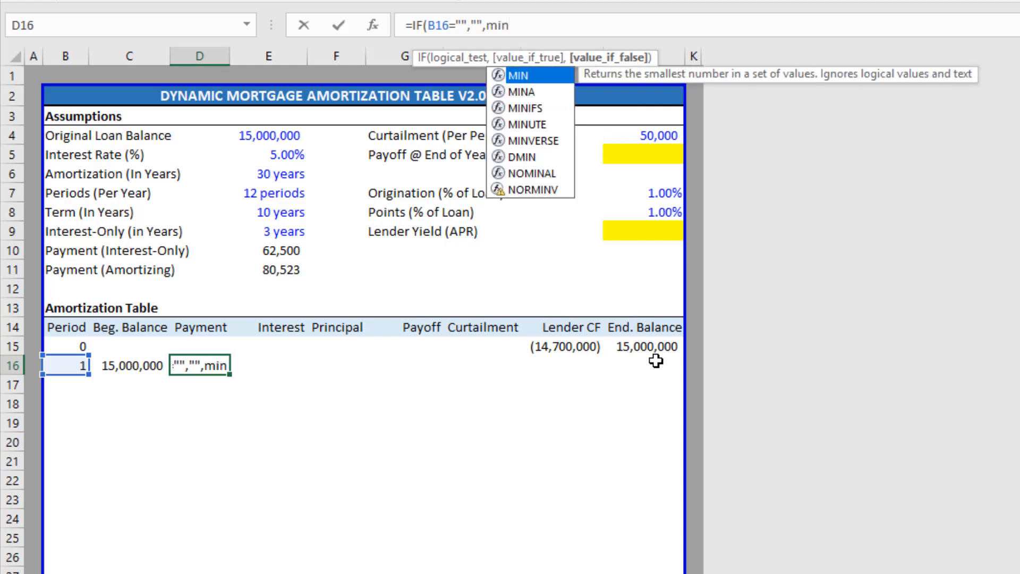
pyautogui.press('Tab')
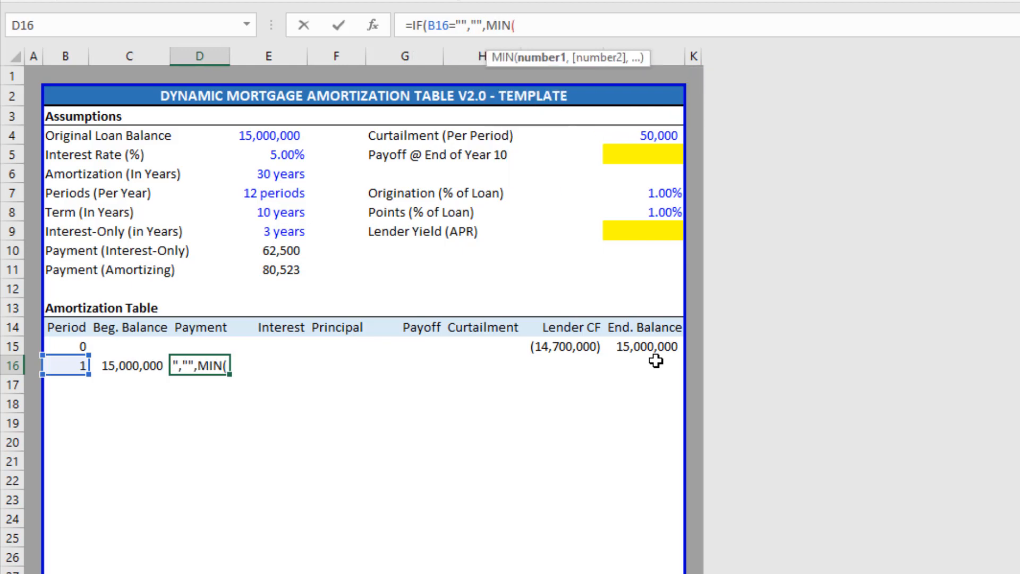
pyautogui.press('Up')
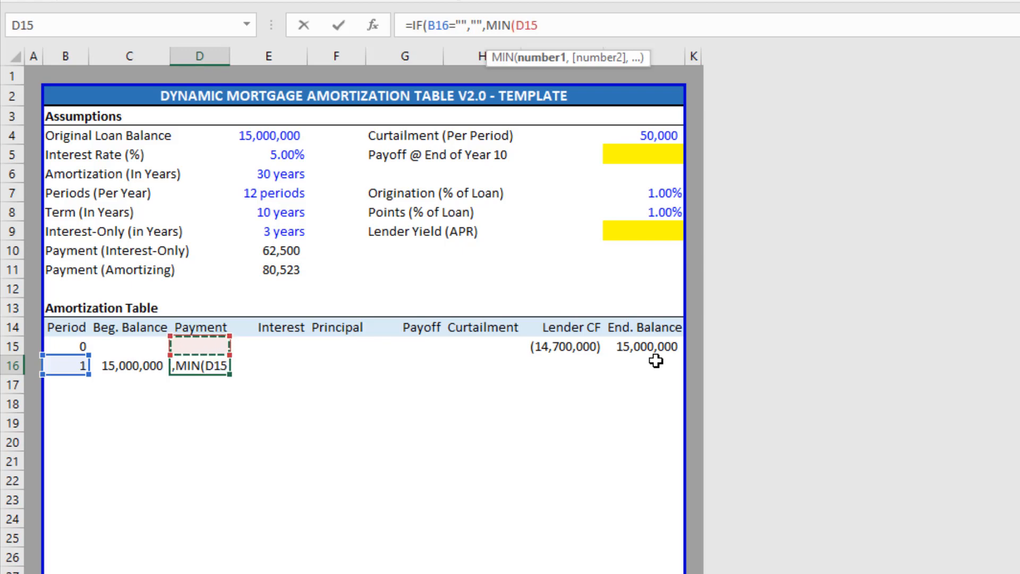
pyautogui.press('Left')
pyautogui.press('Down')
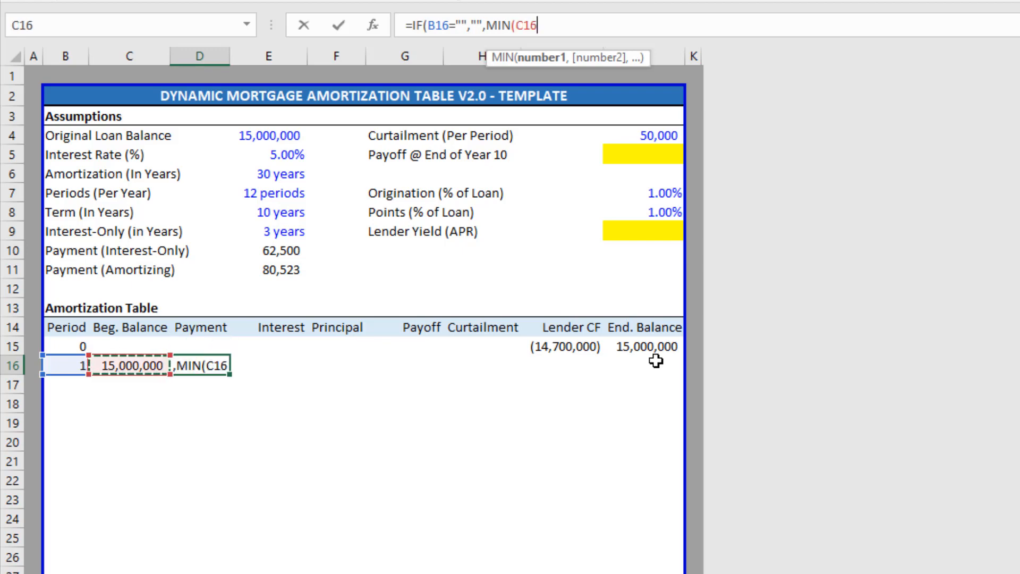
pyautogui.write('+')
pyautogui.press('Right')
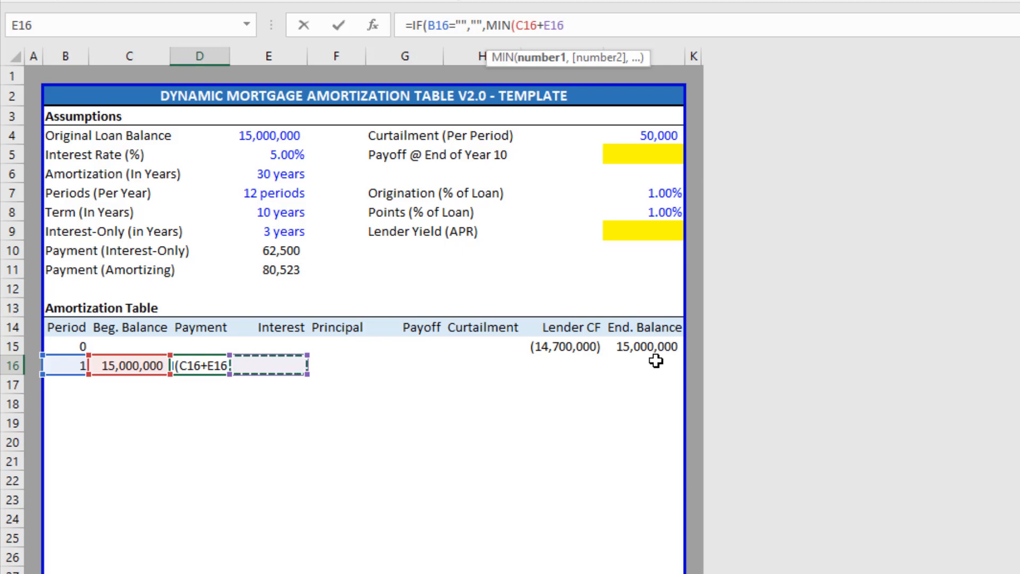
pyautogui.write(',')
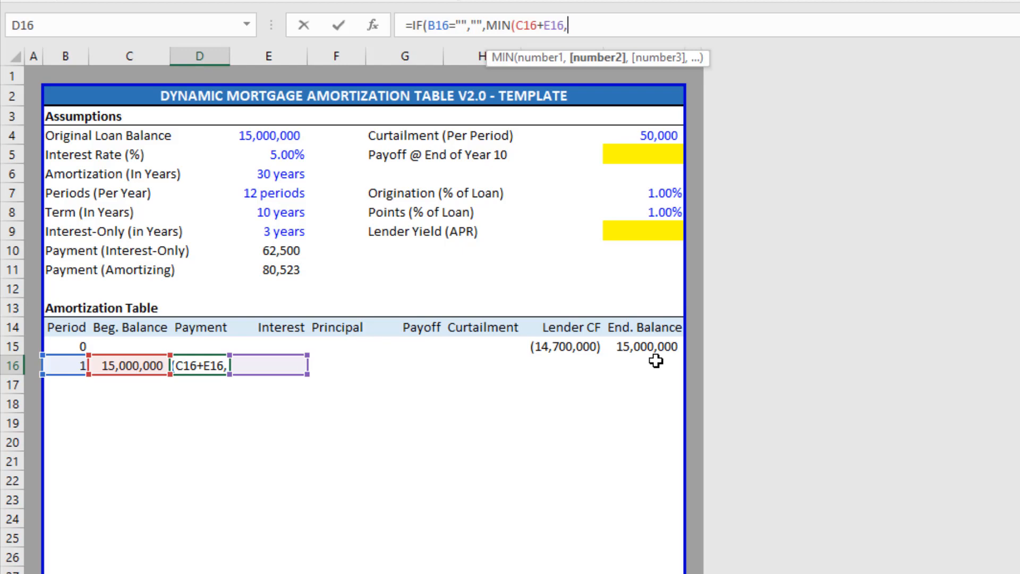
# Add the interest-only period test (B16<=(IO*Periods)) as the MIN's second argument.
pyautogui.write('(')
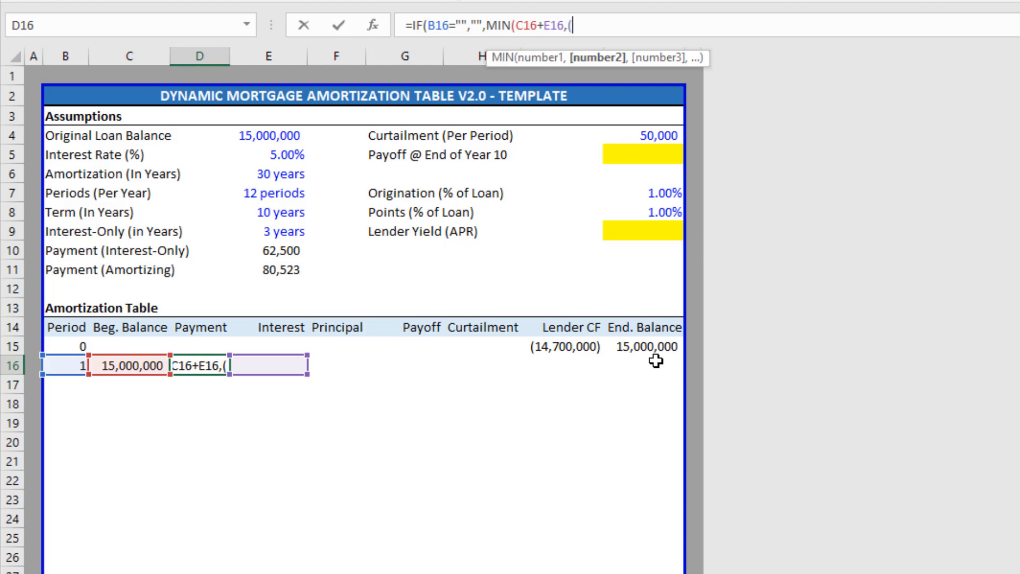
pyautogui.press('Left')
pyautogui.press('Left')
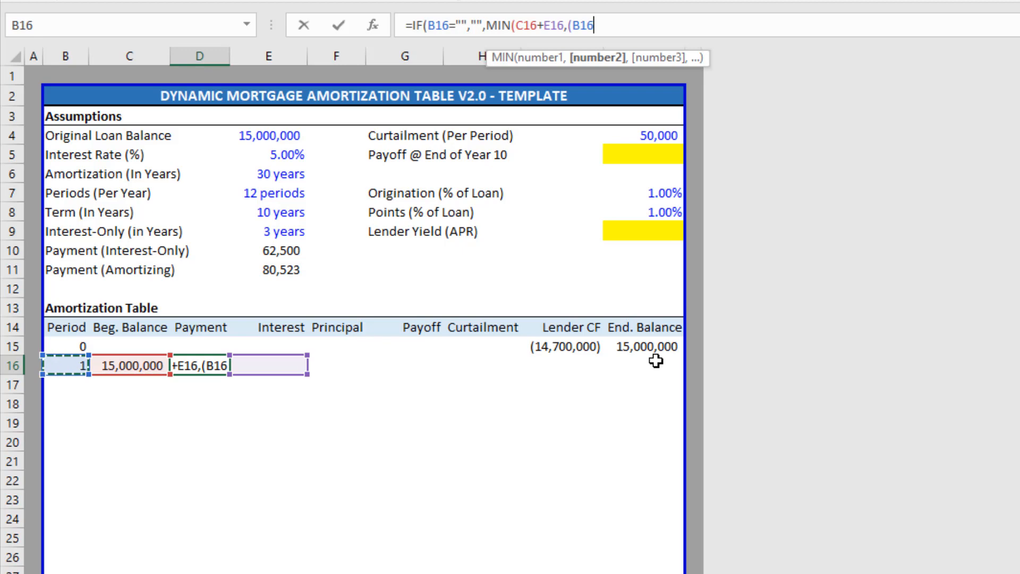
pyautogui.write('<')
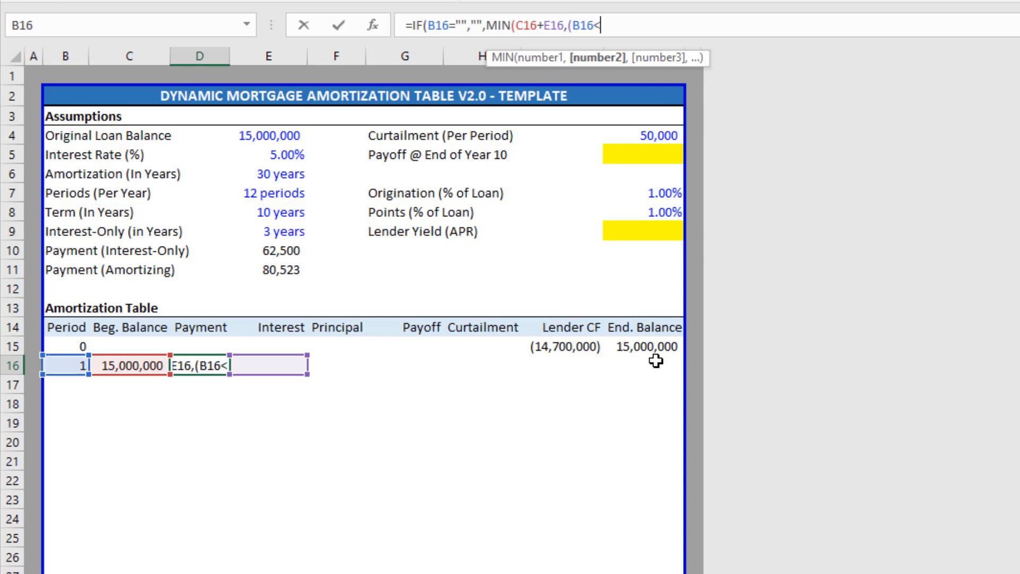
pyautogui.write('=(')
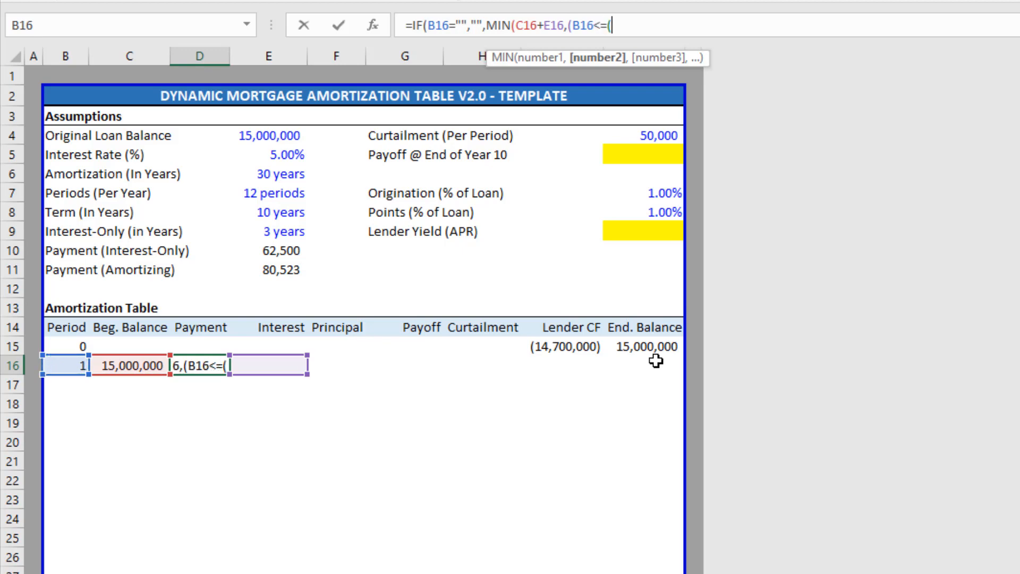
pyautogui.press('Up')
pyautogui.press('Up')
pyautogui.press('Up')
pyautogui.press('Up')
pyautogui.press('Right')
pyautogui.press('Up')
pyautogui.press('Up')
pyautogui.press('Up')
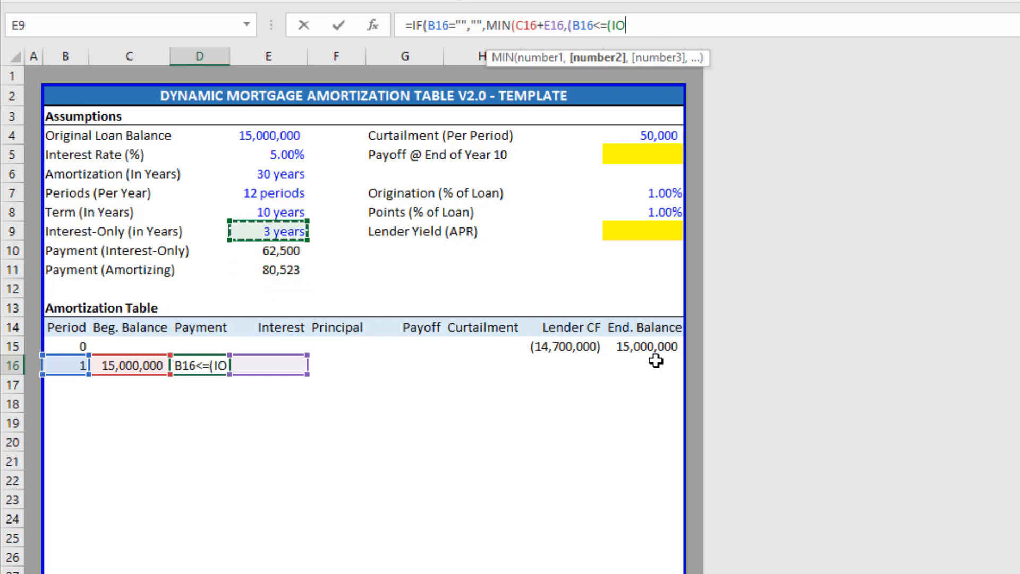
pyautogui.write('*')
pyautogui.press('Up')
pyautogui.press('Up')
pyautogui.press('Up')
pyautogui.press('Up')
pyautogui.press('Up')
pyautogui.press('Right')
pyautogui.press('Up')
pyautogui.press('Up')
pyautogui.press('Up')
pyautogui.press('Up')
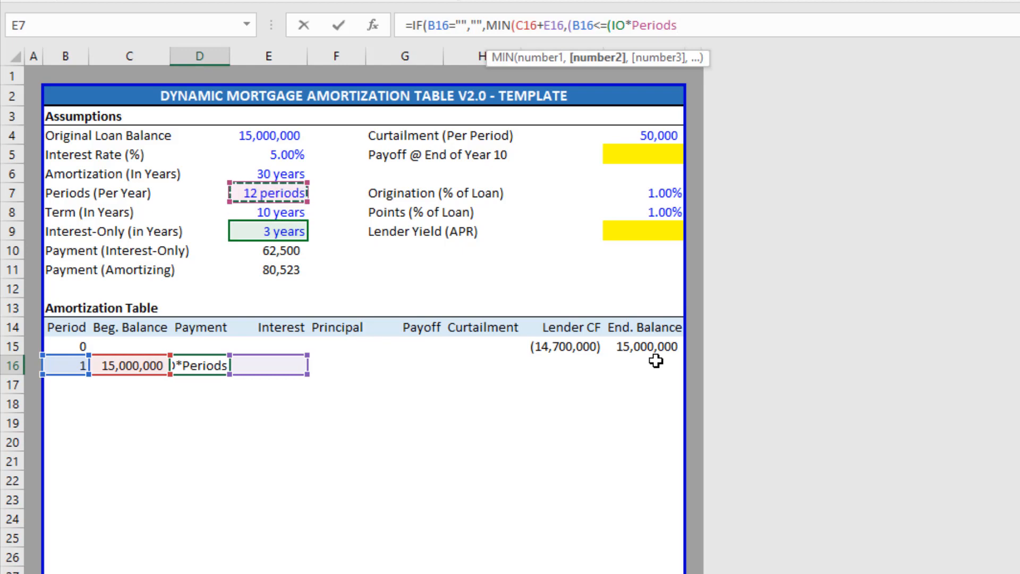
pyautogui.write('))')
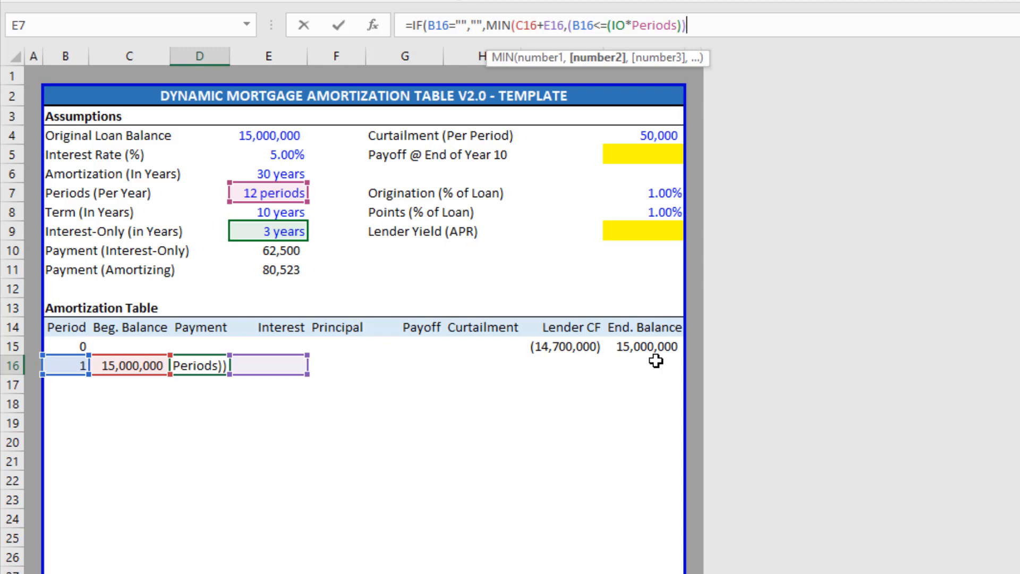
# Append *Payment_IO+(B16>(IO*Periods)) to the D16 Payment formula.
pyautogui.write('*')
pyautogui.press('Up')
pyautogui.press('Right')
pyautogui.press('Up')
pyautogui.press('Up')
pyautogui.press('Up')
pyautogui.press('Up')
pyautogui.press('Up')
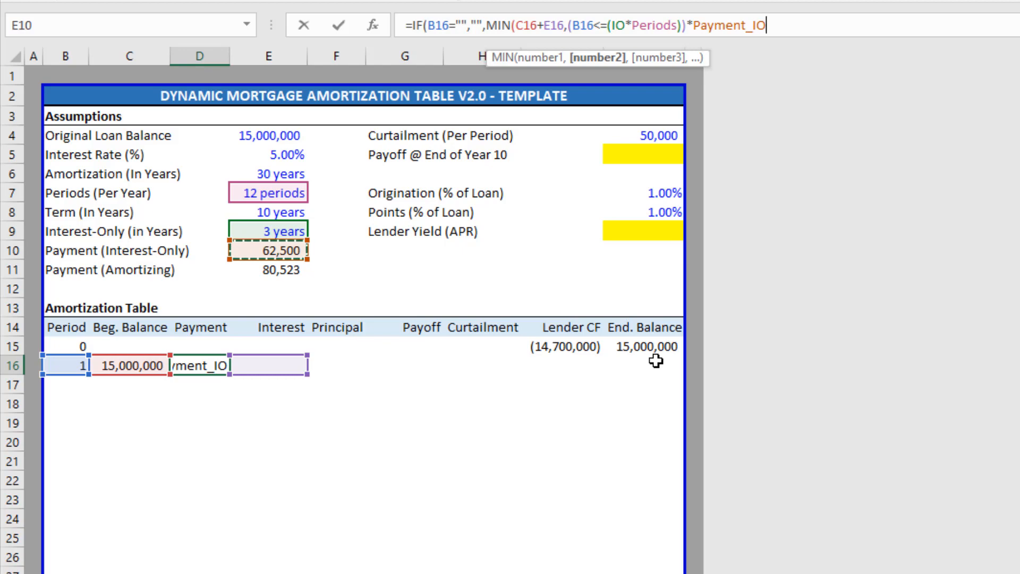
pyautogui.write('+')
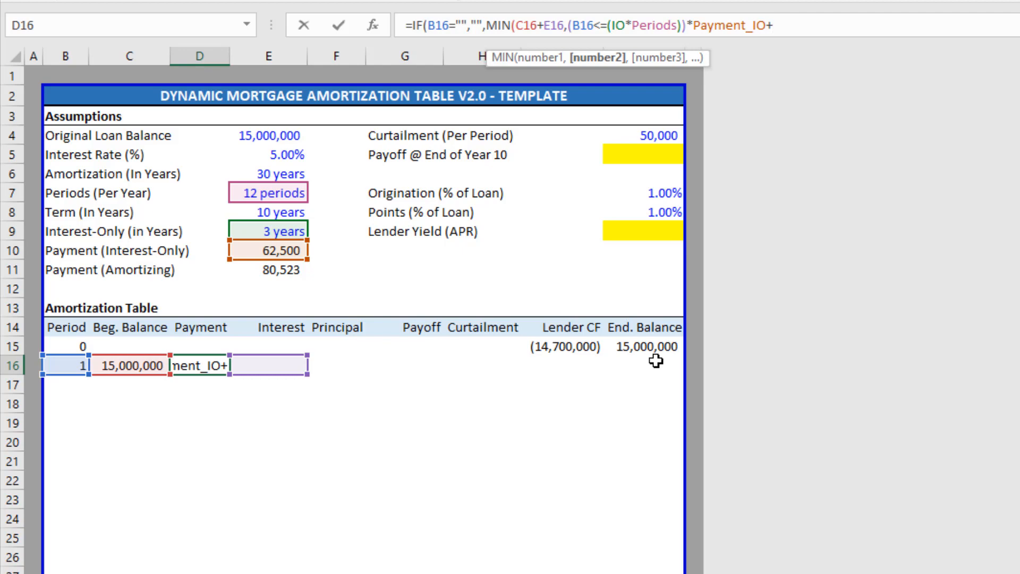
pyautogui.write('(')
pyautogui.press('Left')
pyautogui.press('Left')
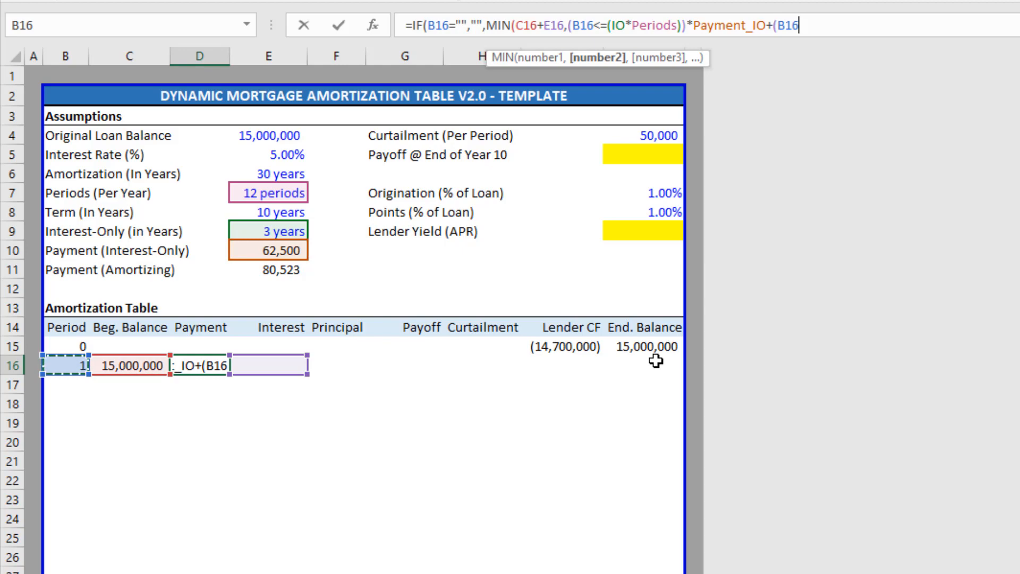
pyautogui.write('>')
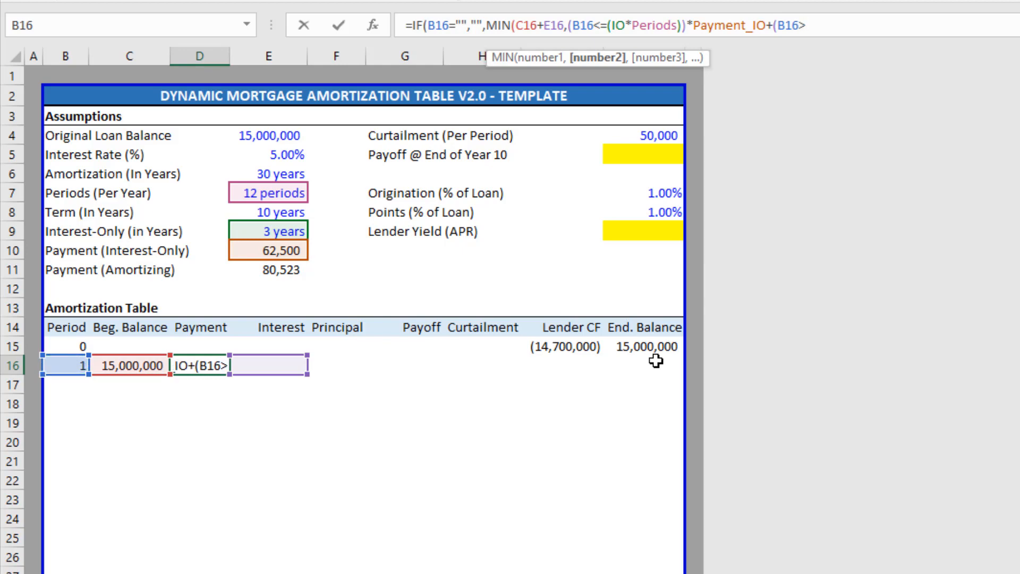
pyautogui.press('Right')
pyautogui.press('Up')
pyautogui.press('Up')
pyautogui.press('Up')
pyautogui.press('Up')
pyautogui.press('Up')
pyautogui.press('Up')
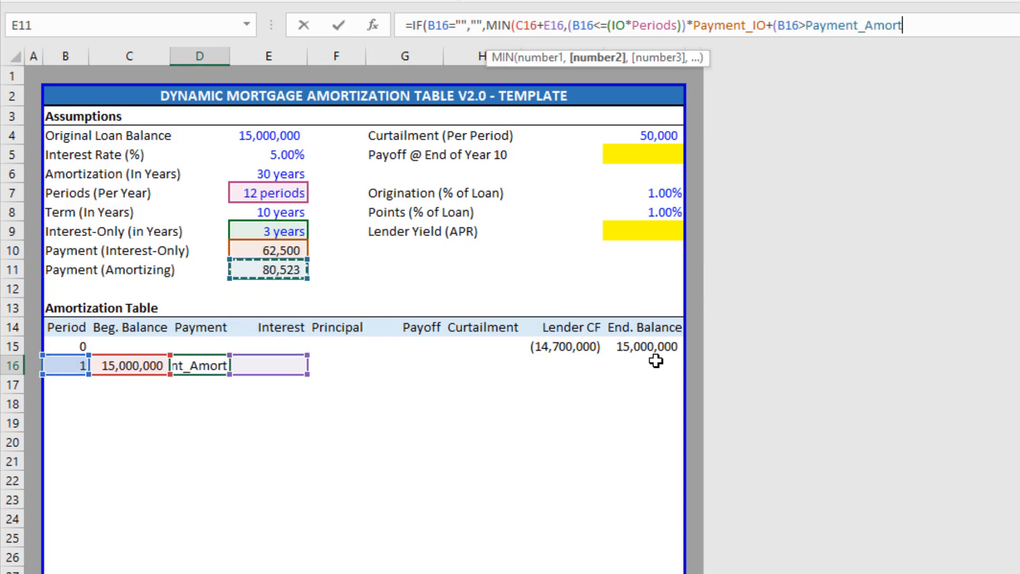
pyautogui.press('Up')
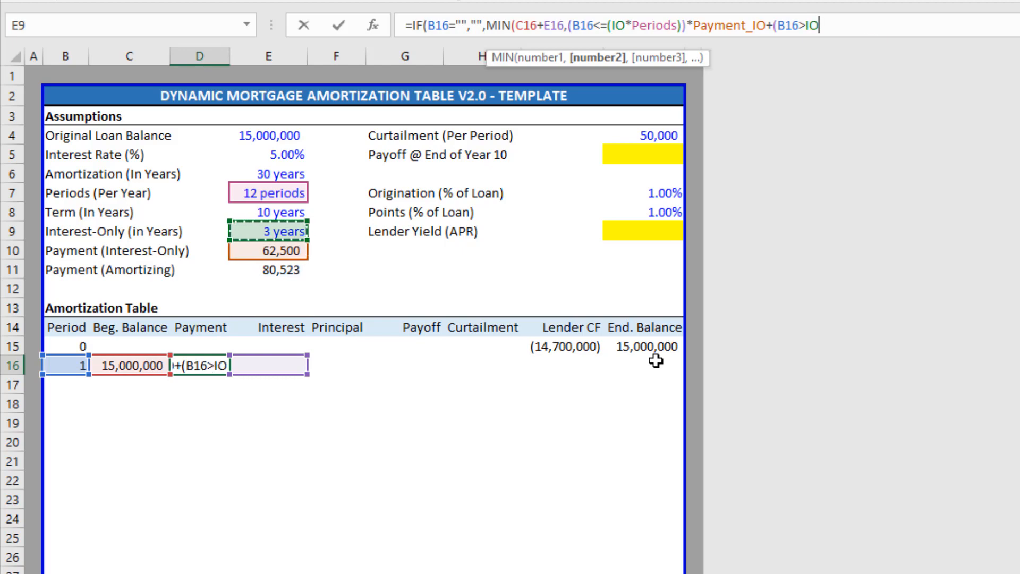
pyautogui.write('*')
pyautogui.press('Up')
pyautogui.press('Up')
pyautogui.press('Up')
pyautogui.press('Right')
pyautogui.press('Up')
pyautogui.press('Up')
pyautogui.press('Up')
pyautogui.press('Up')
pyautogui.press('Up')
pyautogui.press('Up')
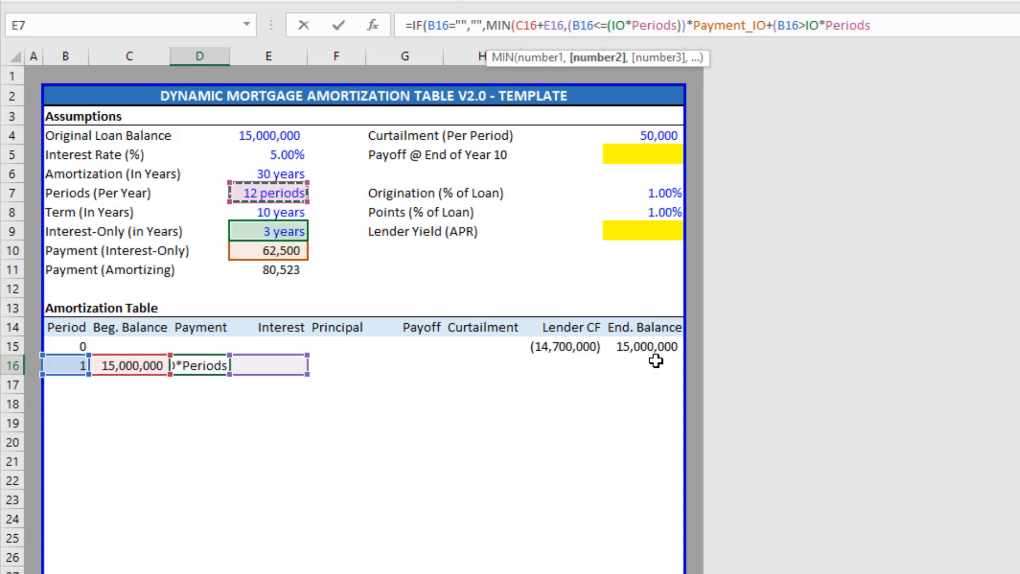
pyautogui.write('))')
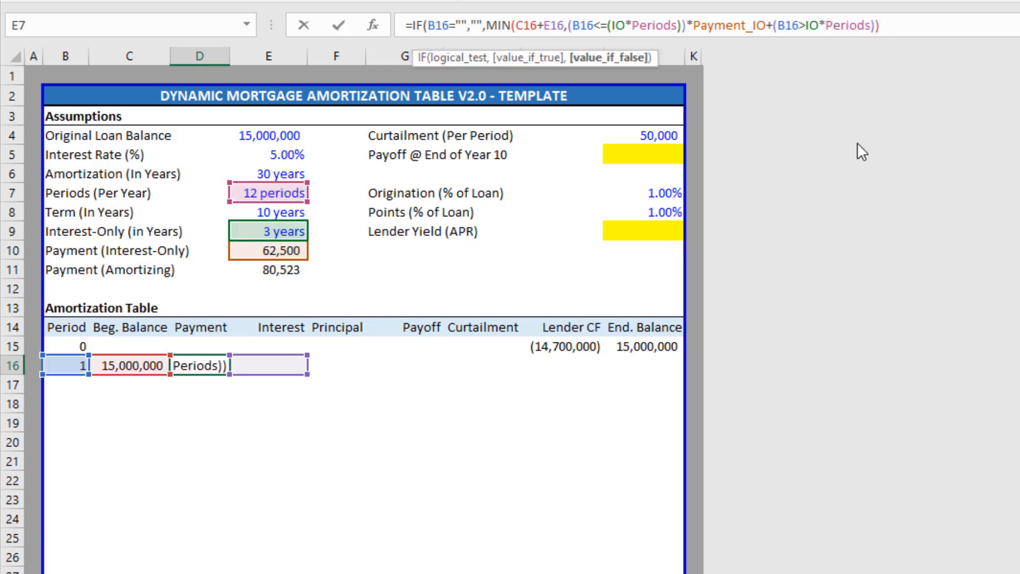
# Fix the parentheses around IO, multiply by Payment_Amort, and commit, showing 62,500.
pyautogui.click(814, 24)
pyautogui.press('Left')
pyautogui.press('Left')
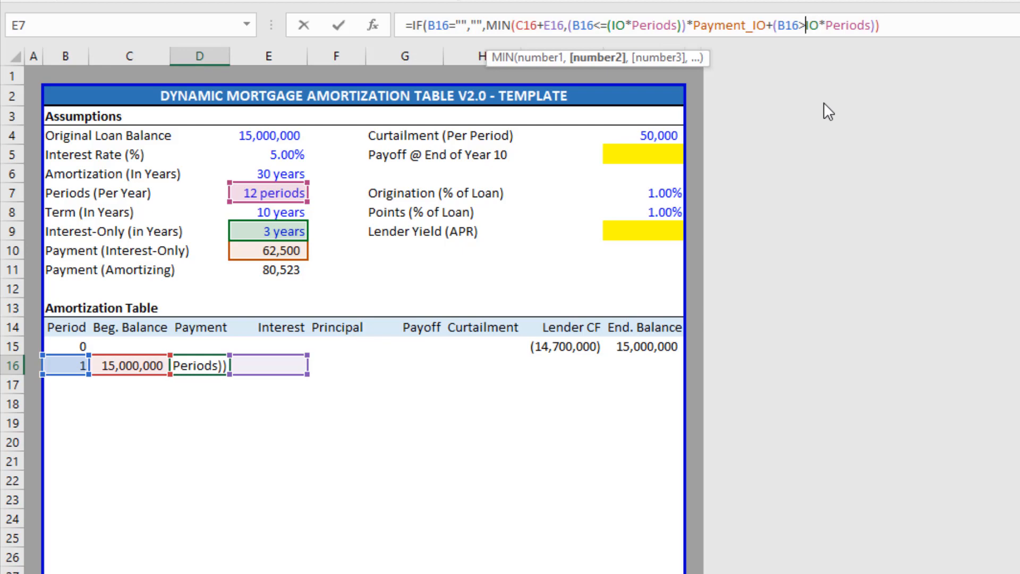
pyautogui.write('(')
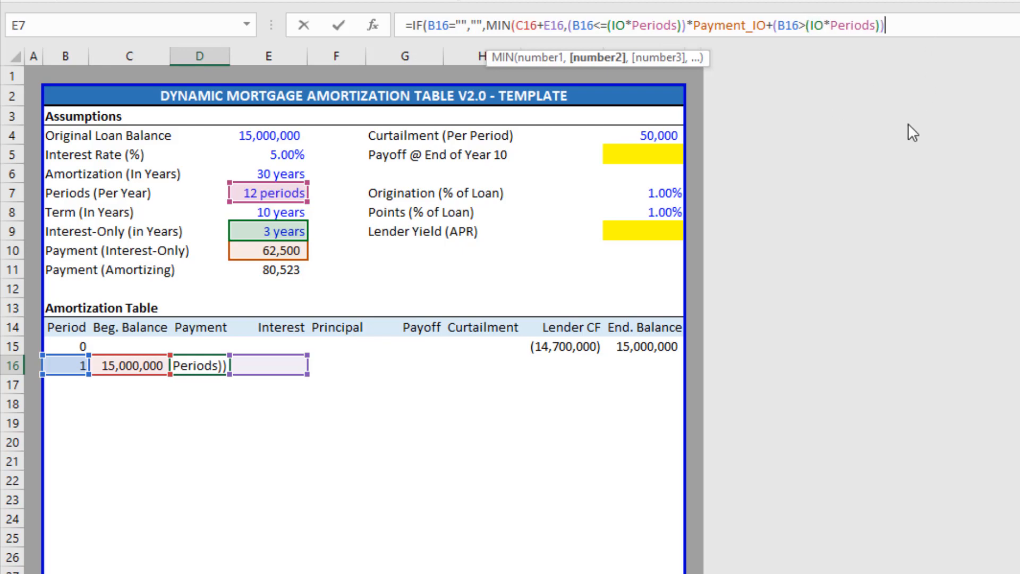
pyautogui.write('*')
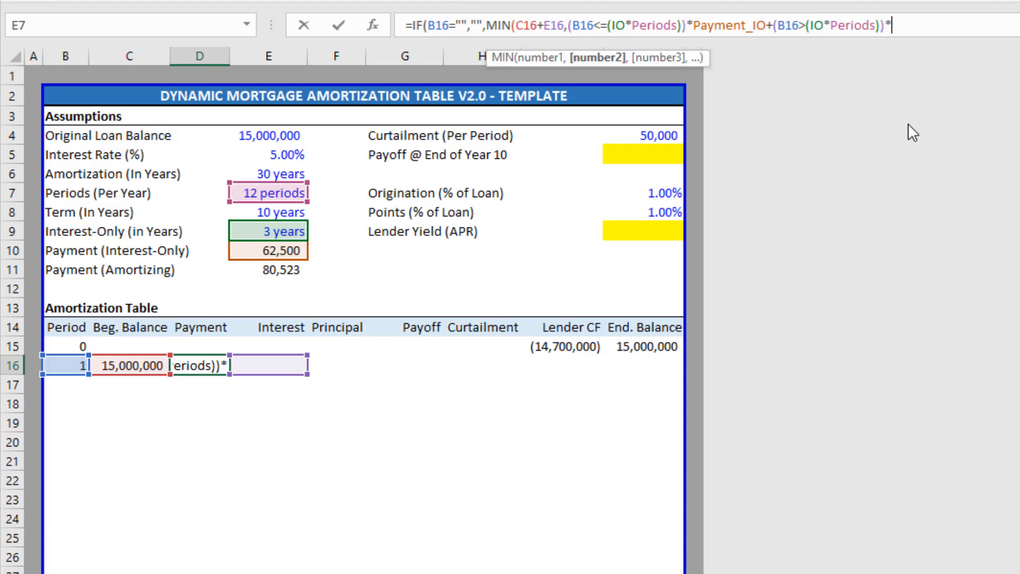
pyautogui.click(281, 271)
pyautogui.write('))')
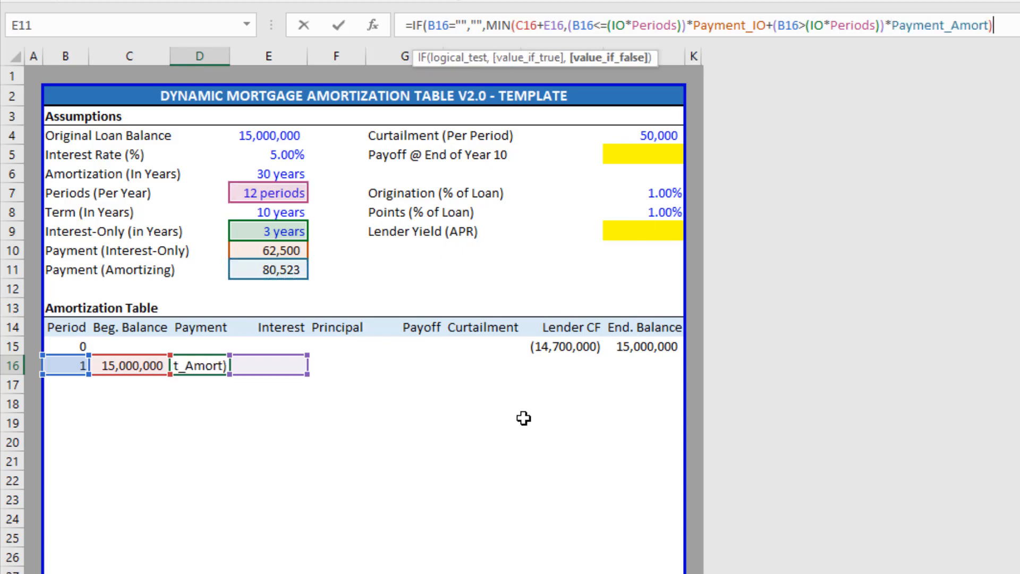
pyautogui.press('Return')
pyautogui.press('Up')
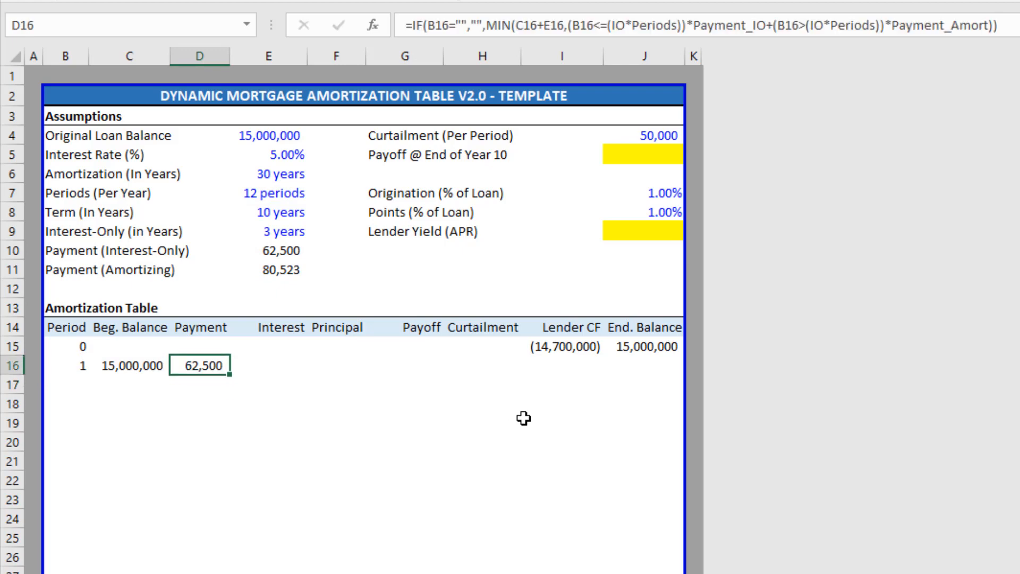
pyautogui.press('Up')
pyautogui.press('Right')
pyautogui.press('Up')
pyautogui.press('Up')
pyautogui.press('Up')
pyautogui.press('Up')
pyautogui.press('Up')
pyautogui.press('Up')
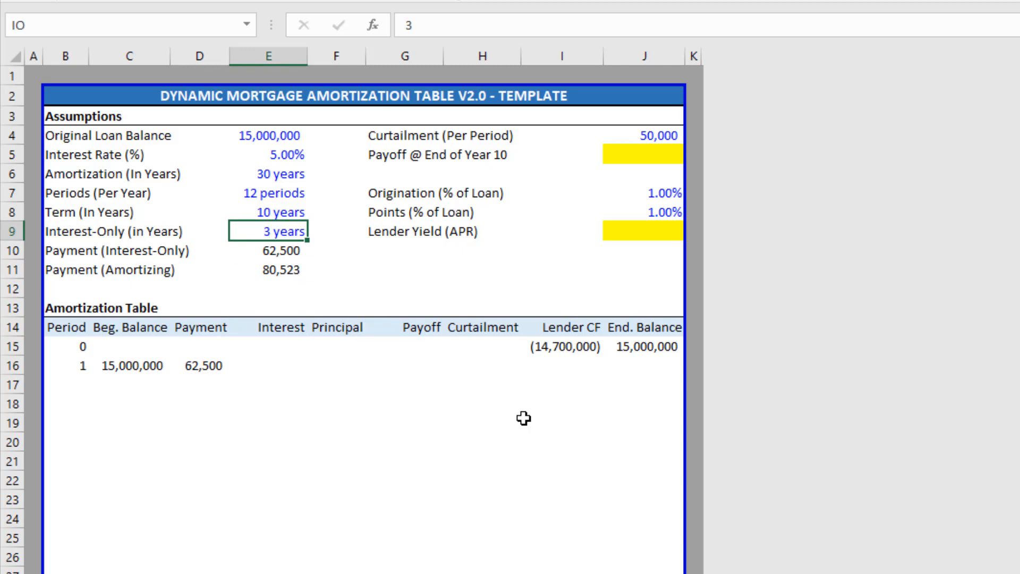
pyautogui.write('0')
pyautogui.press('Return')
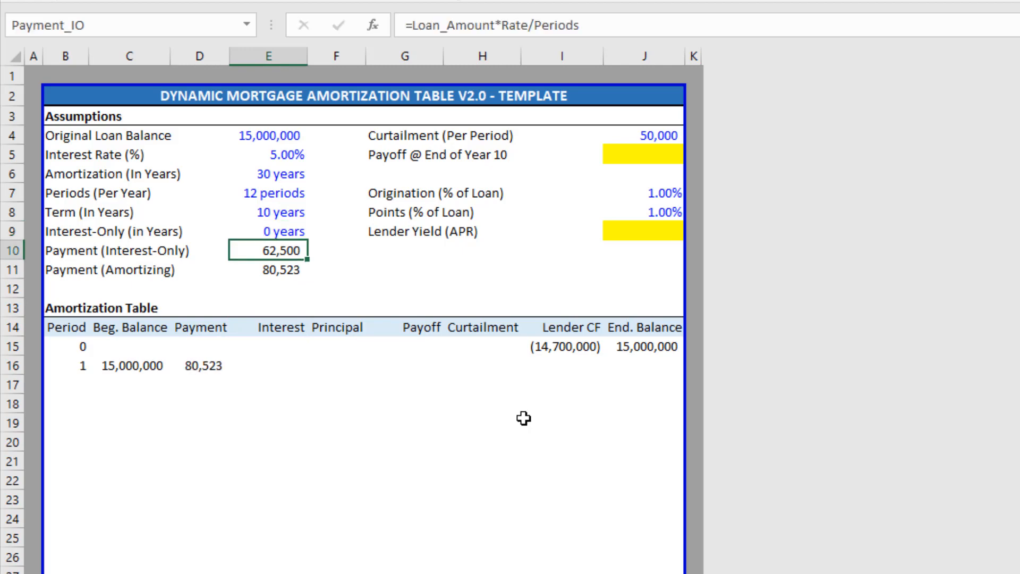
pyautogui.press('Left')
pyautogui.press('Down')
pyautogui.press('Down')
pyautogui.press('Down')
pyautogui.press('Down')
pyautogui.press('Down')
pyautogui.press('Down')
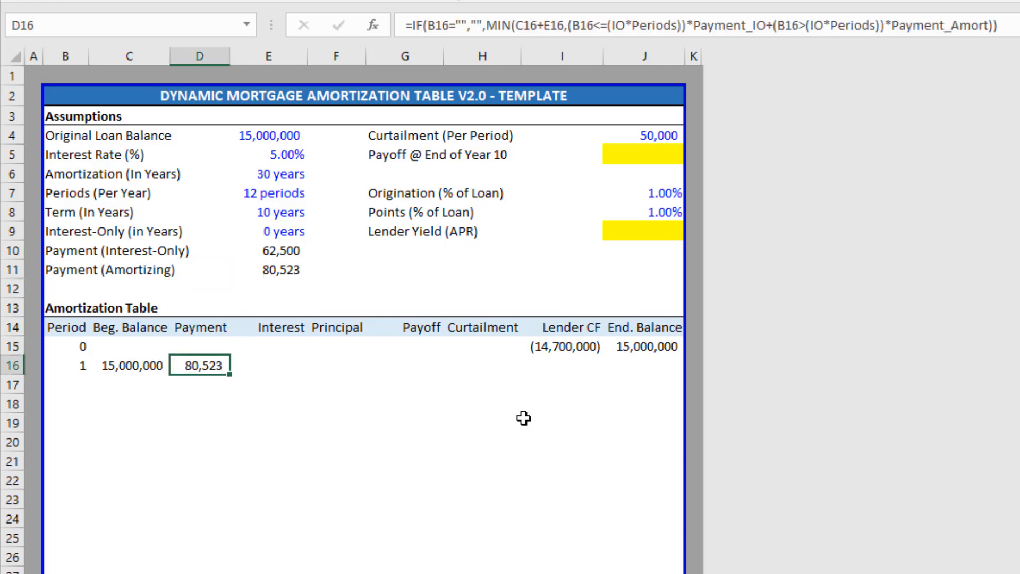
pyautogui.hotkey('ctrl', 'z')
pyautogui.press('Down')
pyautogui.press('Down')
pyautogui.press('Down')
pyautogui.press('Down')
pyautogui.press('Down')
pyautogui.press('Down')
pyautogui.press('Down')
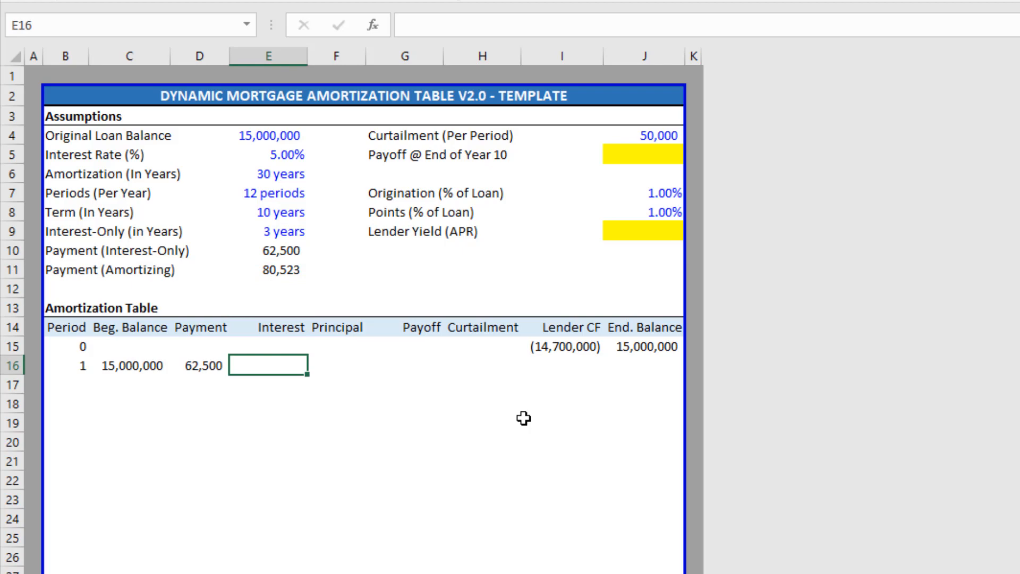
# Enter =IF(B16="","",C16*Rate/Periods) in E16, giving period 1 interest of 62,500.
pyautogui.write('=IF(')
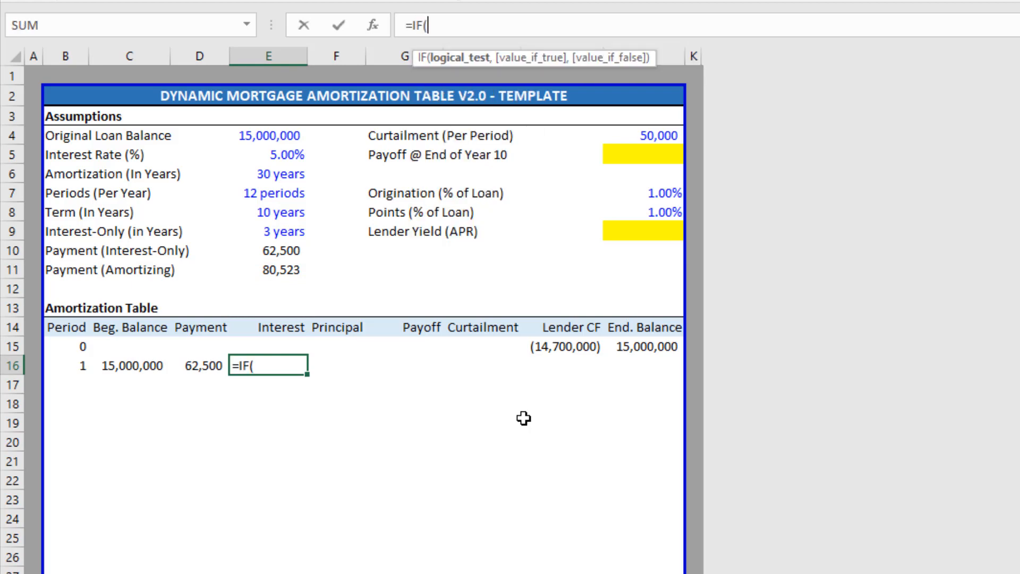
pyautogui.press('Left')
pyautogui.press('Left')
pyautogui.press('Left')
pyautogui.write('="",""')
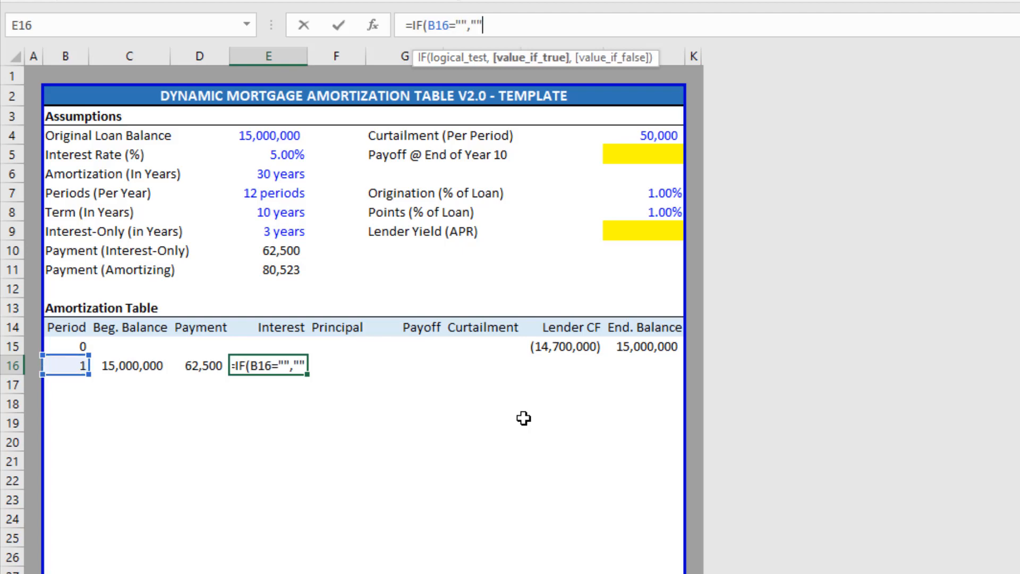
pyautogui.write(',')
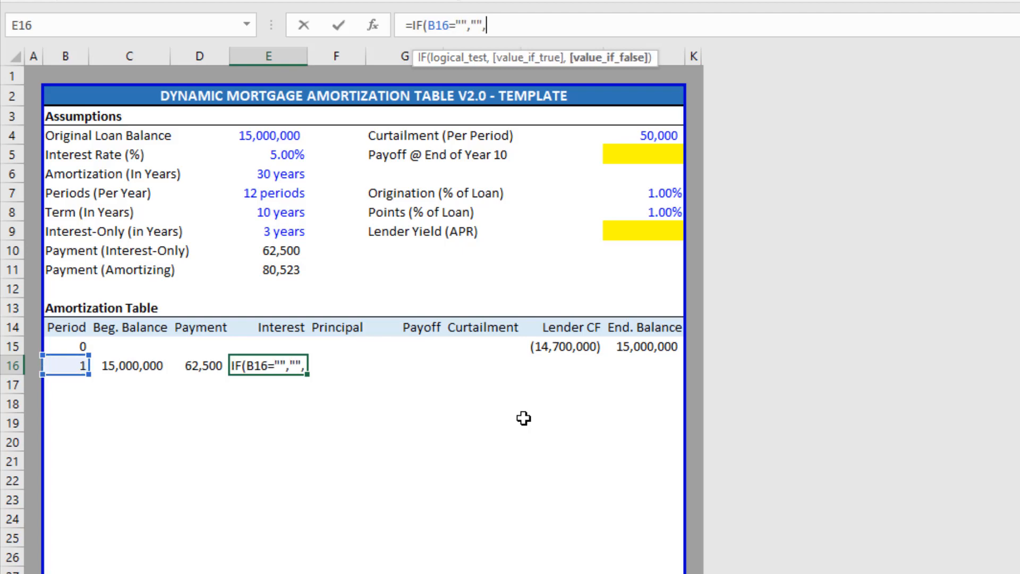
pyautogui.press('Left')
pyautogui.press('Left')
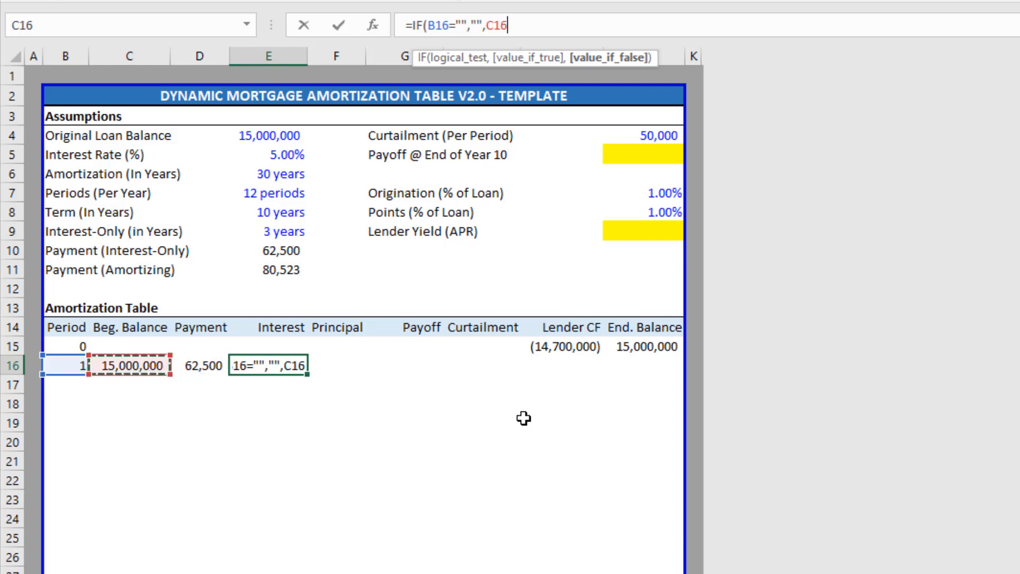
pyautogui.write('*')
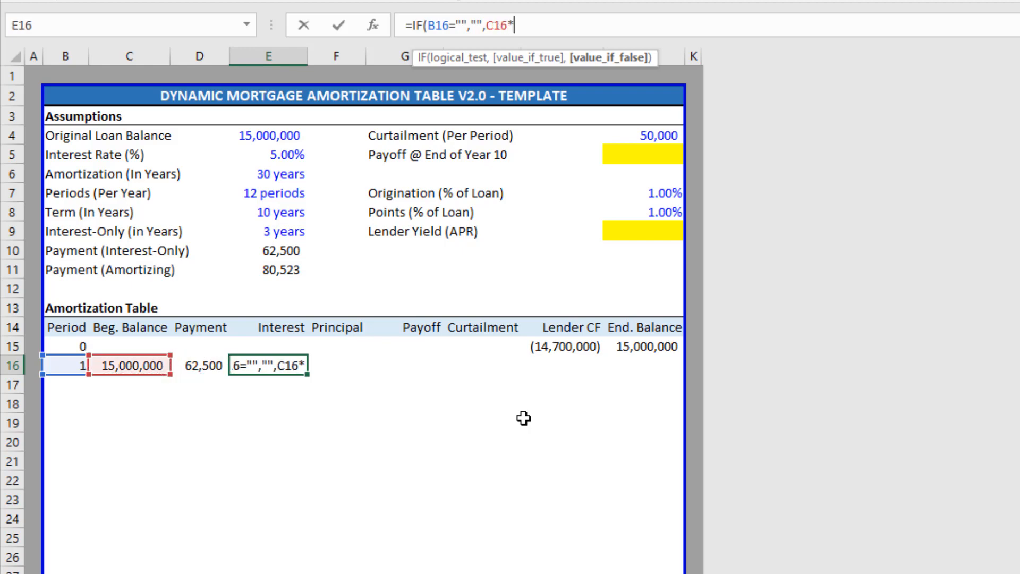
pyautogui.press('Left')
pyautogui.press('Up')
pyautogui.press('Up')
pyautogui.press('Up')
pyautogui.press('Right')
pyautogui.press('Up')
pyautogui.press('Up')
pyautogui.press('Up')
pyautogui.press('Up')
pyautogui.press('Up')
pyautogui.press('Up')
pyautogui.press('Up')
pyautogui.press('Up')
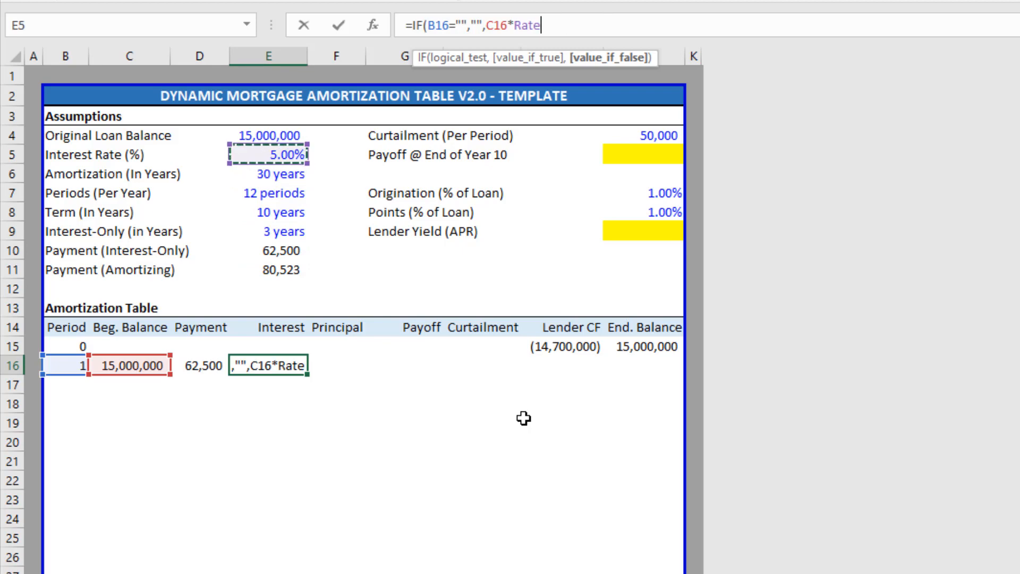
pyautogui.write('/')
pyautogui.press('Up')
pyautogui.press('Up')
pyautogui.press('Up')
pyautogui.press('Up')
pyautogui.press('Up')
pyautogui.press('Up')
pyautogui.press('Up')
pyautogui.press('Up')
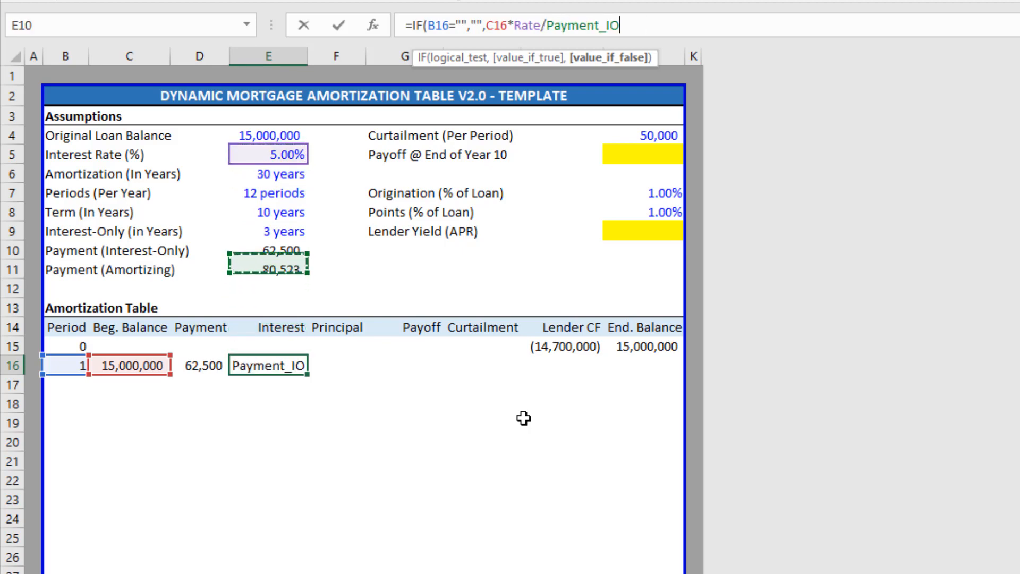
pyautogui.press('Up')
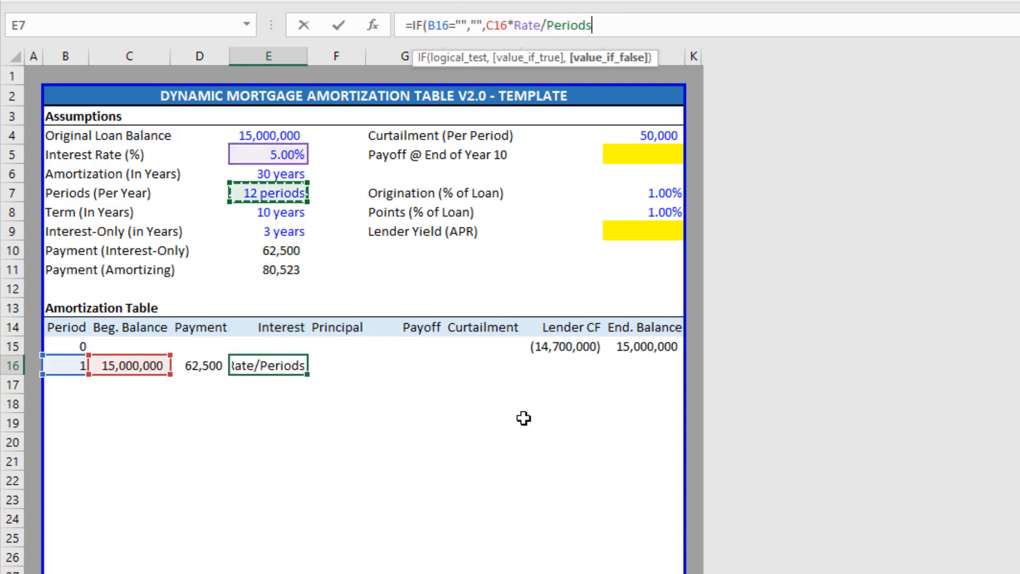
pyautogui.write(')')
pyautogui.press('Return')
pyautogui.press('Up')
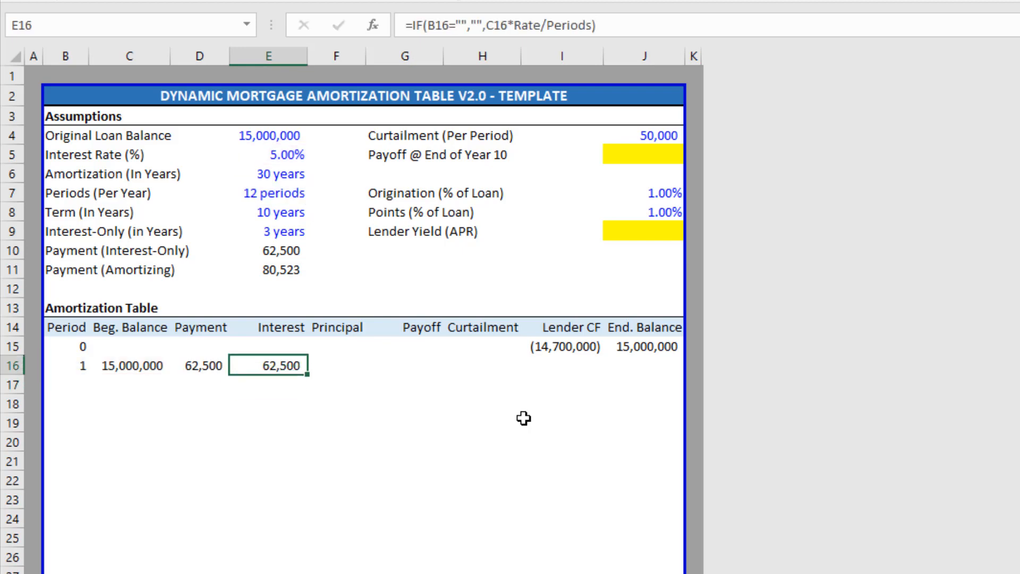
pyautogui.press('Left')
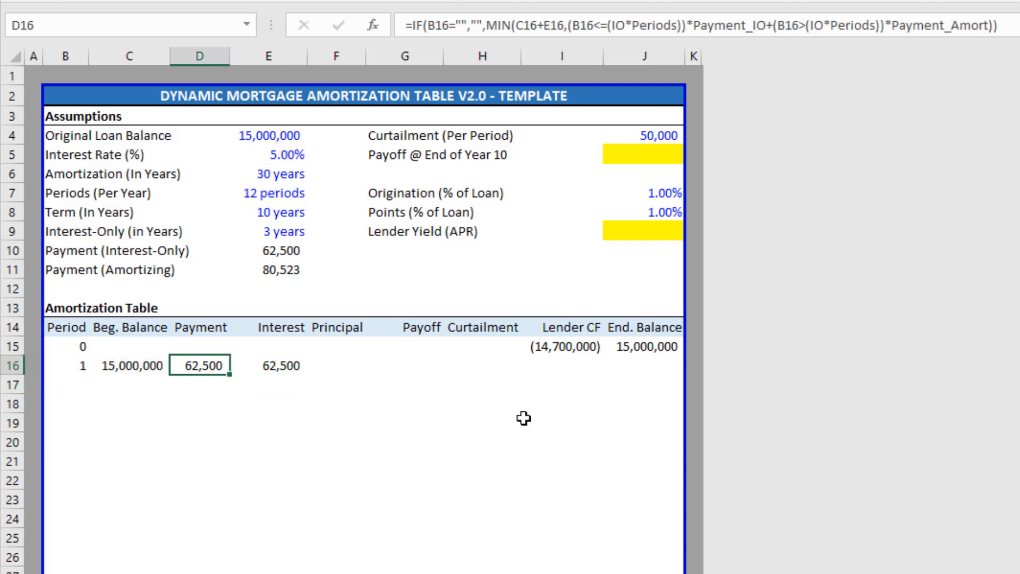
# Enter =IF(B16="","",D16-E16) in the period 1 Principal cell F16.
pyautogui.hotkey('shift', 'Right')
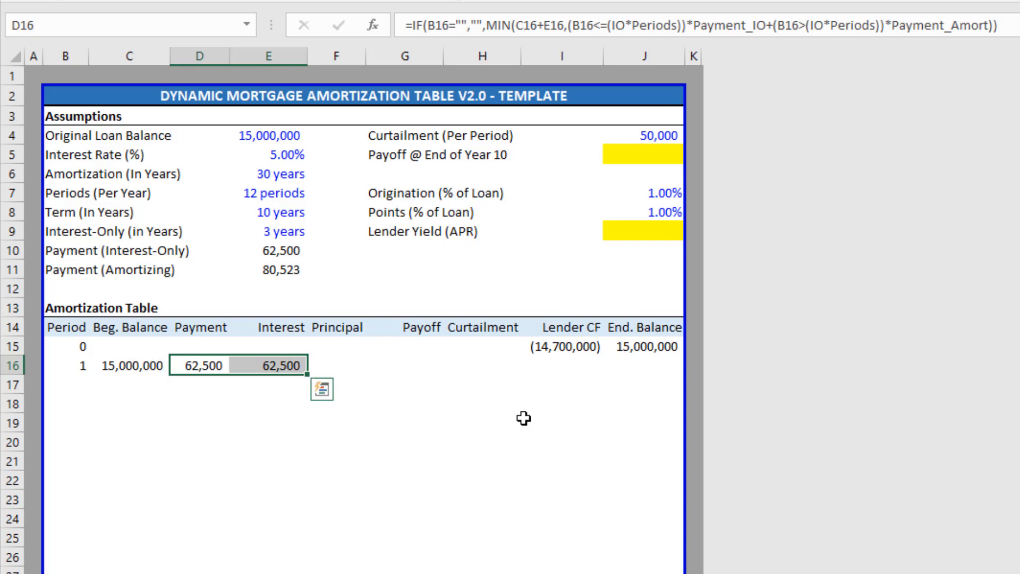
pyautogui.press('Right')
pyautogui.press('Right')
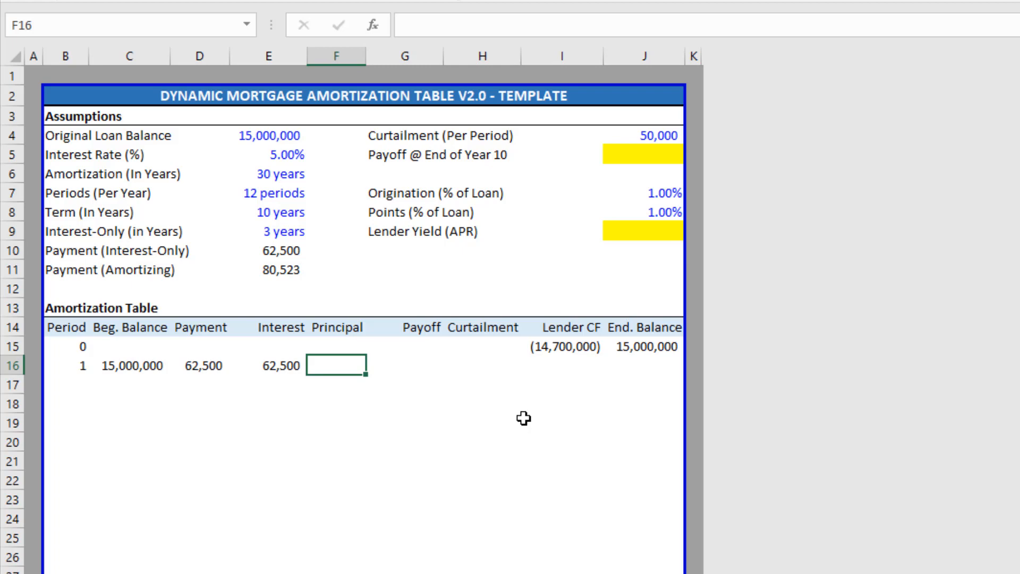
pyautogui.moveTo(415, 325); pyautogui.dragTo(417, 360)
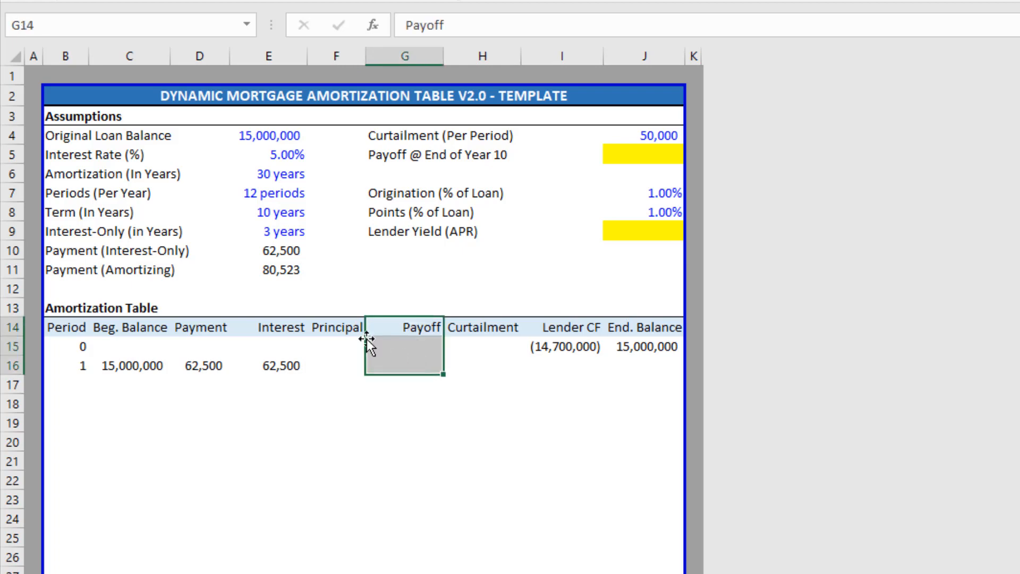
pyautogui.click(347, 328)
pyautogui.click(350, 365)
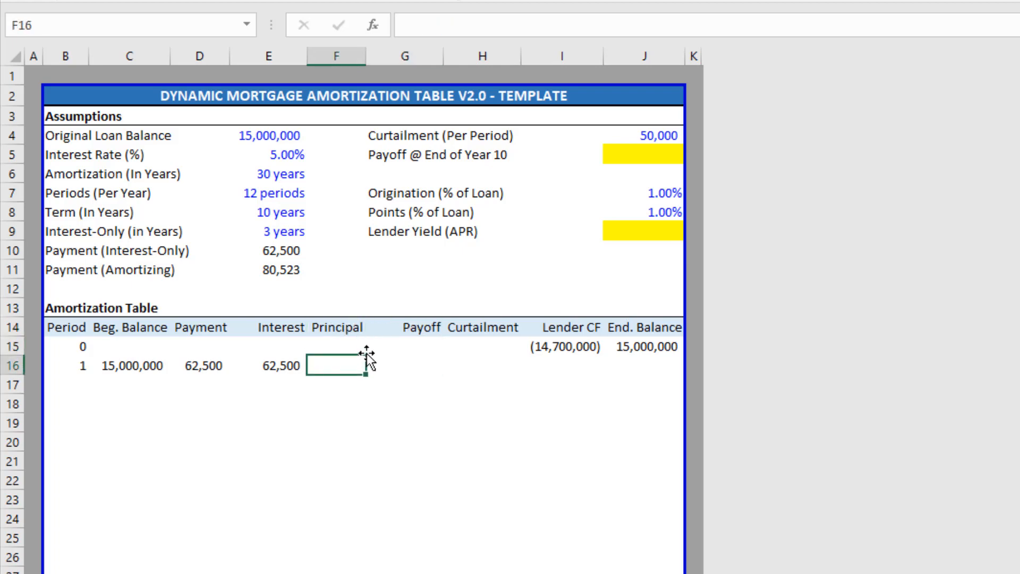
pyautogui.write('=if')
pyautogui.press('Tab')
pyautogui.press('Left')
pyautogui.press('Left')
pyautogui.press('Left')
pyautogui.press('Left')
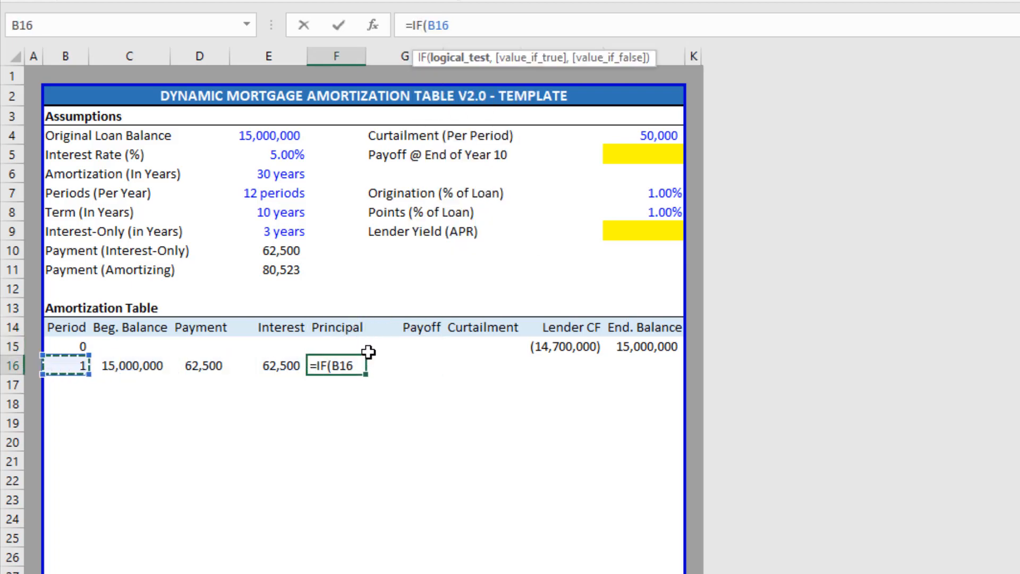
pyautogui.write('="","",')
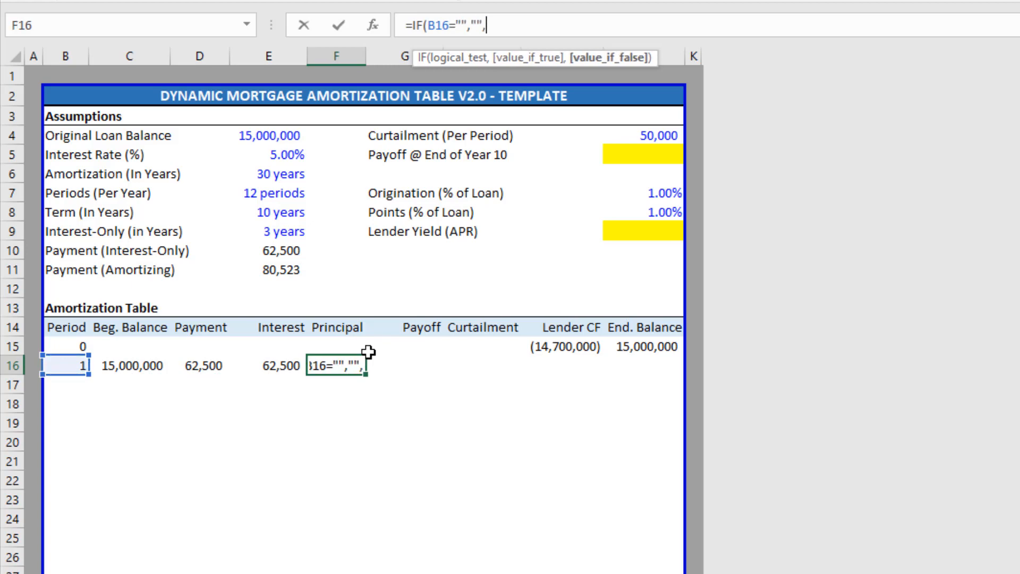
pyautogui.press('Left')
pyautogui.press('Left')
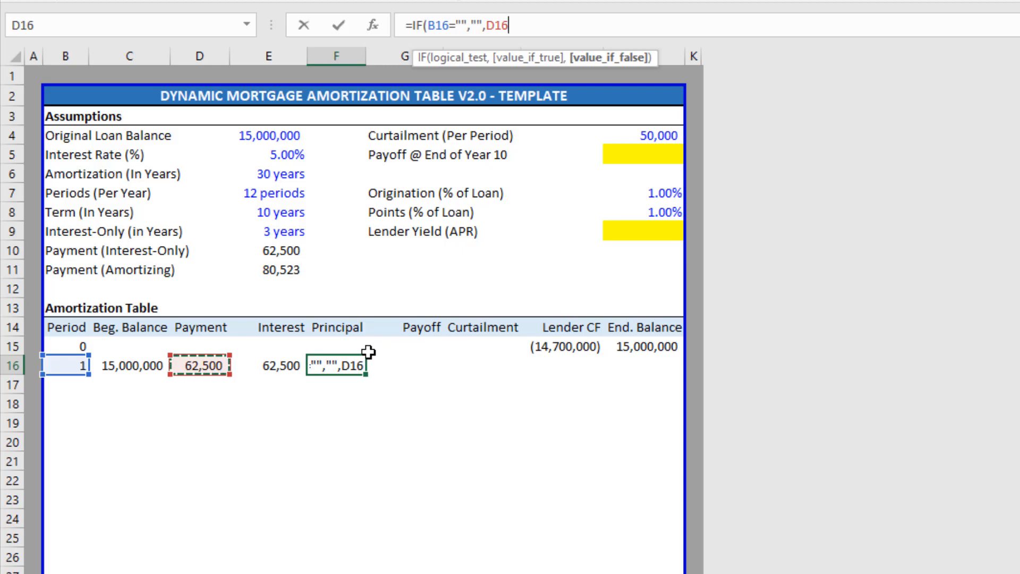
pyautogui.write('-')
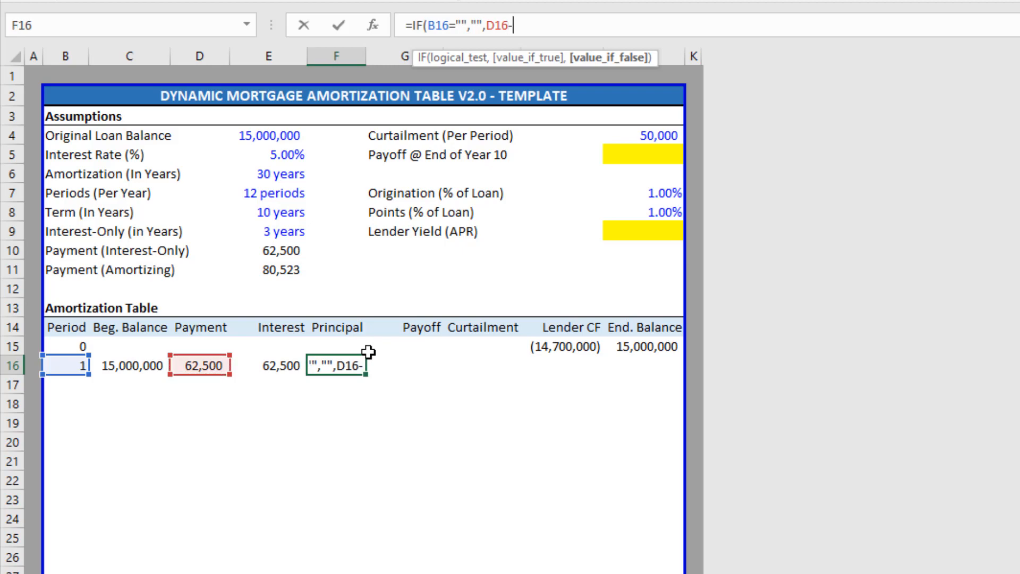
pyautogui.press('Left')
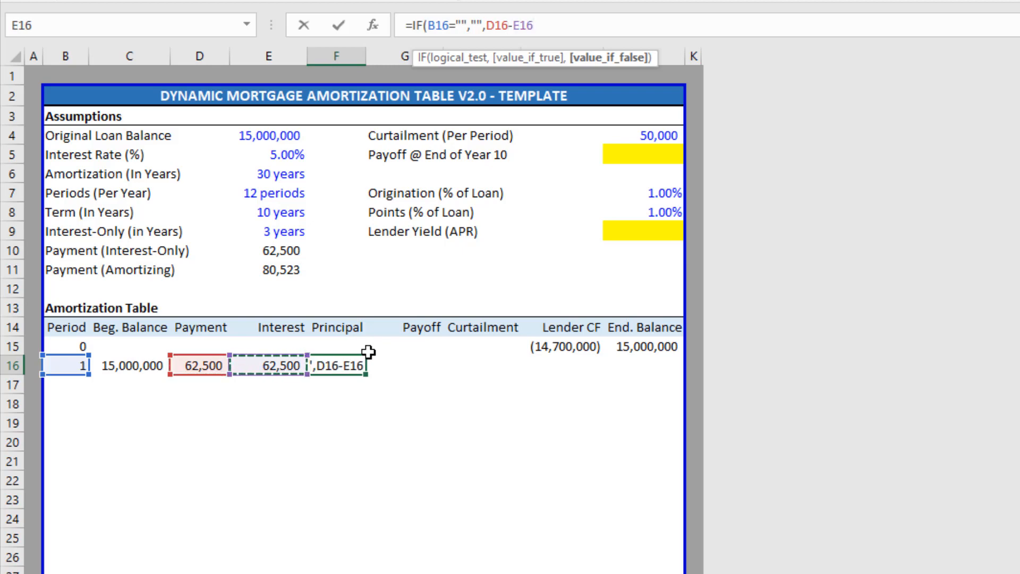
pyautogui.press('Return')
# Check the loan Term input of 10 years, then select the Payoff cell G16.
pyautogui.press('Up')
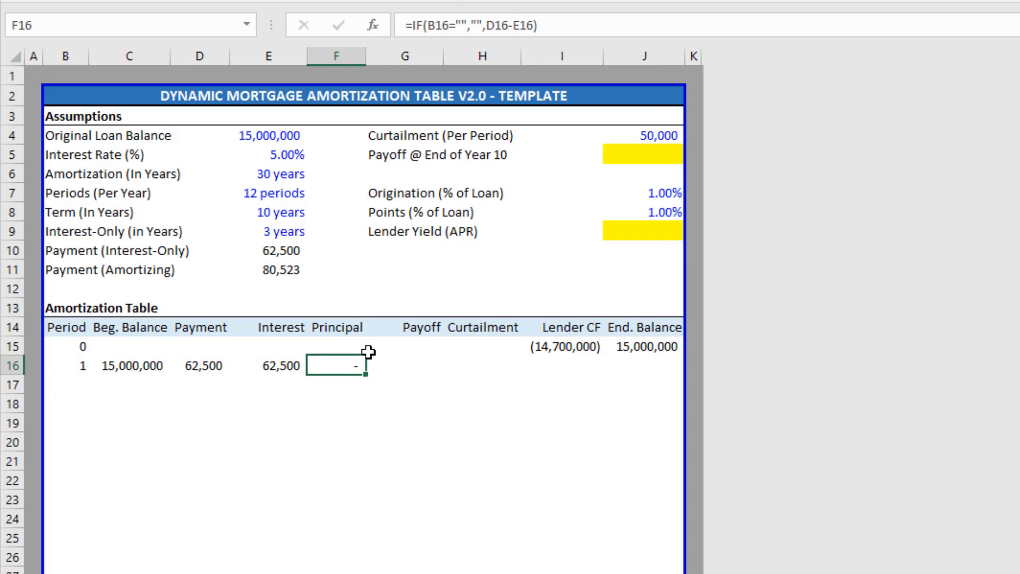
pyautogui.press('Right')
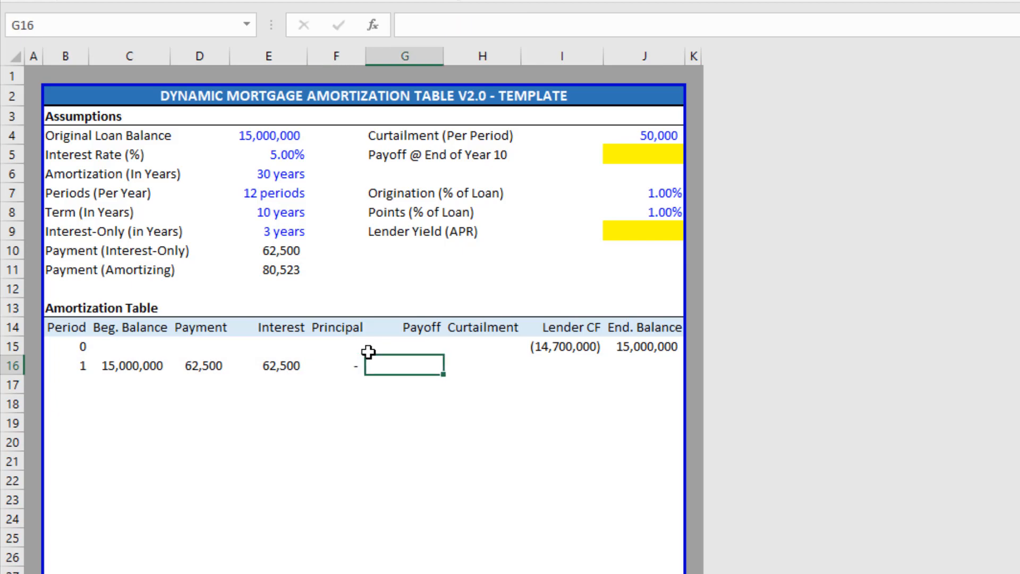
pyautogui.click(282, 214)
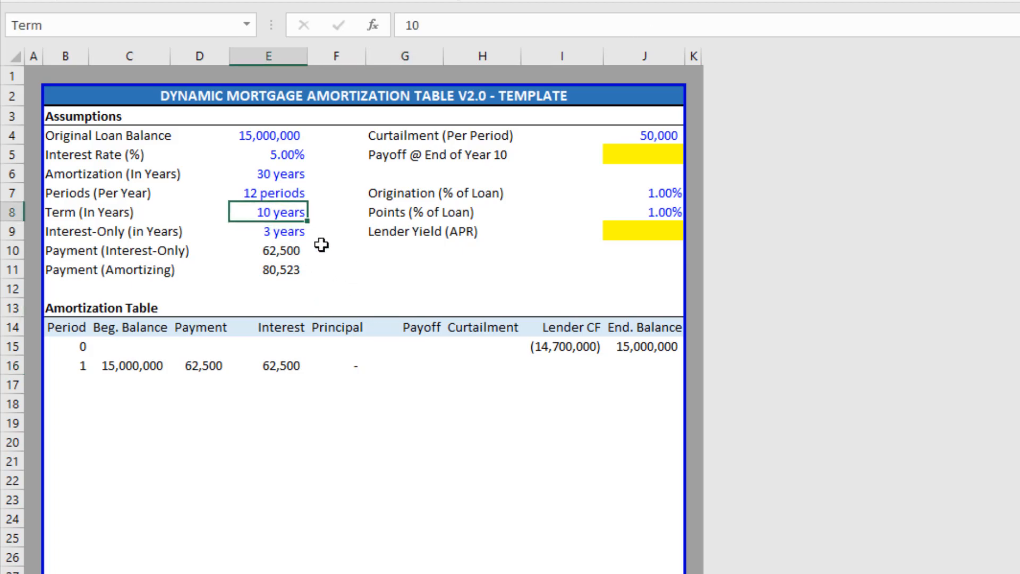
pyautogui.click(421, 365)
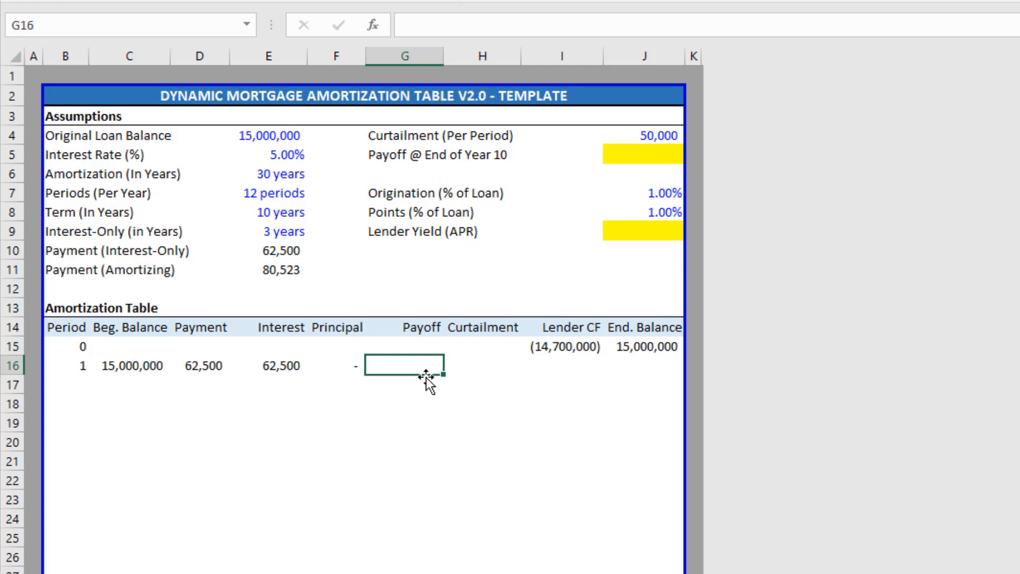
# In G16, begin =IF(B16="","",(B16=Term*Periods)*( testing for the final term period.
pyautogui.write('=IF(')
pyautogui.press('Left')
pyautogui.press('Left')
pyautogui.press('Left')
pyautogui.press('Left')
pyautogui.press('Left')
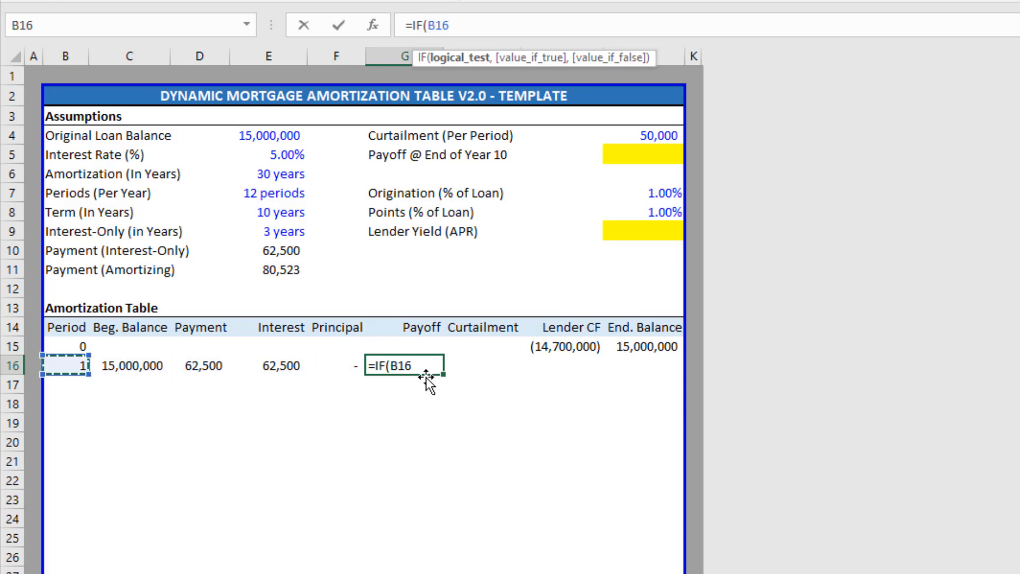
pyautogui.write('="",""')
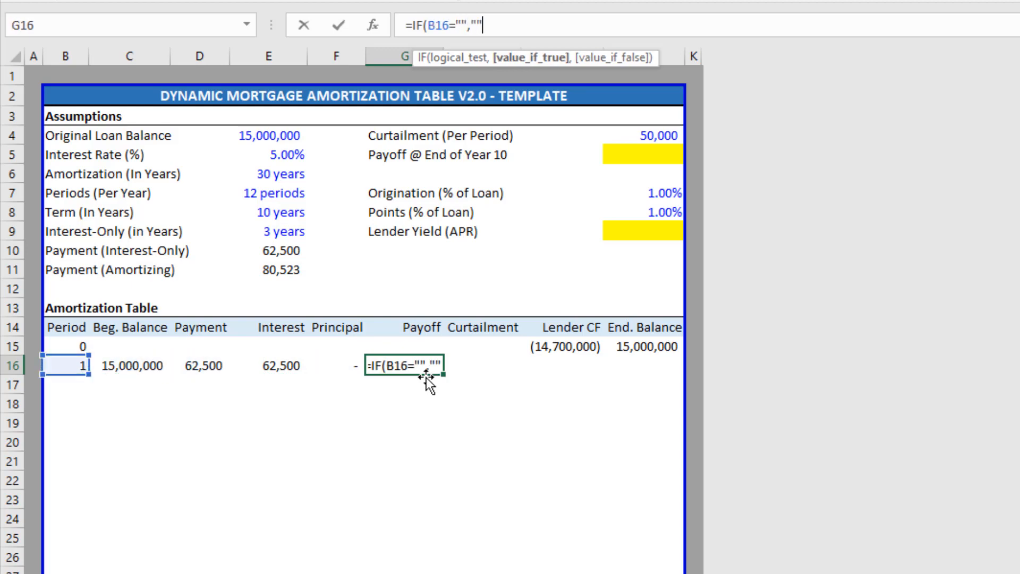
pyautogui.write(',')
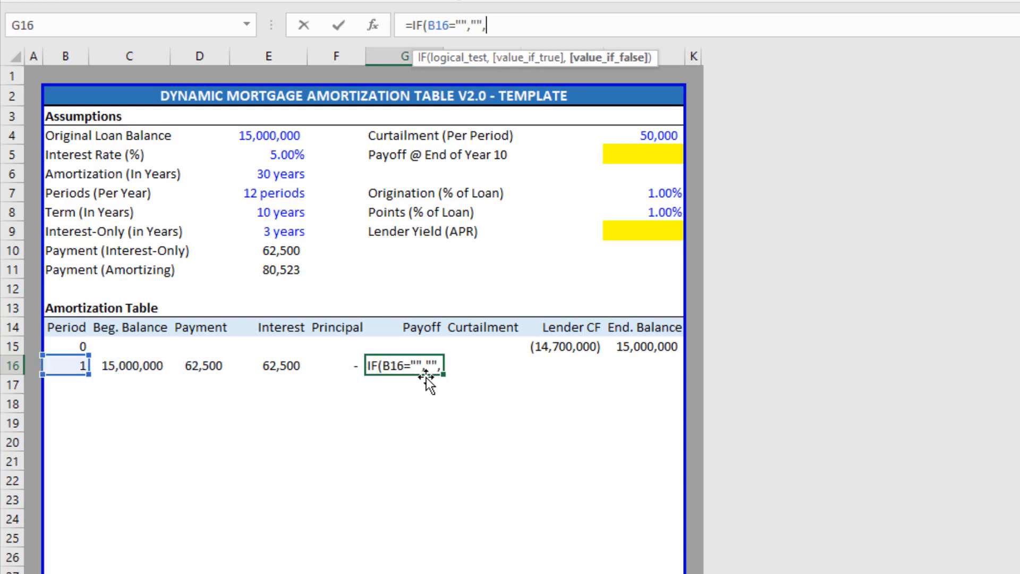
pyautogui.write('(')
pyautogui.press('Left')
pyautogui.press('Left')
pyautogui.press('Left')
pyautogui.press('Left')
pyautogui.press('Left')
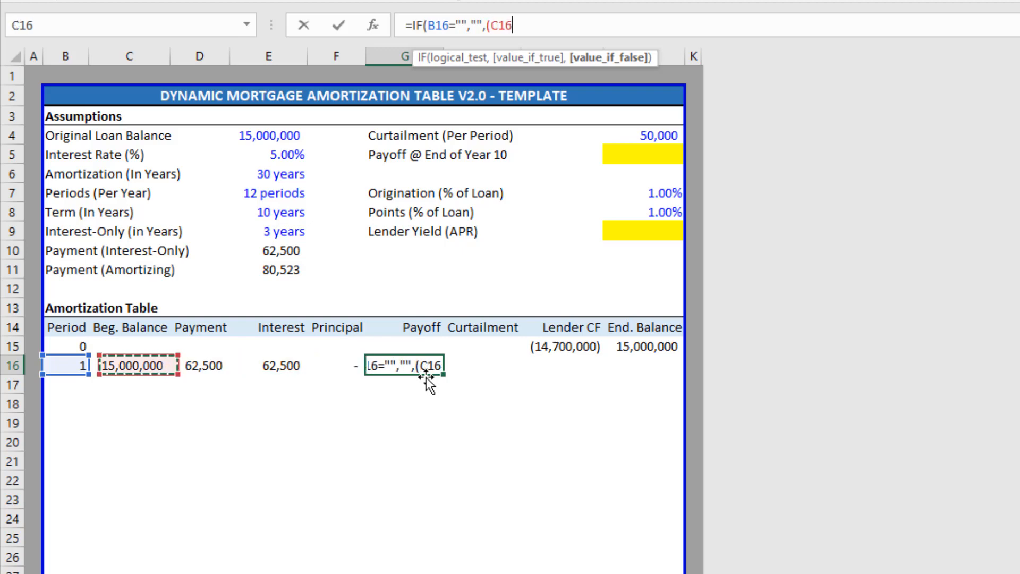
pyautogui.write('=')
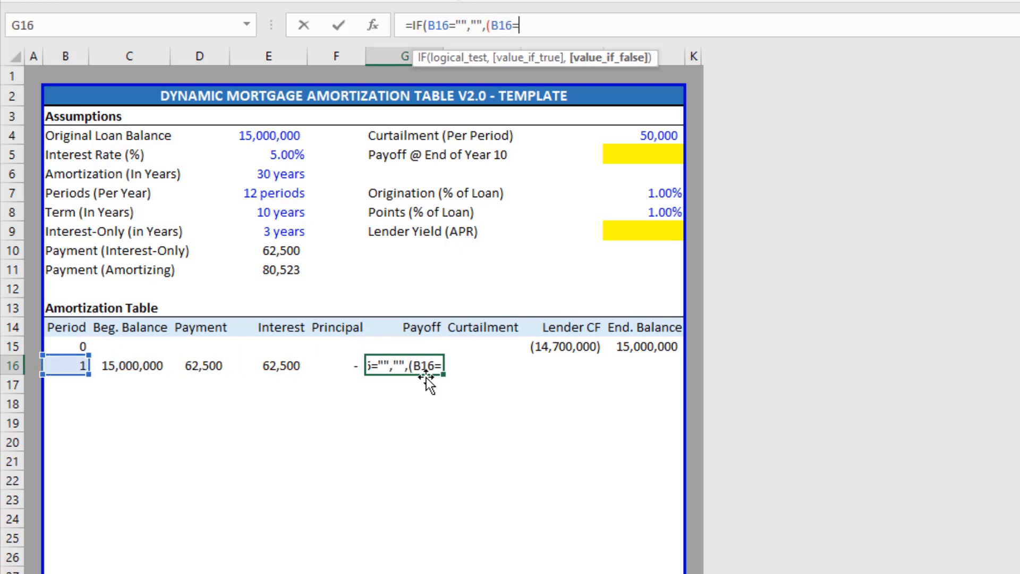
pyautogui.press('Left')
pyautogui.press('Up')
pyautogui.press('Left')
pyautogui.press('Up')
pyautogui.press('Up')
pyautogui.press('Up')
pyautogui.press('Up')
pyautogui.press('Up')
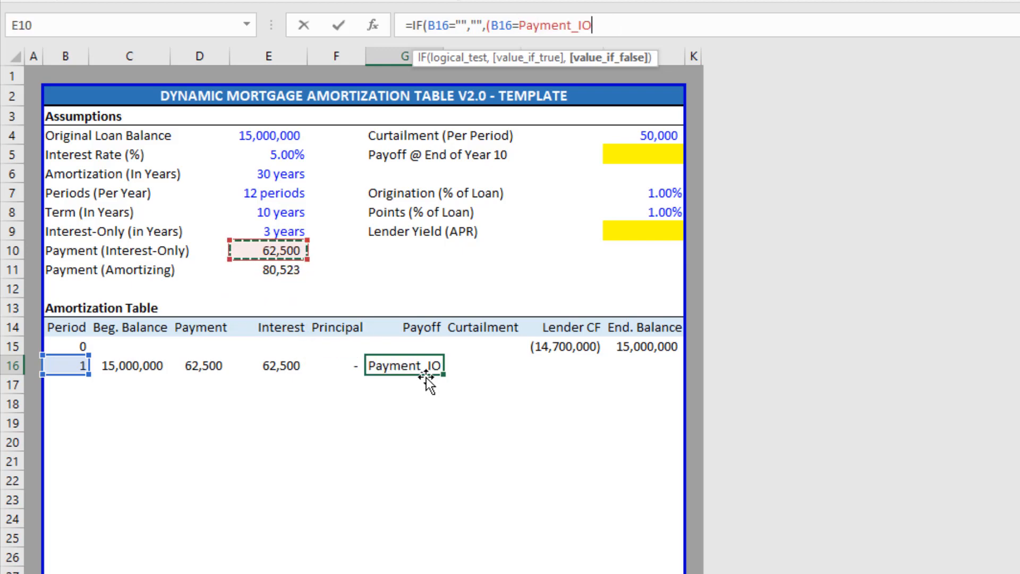
pyautogui.press('Up')
pyautogui.press('Up')
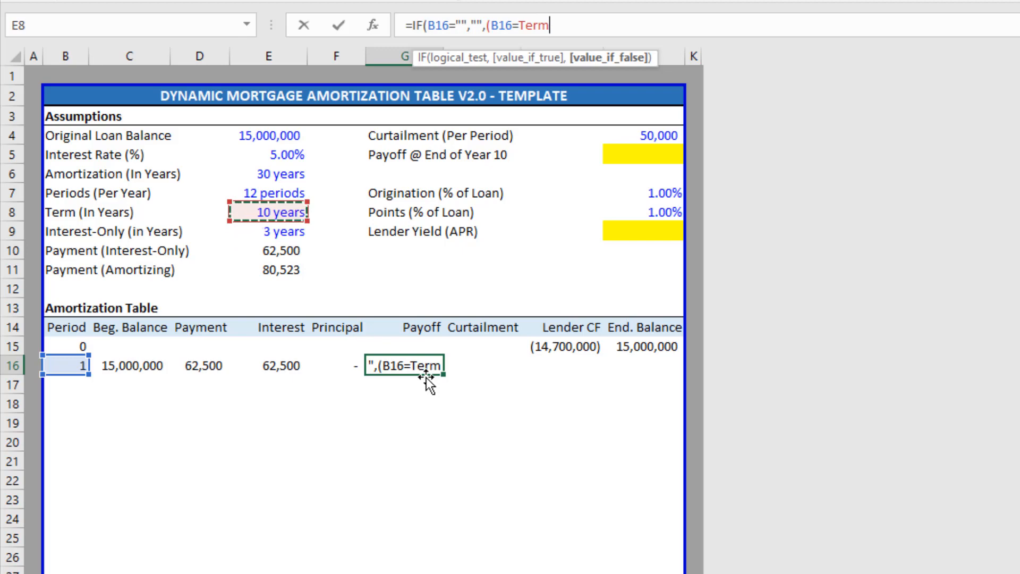
pyautogui.write('*')
pyautogui.press('Left')
pyautogui.press('Up')
pyautogui.press('Left')
pyautogui.press('Up')
pyautogui.press('Up')
pyautogui.press('Up')
pyautogui.press('Up')
pyautogui.press('Up')
pyautogui.press('Up')
pyautogui.press('Up')
pyautogui.press('Up')
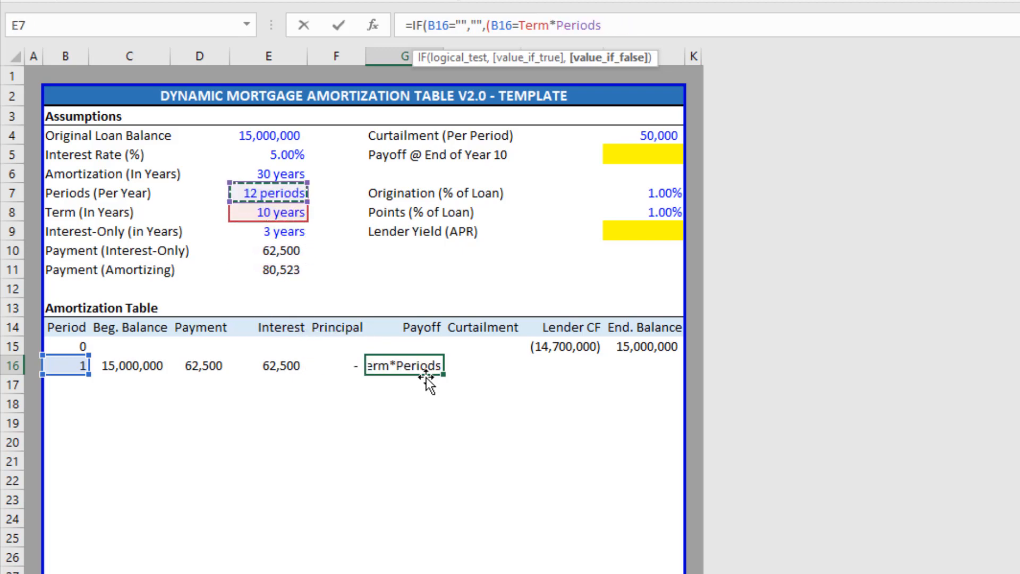
pyautogui.write(')')
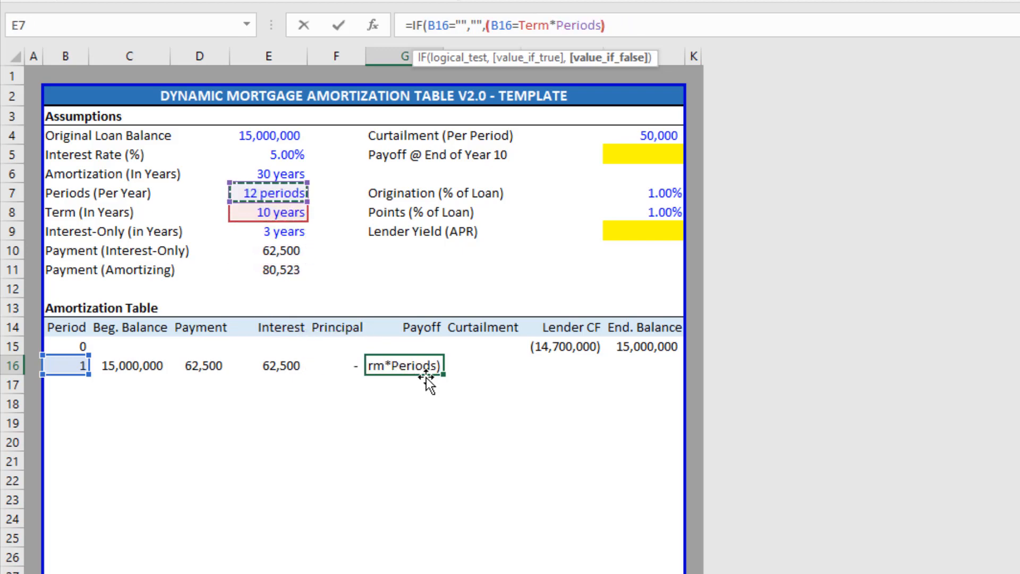
pyautogui.write('*')
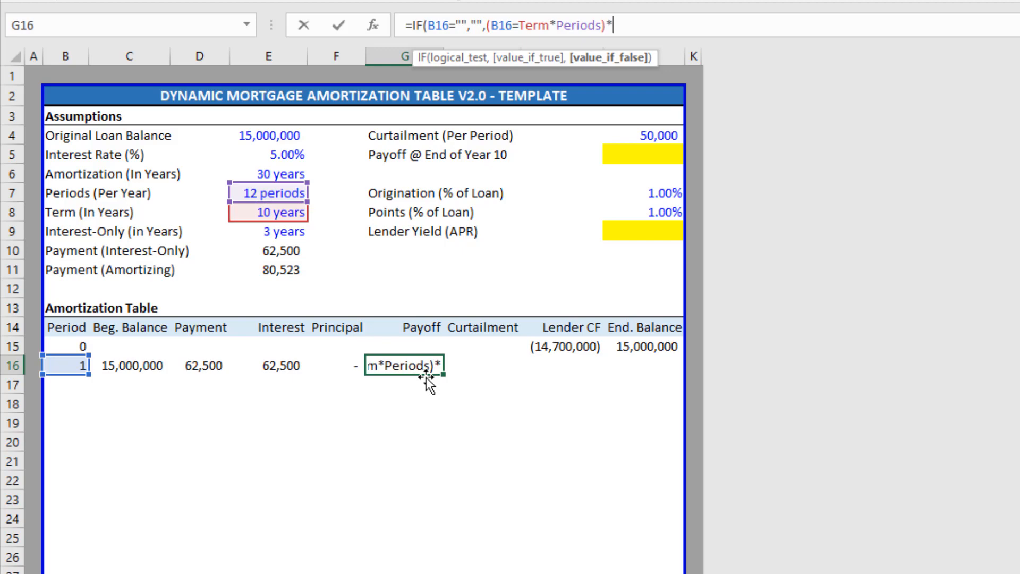
pyautogui.write('(')
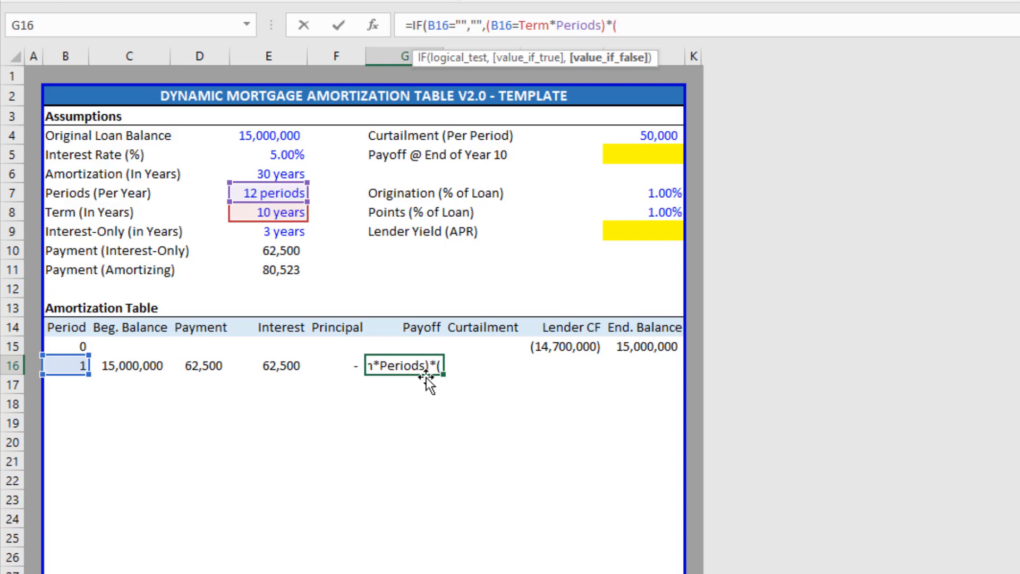
# Multiply by the remaining balance C16-F16-H16 and commit, showing a dash.
pyautogui.press('Left')
pyautogui.press('Left')
pyautogui.press('Left')
pyautogui.press('Left')
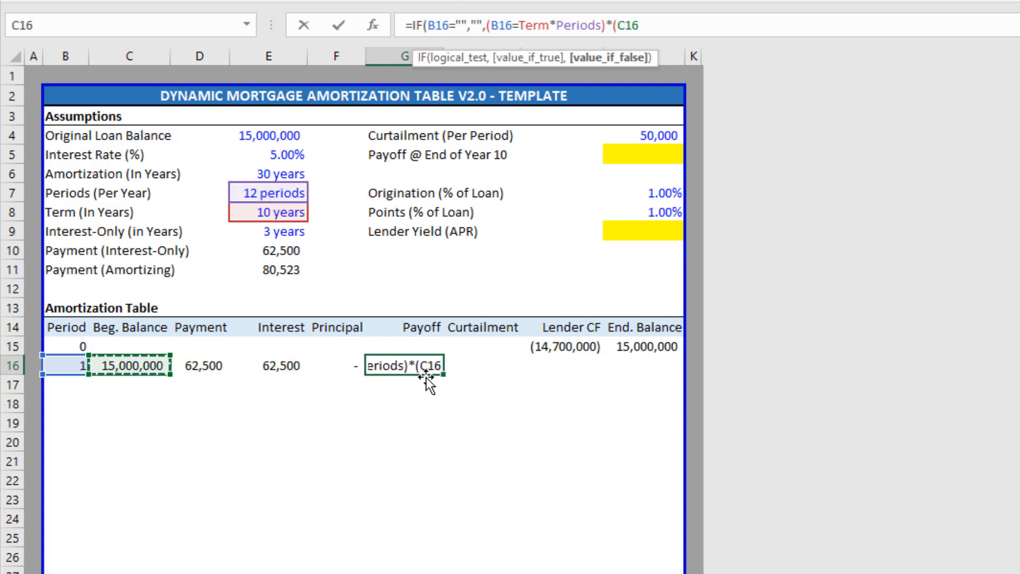
pyautogui.write('-')
pyautogui.press('Left')
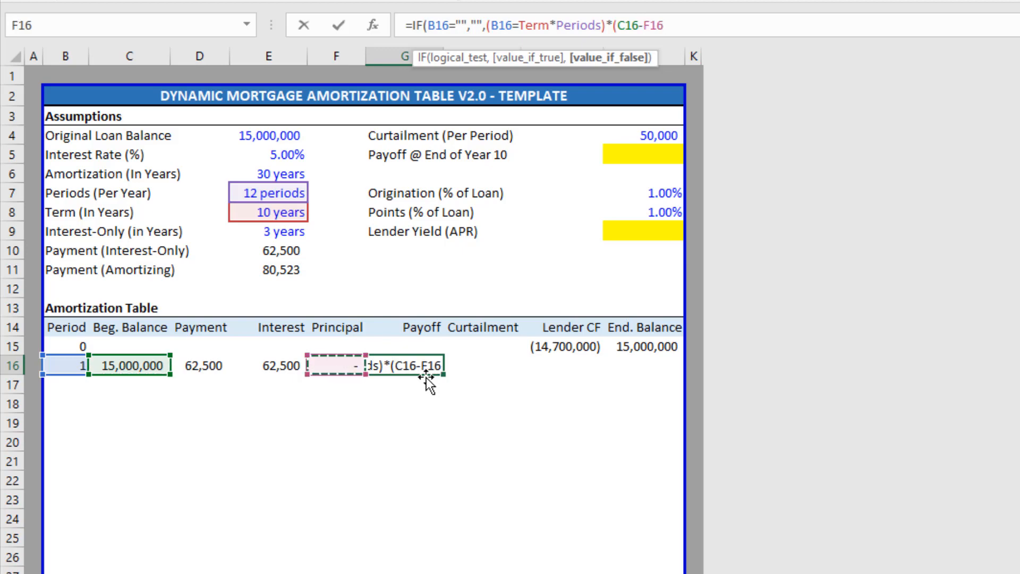
pyautogui.write('-')
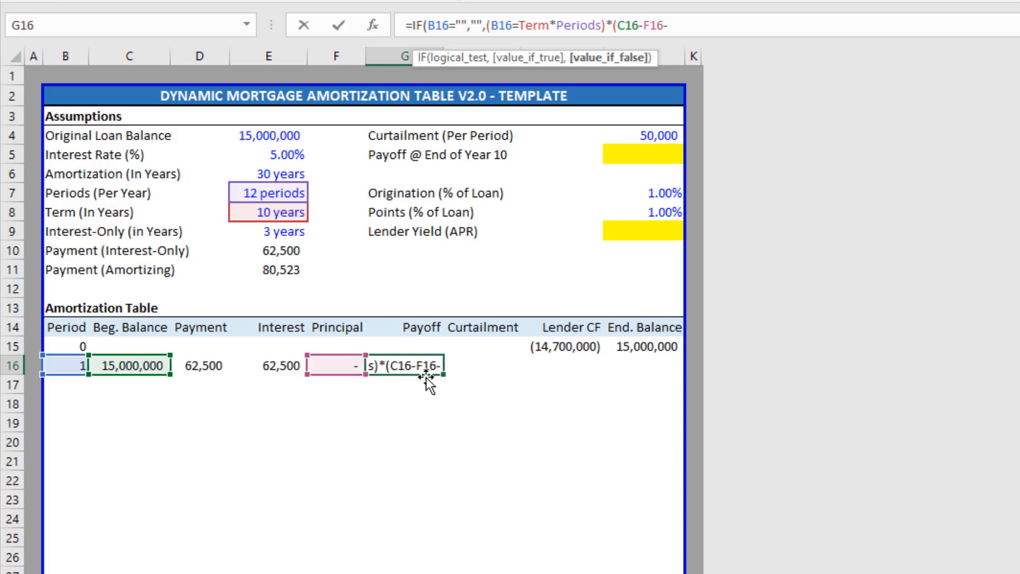
pyautogui.press('Right')
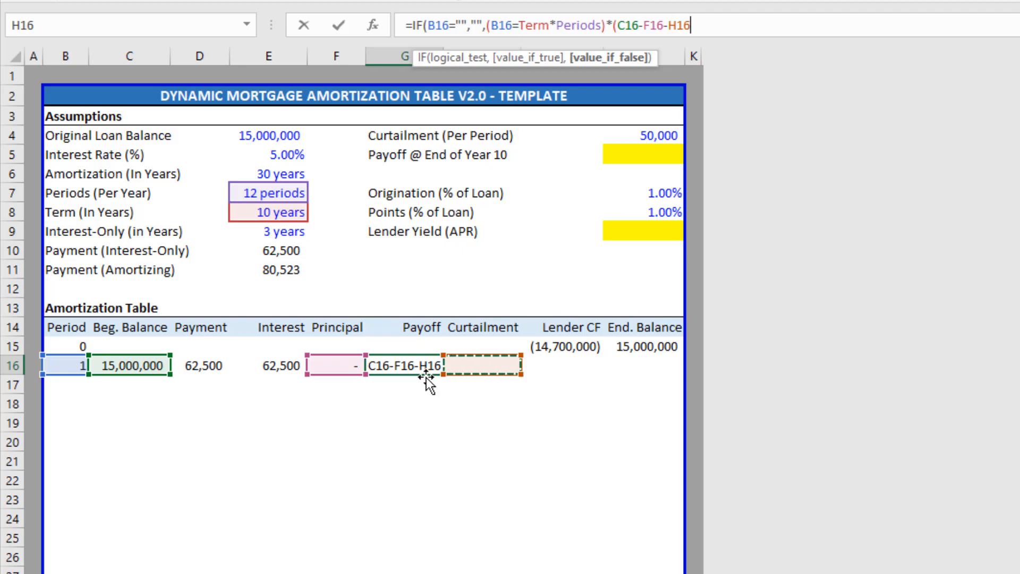
pyautogui.write('))')
pyautogui.press('Return')
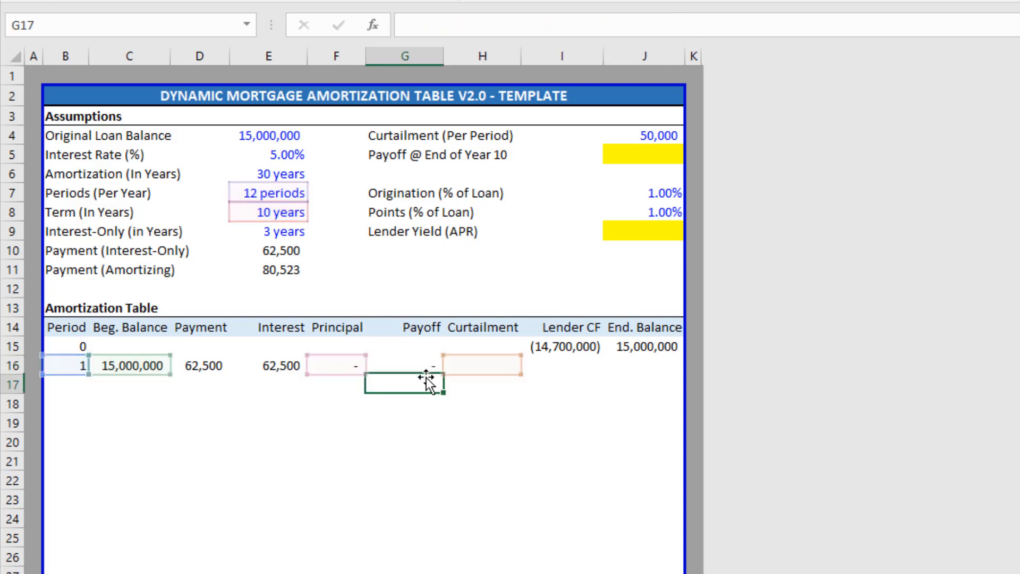
pyautogui.press('Up')
pyautogui.press('Left')
pyautogui.press('Up')
pyautogui.press('Up')
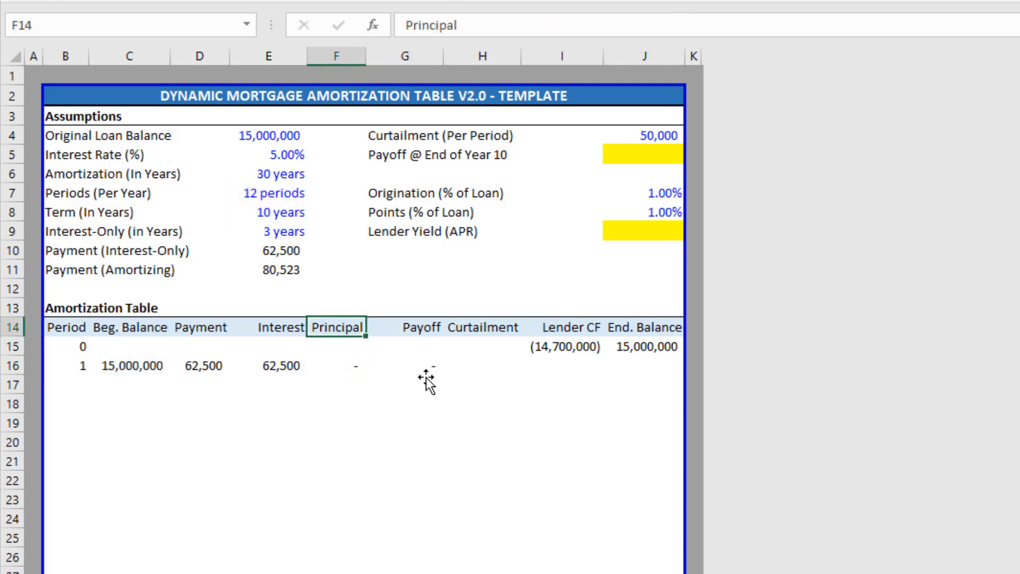
pyautogui.press('Up')
pyautogui.press('Up')
pyautogui.press('Up')
pyautogui.press('Left')
pyautogui.press('Up')
pyautogui.press('Up')
pyautogui.press('Up')
pyautogui.press('Up')
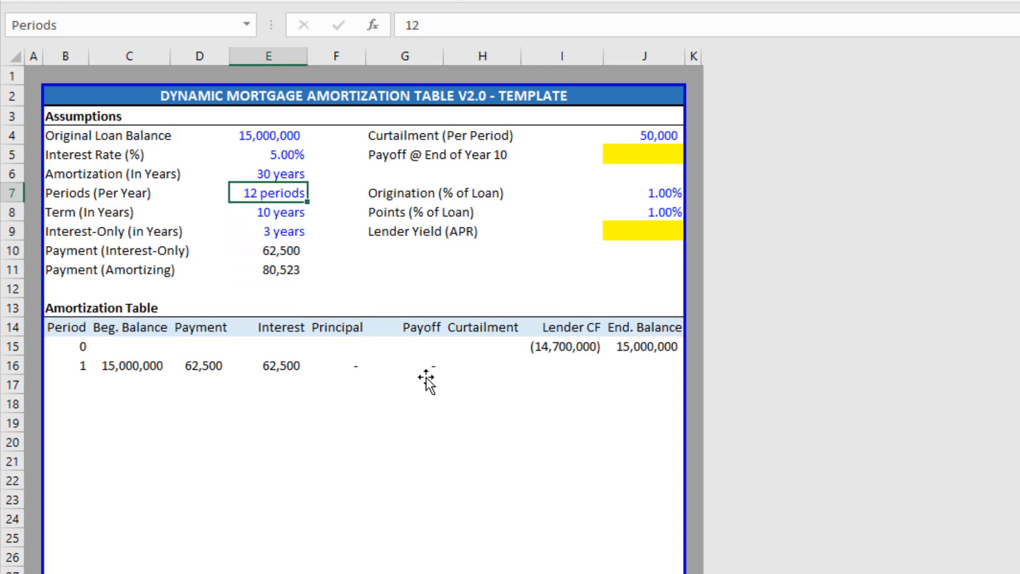
pyautogui.write('1')
pyautogui.press('Return')
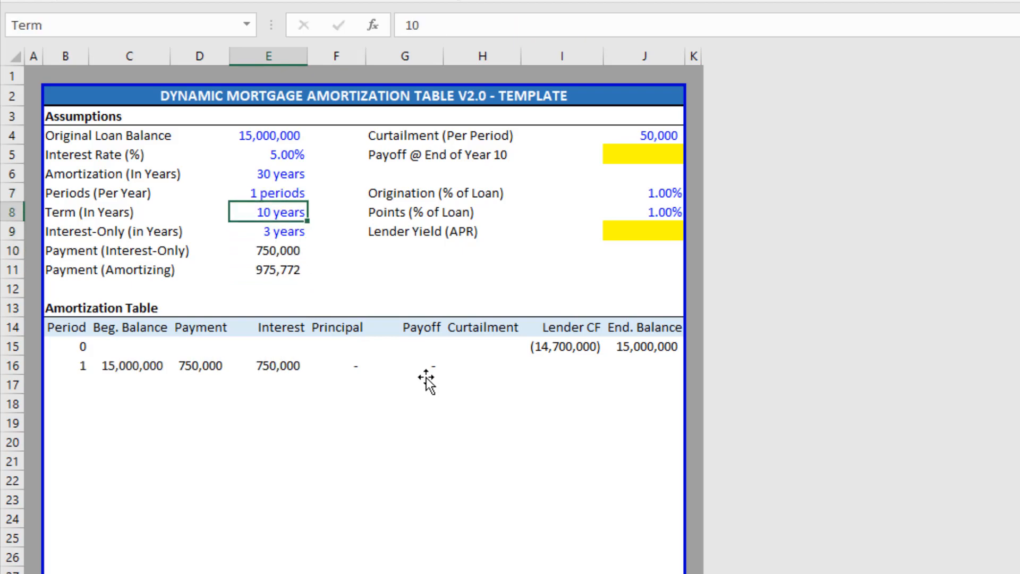
pyautogui.write('1')
pyautogui.press('Return')
pyautogui.press('Down')
pyautogui.press('Down')
pyautogui.press('Right')
pyautogui.press('Right')
pyautogui.press('Down')
pyautogui.press('Down')
pyautogui.press('Down')
pyautogui.press('Down')
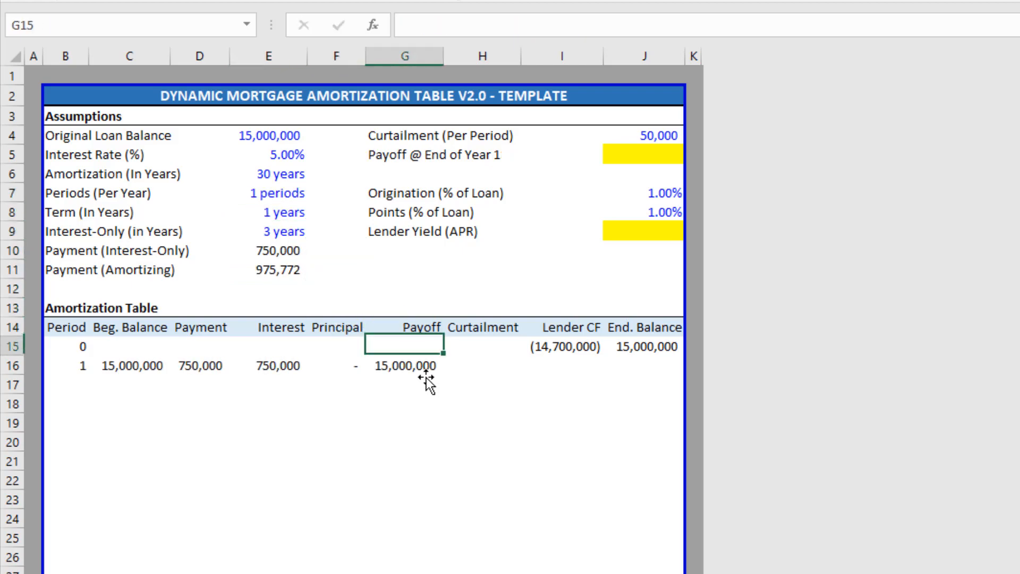
pyautogui.press('Down')
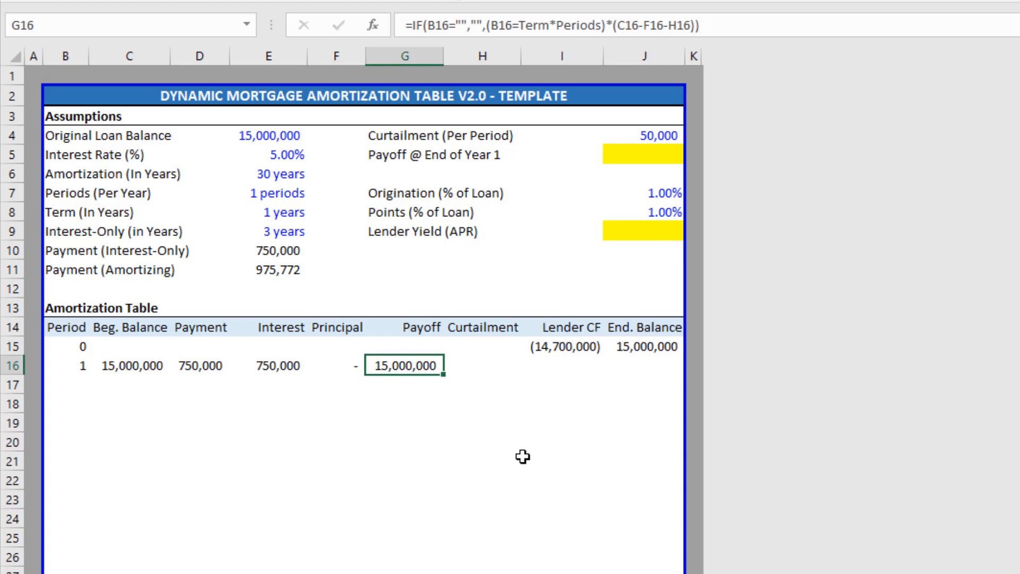
pyautogui.hotkey('ctrl', 'z')
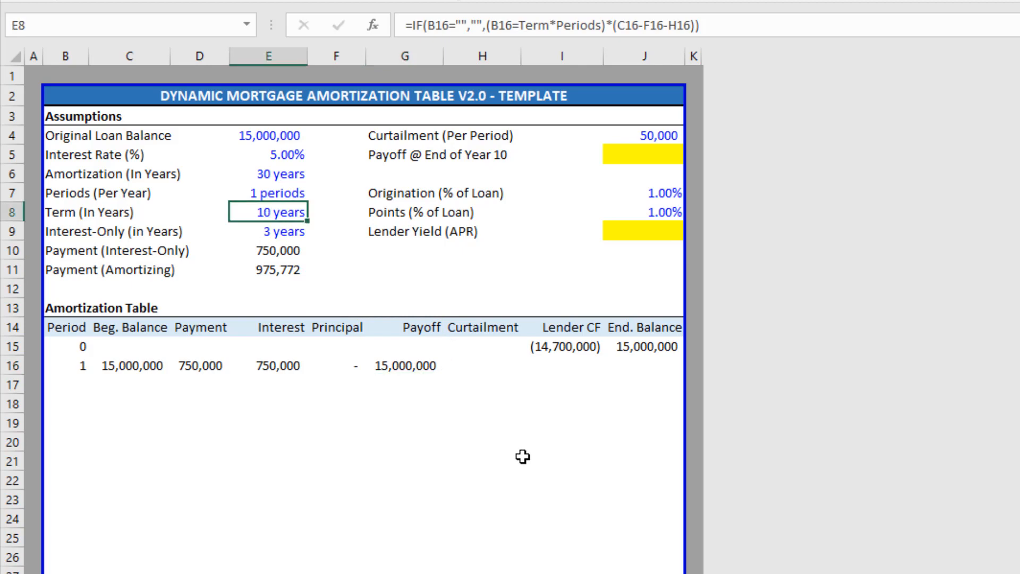
pyautogui.hotkey('ctrl', 'z')
pyautogui.press('Down')
pyautogui.press('Down')
pyautogui.press('Down')
pyautogui.press('Down')
pyautogui.press('Right')
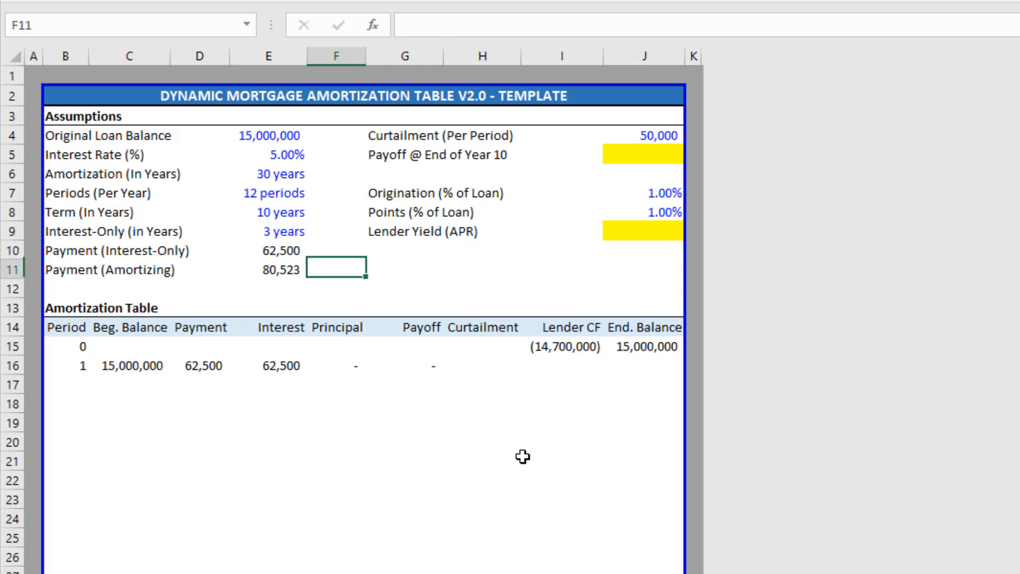
pyautogui.press('Right')
pyautogui.press('Down')
pyautogui.press('Down')
pyautogui.press('Down')
pyautogui.press('Down')
pyautogui.press('Down')
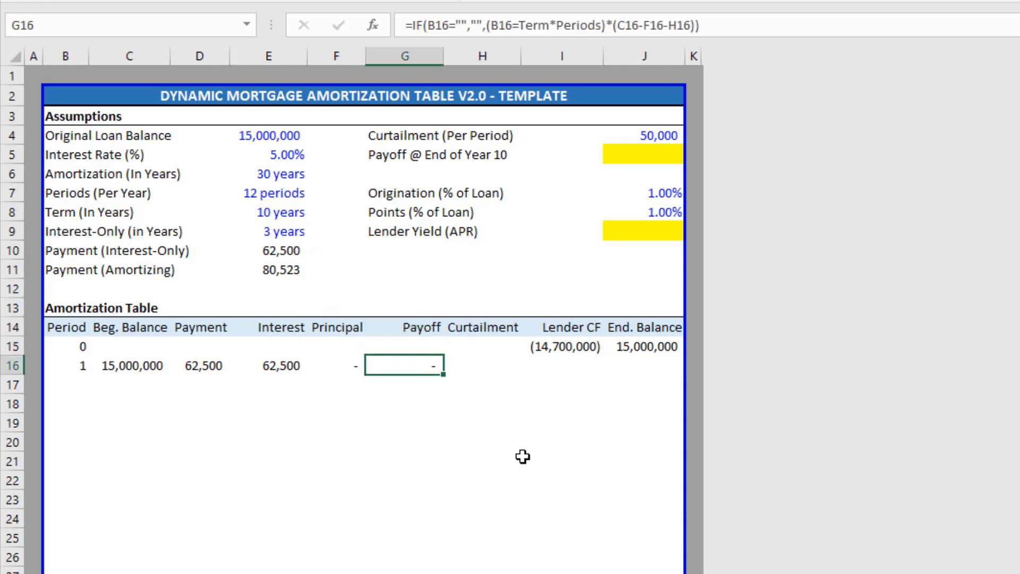
pyautogui.press('Right')
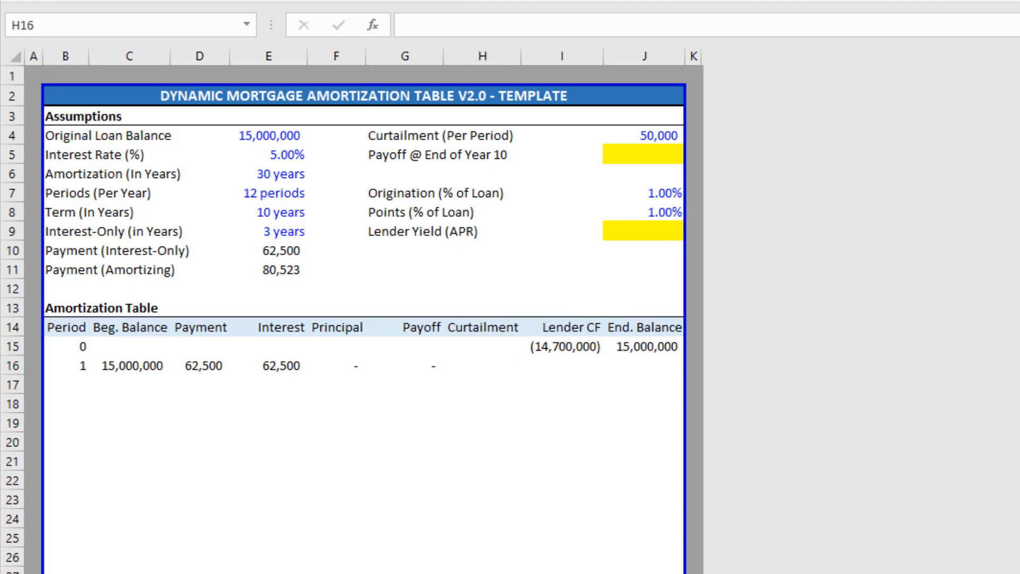
# Type =IF(B16="","", into Curtailment cell H16 as the blank-period test.
pyautogui.write('=IF(')
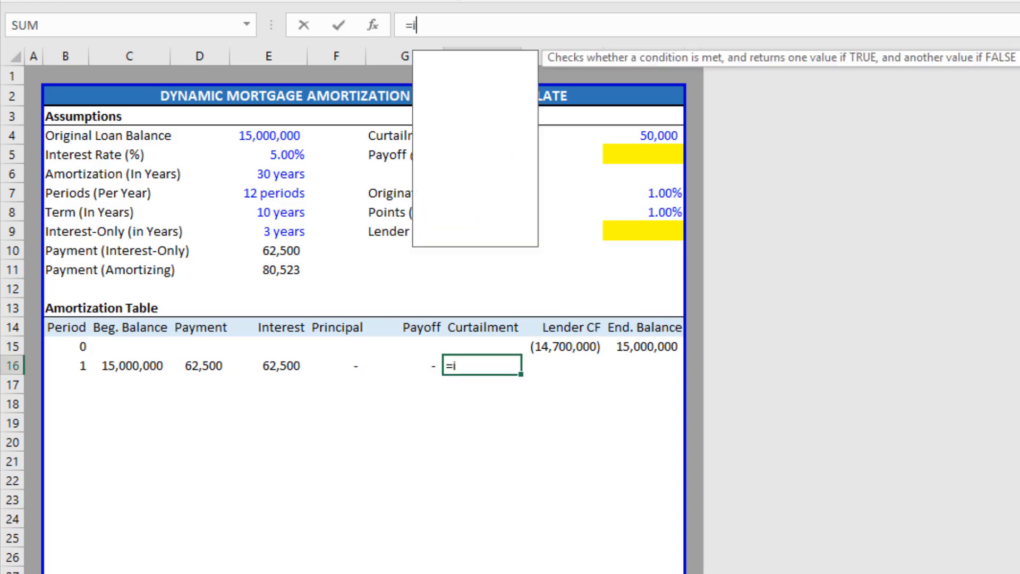
pyautogui.press('Left')
pyautogui.press('Left')
pyautogui.press('Left')
pyautogui.press('Left')
pyautogui.press('Left')
pyautogui.press('Left')
pyautogui.write('="",""')
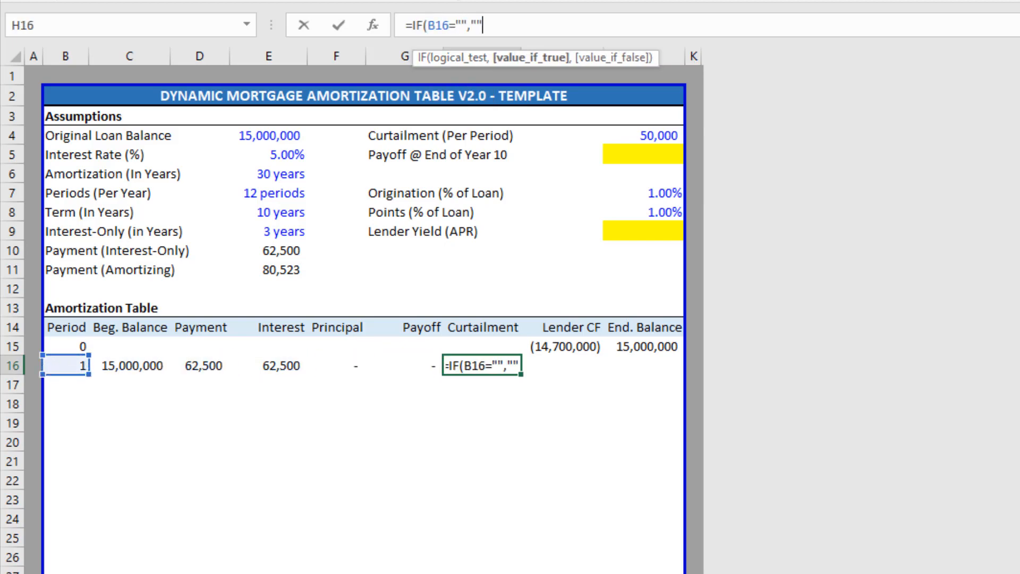
pyautogui.write(',')
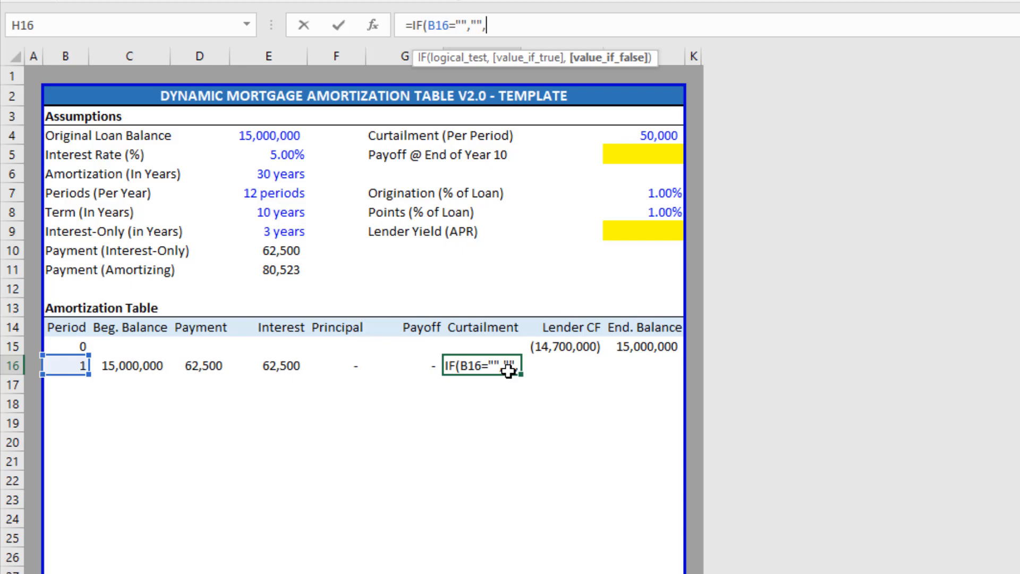
# Complete H16 as =IF(B16="","",MIN(Curtailment,C16-F16)), returning 50,000.
pyautogui.write('min')
pyautogui.press('Tab')
pyautogui.press('Right')
pyautogui.press('Up')
pyautogui.press('Right')
pyautogui.press('Up')
pyautogui.press('Up')
pyautogui.press('Up')
pyautogui.press('Up')
pyautogui.press('Up')
pyautogui.press('Up')
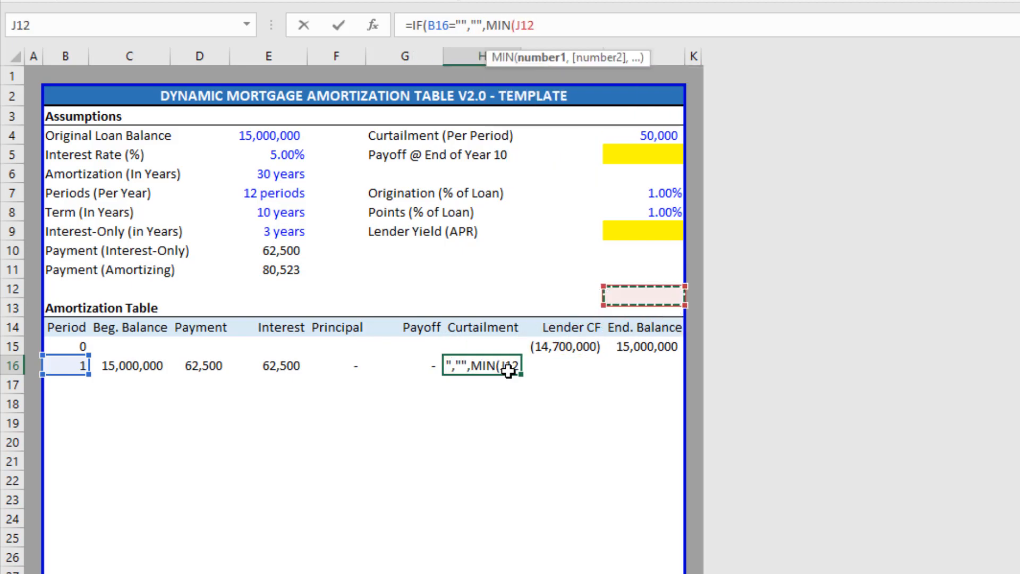
pyautogui.press('Up')
pyautogui.press('Up')
pyautogui.press('Up')
pyautogui.press('Up')
pyautogui.press('Up')
pyautogui.press('Up')
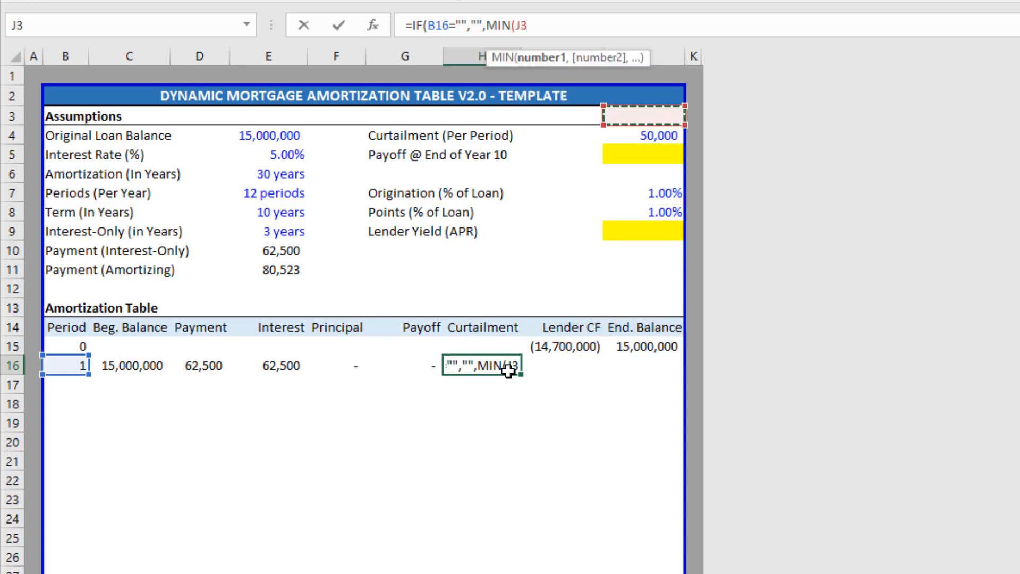
pyautogui.press('Down')
pyautogui.write(',')
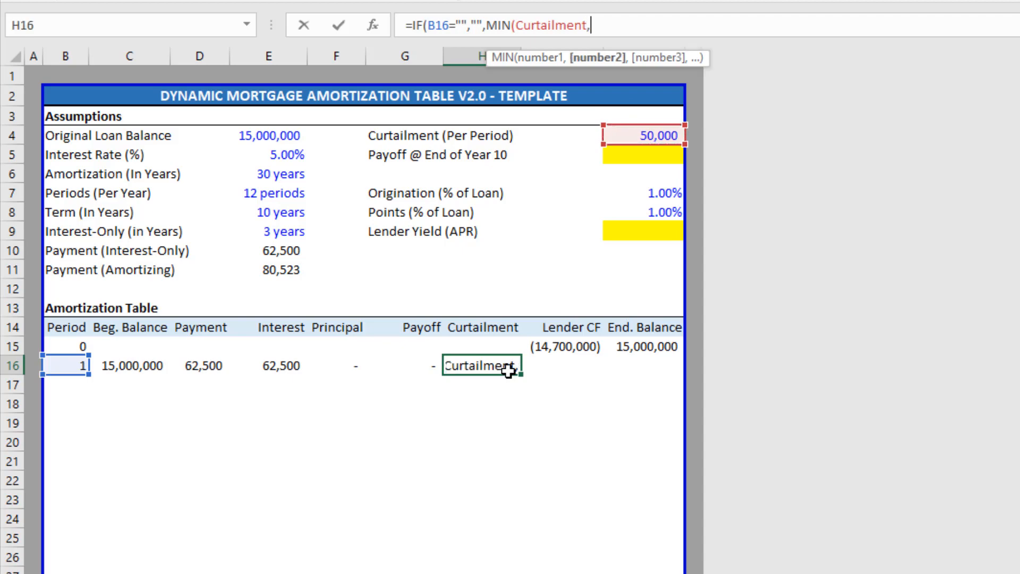
pyautogui.press('Left')
pyautogui.press('Left')
pyautogui.press('Left')
pyautogui.press('Left')
pyautogui.press('Left')
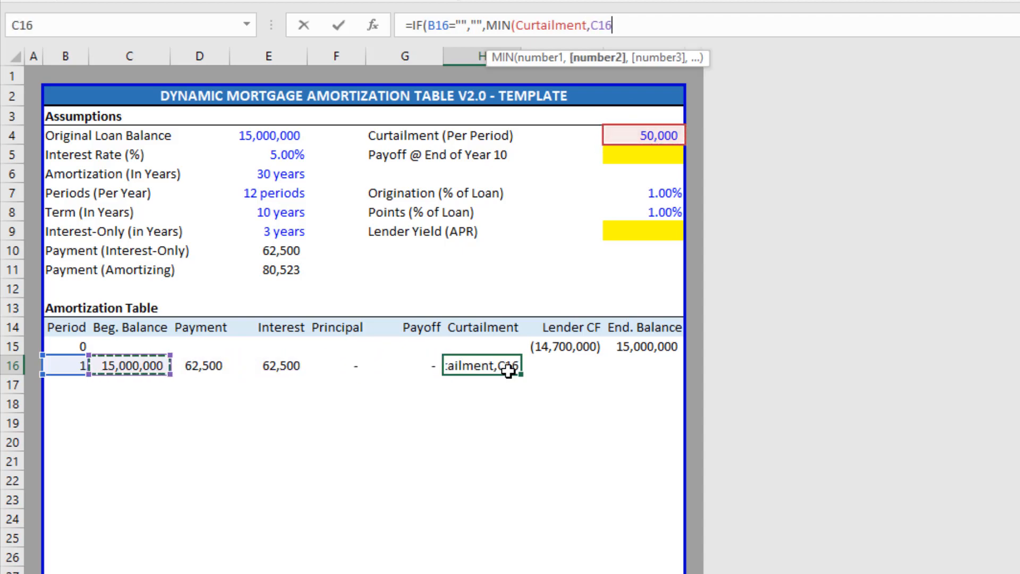
pyautogui.write('-')
pyautogui.press('Left')
pyautogui.press('Left')
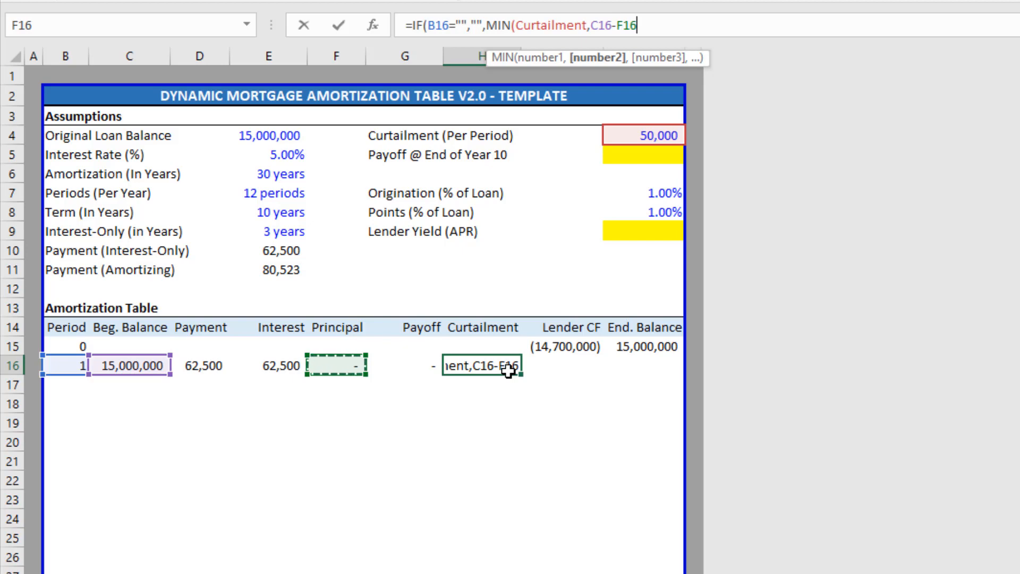
pyautogui.write('))')
pyautogui.press('Return')
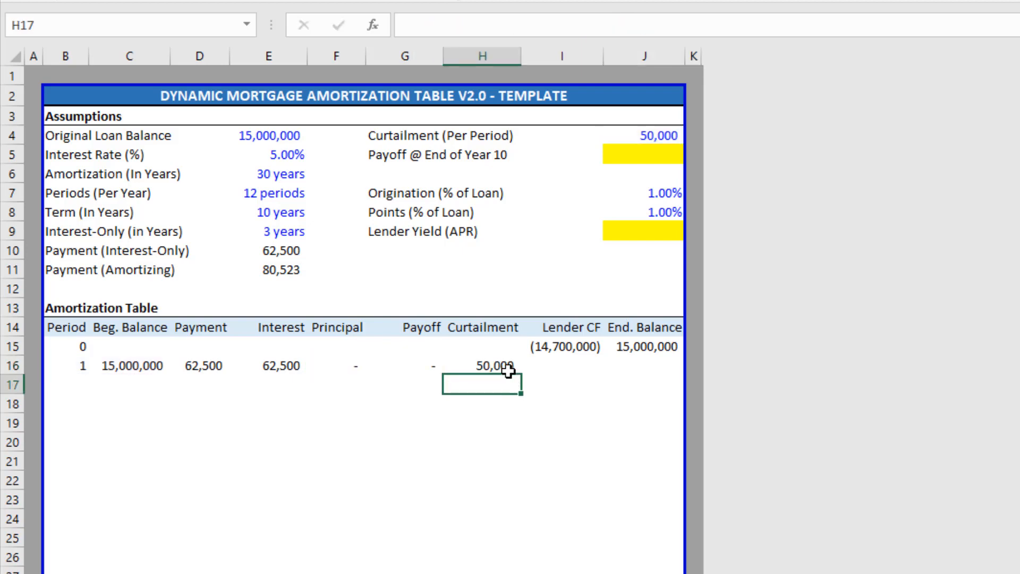
# Test the curtailment formula by clearing the 50,000 curtailment input, then restore it.
pyautogui.click(509, 370)
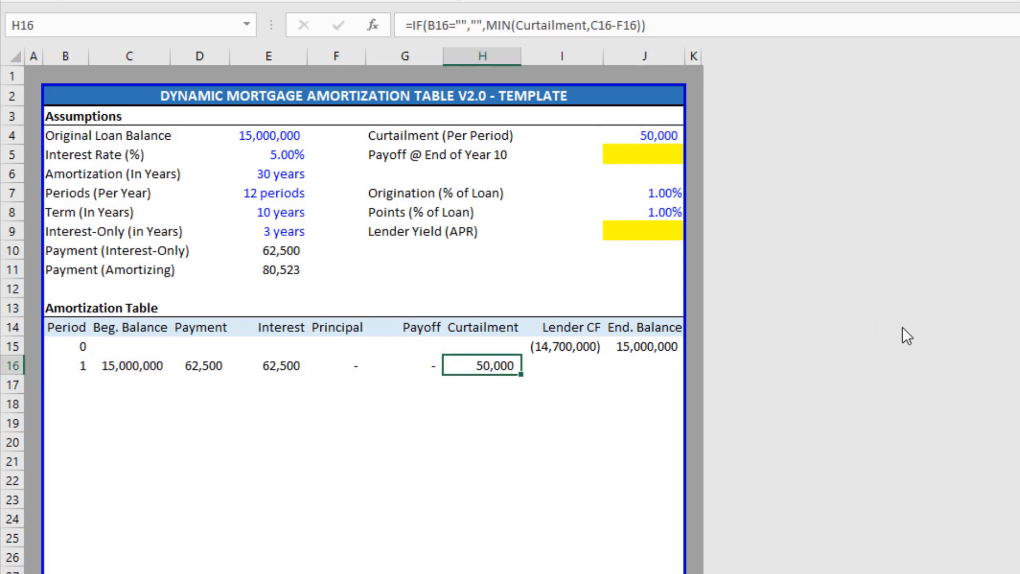
pyautogui.click(679, 138)
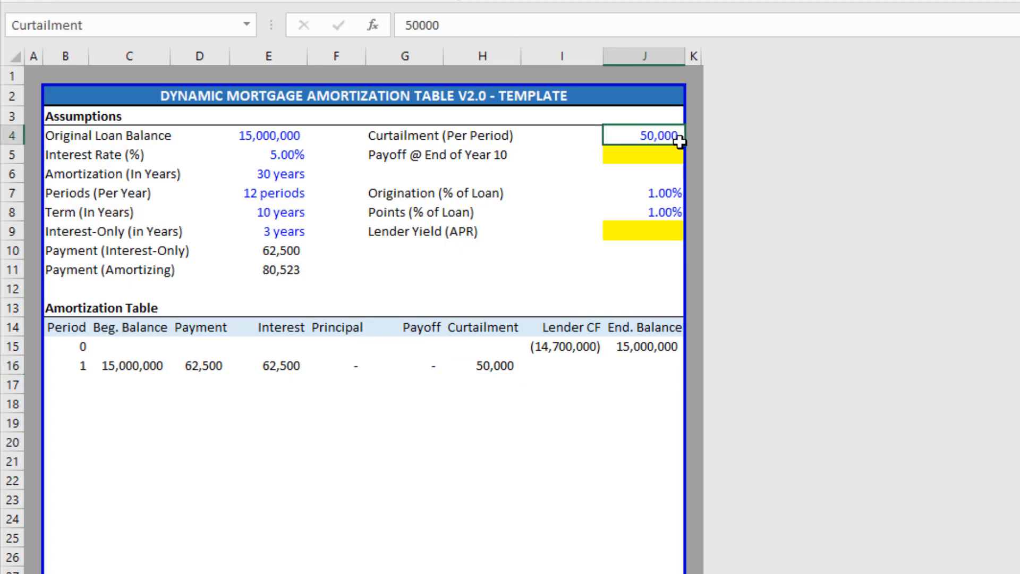
pyautogui.press('Delete')
pyautogui.press('Down')
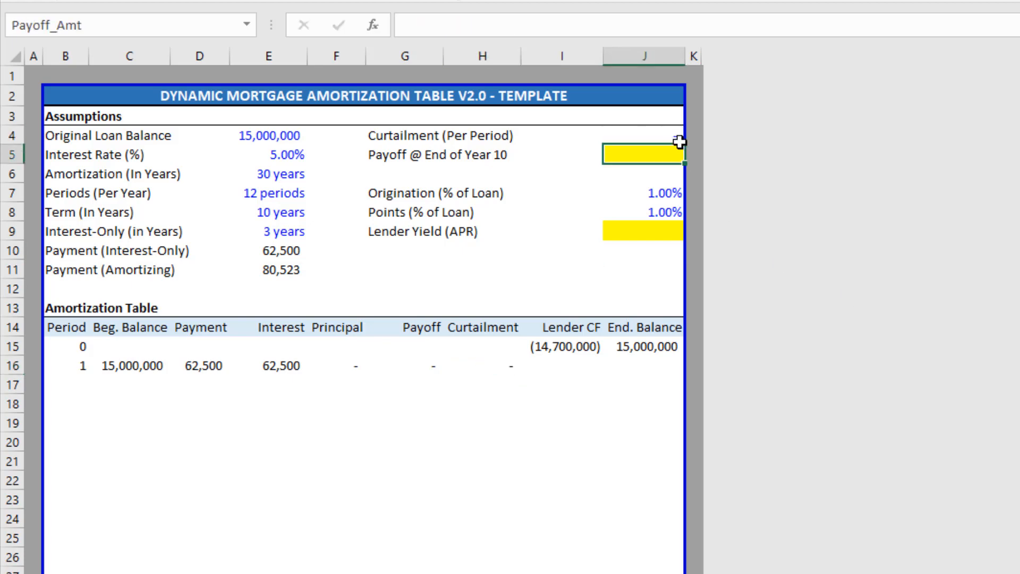
pyautogui.hotkey('ctrl', 'z')
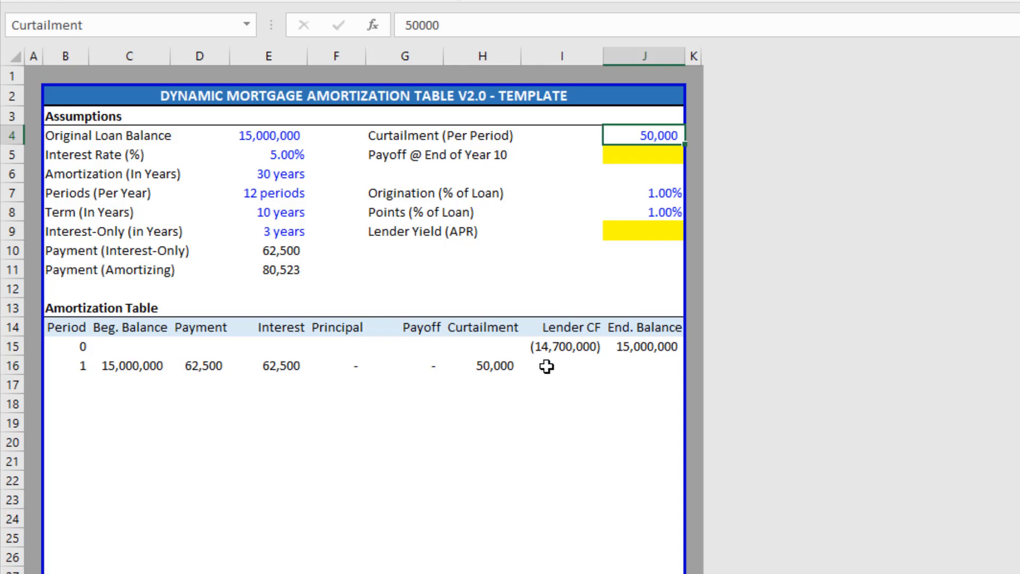
pyautogui.click(547, 367)
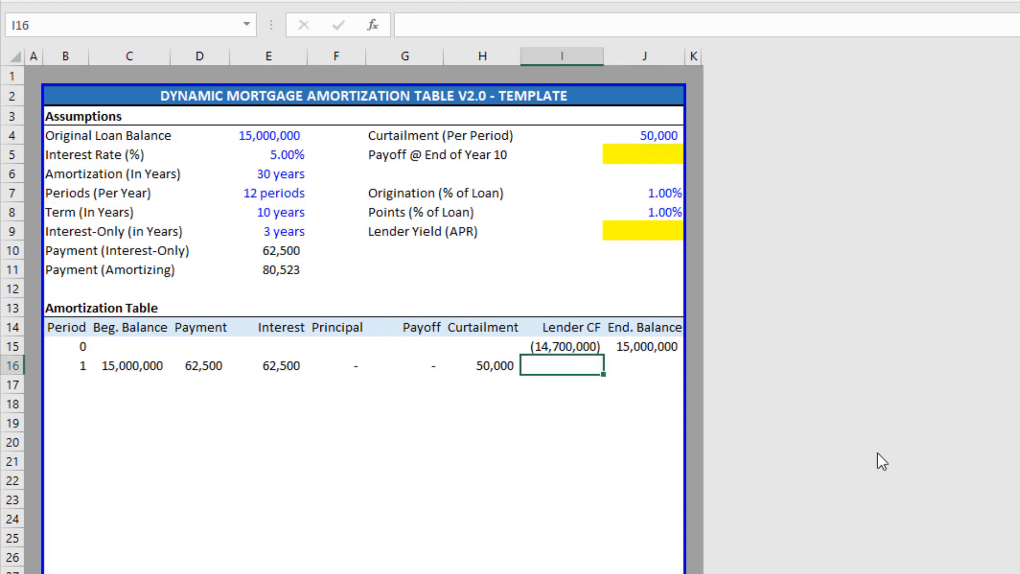
# Enter =IF(B16="","",E16+F16+G16+H16) in Lender CF cell I16, giving 112,500.
pyautogui.write('=if(')
pyautogui.press('Left')
pyautogui.press('Left')
pyautogui.press('Left')
pyautogui.press('Left')
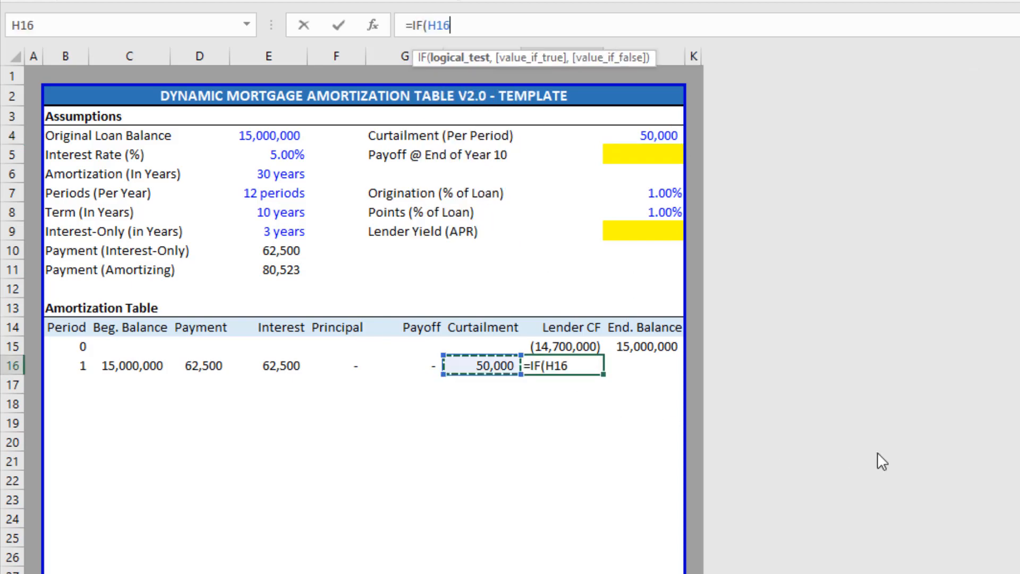
pyautogui.press('Left')
pyautogui.press('Left')
pyautogui.press('Left')
pyautogui.write('=""')
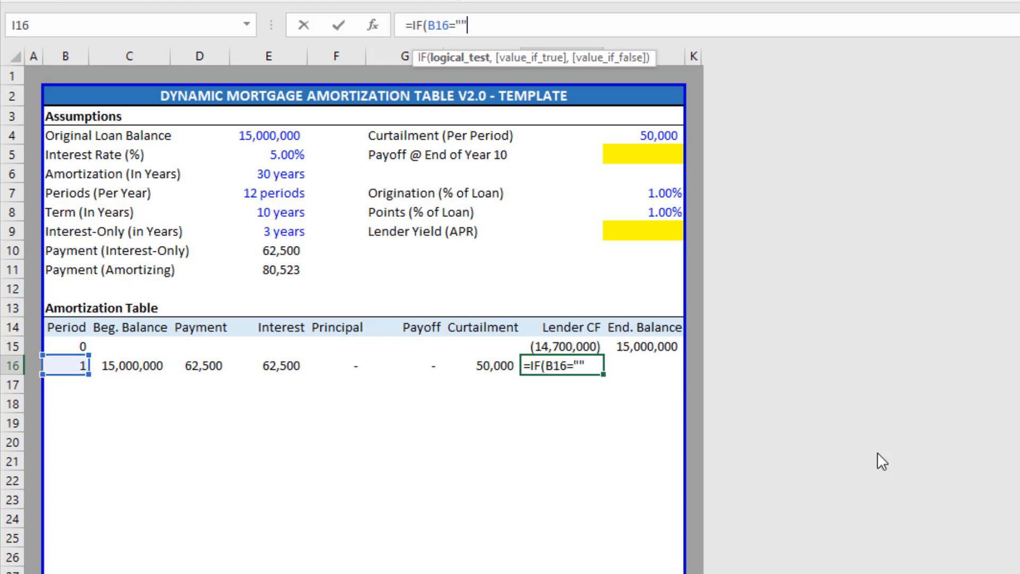
pyautogui.write(',"",')
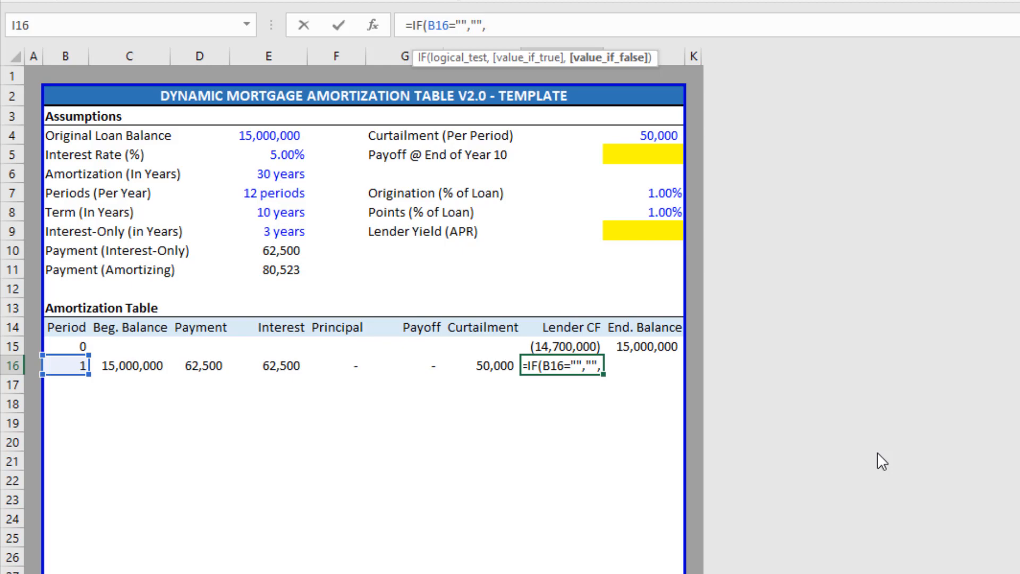
pyautogui.press('Left')
pyautogui.press('Left')
pyautogui.press('Left')
pyautogui.press('Left')
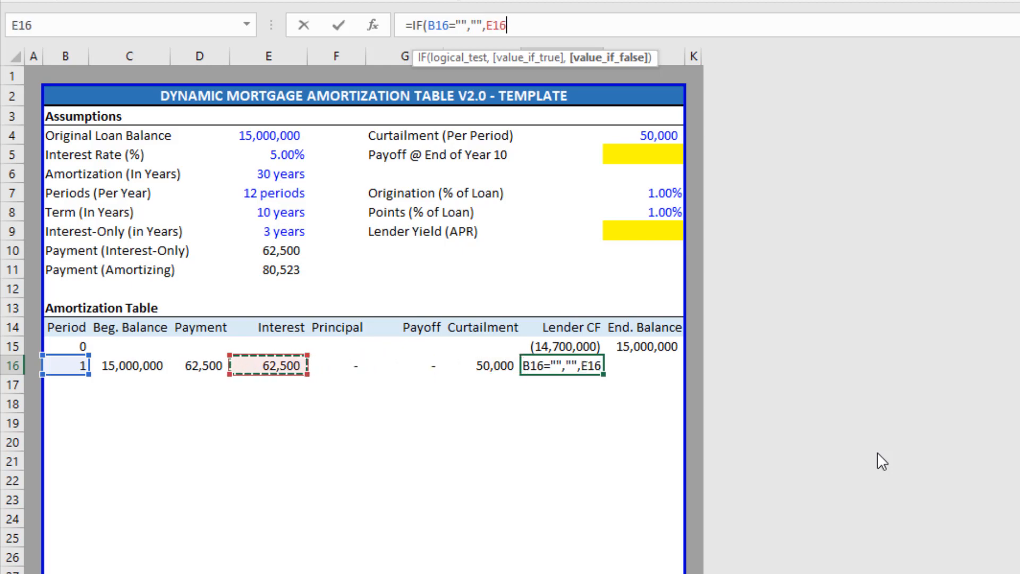
pyautogui.write('+')
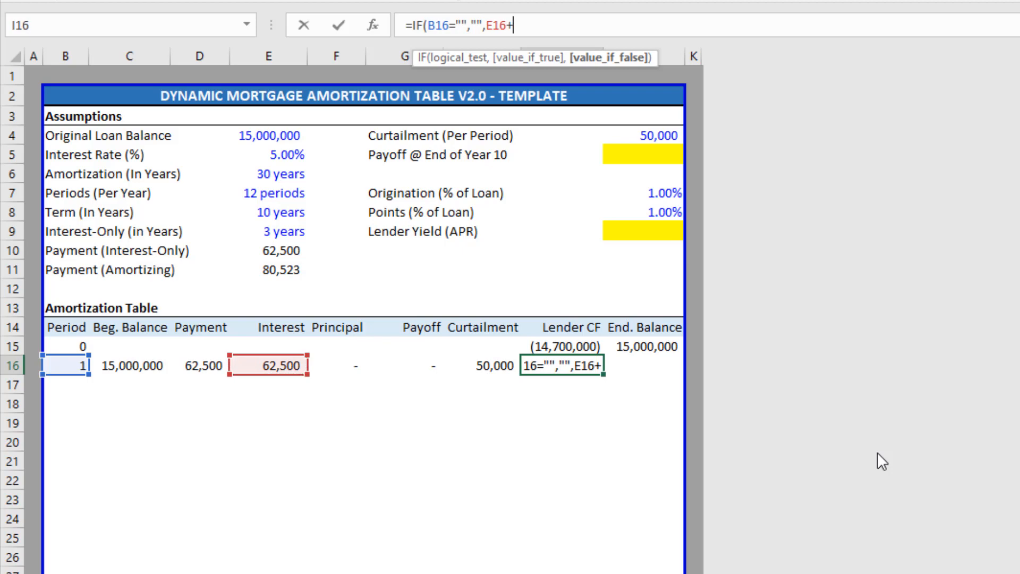
pyautogui.press('Left')
pyautogui.press('Left')
pyautogui.press('Left')
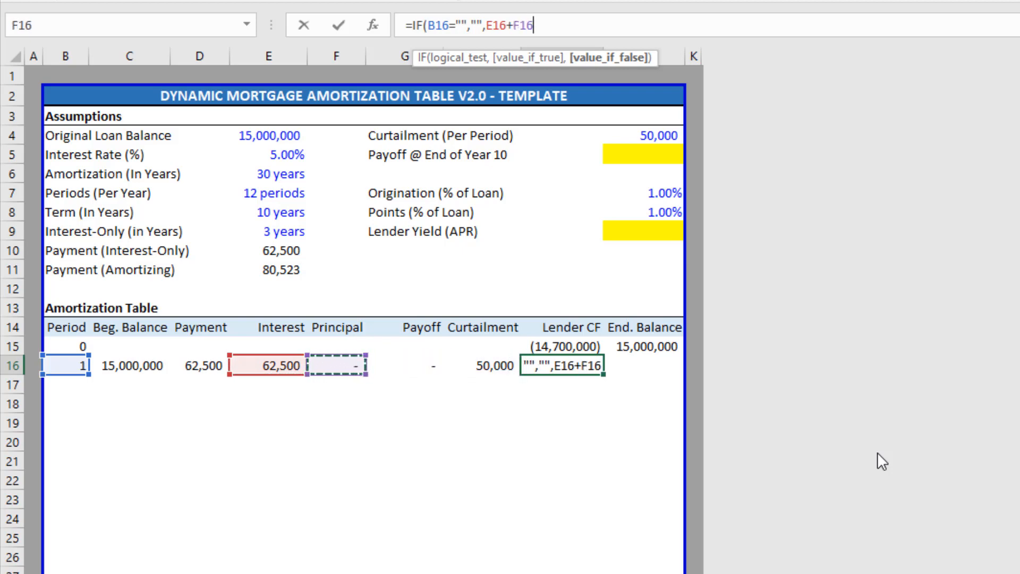
pyautogui.write('+')
pyautogui.press('Left')
pyautogui.press('Left')
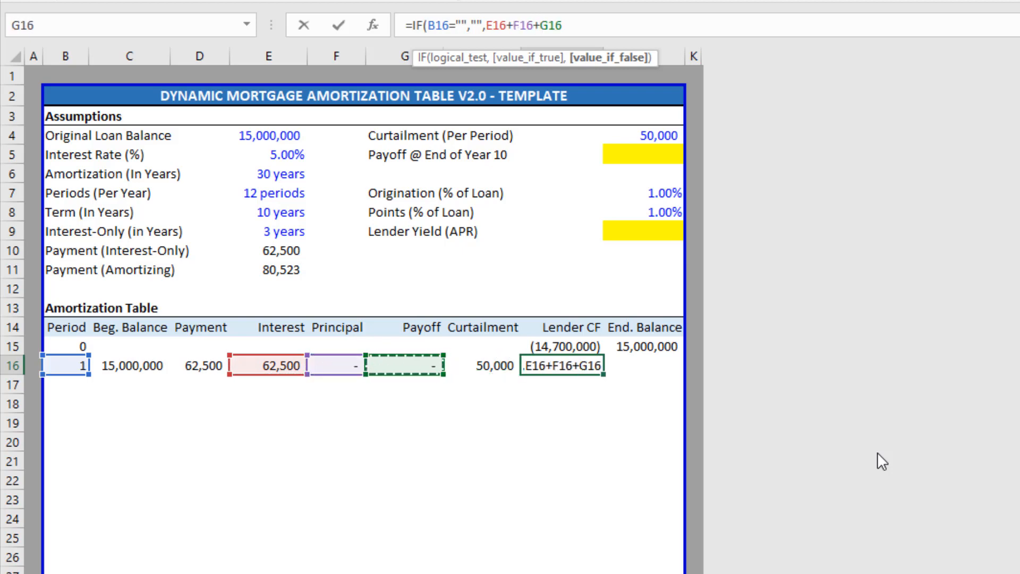
pyautogui.write('+')
pyautogui.press('Left')
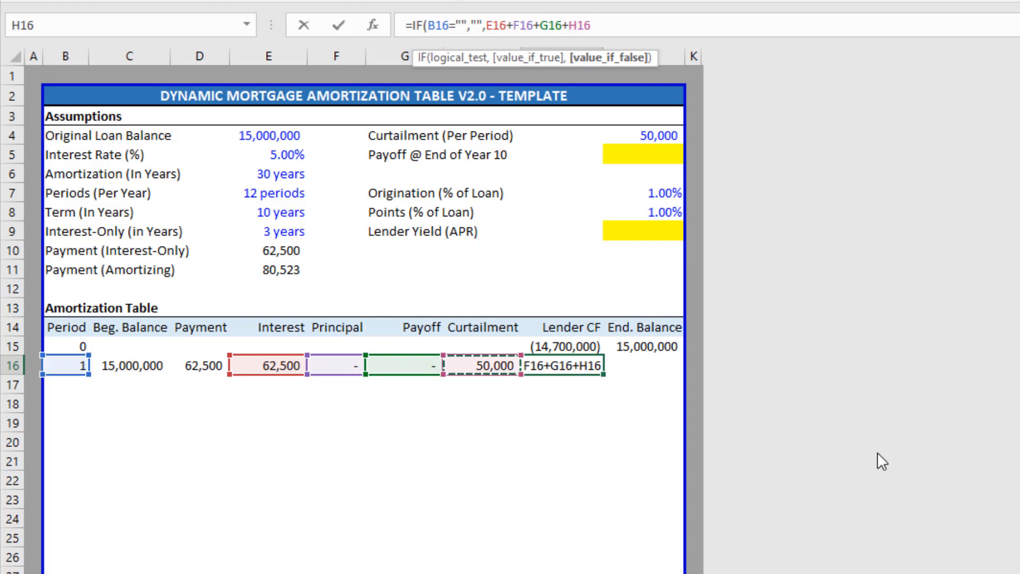
pyautogui.write(')')
pyautogui.press('Return')
# Check the 112,500 result against row 16's interest-through-curtailment values.
pyautogui.press('Up')
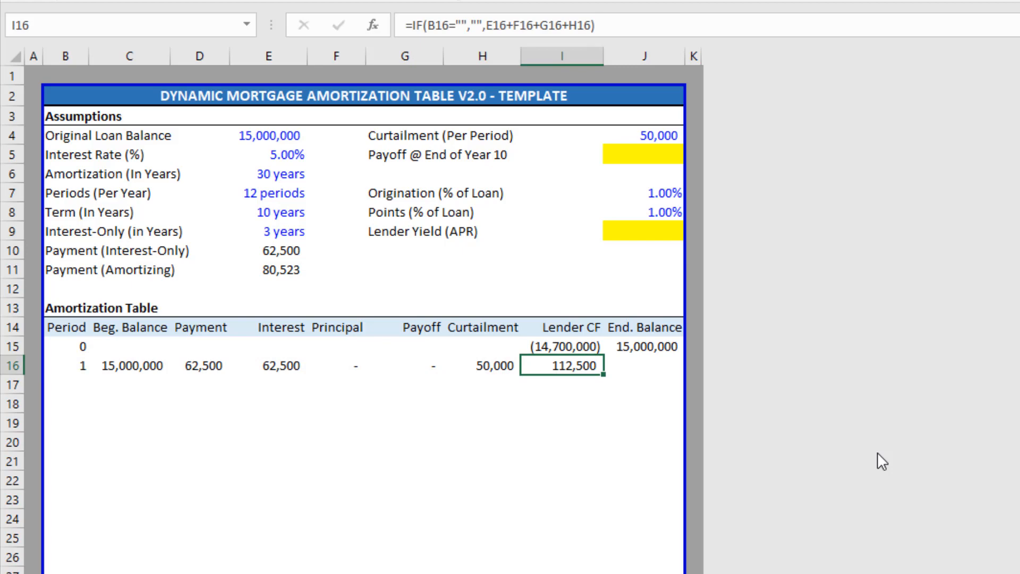
pyautogui.press('Left')
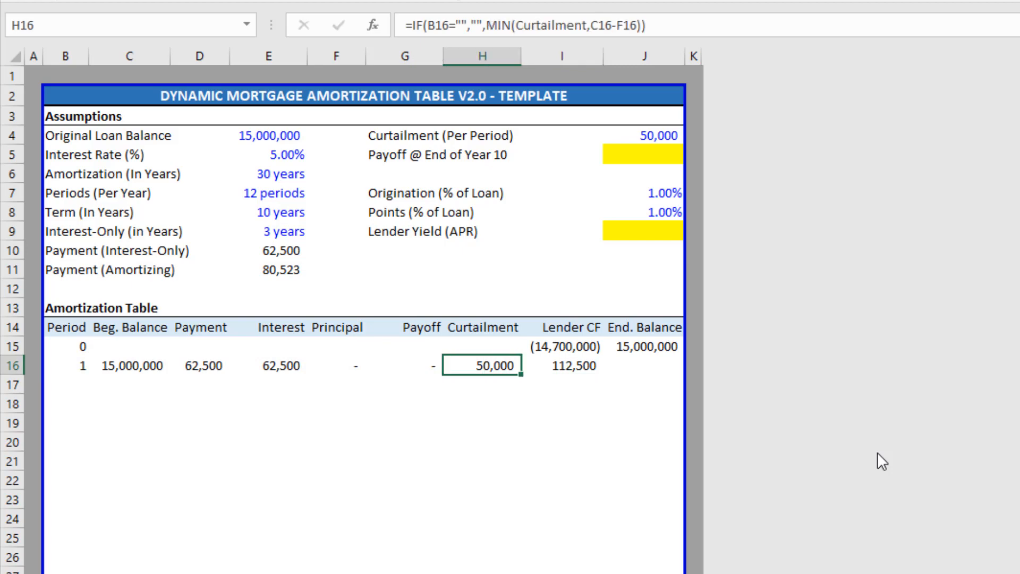
pyautogui.hotkey('shift', 'Left')
pyautogui.hotkey('shift', 'Left')
pyautogui.hotkey('shift', 'Left')
pyautogui.press('Right')
pyautogui.press('Right')
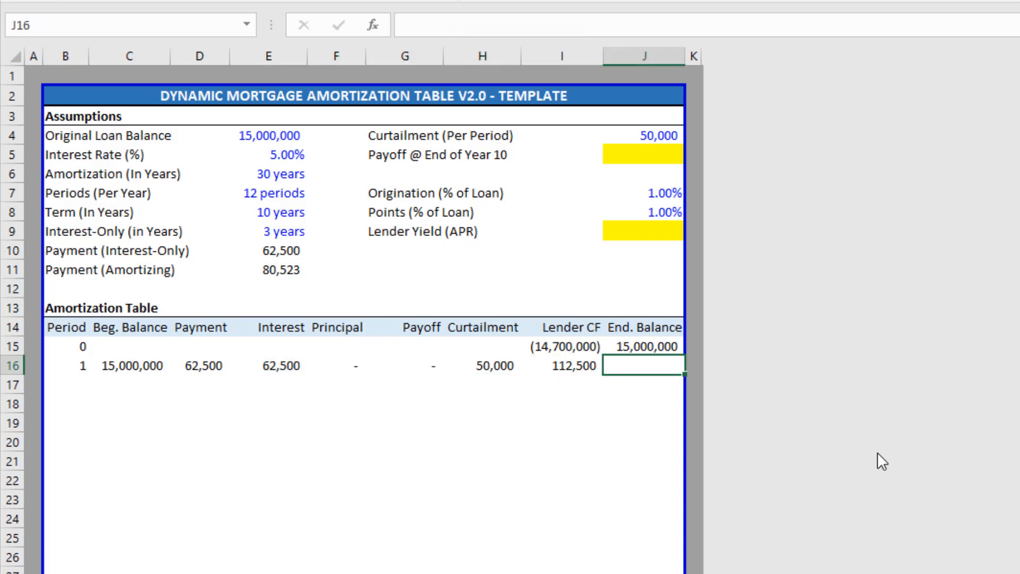
pyautogui.press('Left')
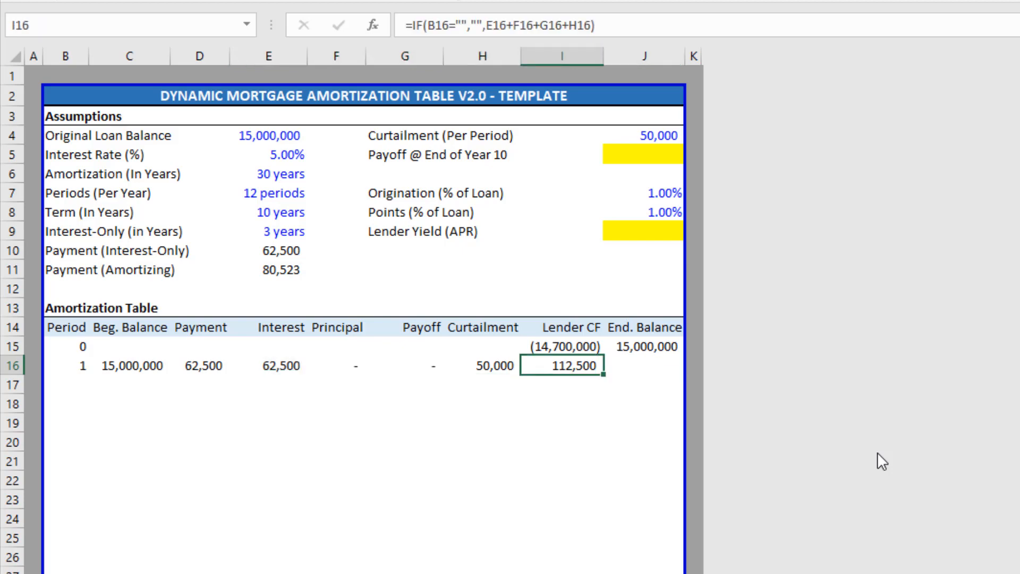
pyautogui.press('Right')
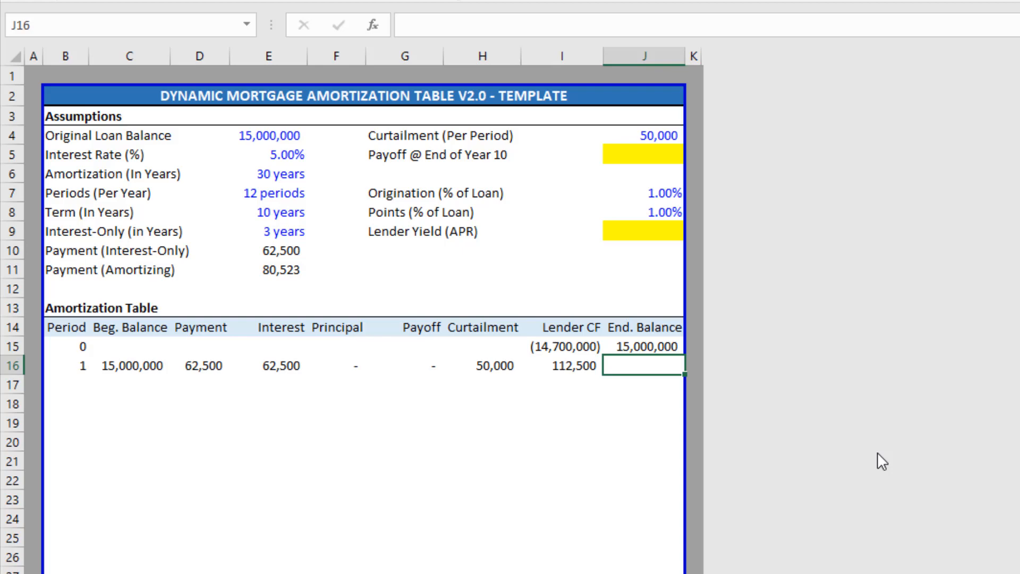
# Enter =IF(B16="","",C16-F16-G16-H16) as period 1's ending balance in J16.
pyautogui.write('=if')
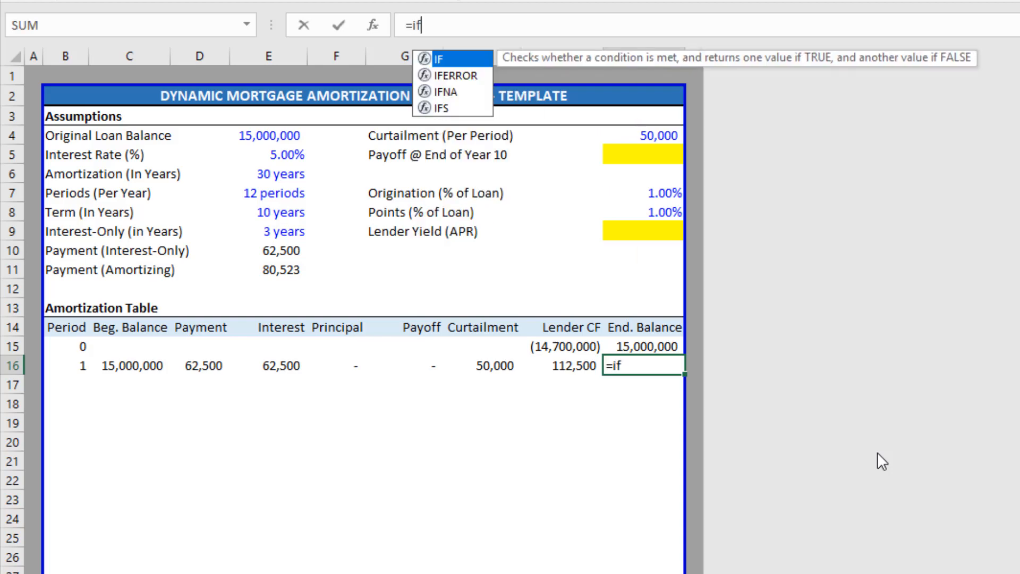
pyautogui.press('Tab')
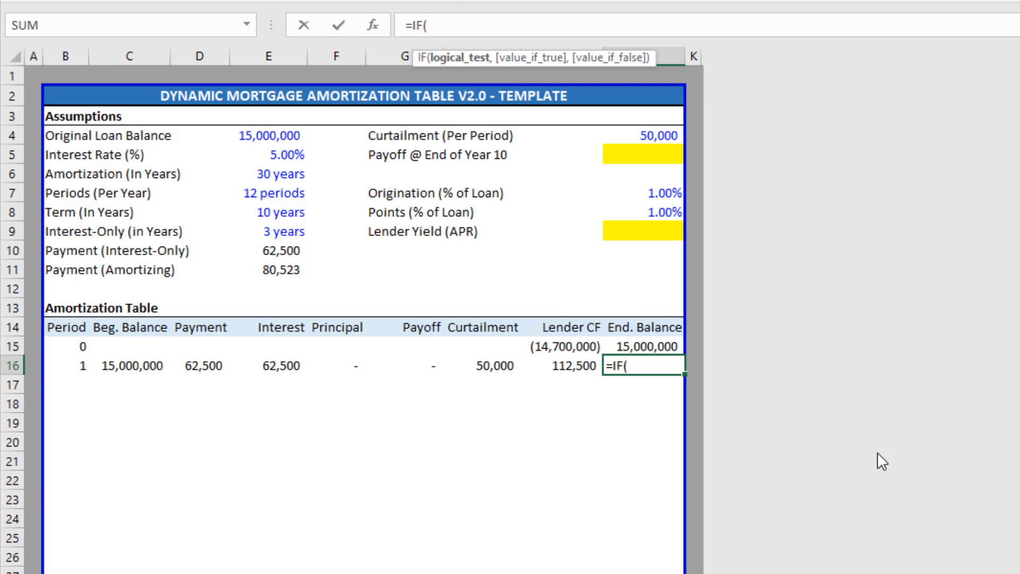
pyautogui.press('Left')
pyautogui.press('Left')
pyautogui.press('Left')
pyautogui.press('Left')
pyautogui.press('Left')
pyautogui.press('Left')
pyautogui.press('Left')
pyautogui.press('Left')
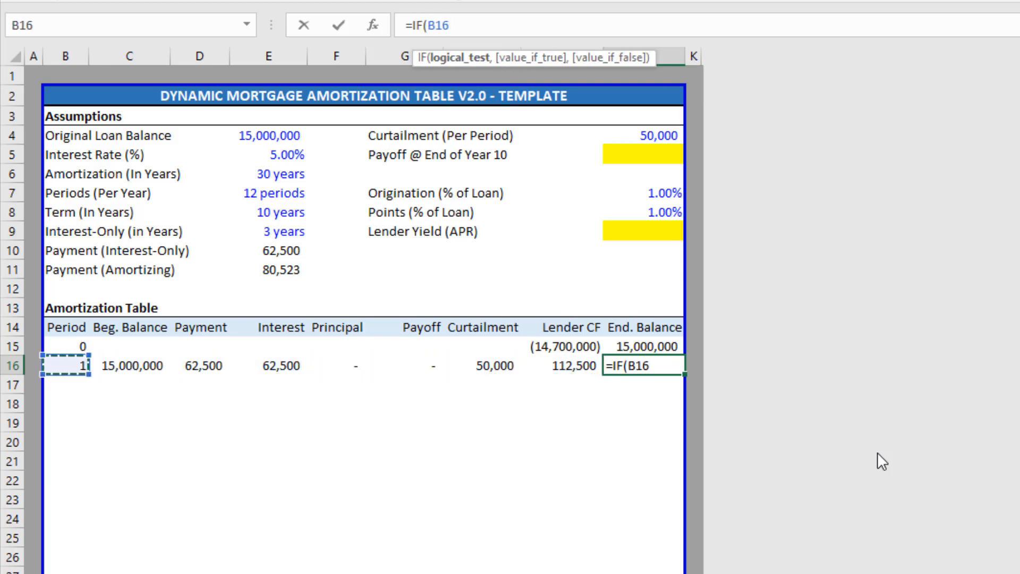
pyautogui.write('="",""')
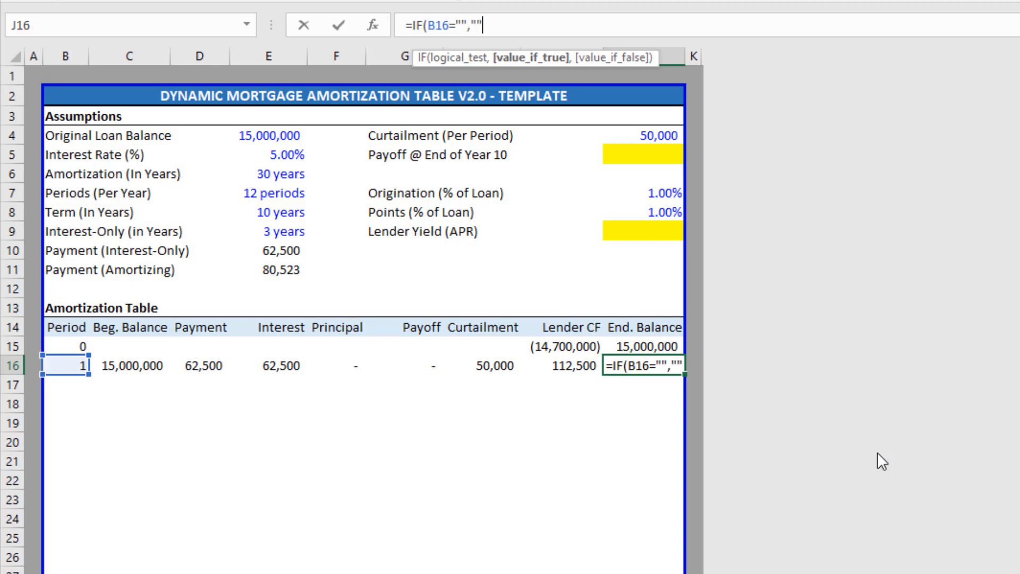
pyautogui.write(',')
pyautogui.press('Left')
pyautogui.press('Left')
pyautogui.press('Left')
pyautogui.press('Left')
pyautogui.press('Left')
pyautogui.press('Left')
pyautogui.press('Left')
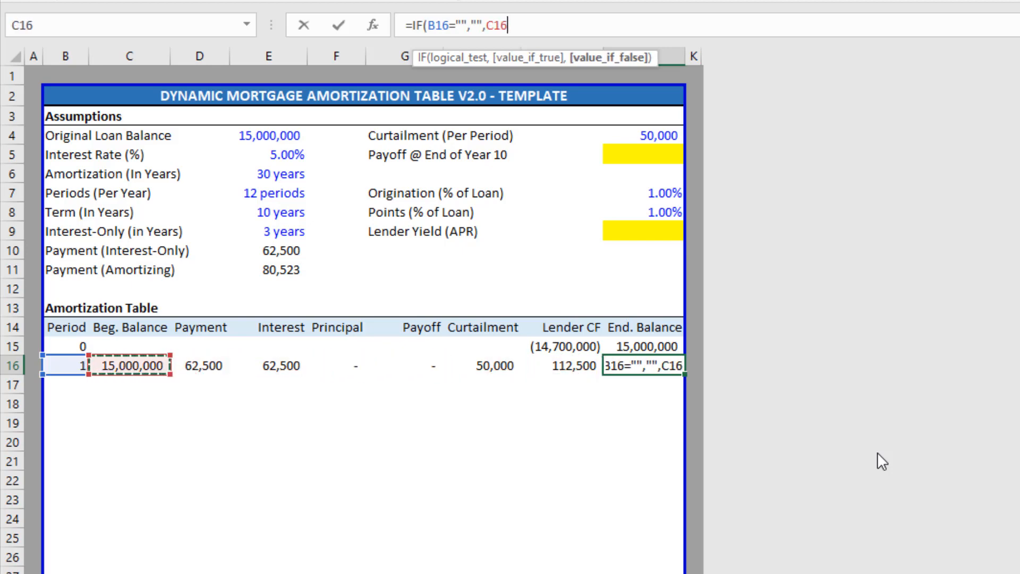
pyautogui.write('-')
pyautogui.press('Left')
pyautogui.press('Left')
pyautogui.press('Left')
pyautogui.press('Left')
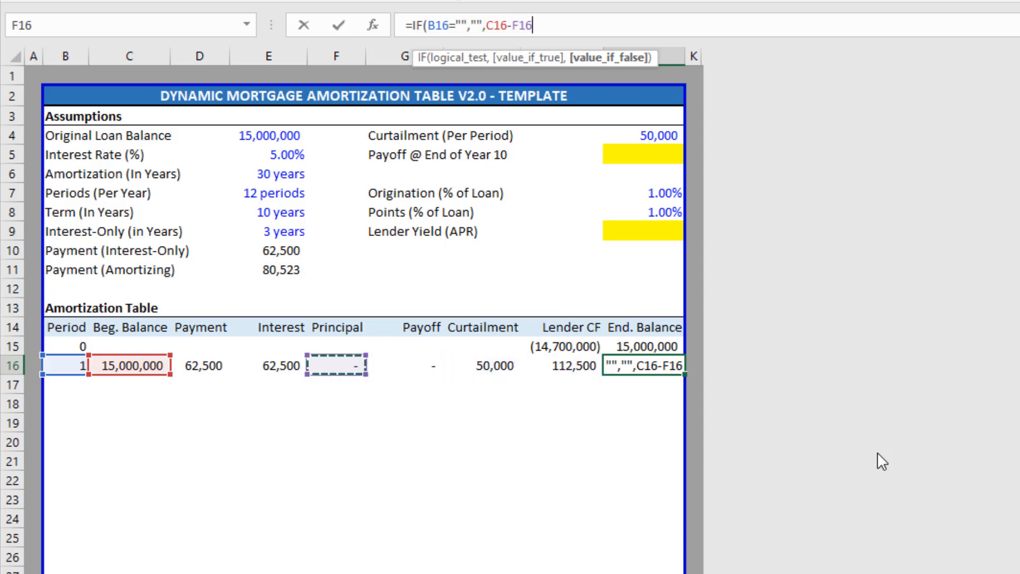
pyautogui.write('-')
pyautogui.press('Left')
pyautogui.press('Left')
pyautogui.press('Left')
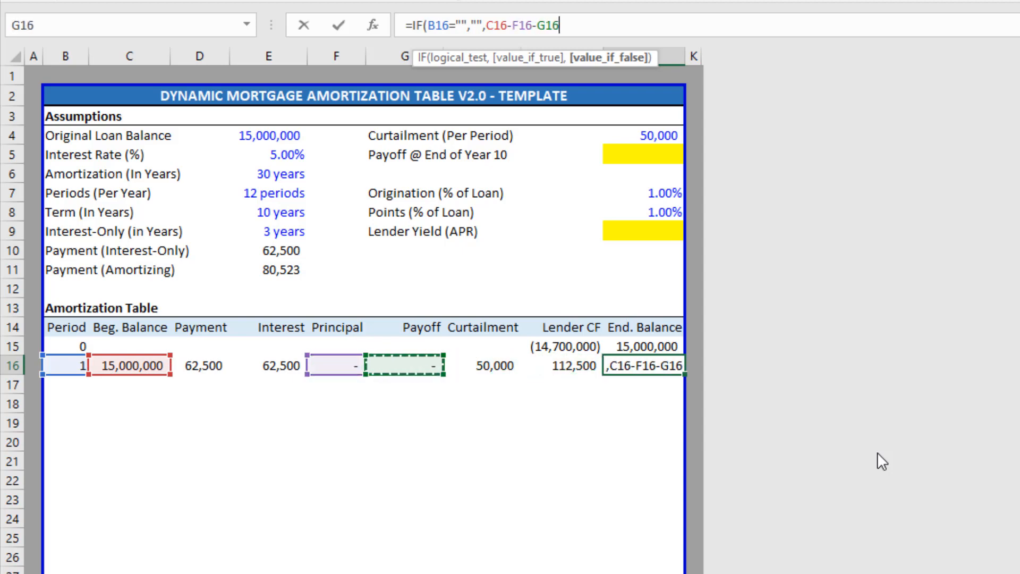
pyautogui.write('-')
pyautogui.press('Left')
pyautogui.press('Left')
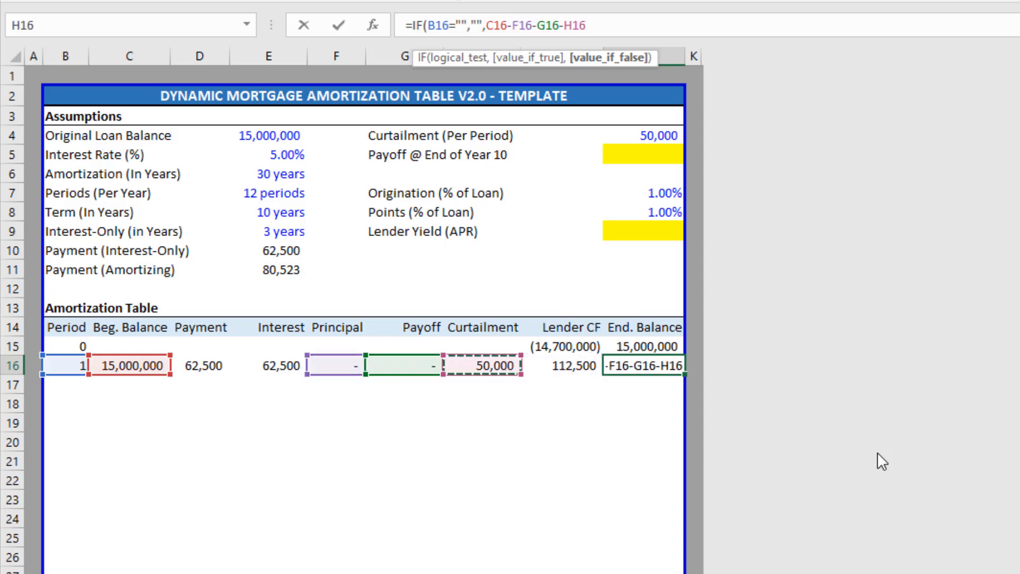
pyautogui.write(')')
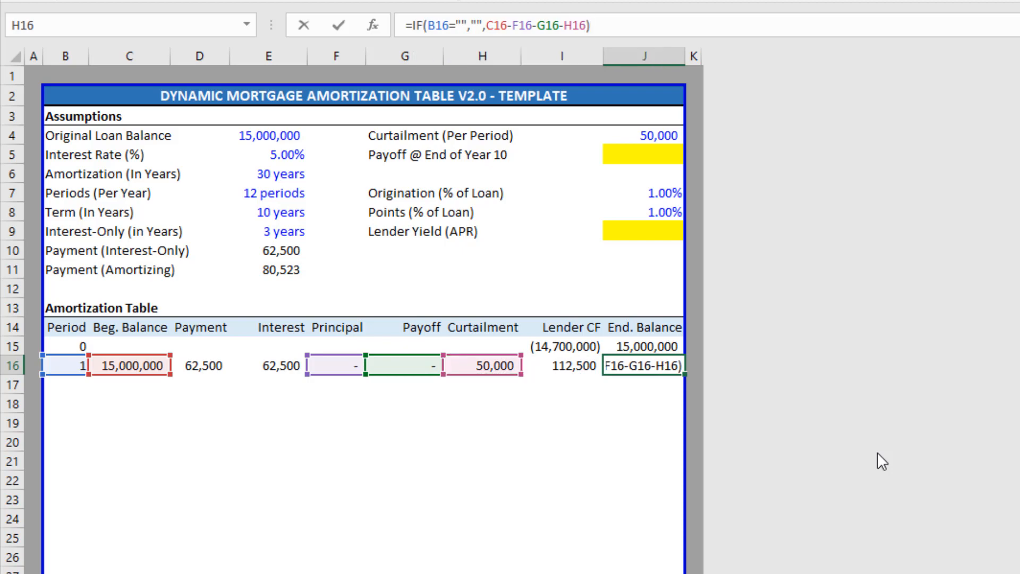
pyautogui.hotkey('ctrl', 'Return')
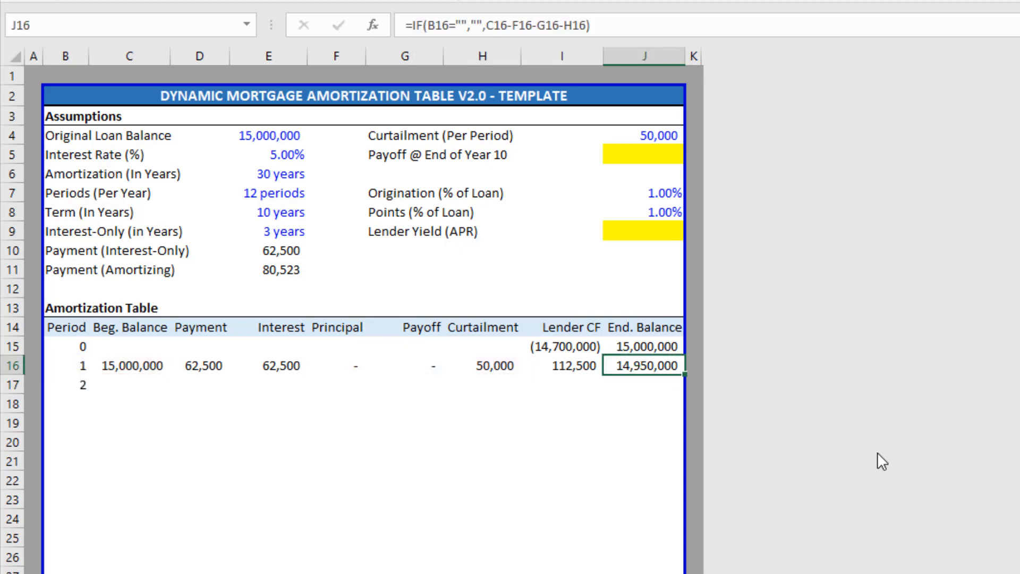
pyautogui.press('Left')
pyautogui.press('Left')
pyautogui.press('Right')
pyautogui.press('Right')
# Set Curtailment (Per Period) to 0 so period 1 ends at 15,000,000.
pyautogui.press('Up')
pyautogui.press('Up')
pyautogui.press('Up')
pyautogui.press('Up')
pyautogui.press('Up')
pyautogui.press('Up')
pyautogui.press('Up')
pyautogui.press('Up')
pyautogui.press('Up')
pyautogui.press('Up')
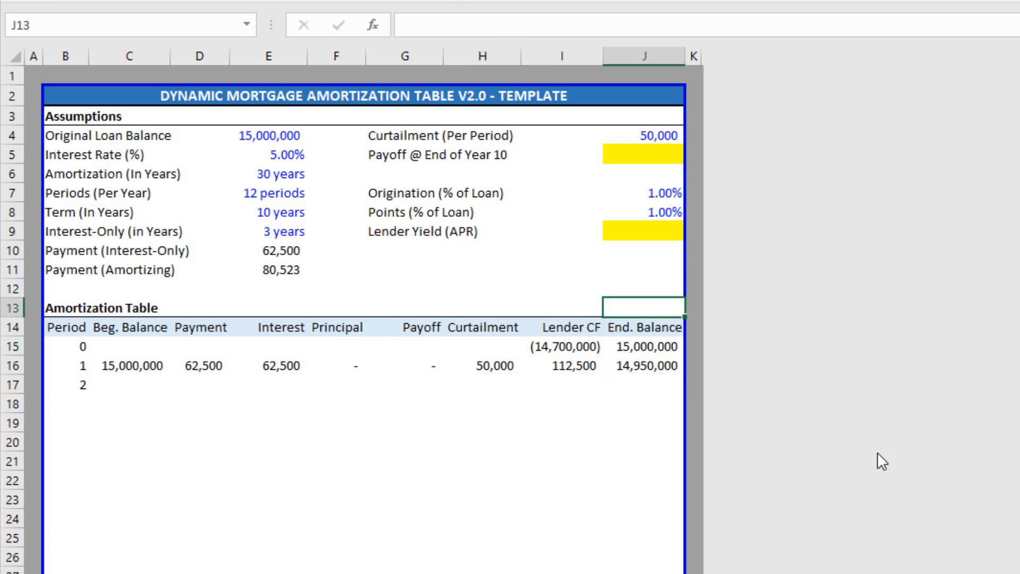
pyautogui.press('Up')
pyautogui.press('Up')
pyautogui.write('0')
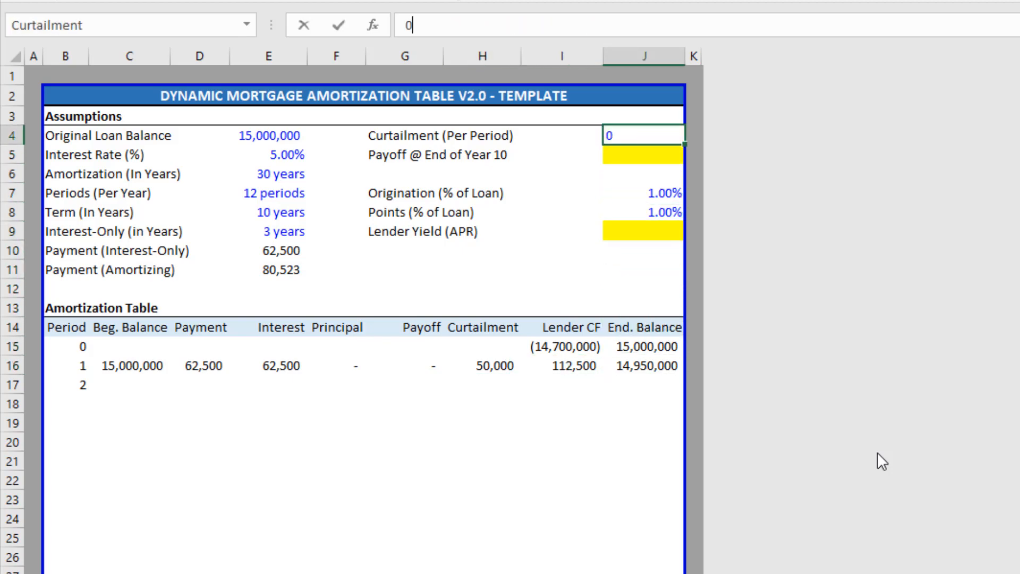
pyautogui.press('Return')
pyautogui.press('Left')
pyautogui.press('Left')
pyautogui.press('Left')
pyautogui.press('Down')
pyautogui.press('Down')
pyautogui.press('Down')
pyautogui.press('Down')
pyautogui.press('Right')
pyautogui.press('Down')
pyautogui.press('Down')
pyautogui.press('Down')
pyautogui.press('Down')
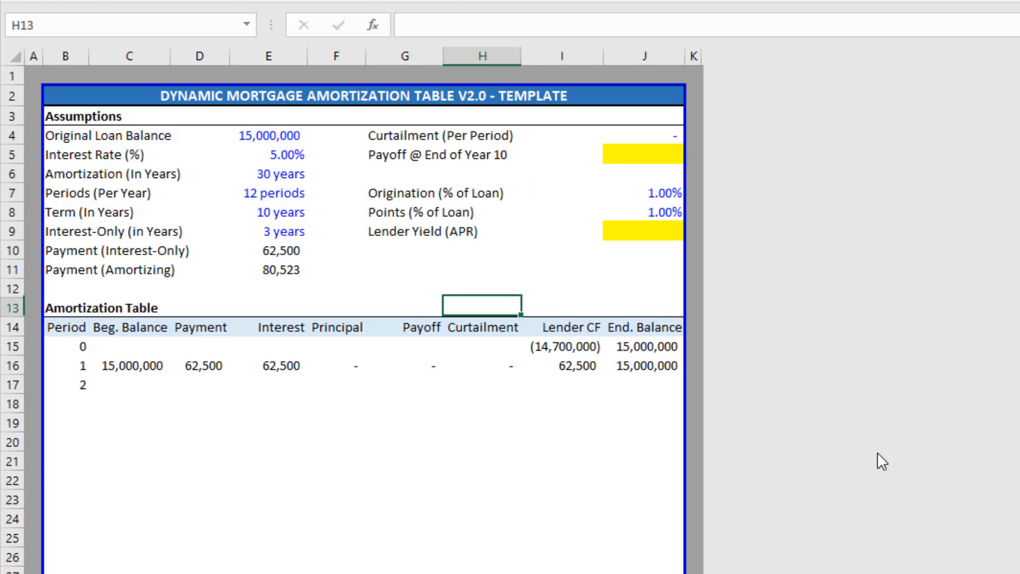
pyautogui.press('Right')
pyautogui.press('Right')
pyautogui.press('Down')
pyautogui.press('Down')
pyautogui.press('Down')
pyautogui.press('Left')
pyautogui.press('Left')
pyautogui.press('Left')
pyautogui.press('Left')
pyautogui.press('Left')
pyautogui.press('Left')
pyautogui.press('Left')
pyautogui.press('Left')
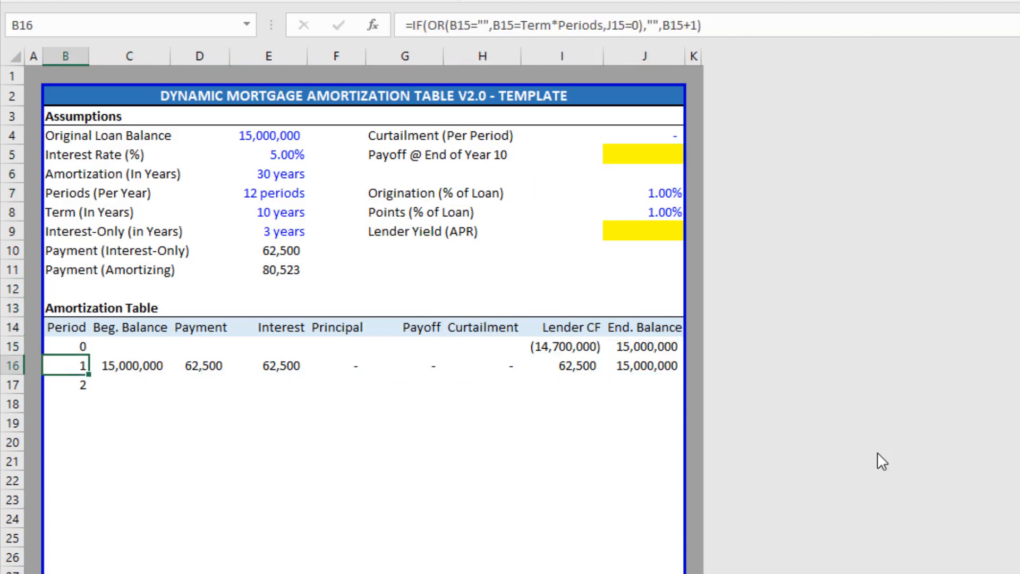
# Copy row B16:J16 and paste it down column B through row 375.
pyautogui.hotkey('ctrl', 'shift', 'Right')
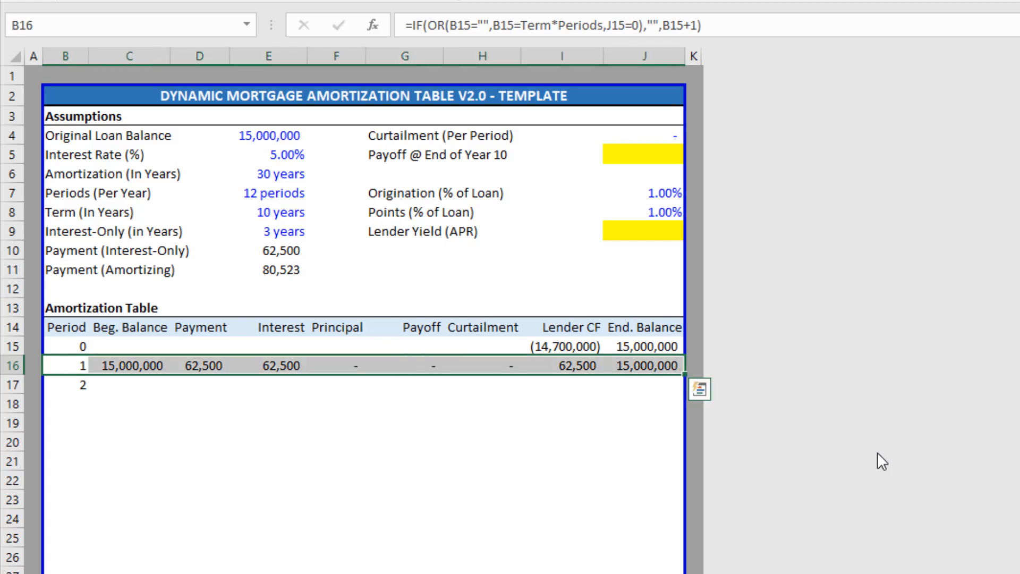
pyautogui.hotkey('ctrl', 'c')
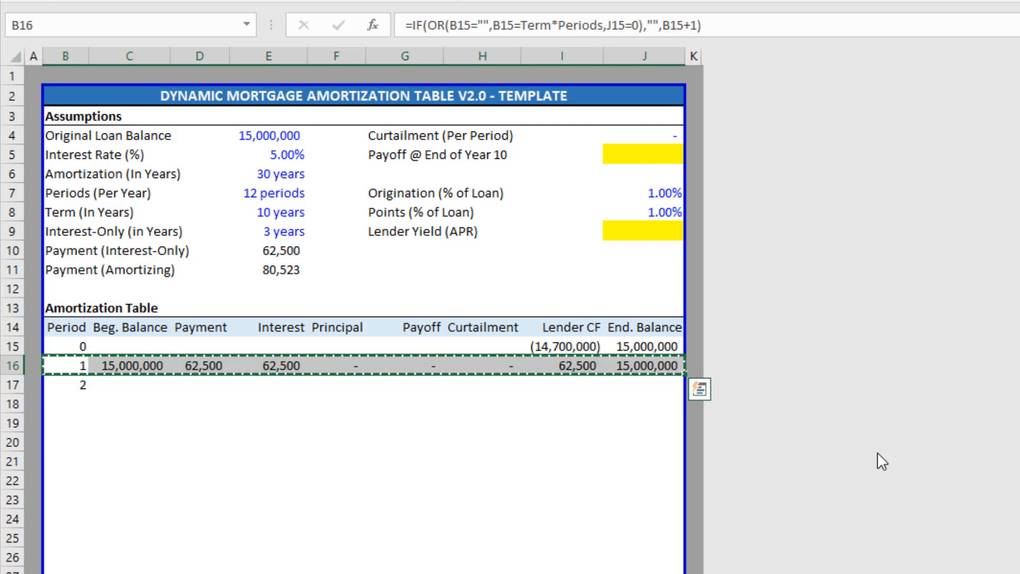
pyautogui.hotkey('ctrl', 'shift', 'Left')
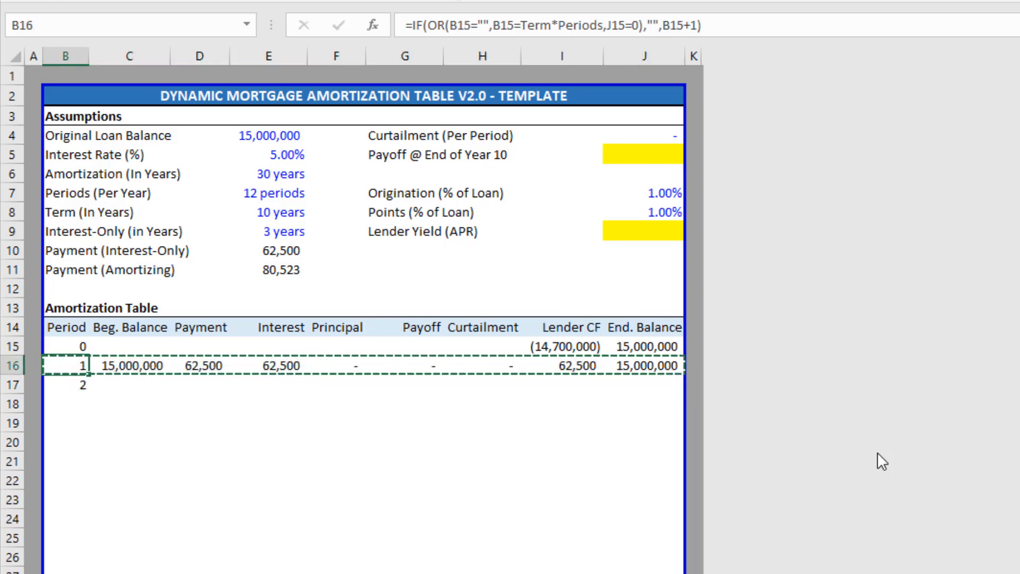
pyautogui.press('Down')
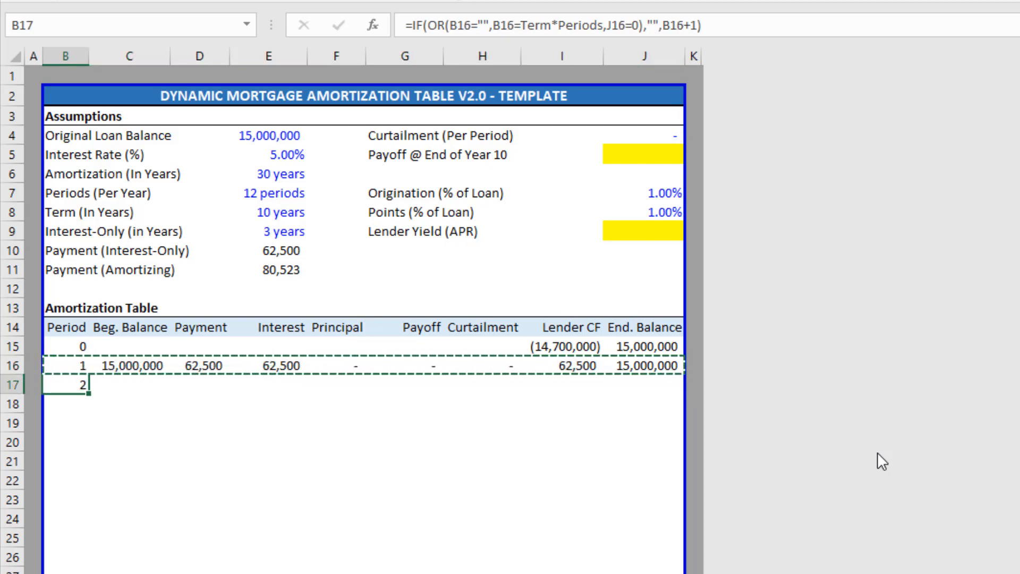
pyautogui.hotkey('ctrl', 'shift', 'Down')
pyautogui.hotkey('ctrl', 'v')
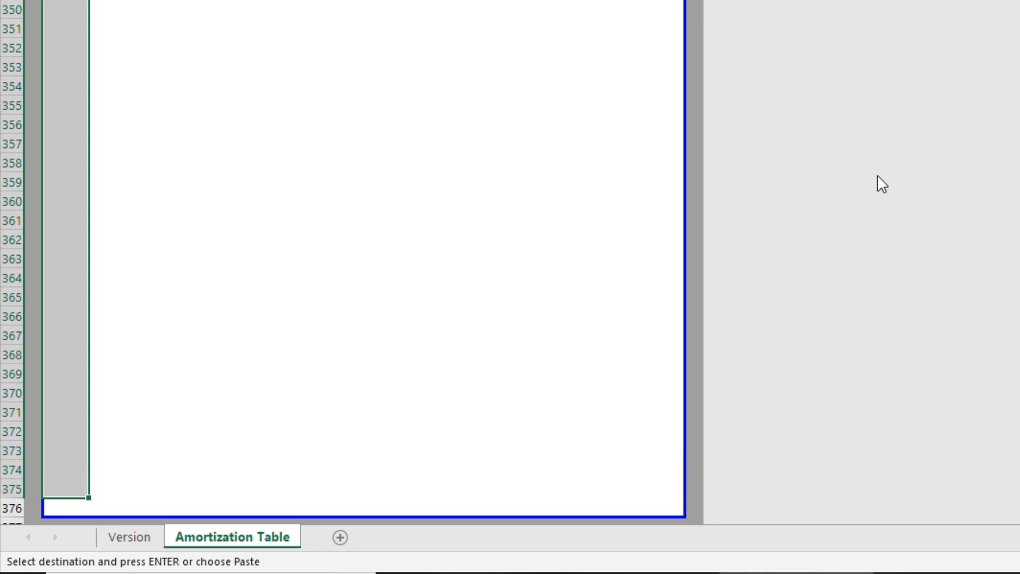
pyautogui.hotkey('ctrl', 'BackSpace')
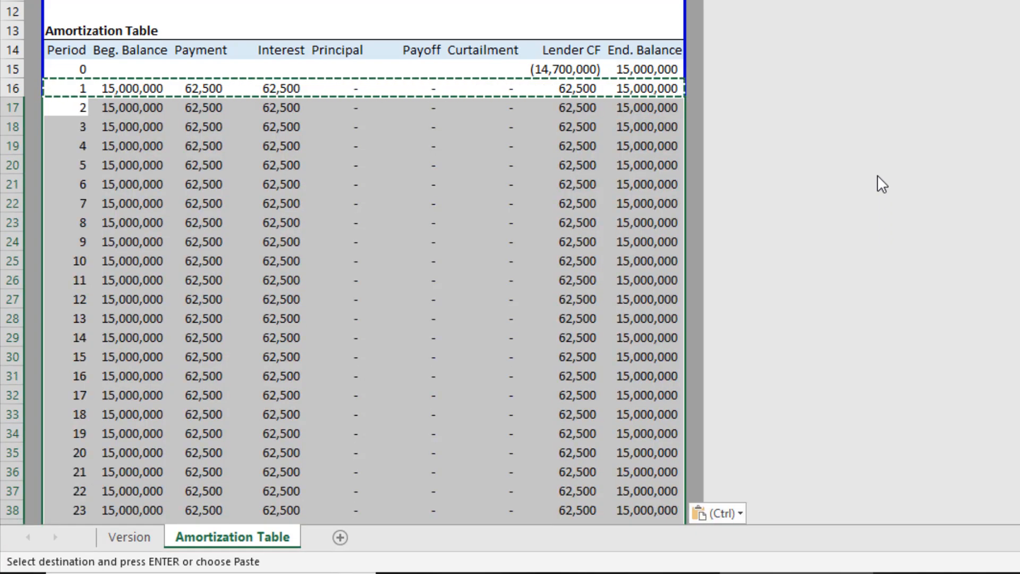
pyautogui.press('Down')
pyautogui.press('Down')
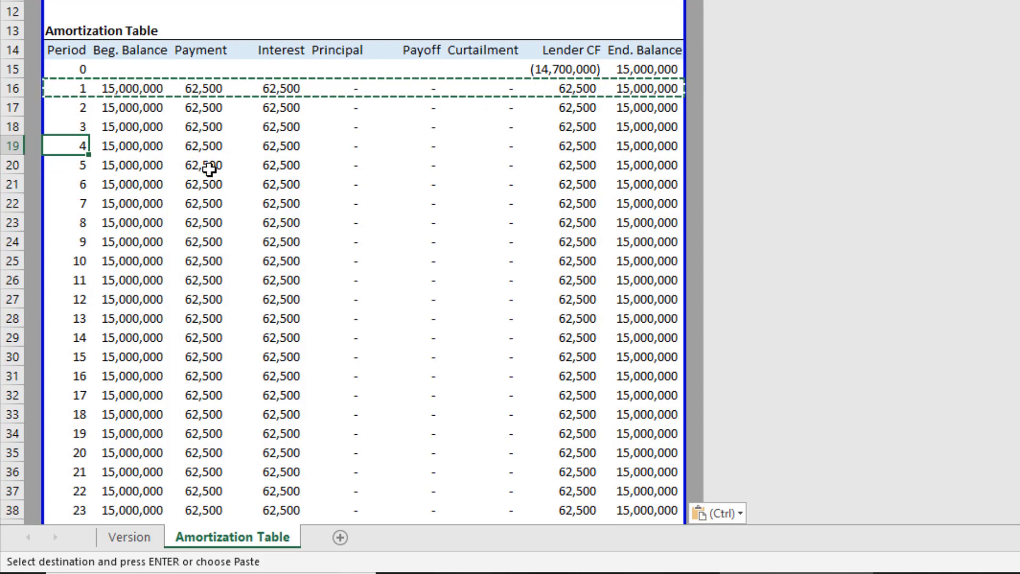
pyautogui.press('Escape')
pyautogui.scroll(-8, 210, 168)
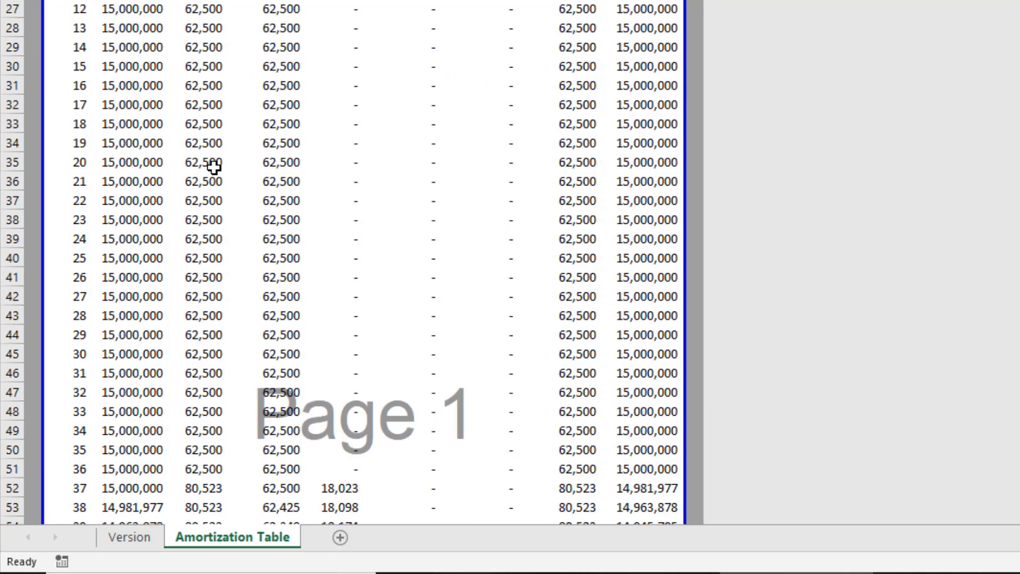
pyautogui.scroll(-2, 217, 148)
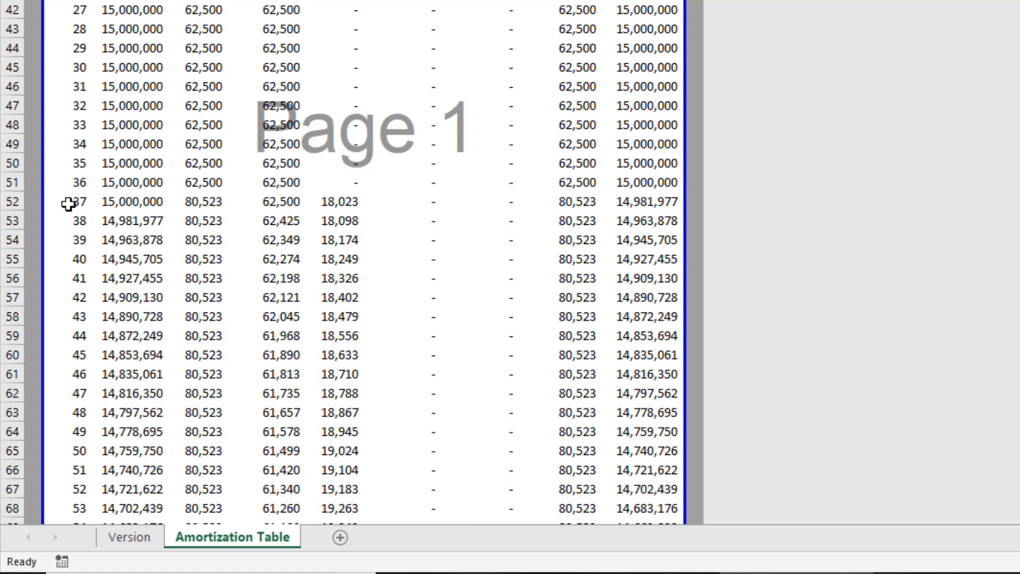
pyautogui.moveTo(69, 205); pyautogui.dragTo(620, 200)
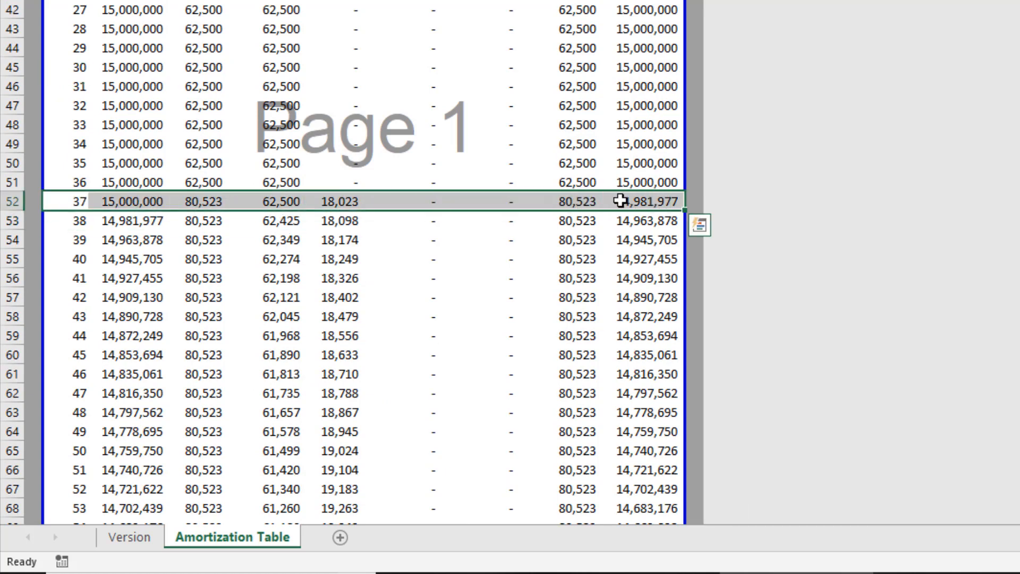
pyautogui.moveTo(65, 182); pyautogui.dragTo(581, 185)
pyautogui.click(335, 205)
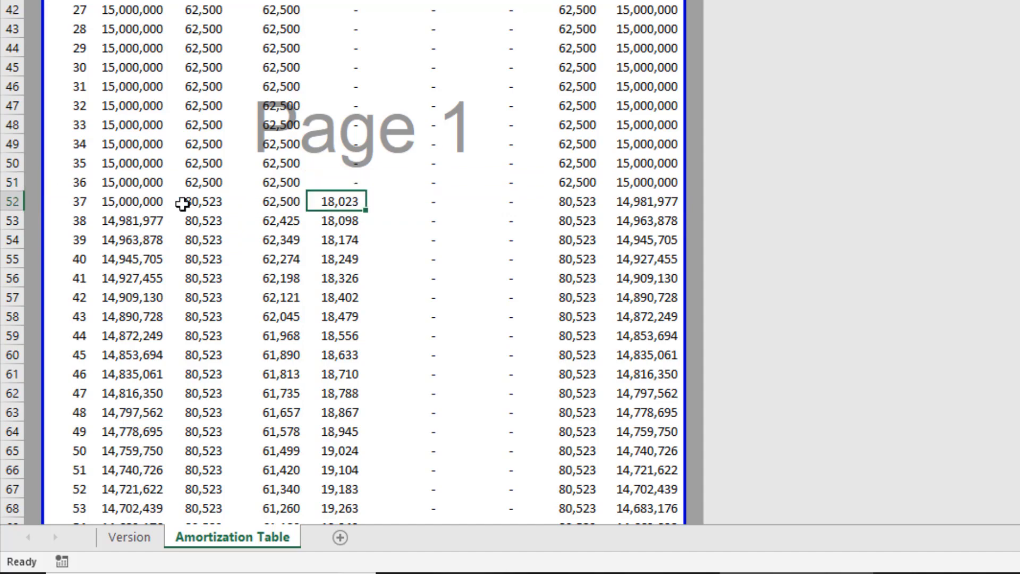
pyautogui.click(213, 204)
pyautogui.scroll(-9, 205, 200)
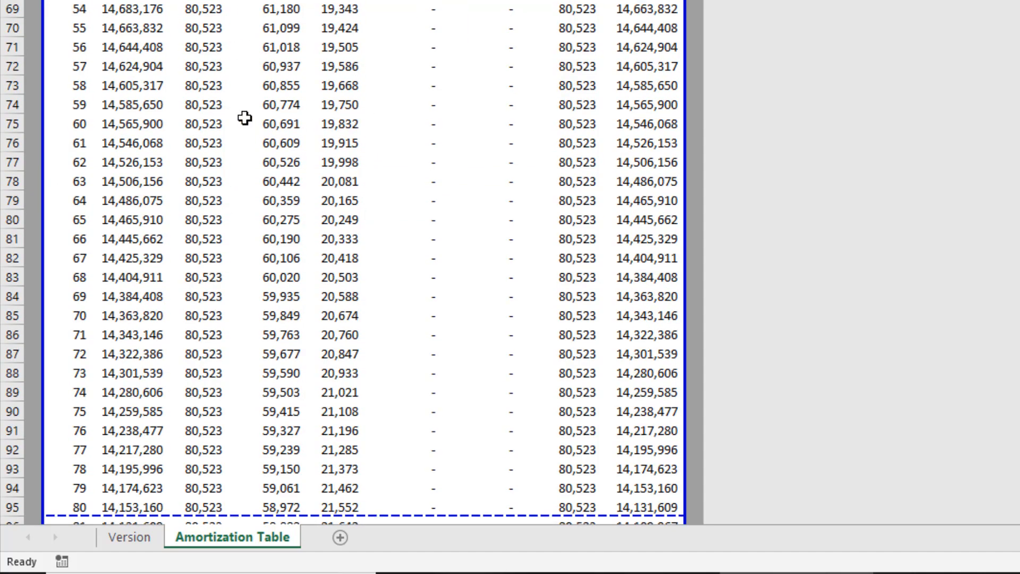
pyautogui.scroll(-8, 244, 118)
pyautogui.scroll(-11, 245, 118)
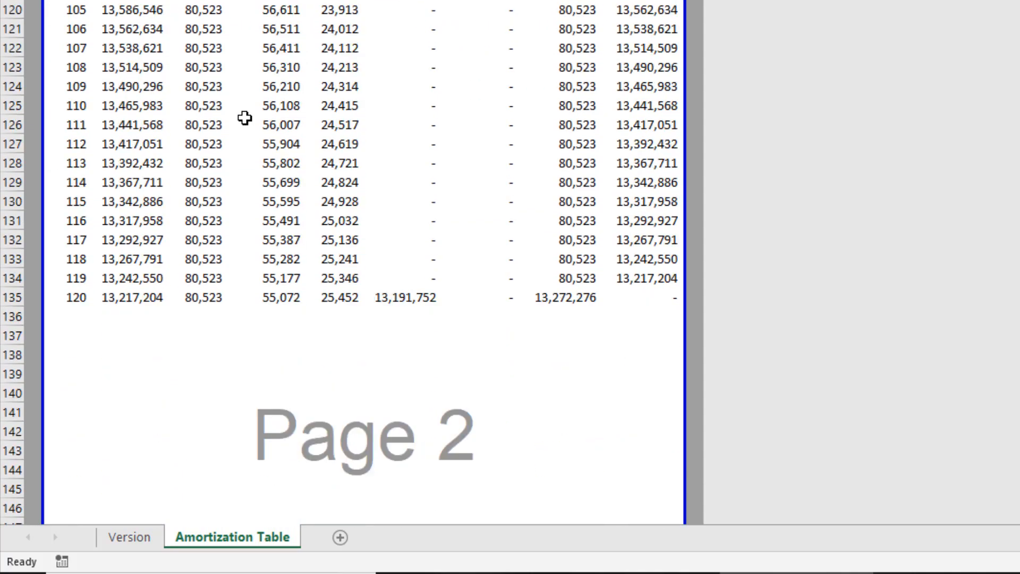
pyautogui.click(71, 181)
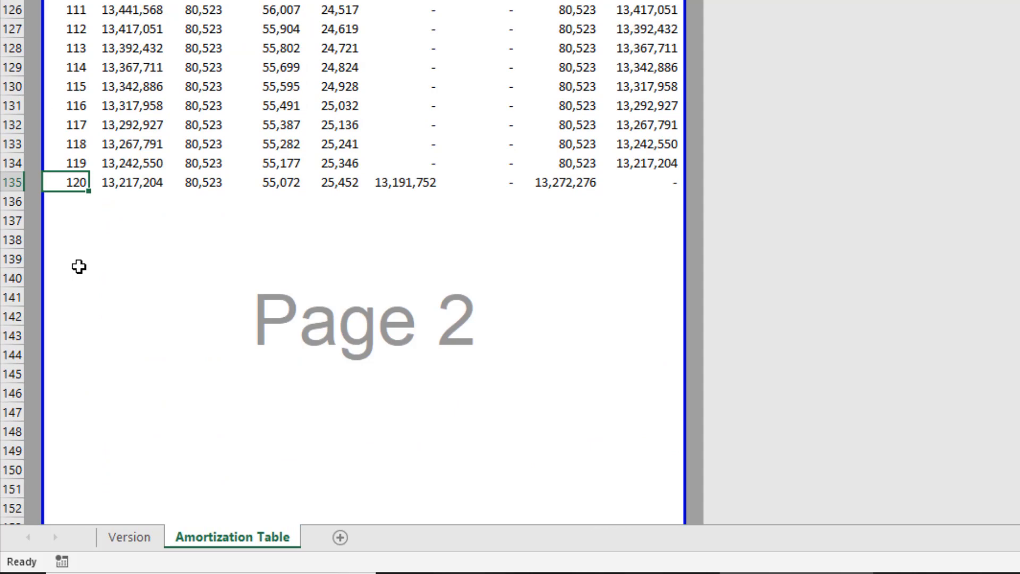
pyautogui.click(145, 182)
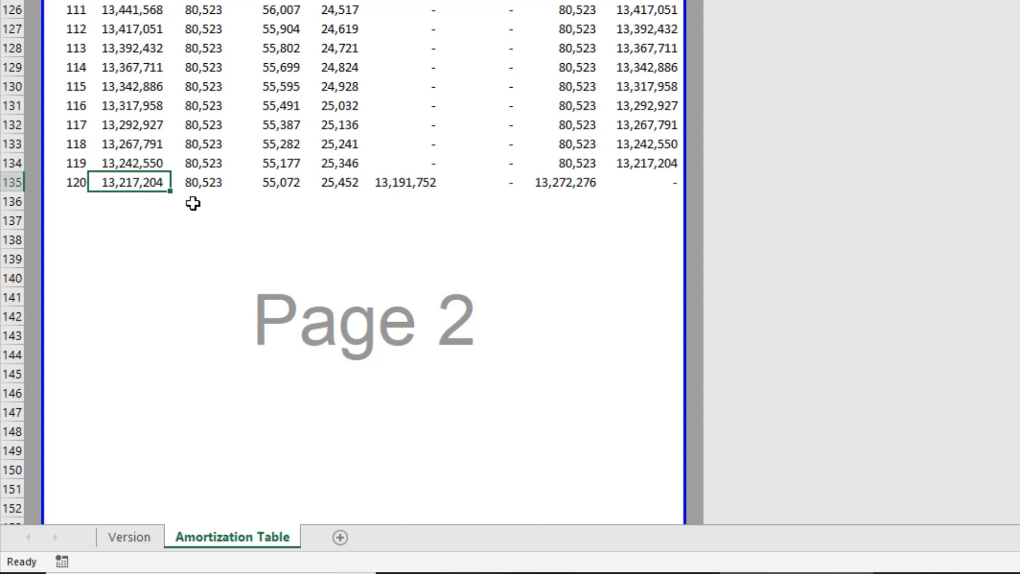
pyautogui.click(205, 183)
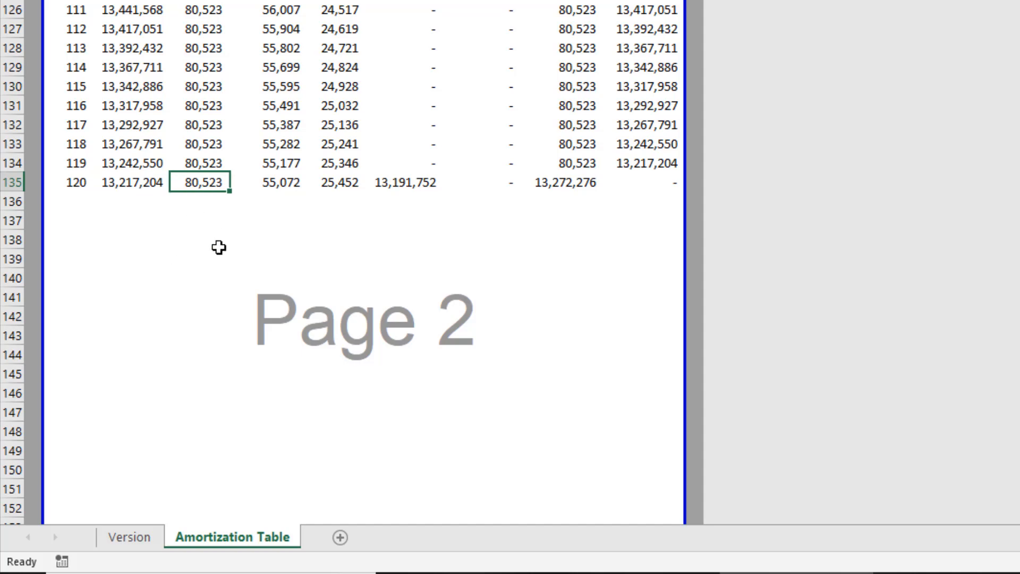
pyautogui.click(274, 182)
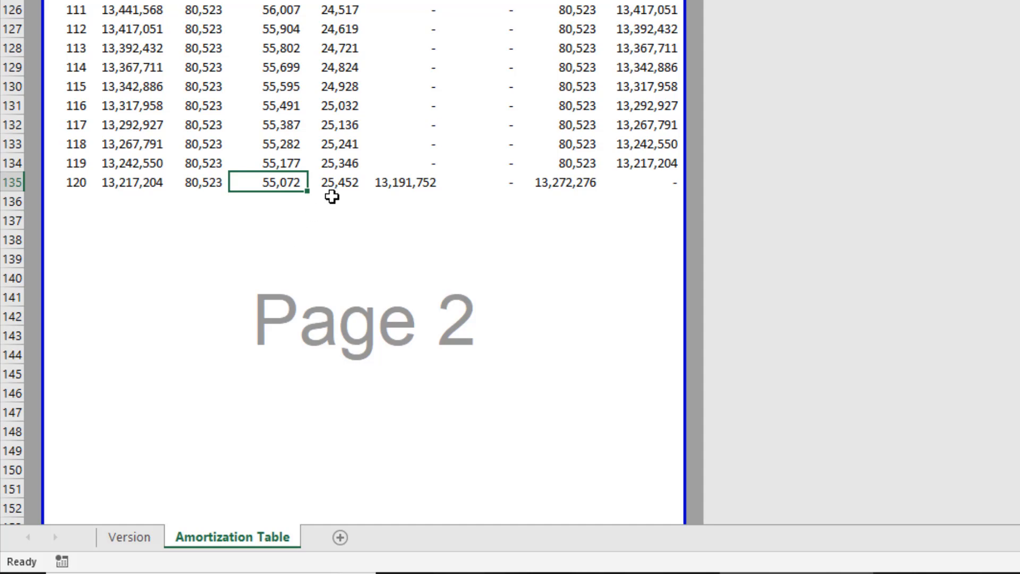
pyautogui.click(338, 184)
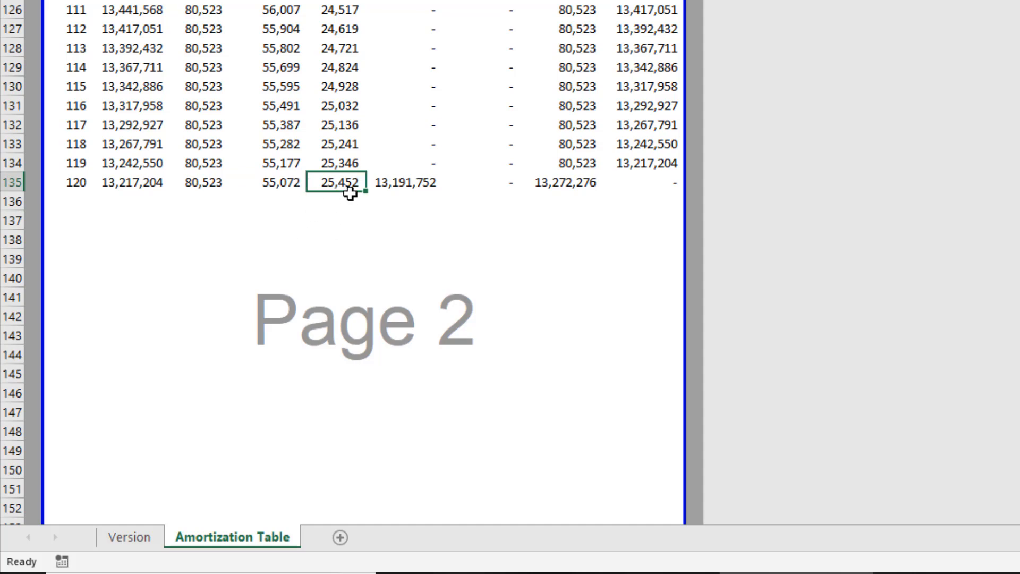
pyautogui.keyDown('ctrl'); pyautogui.click(393, 185); pyautogui.keyUp('ctrl')
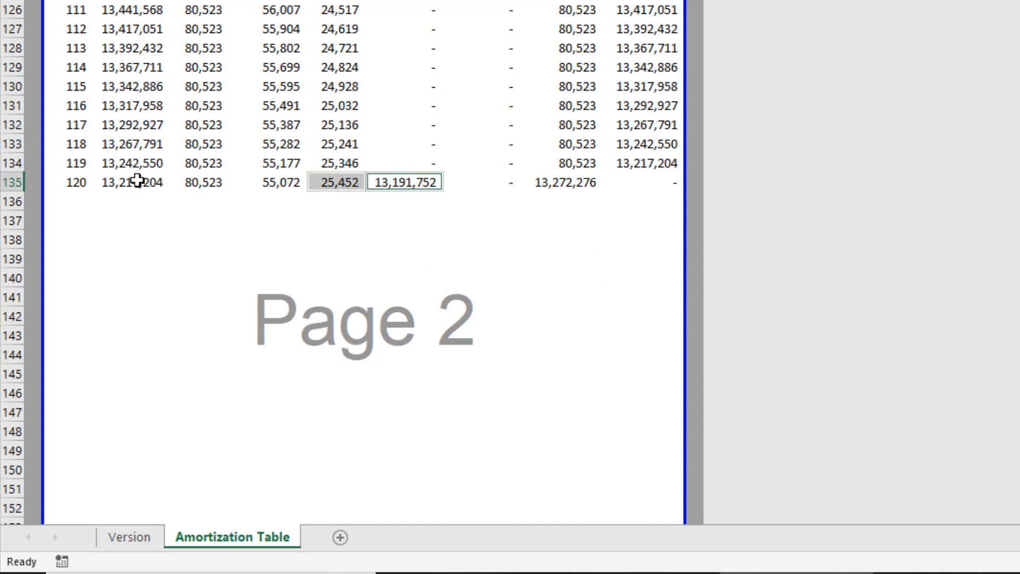
pyautogui.click(137, 181)
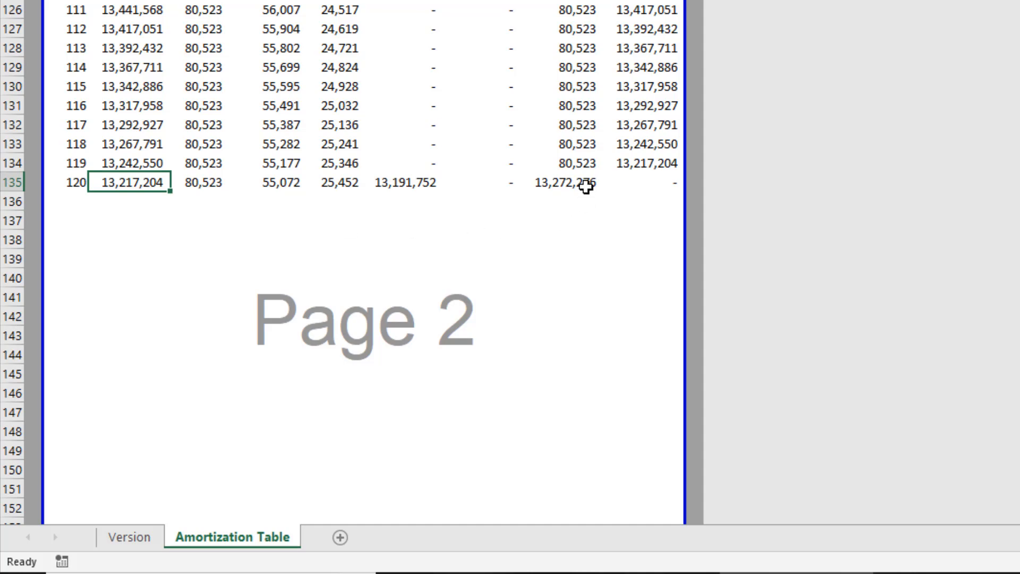
pyautogui.click(585, 186)
pyautogui.click(645, 180)
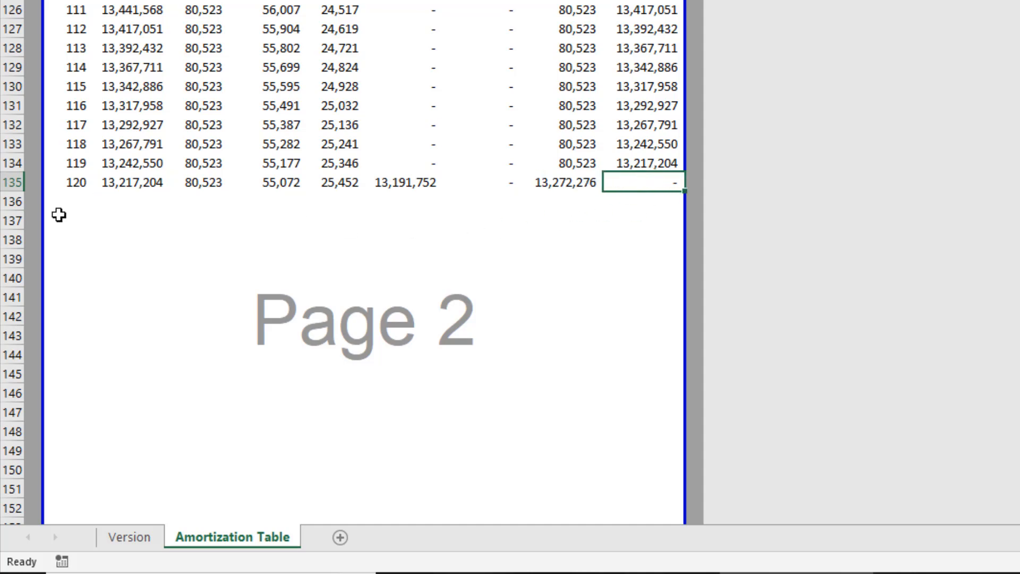
pyautogui.moveTo(64, 201); pyautogui.dragTo(80, 433)
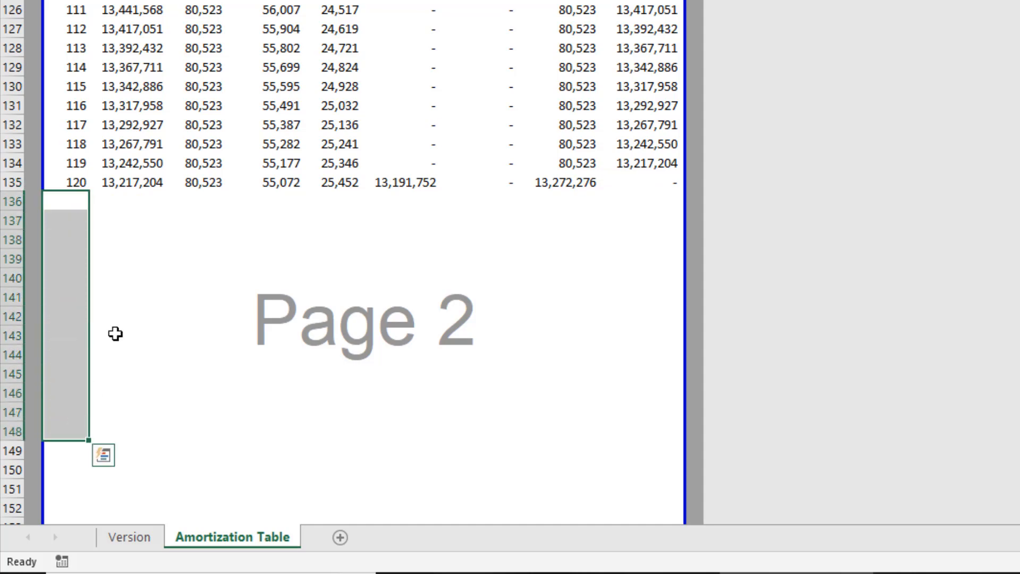
pyautogui.click(112, 199)
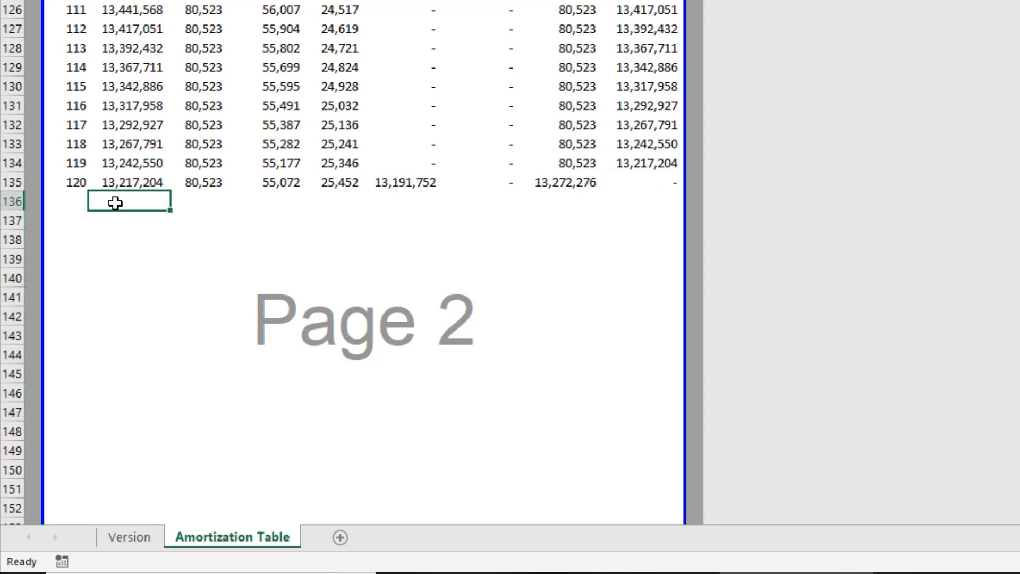
pyautogui.scroll(-17, 137, 234)
pyautogui.scroll(20, 137, 235)
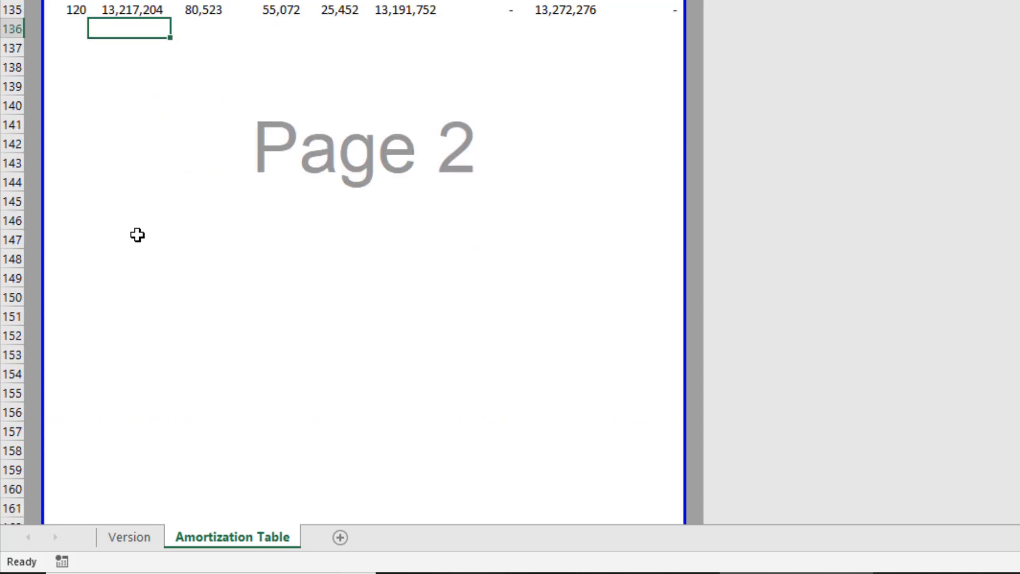
pyautogui.scroll(17, 136, 237)
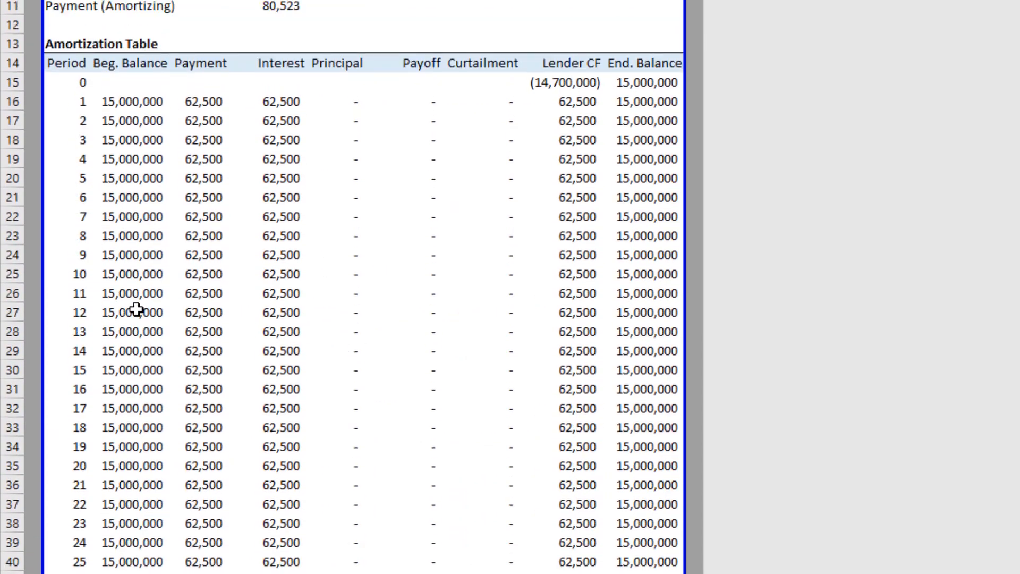
# Set Curtailment (Per Period) back to 50,000.
pyautogui.click(644, 128)
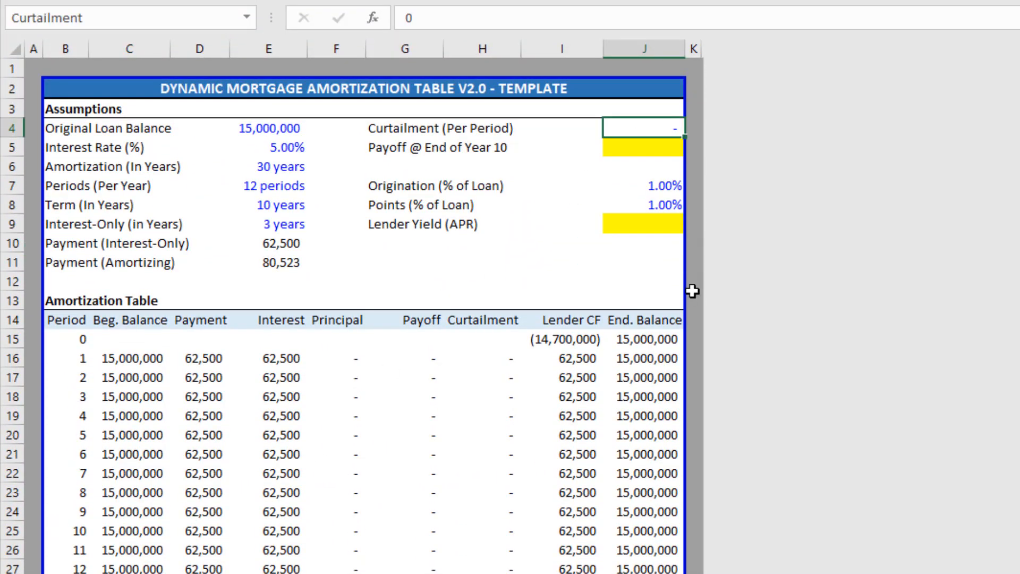
pyautogui.write('50000')
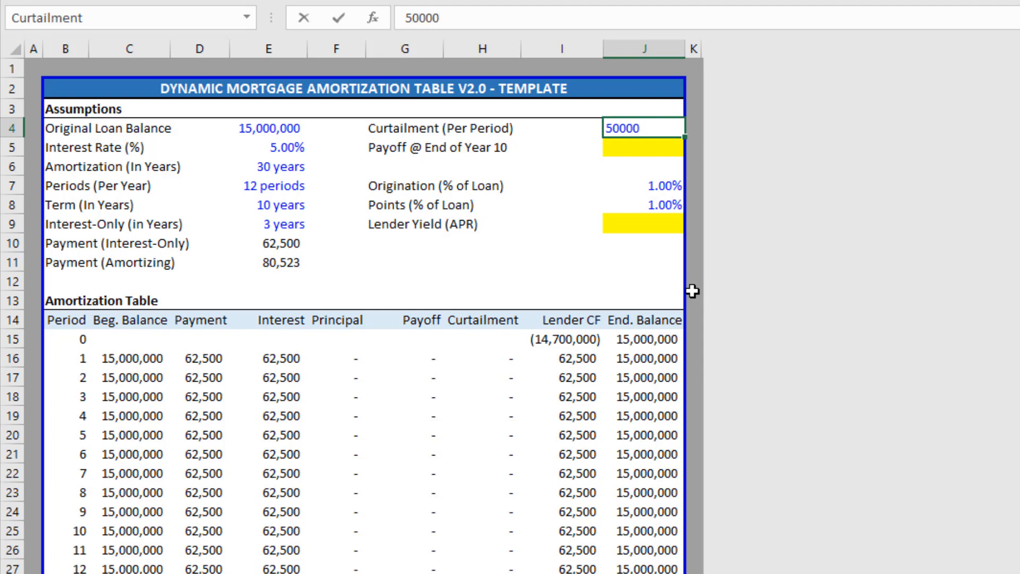
pyautogui.press('Return')
# Review period 120's formulas, confirming the 5,427,638 payoff and recalculated curtailments.
pyautogui.scroll(-11, 472, 377)
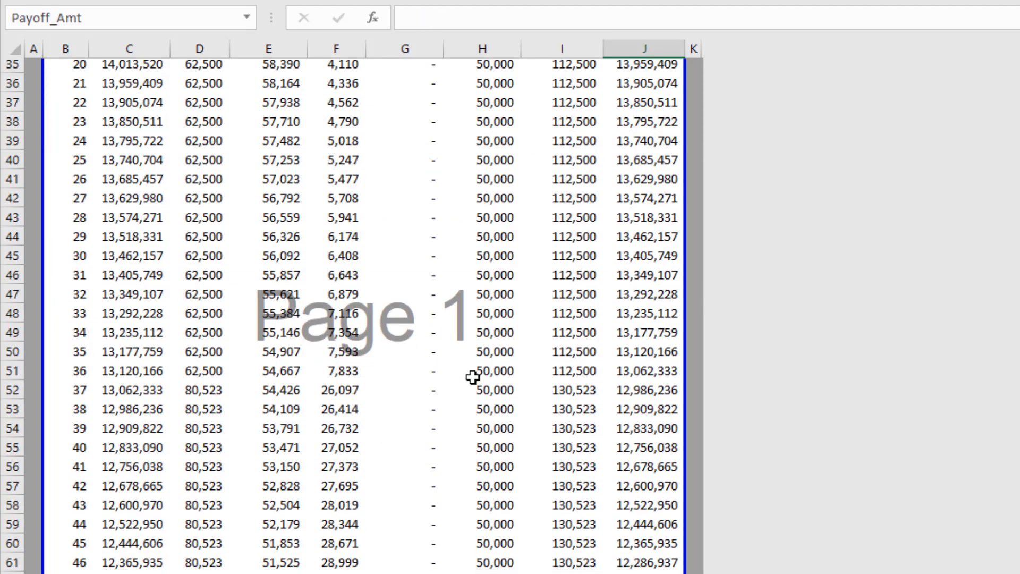
pyautogui.scroll(-20, 472, 377)
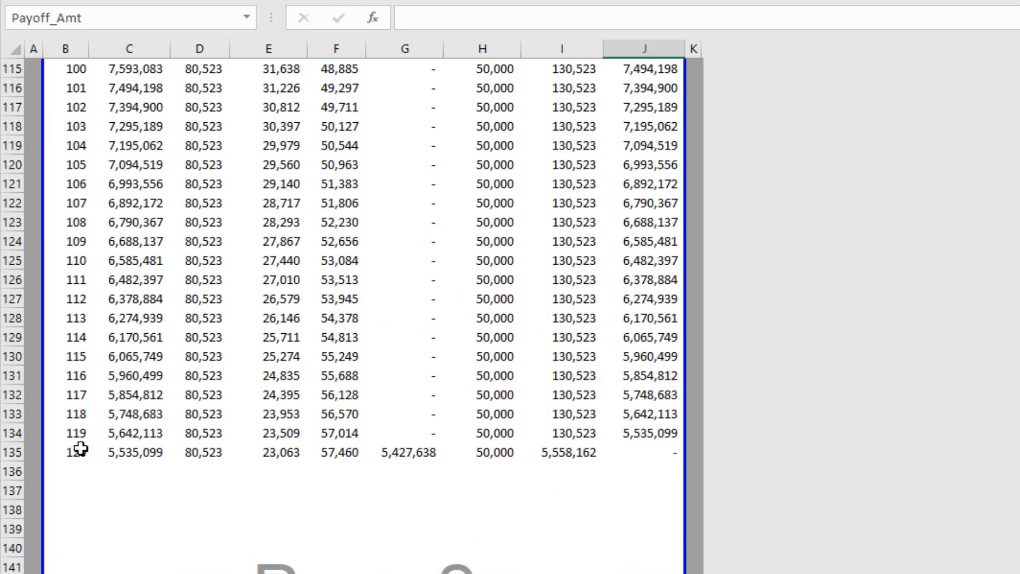
pyautogui.click(80, 450)
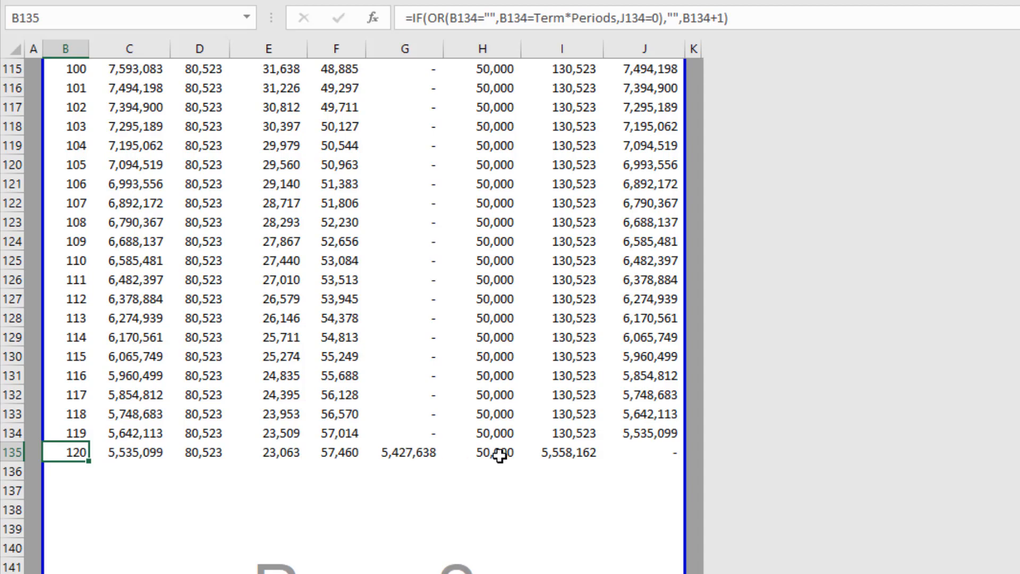
pyautogui.click(565, 454)
pyautogui.moveTo(497, 453); pyautogui.dragTo(505, 298)
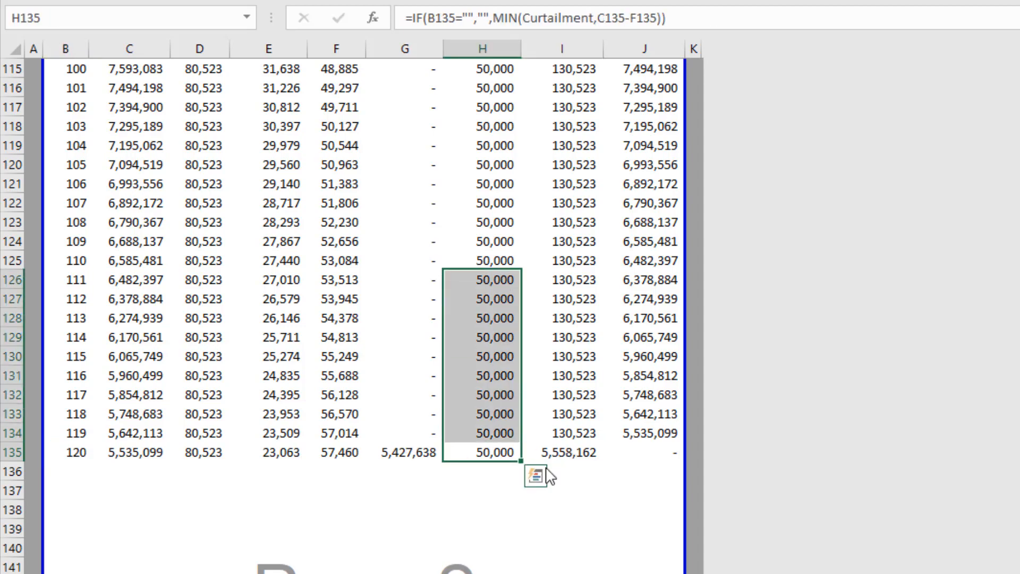
pyautogui.click(564, 453)
pyautogui.scroll(12, 556, 446)
pyautogui.scroll(20, 556, 446)
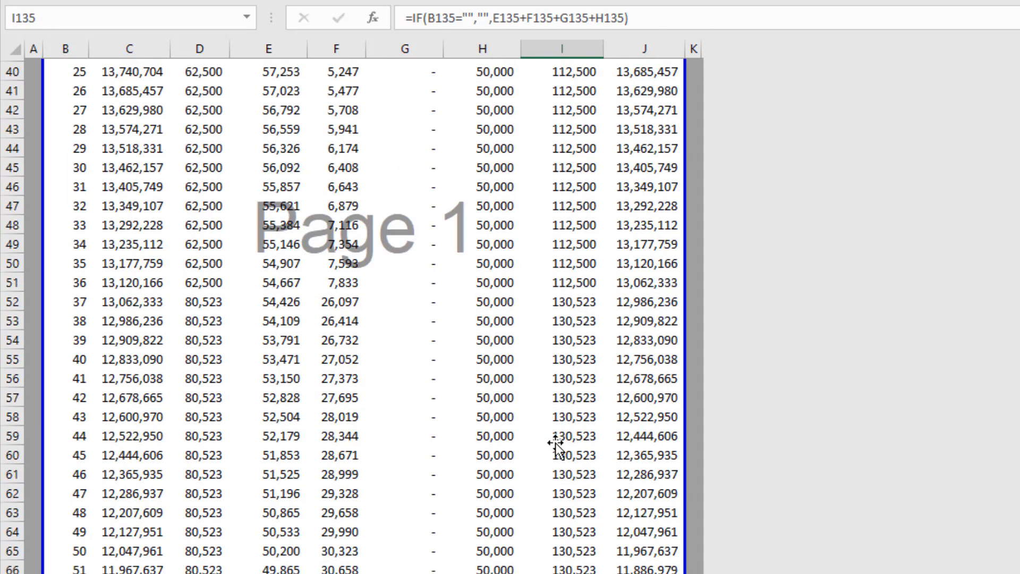
pyautogui.click(641, 132)
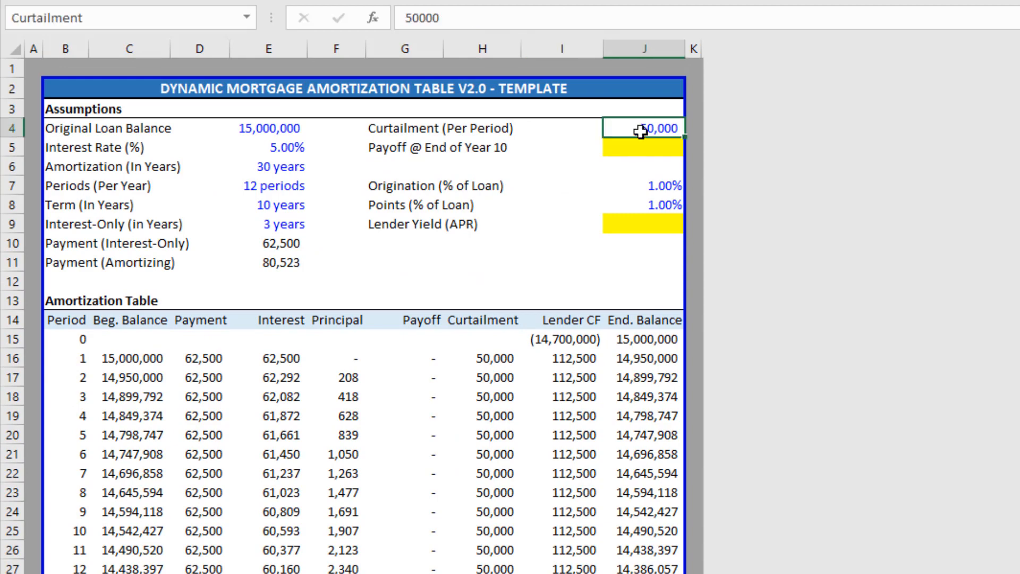
pyautogui.write('150')
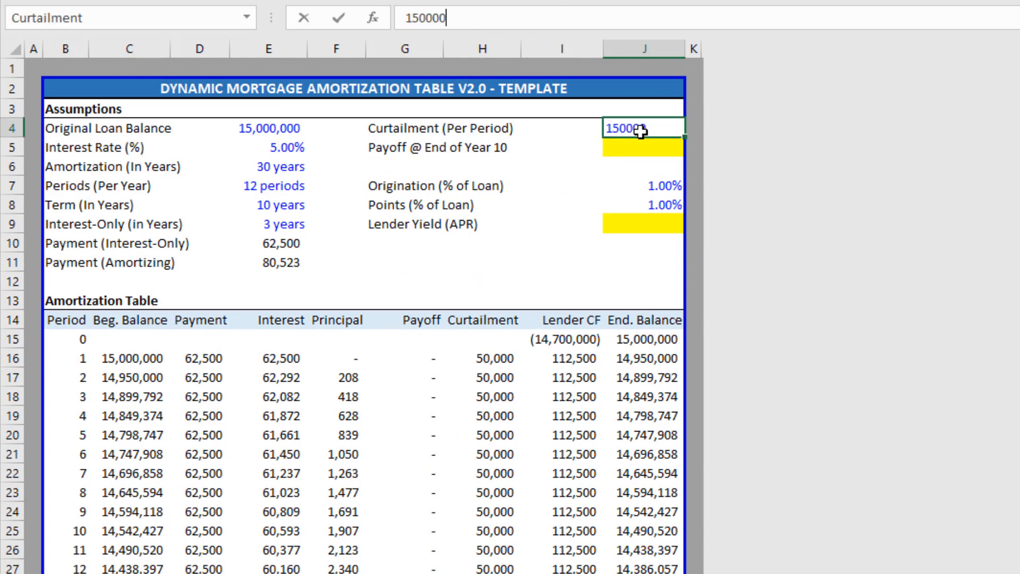
pyautogui.press('Return')
pyautogui.scroll(-16, 340, 406)
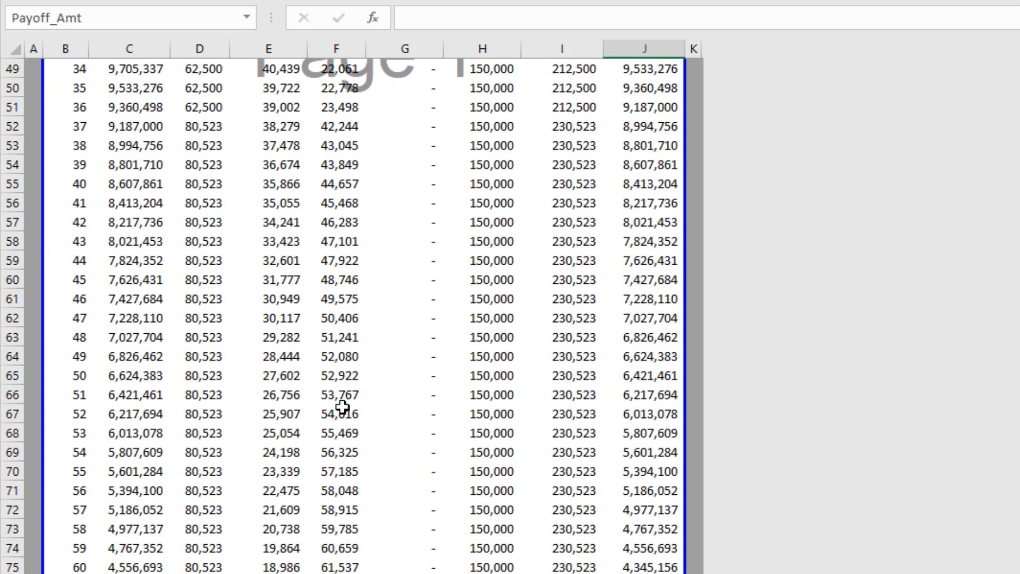
pyautogui.scroll(-11, 342, 407)
pyautogui.moveTo(70, 318); pyautogui.dragTo(659, 318)
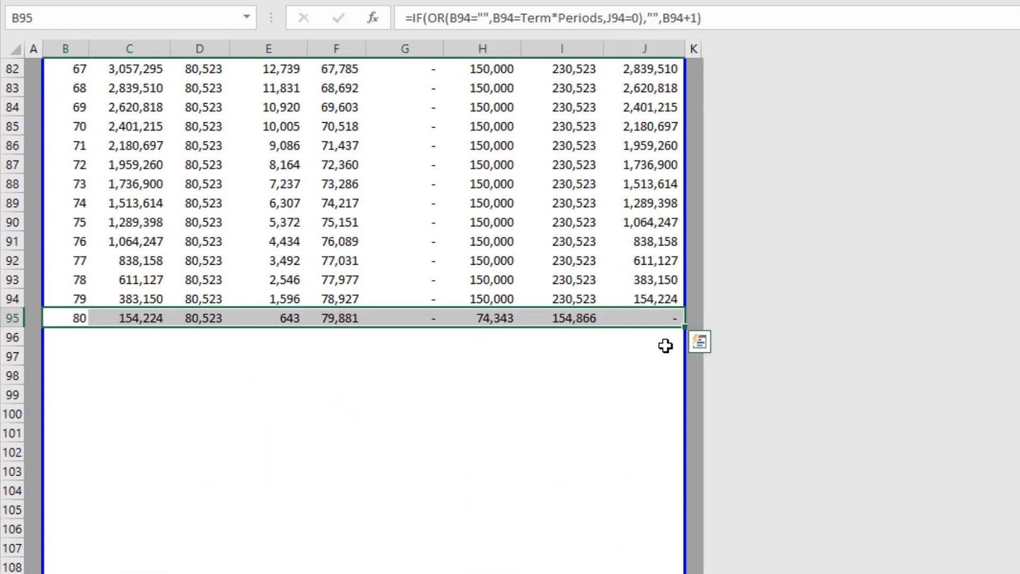
pyautogui.hotkey('ctrl', 'c')
pyautogui.click(492, 317)
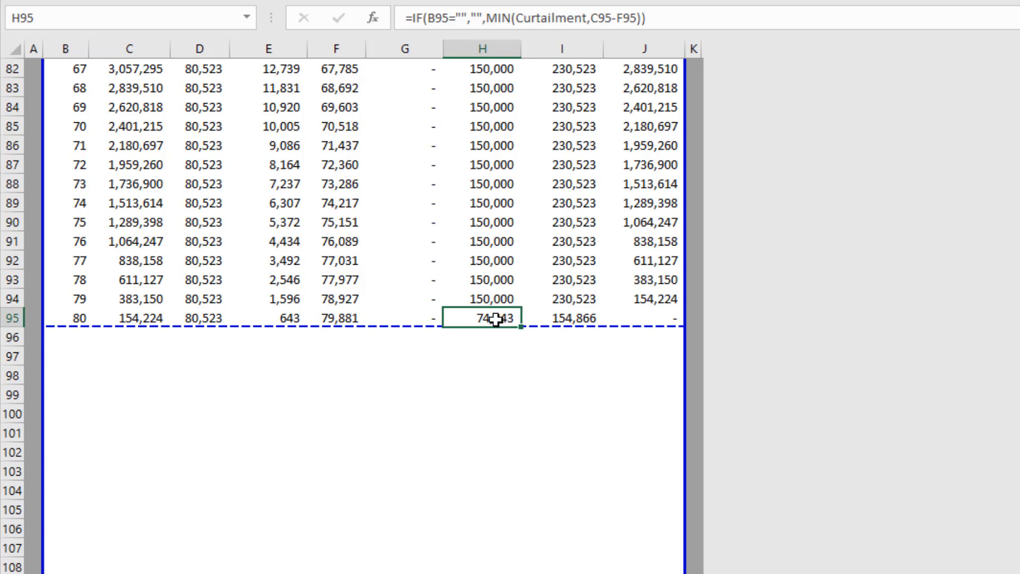
pyautogui.scroll(8, 454, 367)
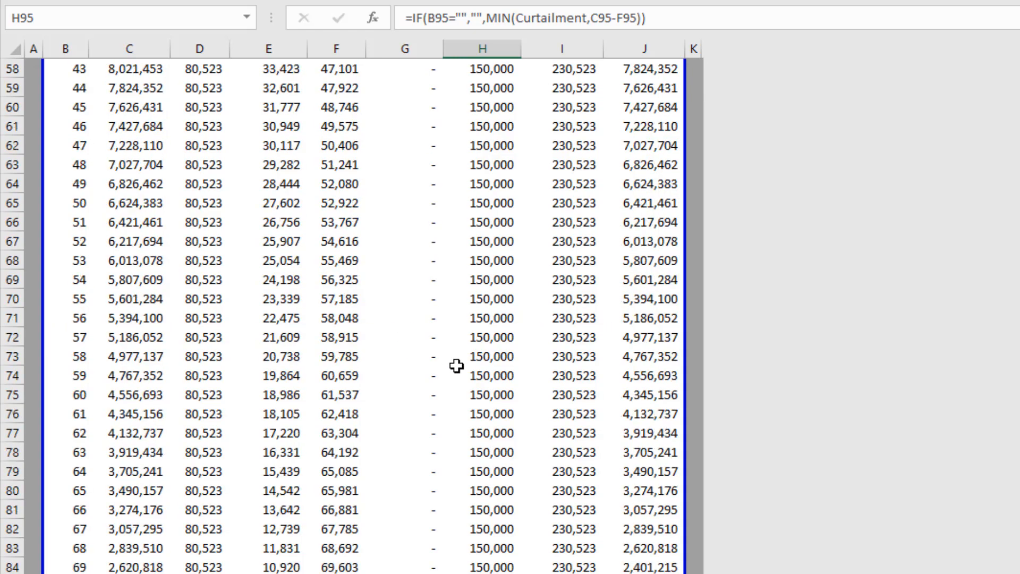
pyautogui.scroll(19, 456, 366)
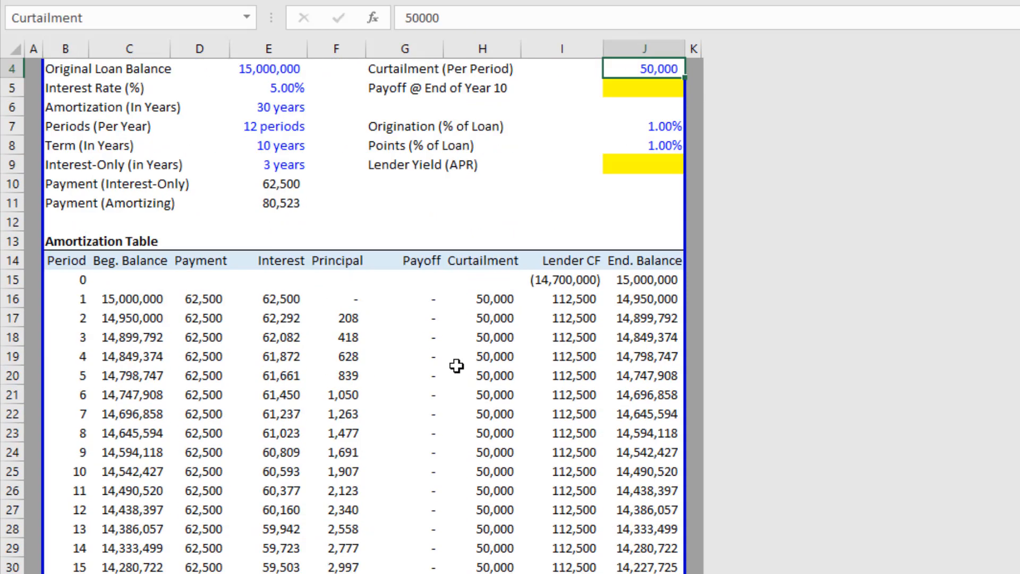
pyautogui.scroll(1, 457, 366)
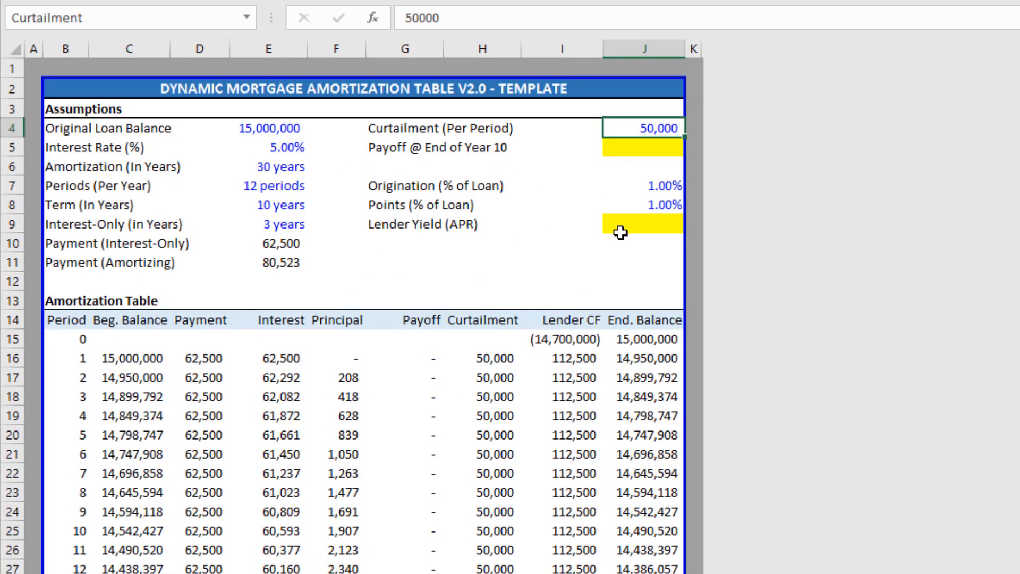
# Inspect the Payoff @ End of Year 10 cell and the final period's payoff formula.
pyautogui.click(660, 149)
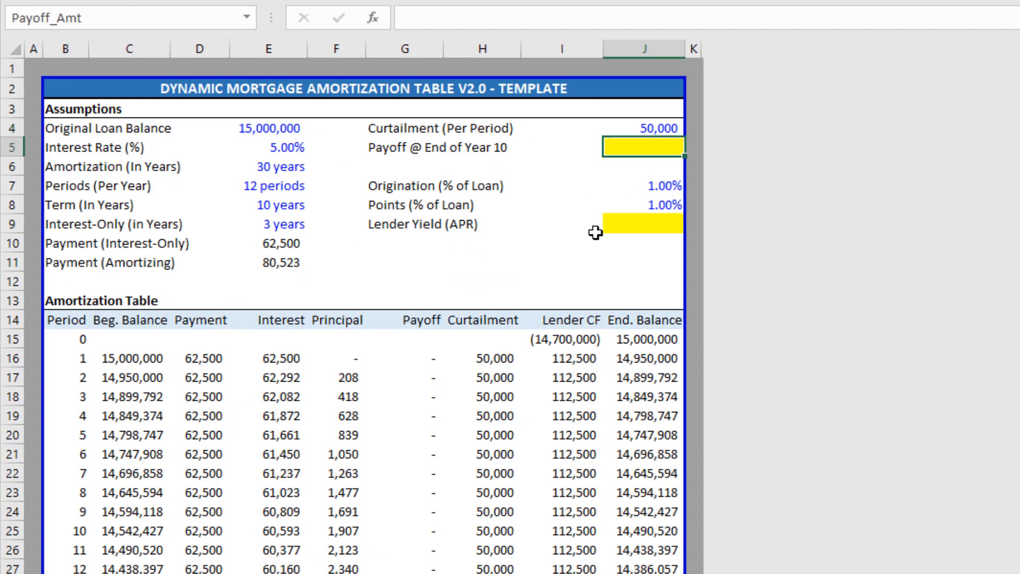
pyautogui.click(633, 229)
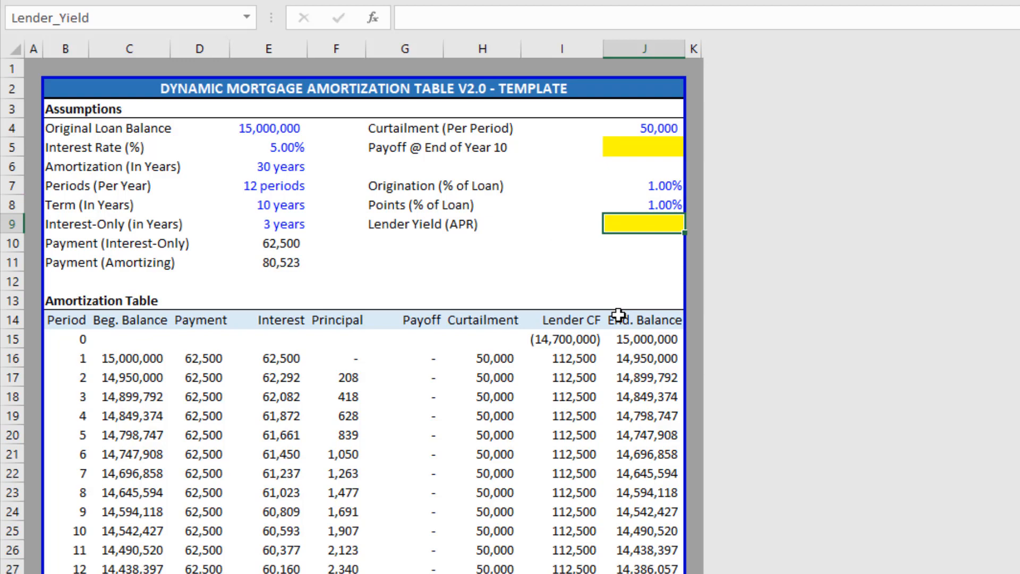
pyautogui.press('Up')
pyautogui.press('Up')
pyautogui.press('Up')
pyautogui.press('Up')
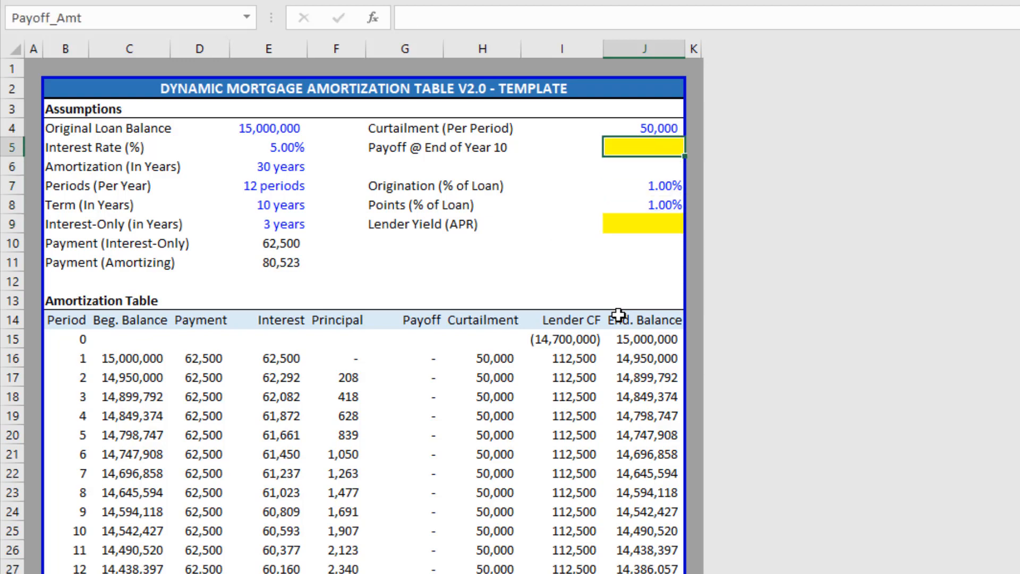
pyautogui.moveTo(413, 357); pyautogui.dragTo(415, 537)
pyautogui.scroll(-6, 415, 546)
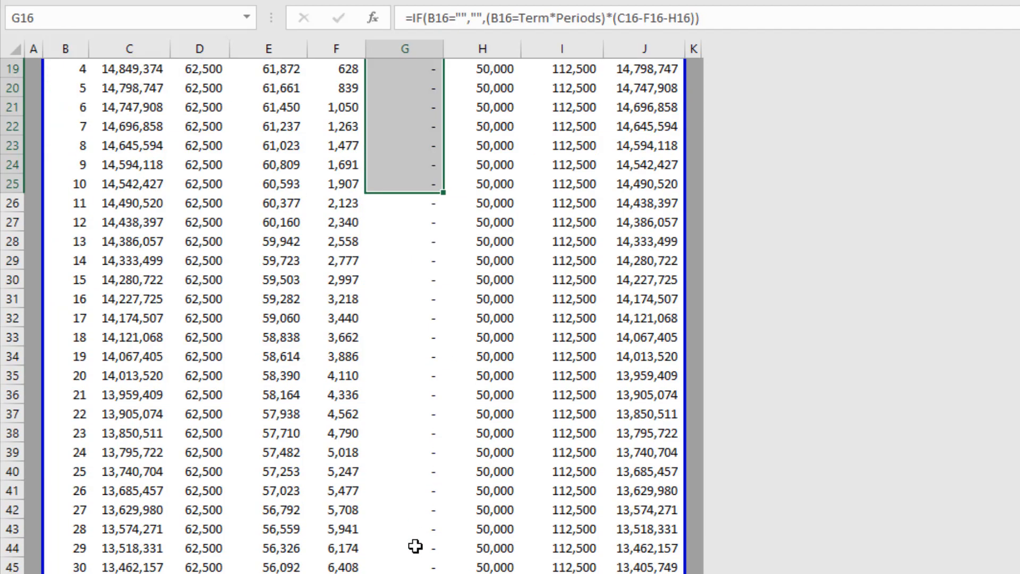
pyautogui.scroll(-20, 416, 546)
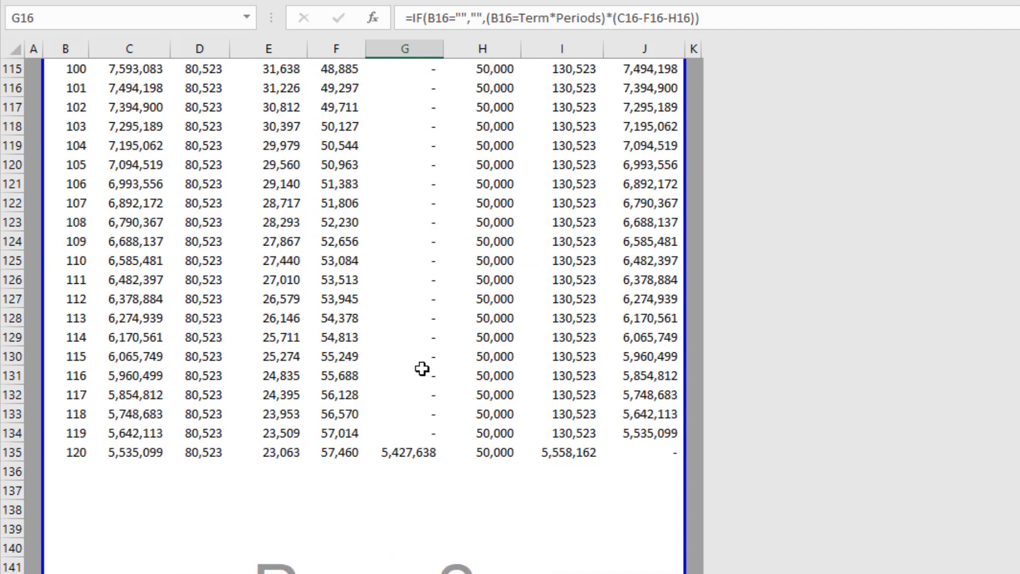
pyautogui.click(431, 453)
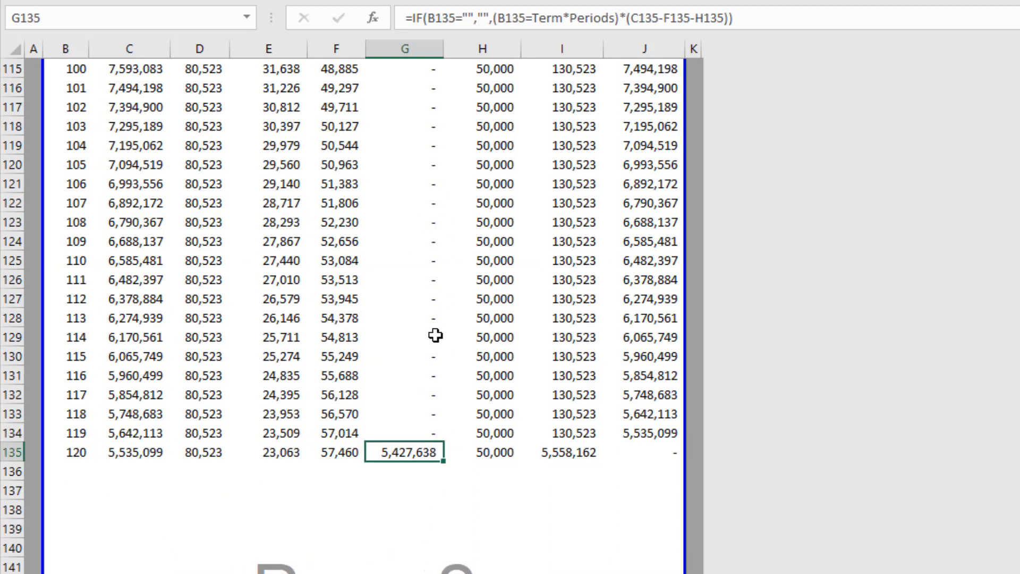
pyautogui.scroll(20, 455, 417)
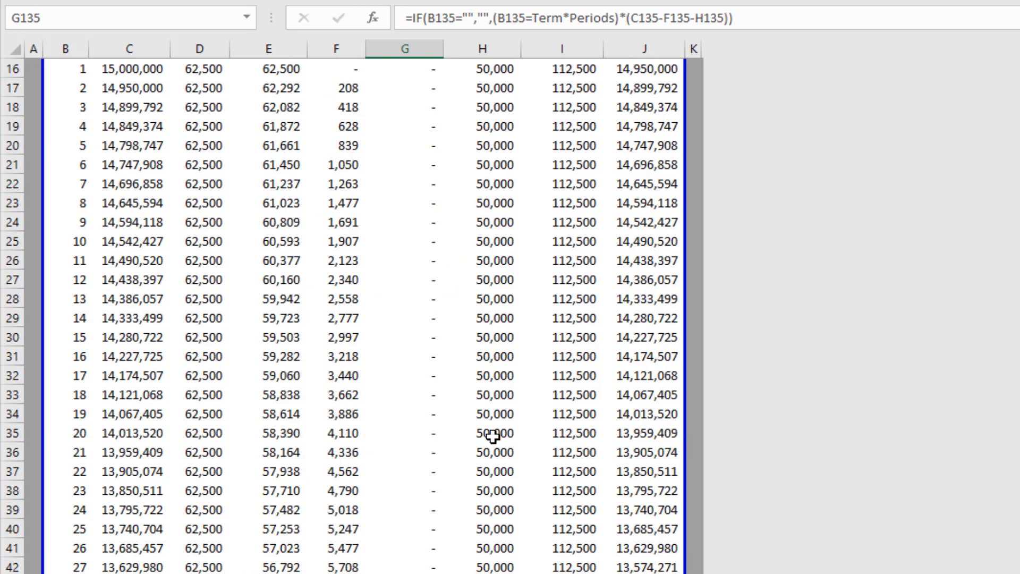
pyautogui.scroll(5, 493, 436)
# Remove the yellow placeholder fill from the Payoff @ End of Year 10 cell.
pyautogui.click(644, 147)
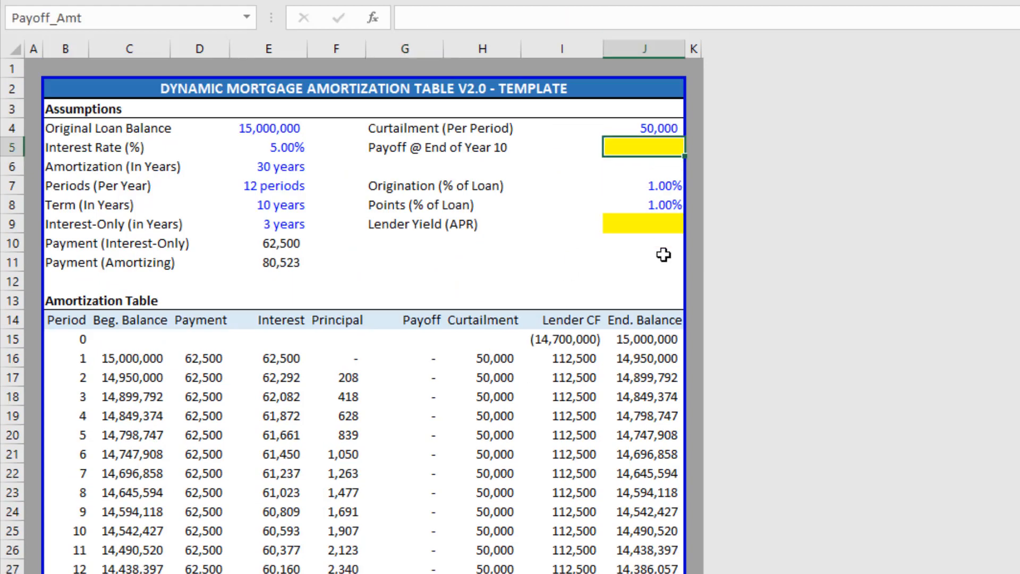
pyautogui.hotkey('alt', 'h')
pyautogui.press('h')
pyautogui.press('n')
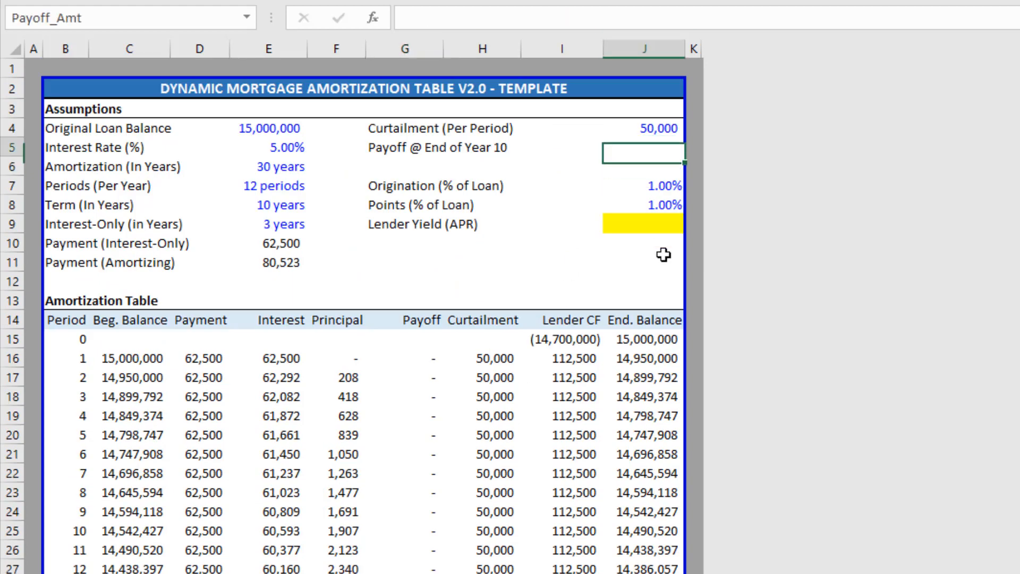
# Enter =SUM(G16:G375) as the payoff total, showing 5,427,638.
pyautogui.write('=sum')
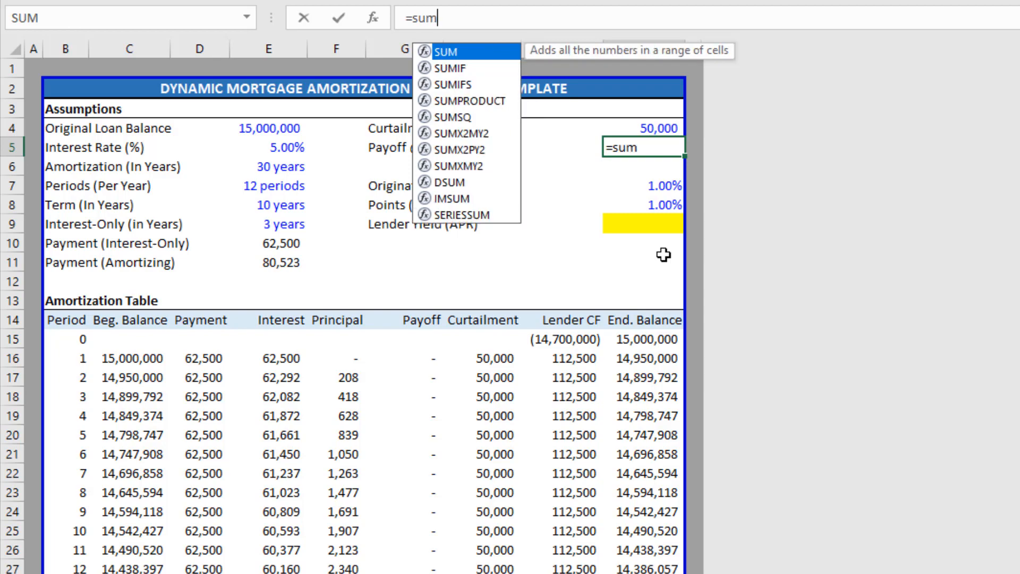
pyautogui.press('Tab')
pyautogui.press('Left')
pyautogui.press('Left')
pyautogui.press('Down')
pyautogui.press('Down')
pyautogui.press('Down')
pyautogui.press('Down')
pyautogui.press('Down')
pyautogui.press('Down')
pyautogui.press('Left')
pyautogui.press('Down')
pyautogui.press('Down')
pyautogui.press('Down')
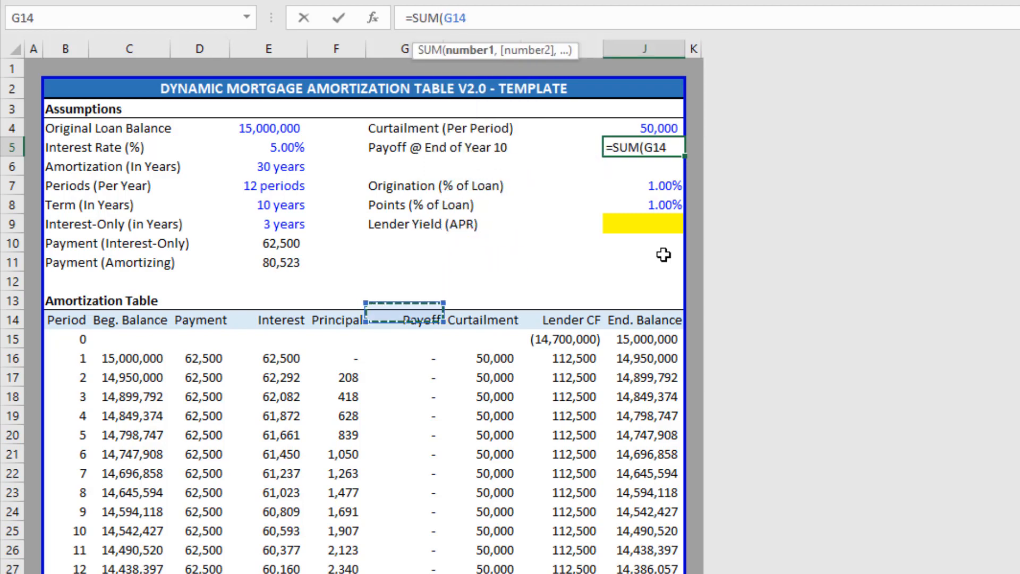
pyautogui.press('Down')
pyautogui.press('Down')
pyautogui.hotkey('ctrl', 'shift', 'Down')
pyautogui.press('Return')
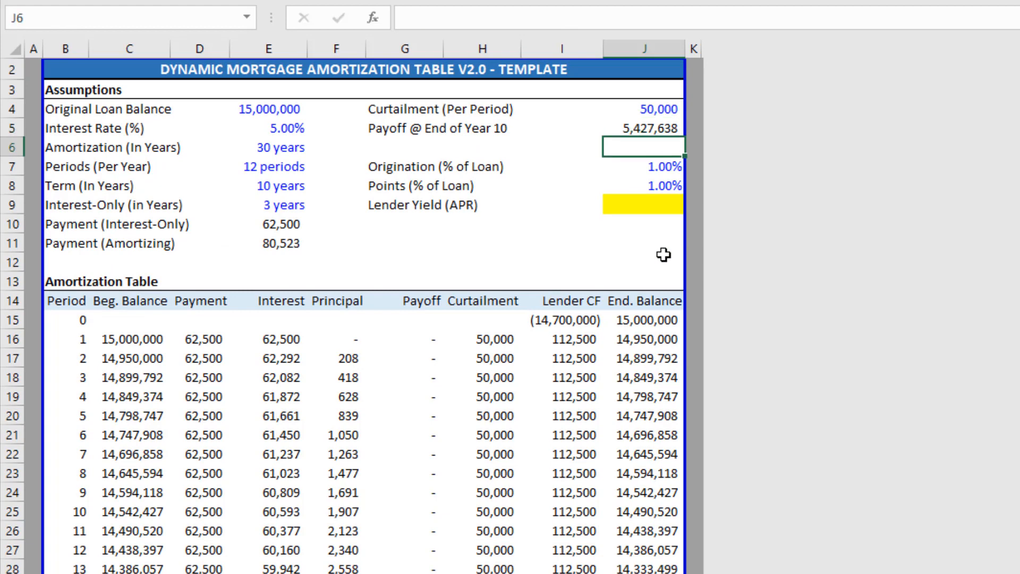
pyautogui.click(395, 360)
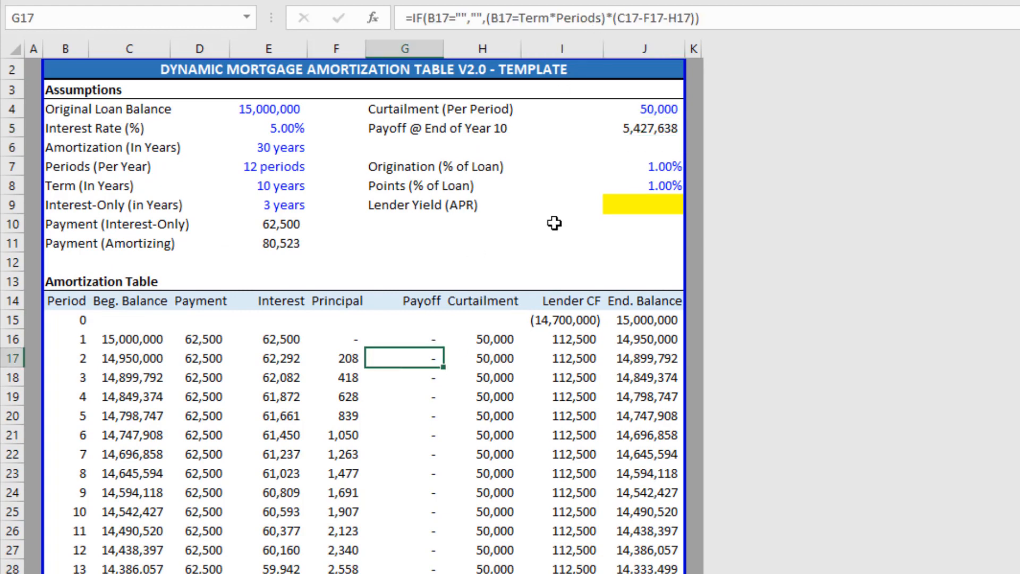
pyautogui.click(655, 134)
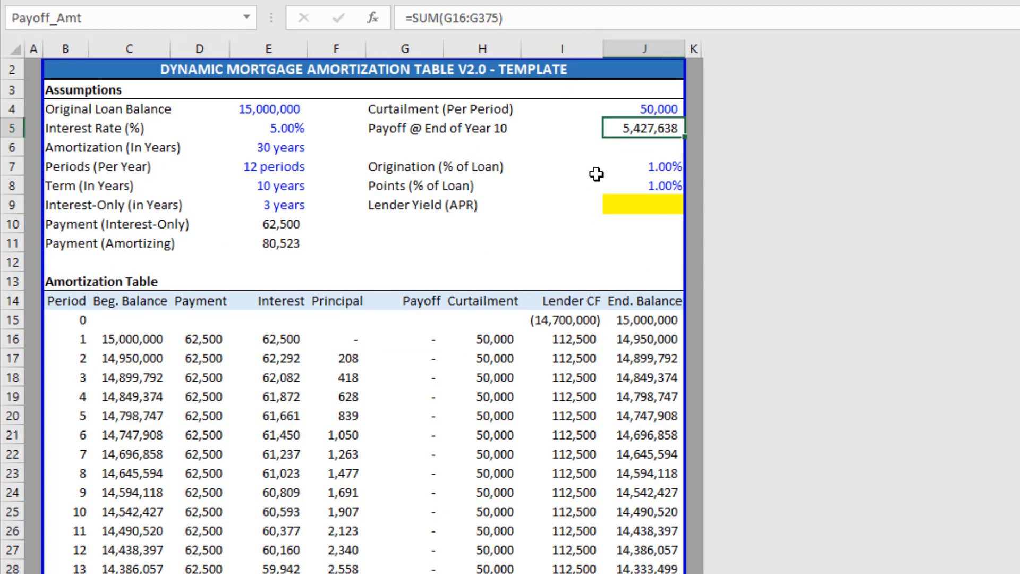
pyautogui.scroll(1, 538, 282)
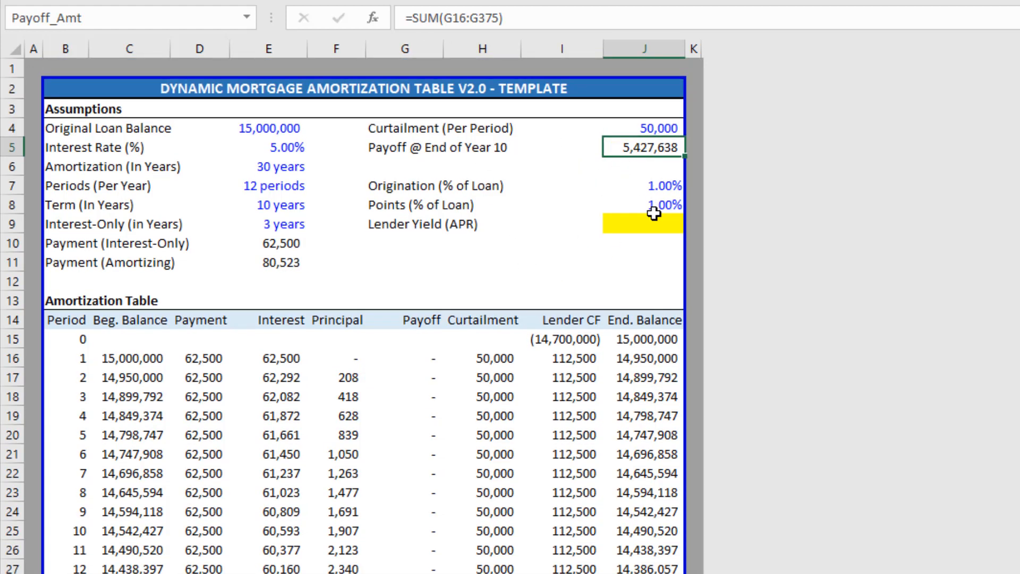
# Start an INDEX formula over the payoff range G16:G375.
pyautogui.write('=inde')
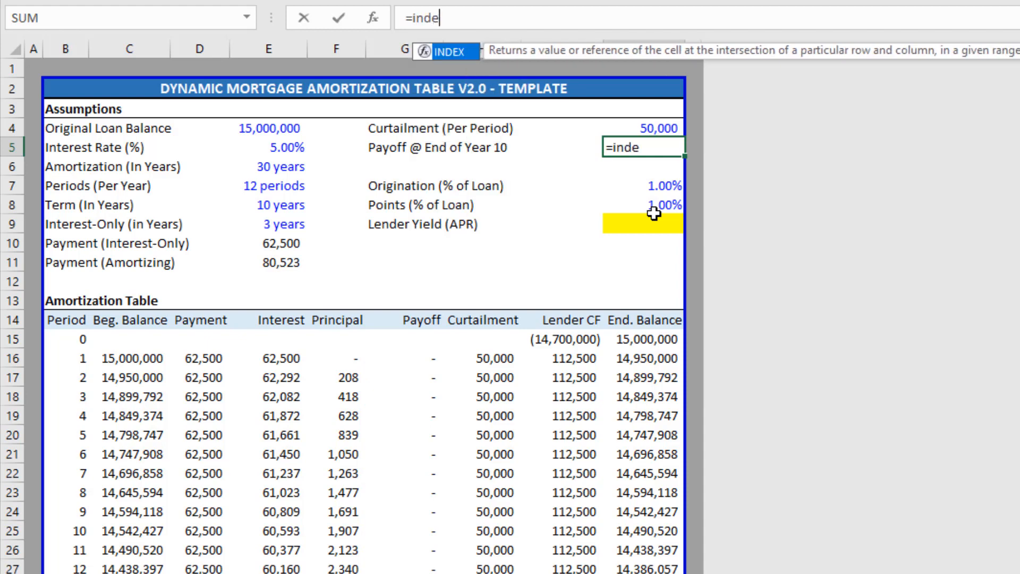
pyautogui.press('Tab')
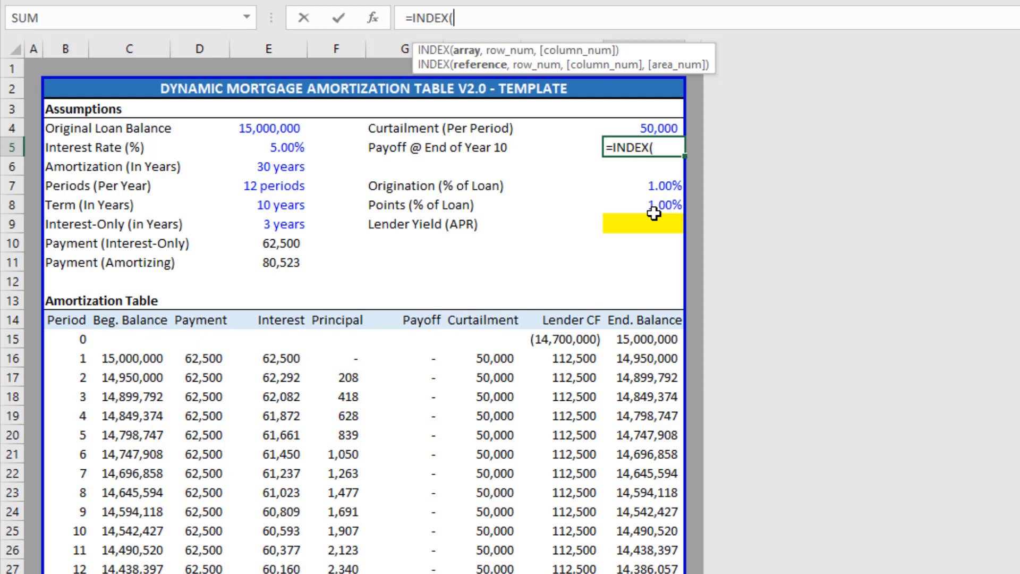
pyautogui.press('Left')
pyautogui.press('Left')
pyautogui.press('Down')
pyautogui.press('Left')
pyautogui.press('Down')
pyautogui.press('Down')
pyautogui.press('Down')
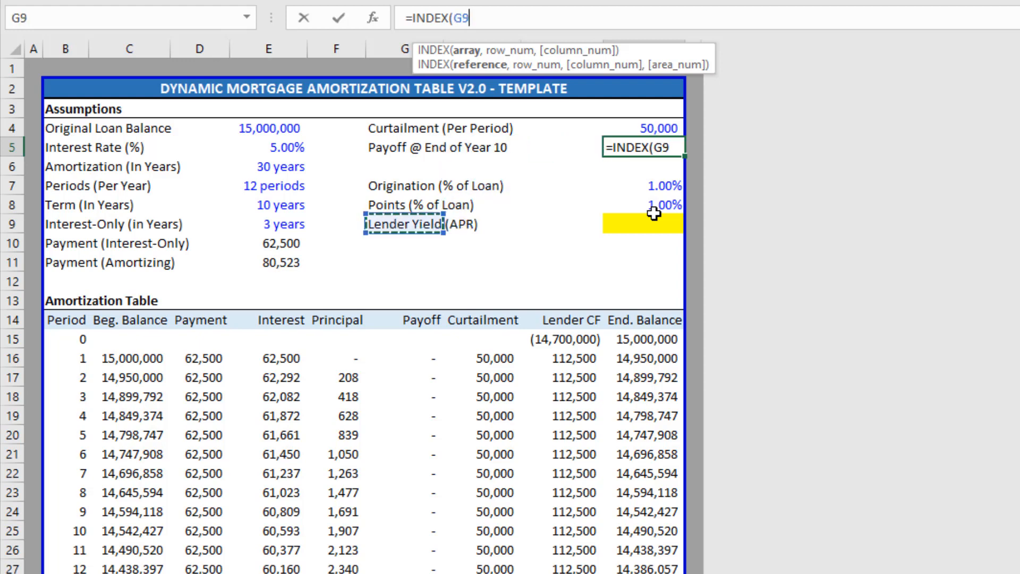
pyautogui.press('Down')
pyautogui.press('Down')
pyautogui.press('Down')
pyautogui.press('Down')
pyautogui.press('Down')
pyautogui.press('Down')
pyautogui.press('Down')
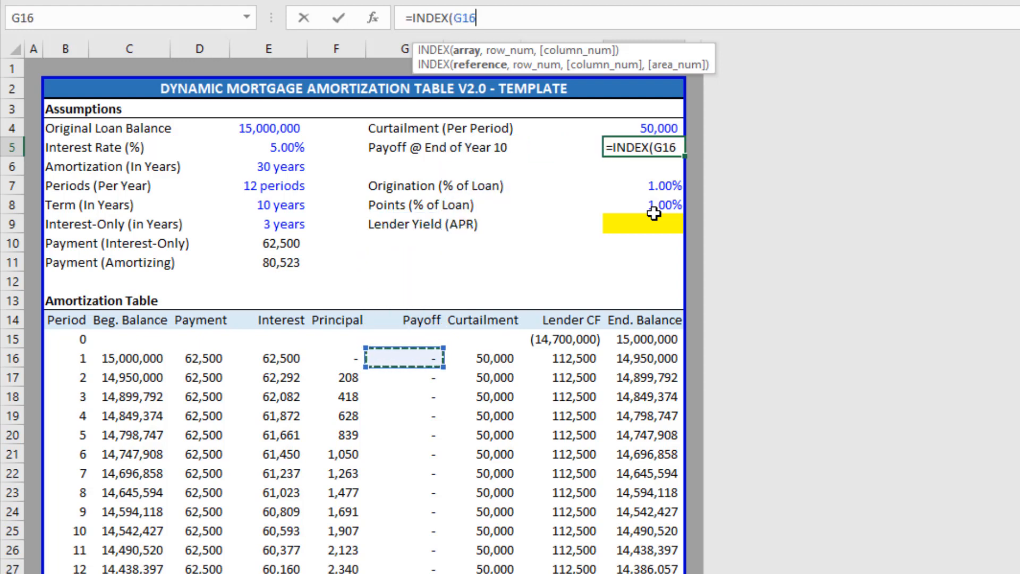
pyautogui.hotkey('ctrl', 'shift', 'Down')
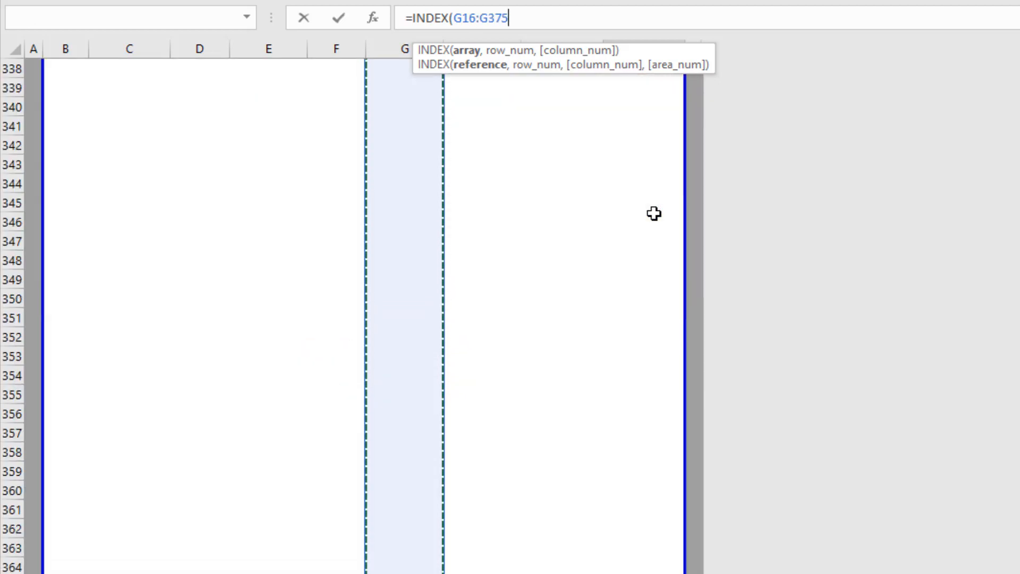
pyautogui.write(',')
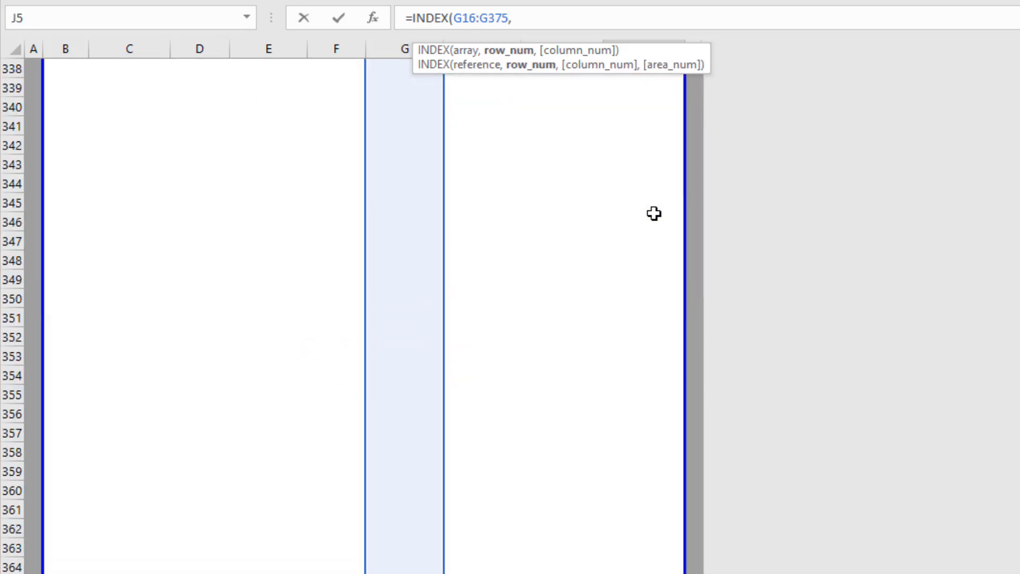
# Use Term*Periods as the INDEX row number and commit the payoff formula.
pyautogui.press('Up')
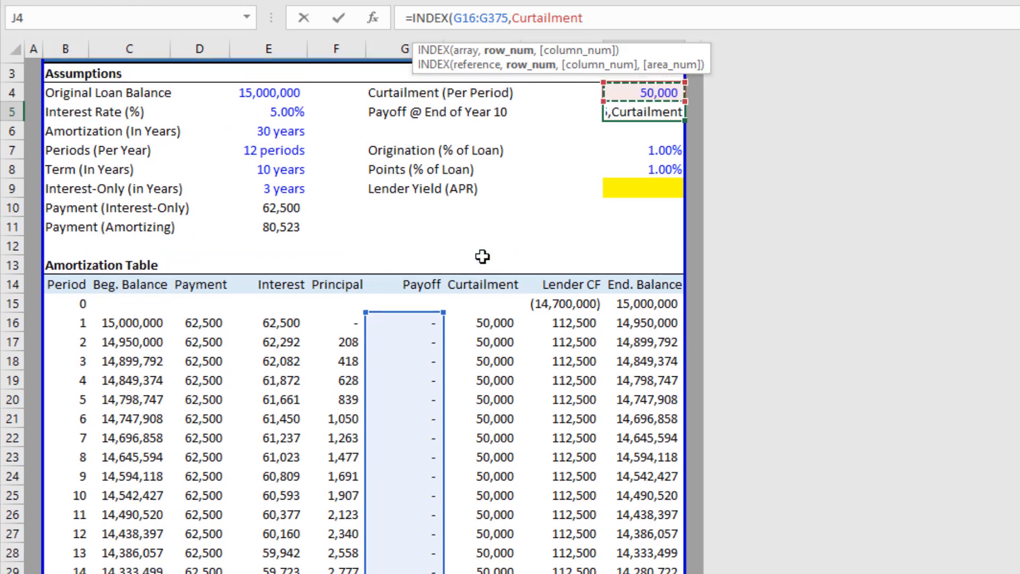
pyautogui.press('Left')
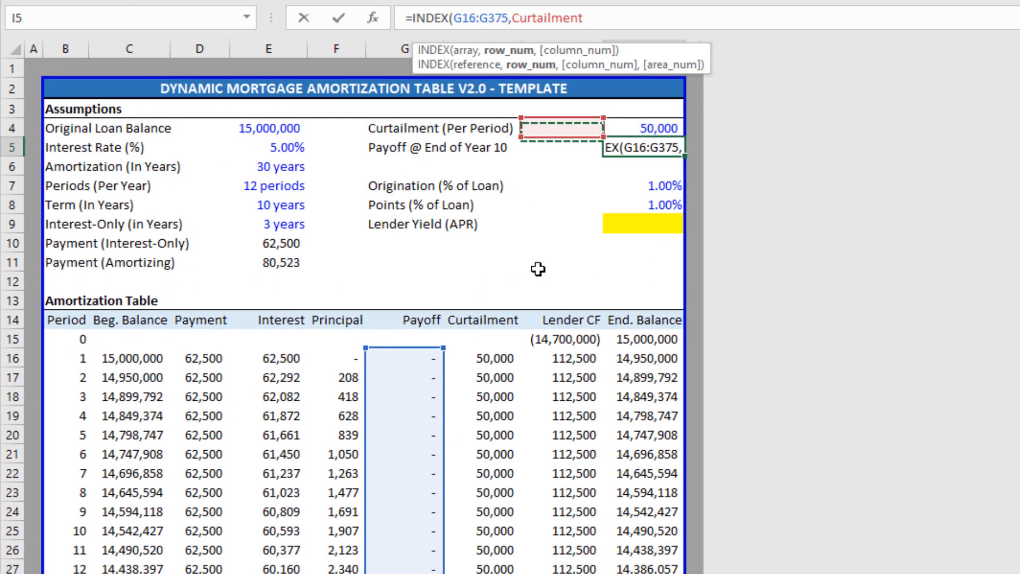
pyautogui.press('Down')
pyautogui.press('Down')
pyautogui.press('Left')
pyautogui.press('Left')
pyautogui.press('Down')
pyautogui.press('Down')
pyautogui.press('Left')
pyautogui.press('Left')
pyautogui.press('Left')
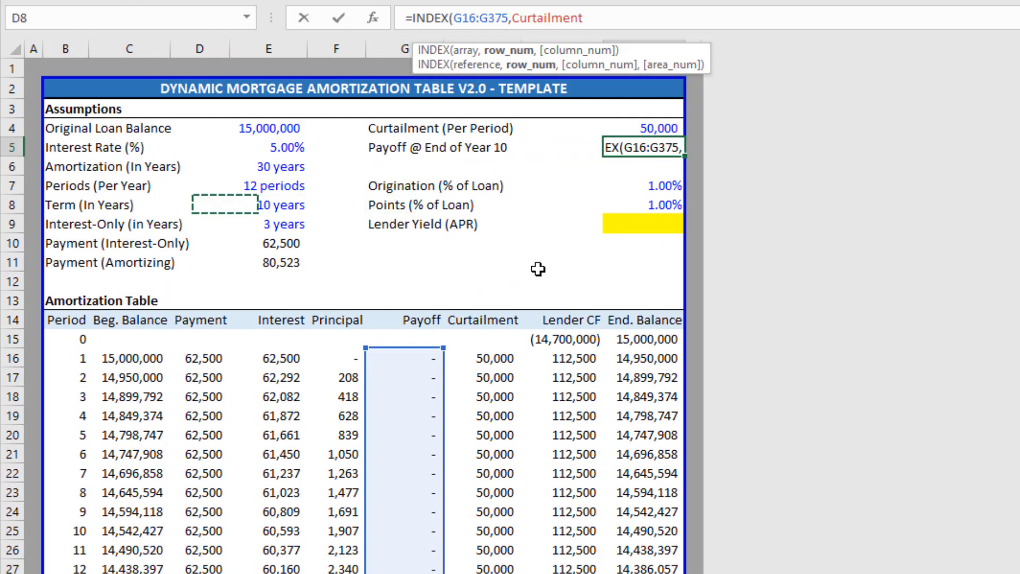
pyautogui.press('Left')
pyautogui.press('Left')
pyautogui.press('Left')
pyautogui.press('Down')
pyautogui.press('Right')
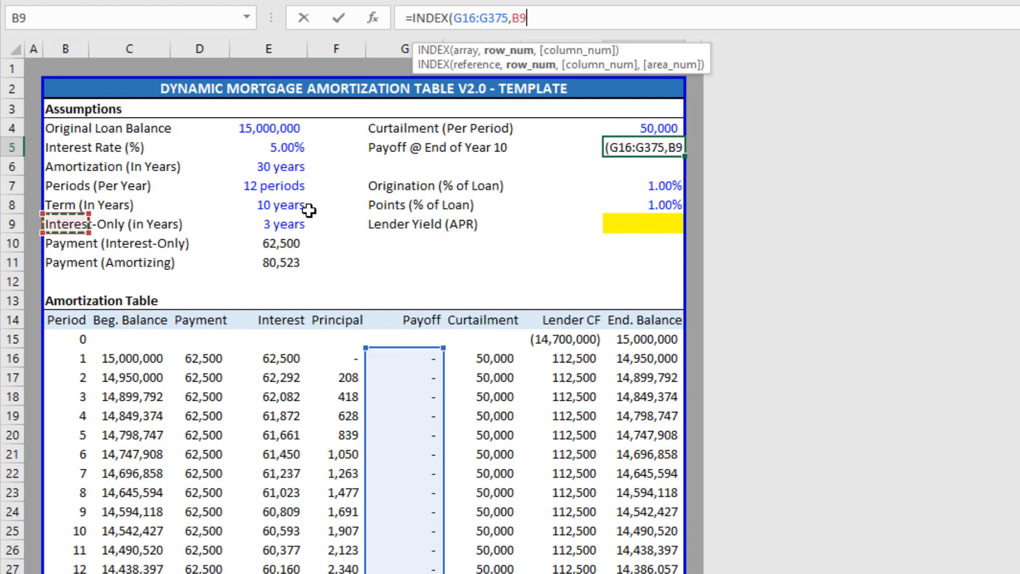
pyautogui.click(282, 204)
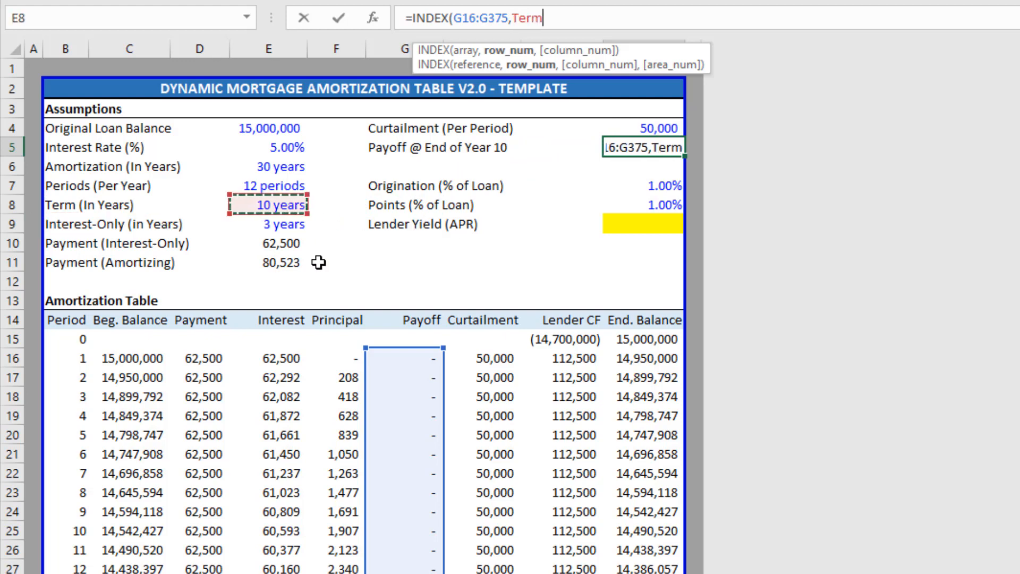
pyautogui.write('*')
pyautogui.click(284, 190)
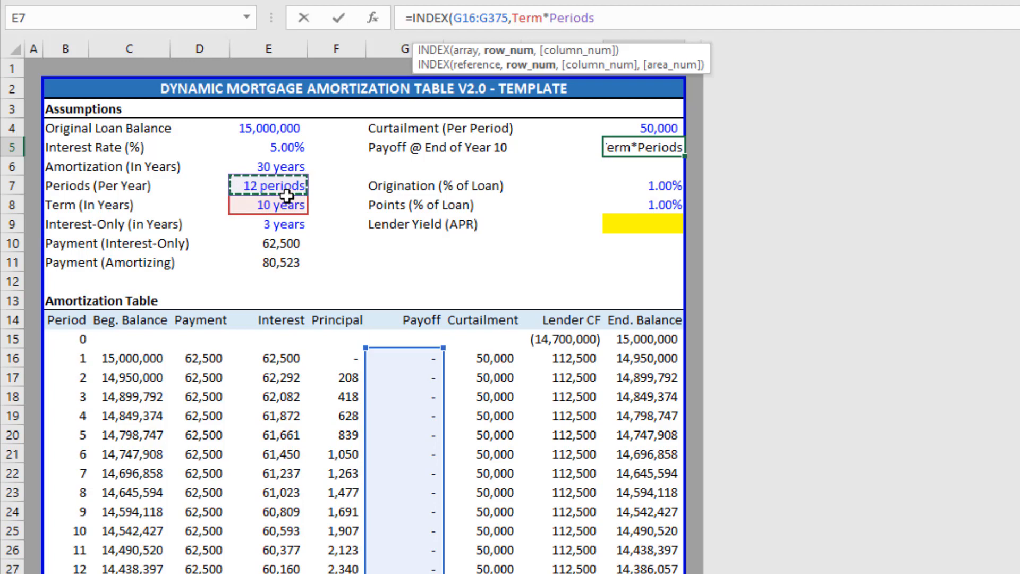
pyautogui.press('Return')
# Fill the Payoff formula down the schedule and check the 5,427,638 Year 10 total.
pyautogui.press('Up')
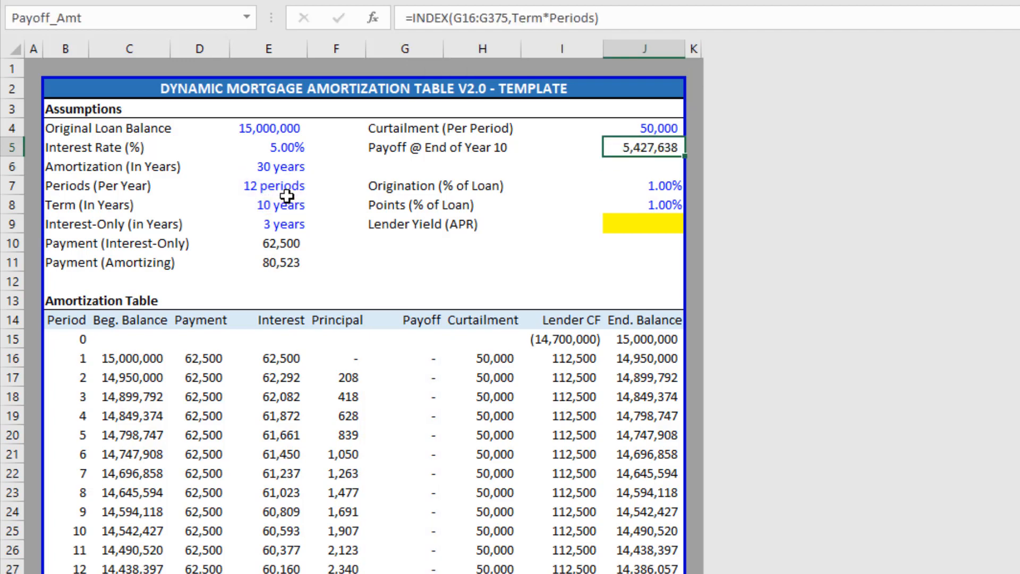
pyautogui.scroll(-4, 333, 380)
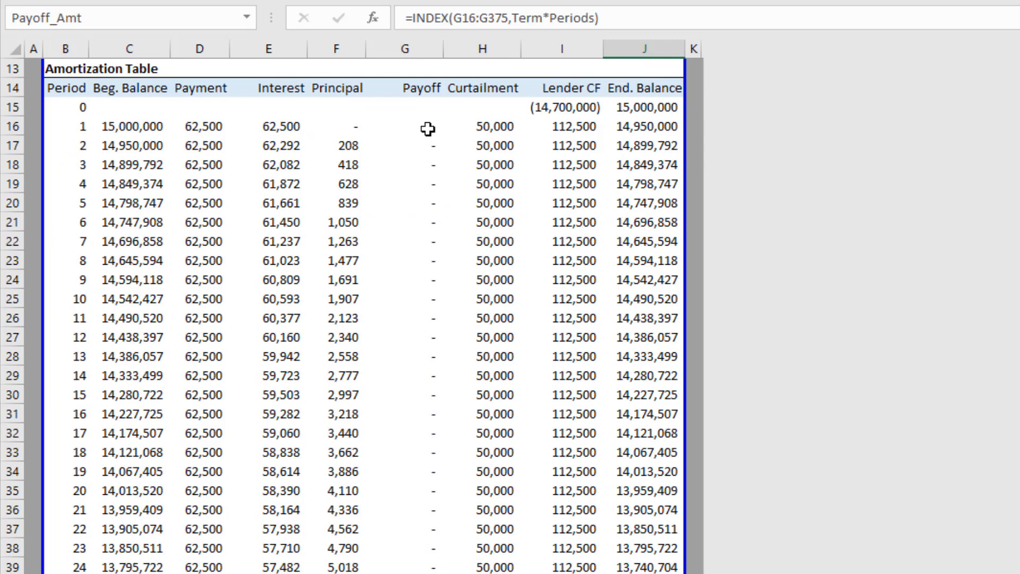
pyautogui.moveTo(425, 128); pyautogui.dragTo(435, 273)
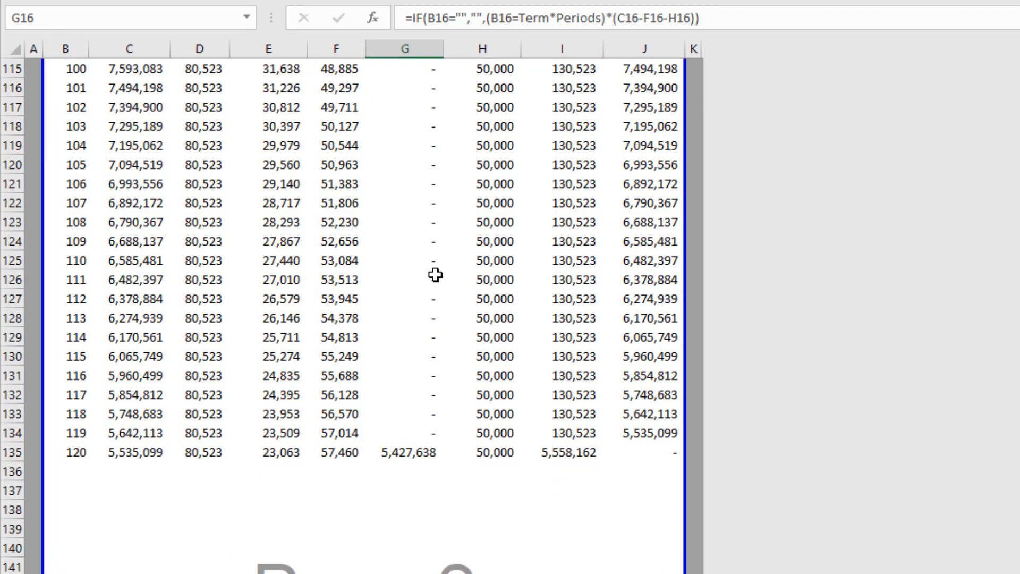
pyautogui.click(412, 453)
pyautogui.scroll(17, 406, 396)
pyautogui.scroll(20, 402, 394)
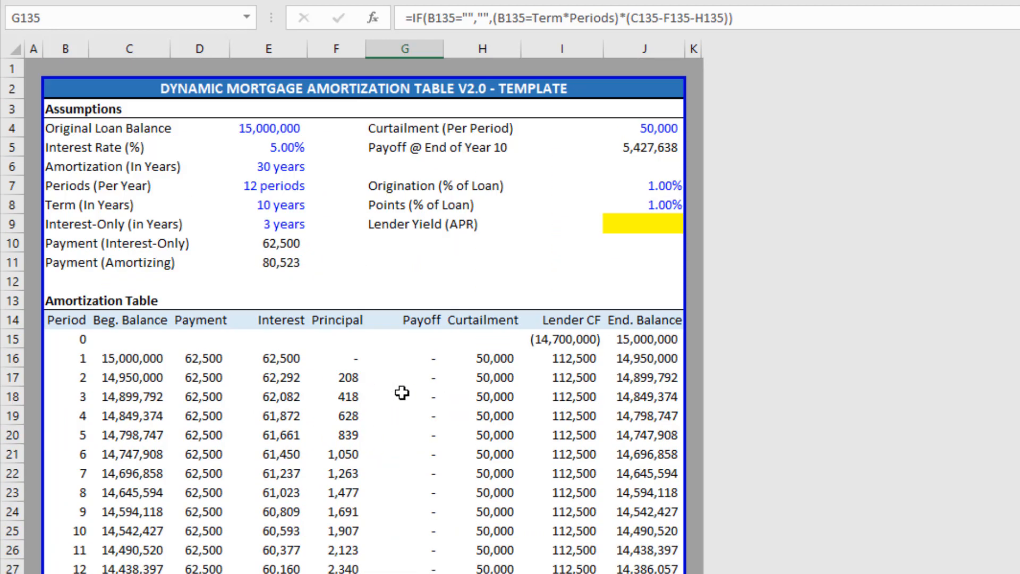
pyautogui.click(637, 148)
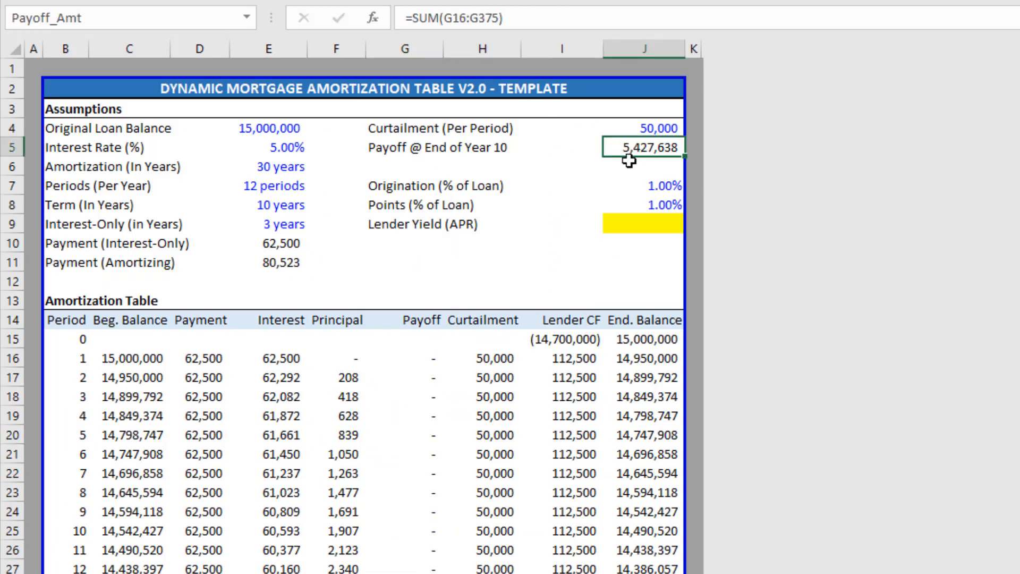
# Try a 150,000 per-period curtailment in J4 and let the schedule recalculate.
pyautogui.click(649, 222)
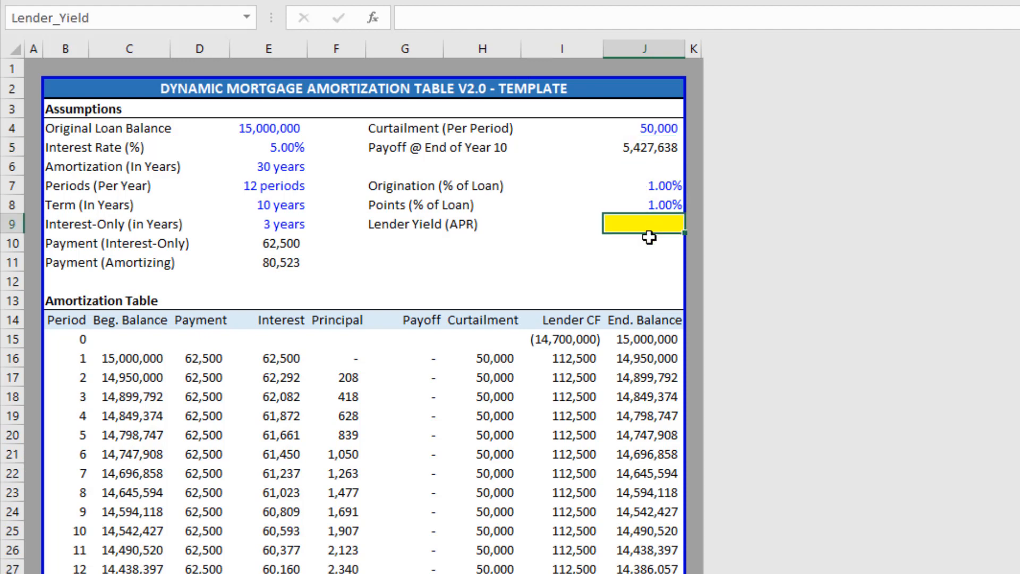
pyautogui.press('Up')
pyautogui.press('Up')
pyautogui.press('Left')
pyautogui.press('Left')
pyautogui.press('Left')
pyautogui.press('Up')
pyautogui.press('Up')
pyautogui.press('Up')
pyautogui.press('Right')
pyautogui.press('Right')
pyautogui.press('Right')
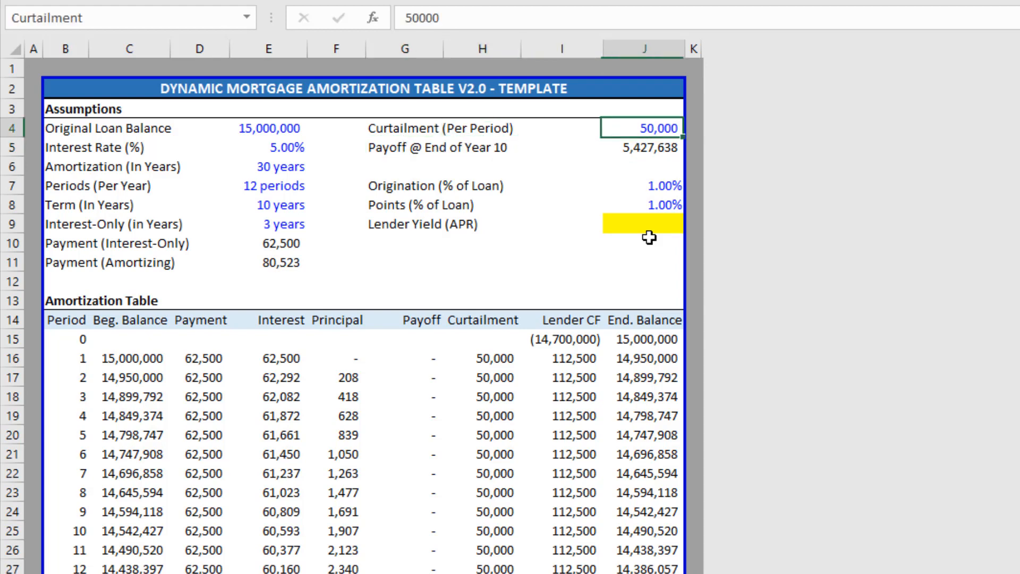
pyautogui.write('15')
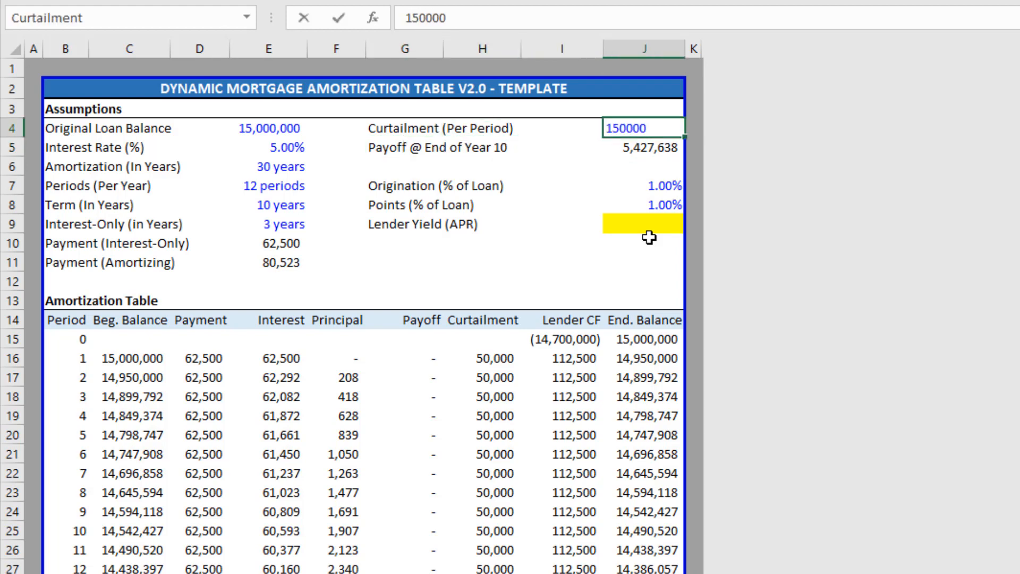
pyautogui.press('Return')
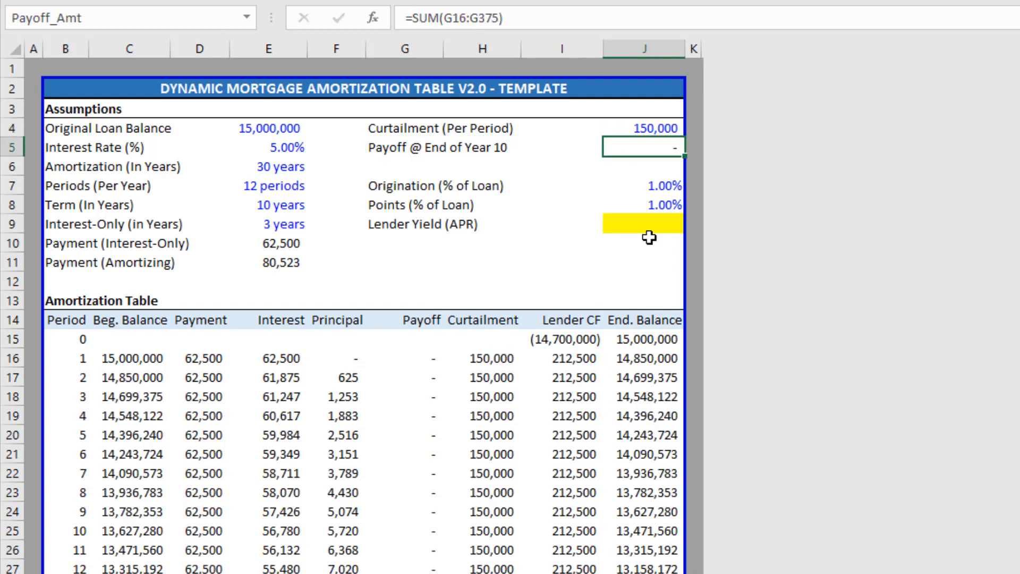
# Undo back to the 50,000 curtailment, then set J4 to 0.
pyautogui.press('Up')
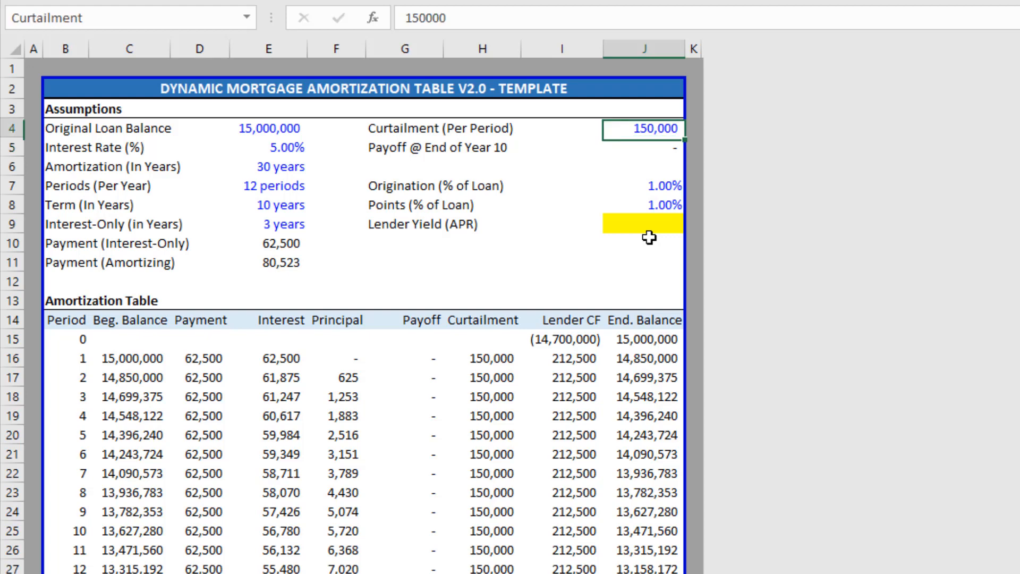
pyautogui.press('Down')
pyautogui.hotkey('ctrl', 'z')
pyautogui.write('0')
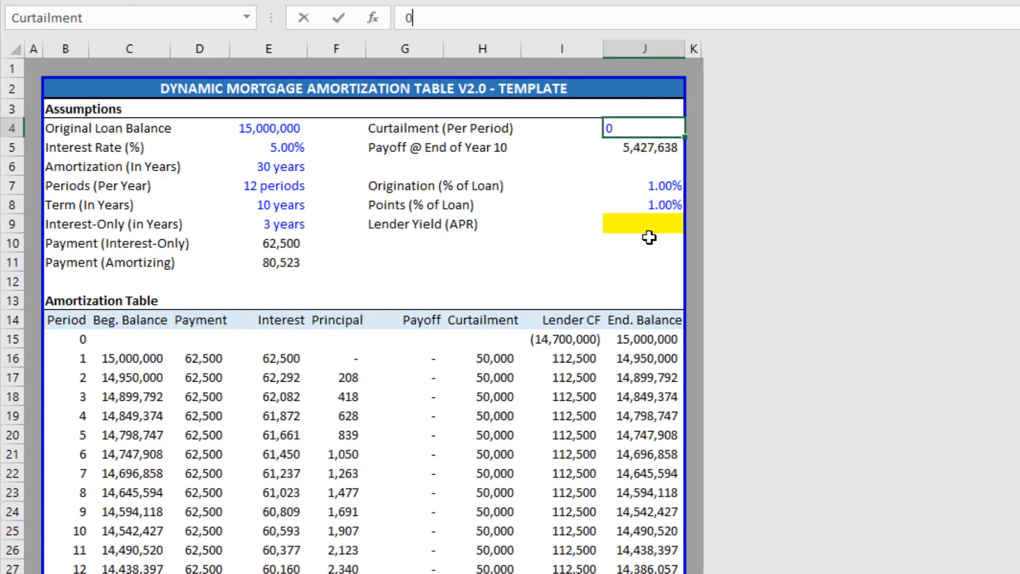
pyautogui.press('Return')
pyautogui.press('Down')
pyautogui.press('Down')
pyautogui.press('Down')
pyautogui.press('Down')
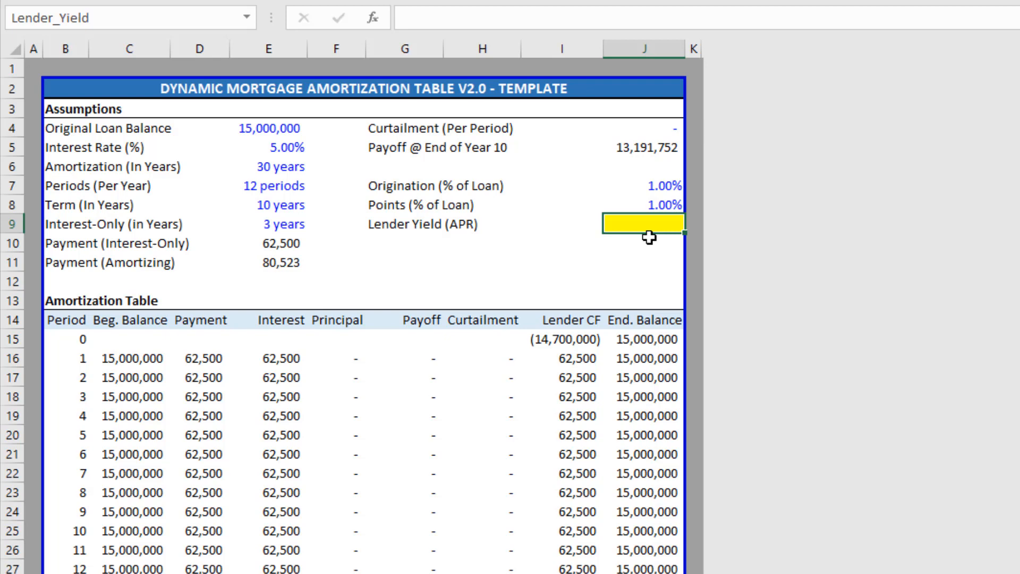
# Enter =IRR(I15:I375)*Periods in J9, giving a 5.27% lender yield.
pyautogui.write('=')
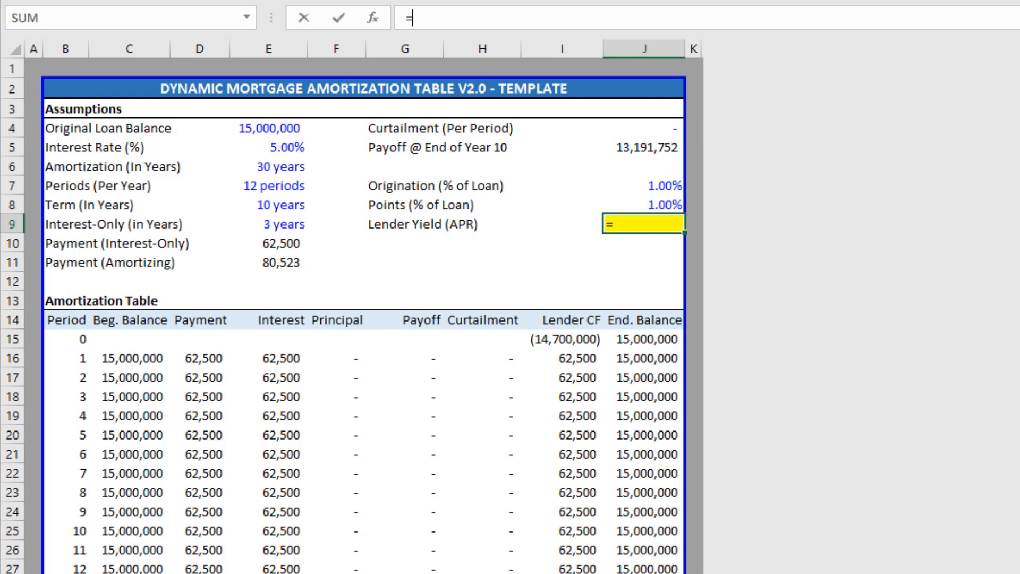
pyautogui.write('ir')
pyautogui.press('Tab')
pyautogui.press('Left')
pyautogui.press('Down')
pyautogui.press('Down')
pyautogui.press('Down')
pyautogui.press('Down')
pyautogui.press('Down')
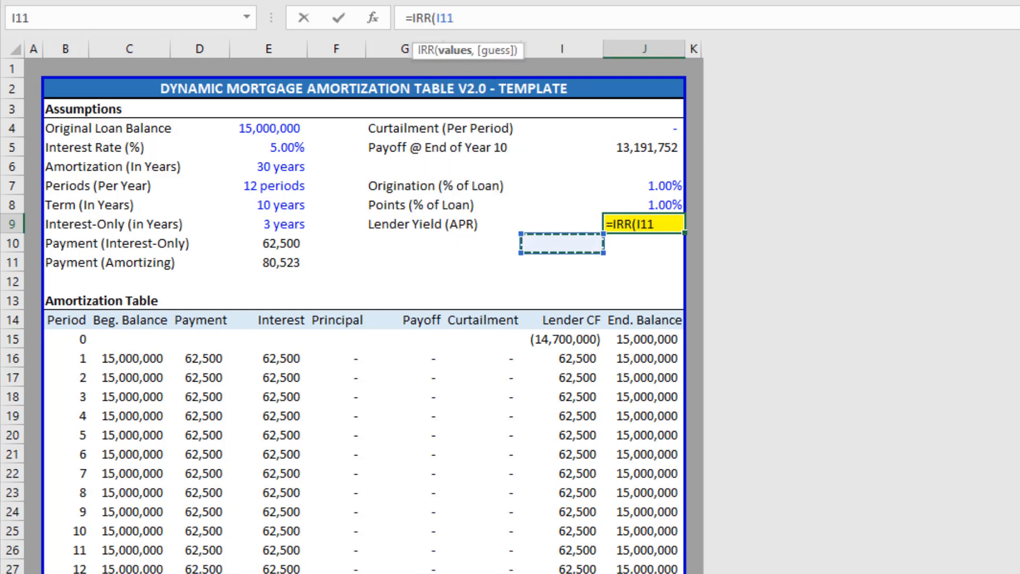
pyautogui.press('Down')
pyautogui.hotkey('ctrl', 'shift', 'Down')
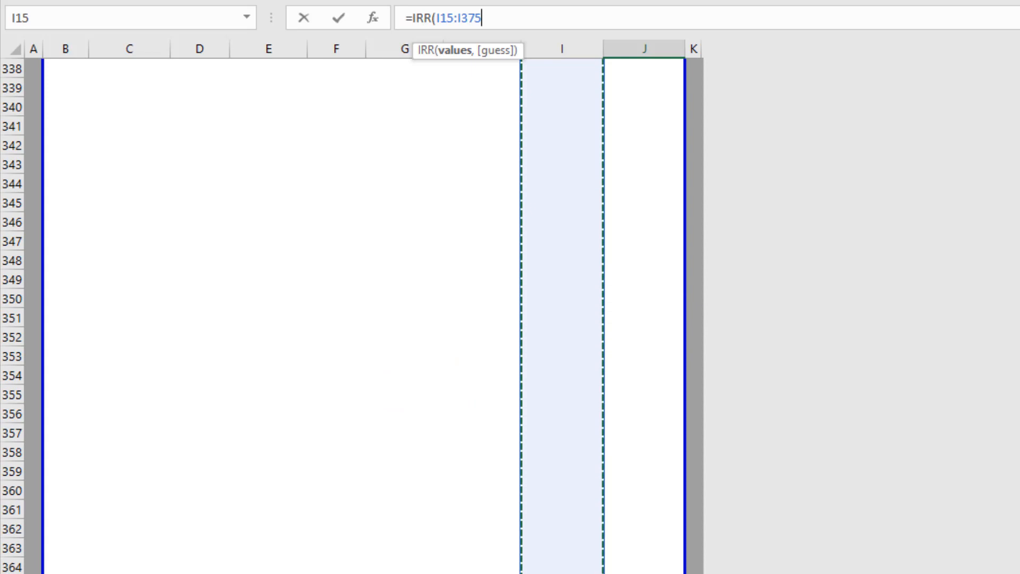
pyautogui.write(')')
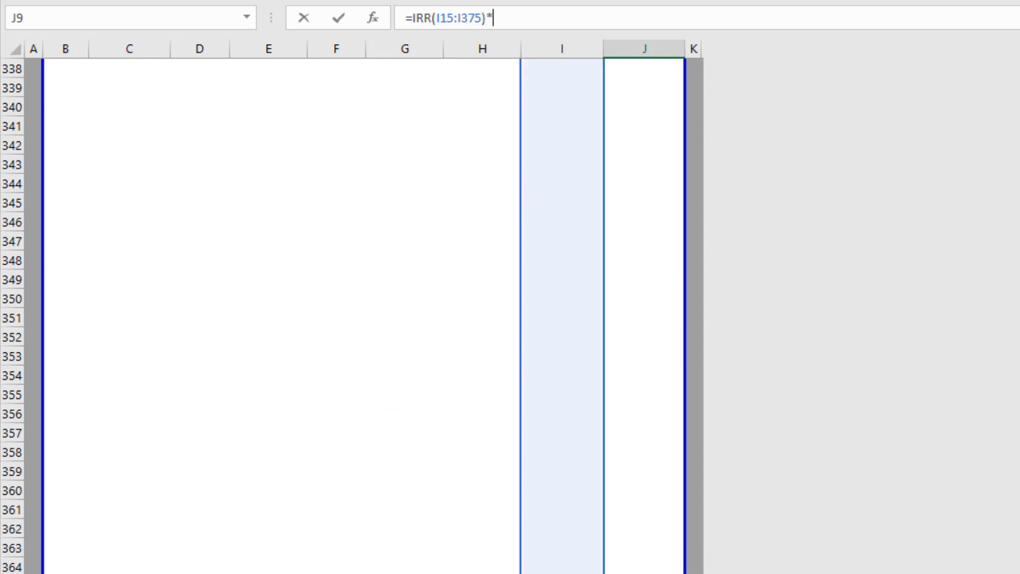
pyautogui.write('*')
pyautogui.press('Up')
pyautogui.press('Up')
pyautogui.press('Up')
pyautogui.press('Up')
pyautogui.press('Up')
pyautogui.press('Up')
pyautogui.press('Up')
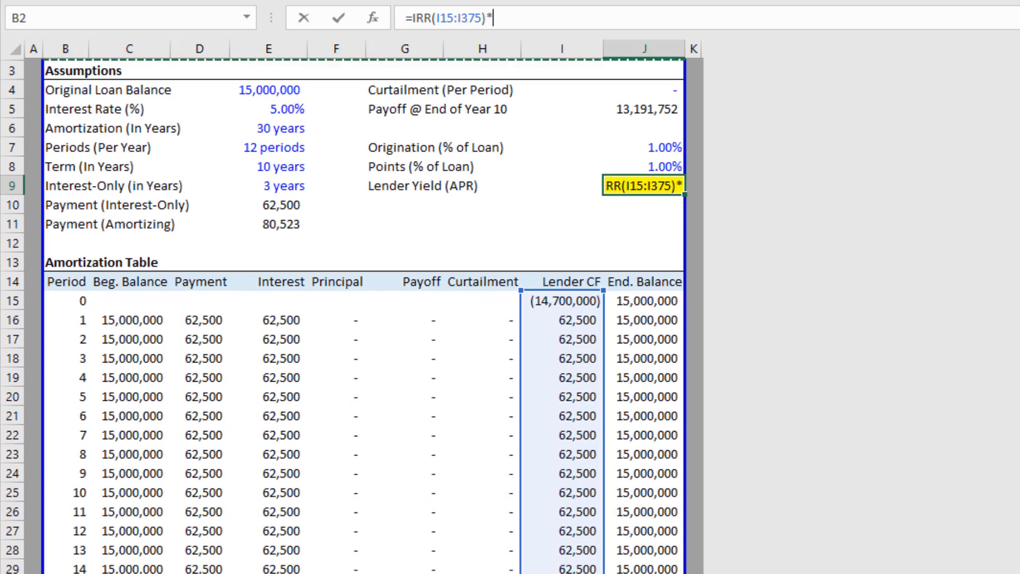
pyautogui.press('Left')
pyautogui.click(286, 167)
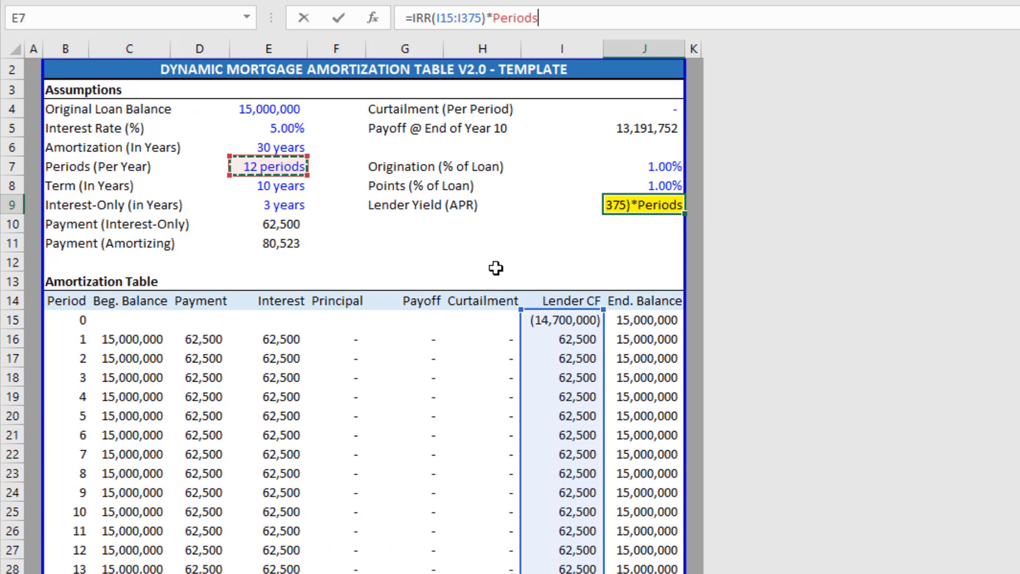
pyautogui.press('Return')
# Remove the yellow fill from the Lender Yield (APR) cell.
pyautogui.press('Up')
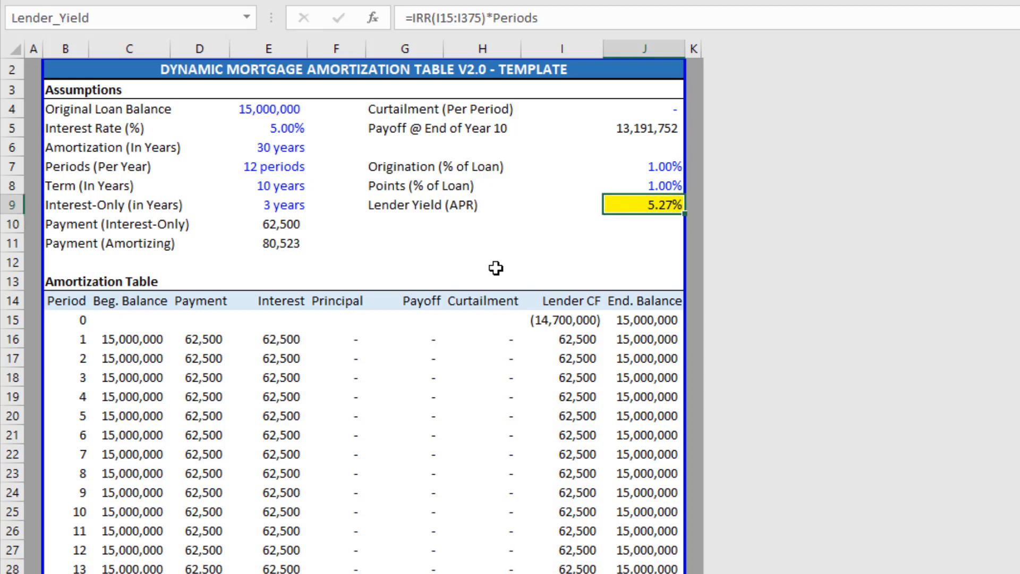
pyautogui.hotkey('alt', 'h')
pyautogui.press('h')
pyautogui.press('n')
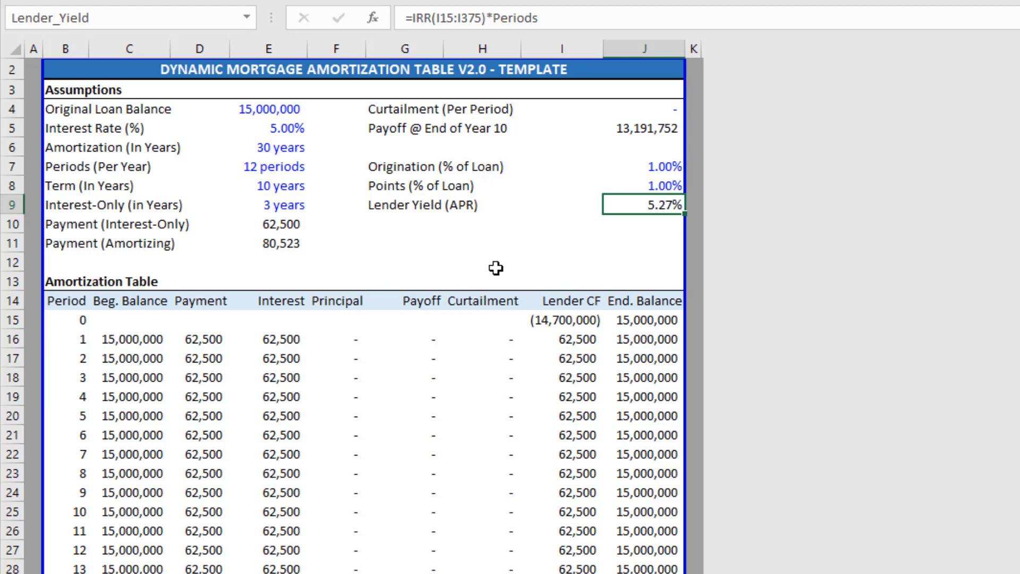
# Set Origination and Points both to 0% and compare the lender yield with the interest rate.
pyautogui.press('Up')
pyautogui.press('Up')
pyautogui.hotkey('shift', 'Down')
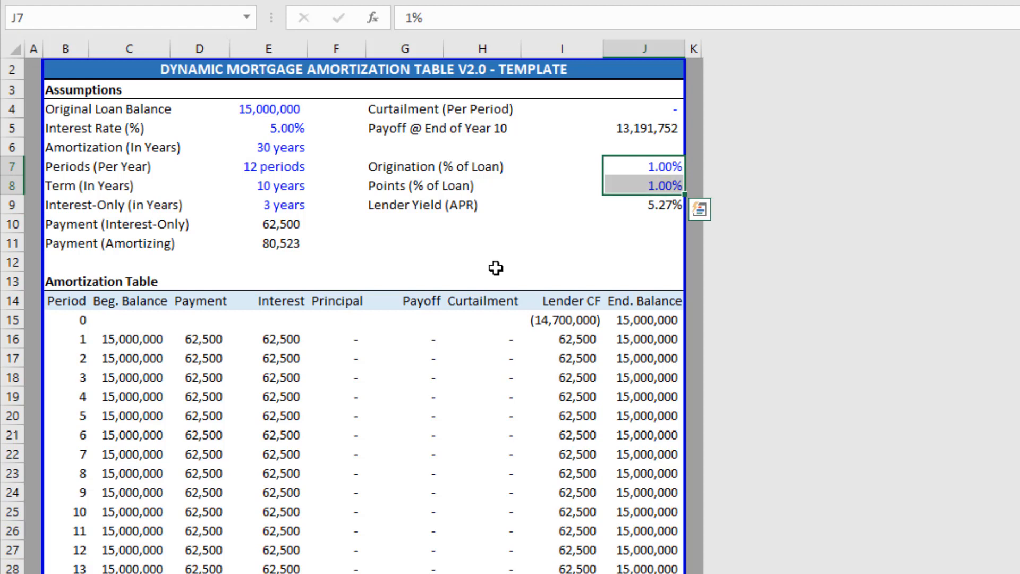
pyautogui.write('0%')
pyautogui.hotkey('ctrl', 'Return')
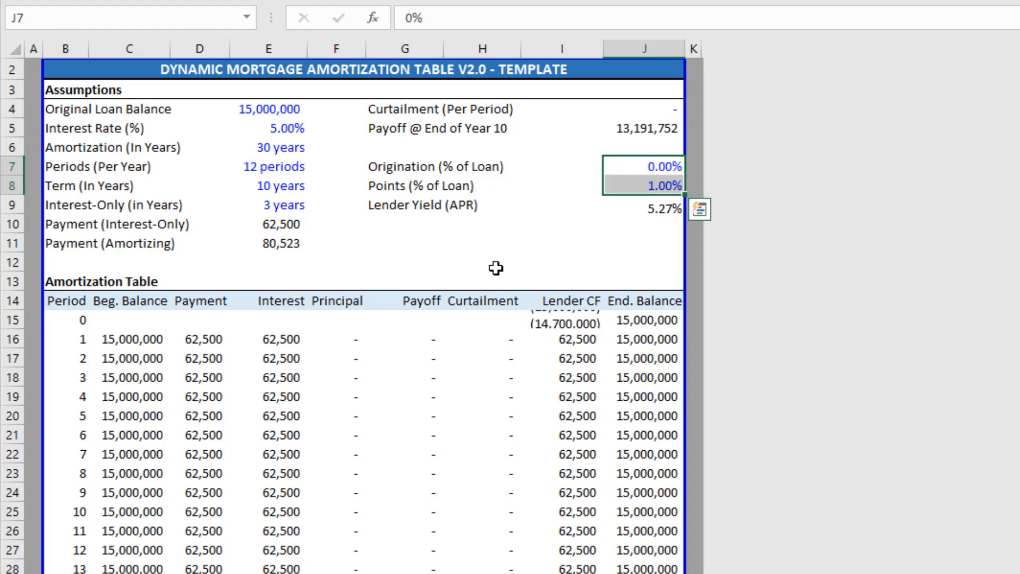
pyautogui.click(663, 206)
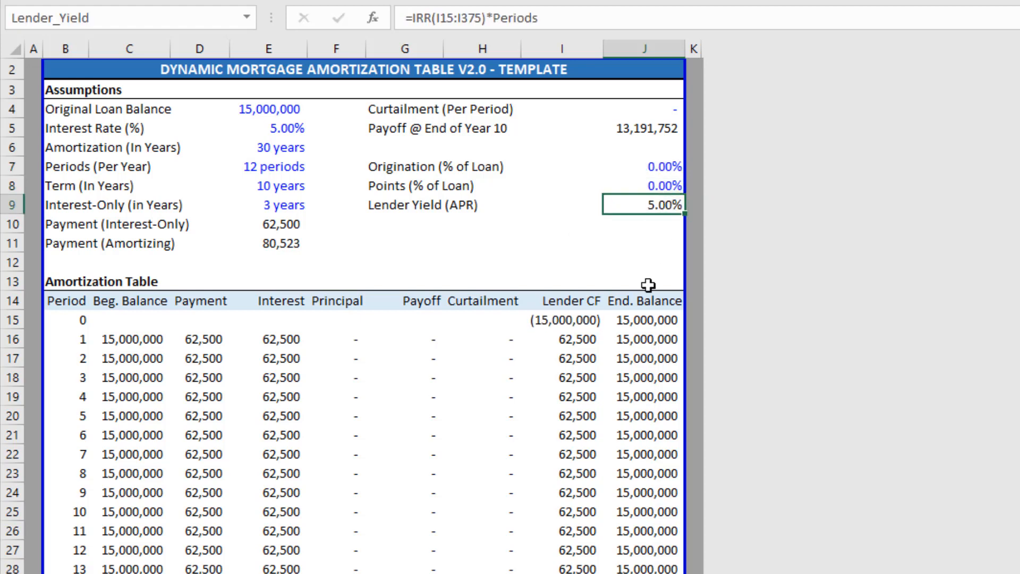
pyautogui.click(287, 129)
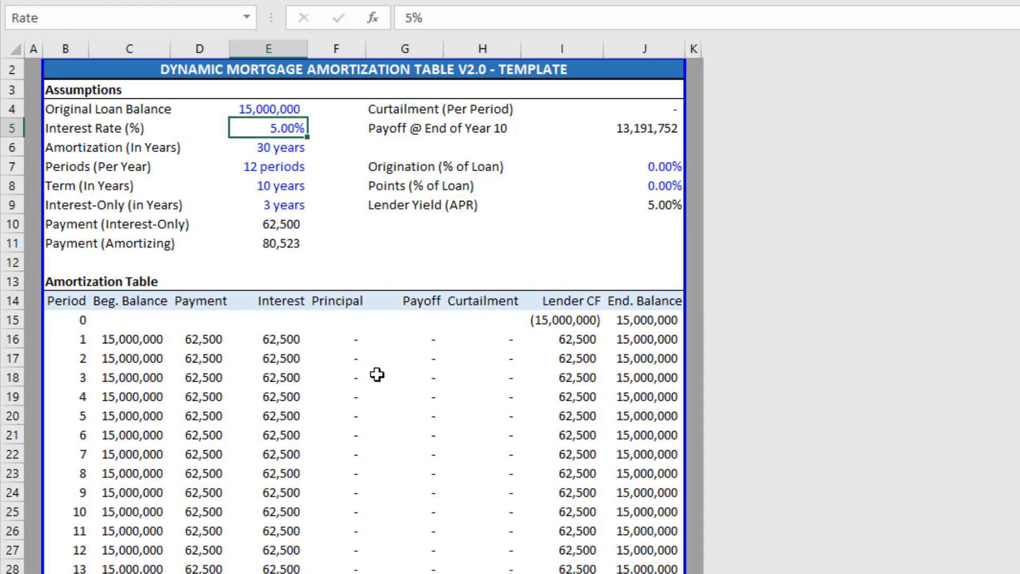
# Set a 1% origination fee and compare the 5.13% yield against the 5.00% rate.
pyautogui.click(637, 166)
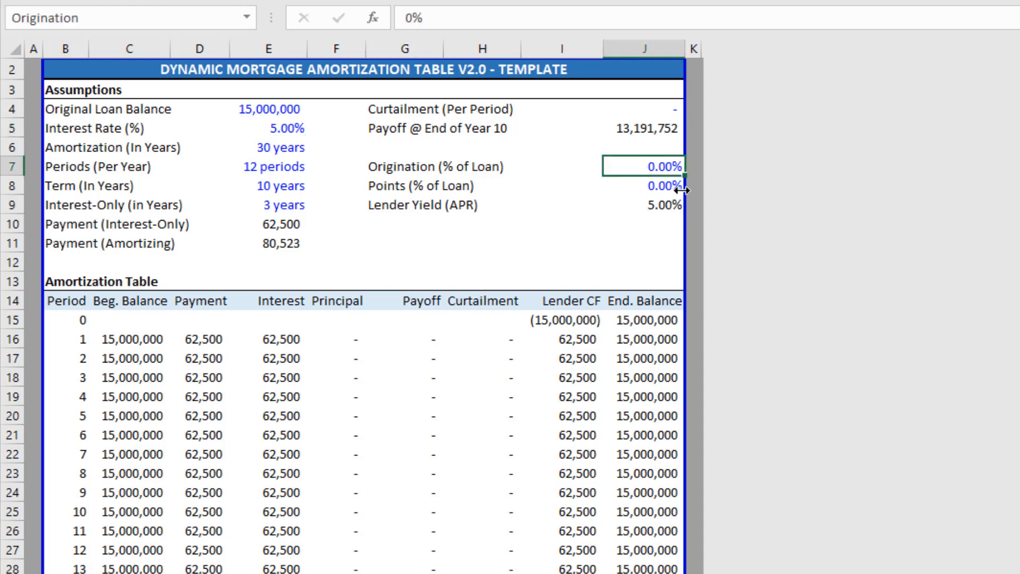
pyautogui.write('1')
pyautogui.press('Return')
pyautogui.press('Up')
pyautogui.click(666, 203)
pyautogui.click(292, 128)
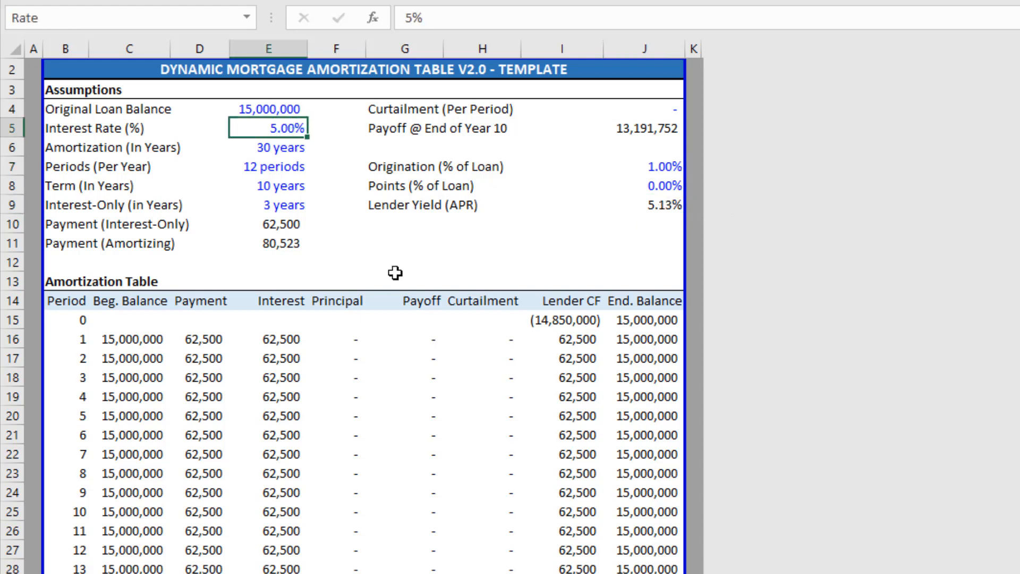